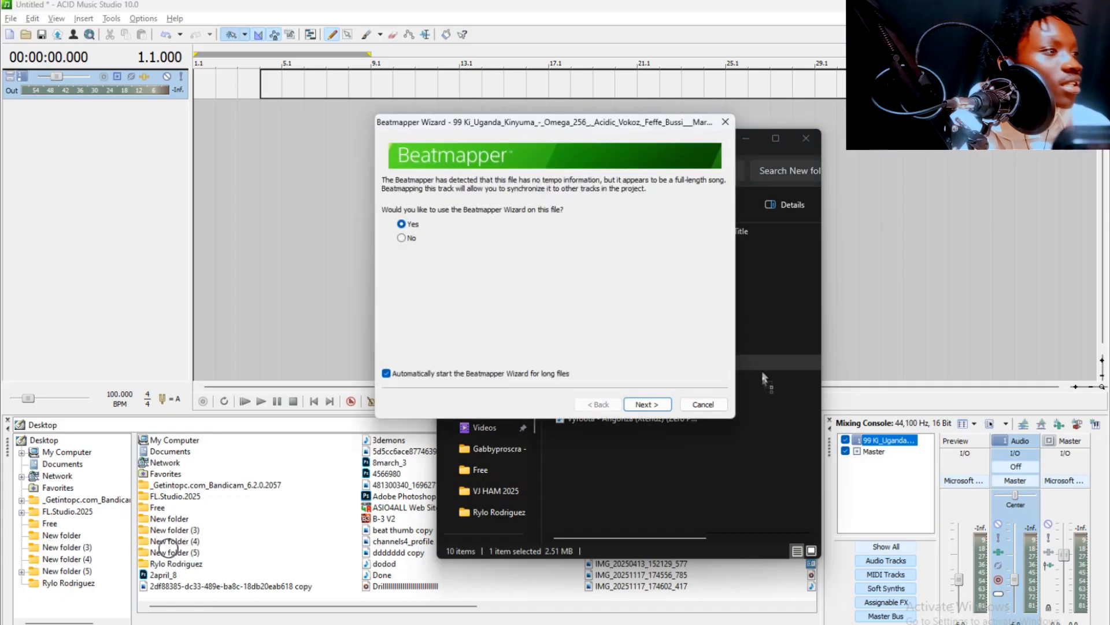
Dismiss the Beatmapper Wizard and set the imported song clip's ACID type to Beatmapped.
click(714, 405)
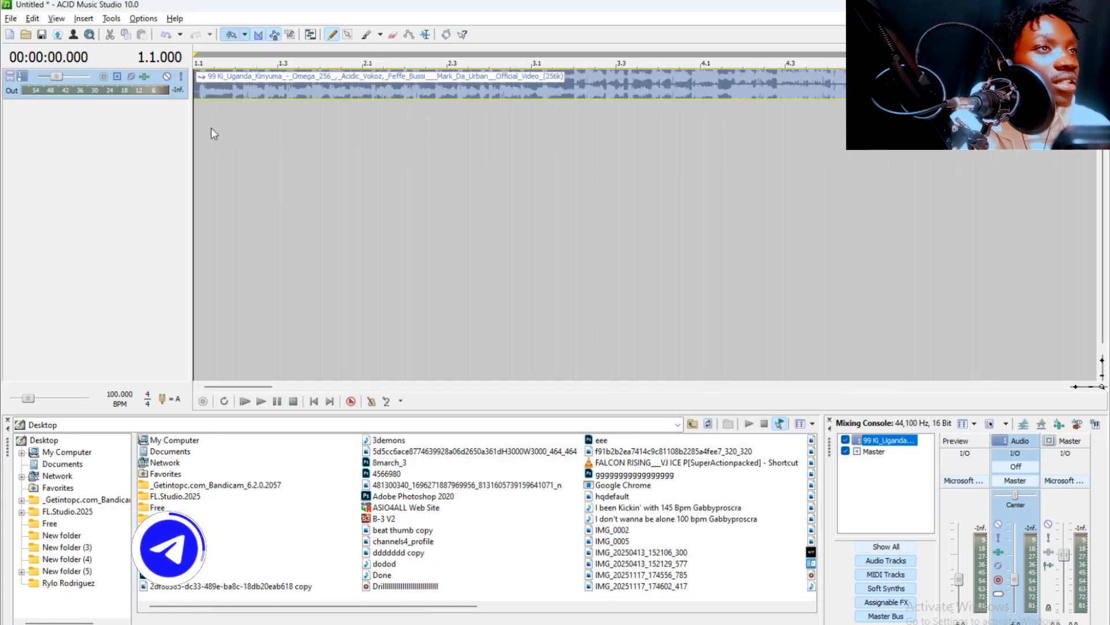
right_click(234, 86)
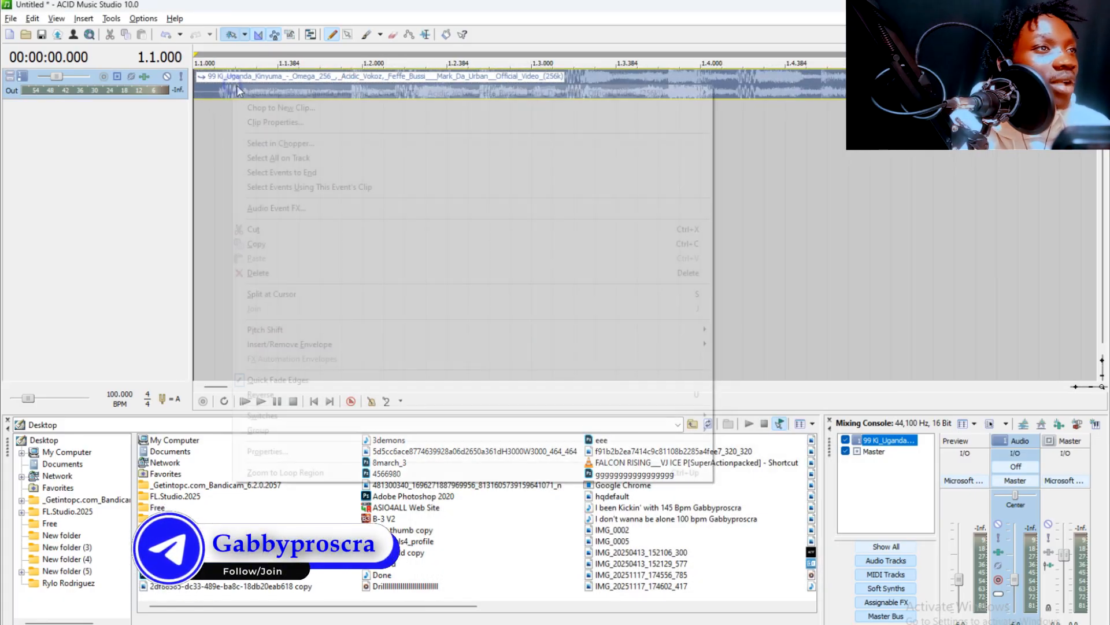
click(297, 122)
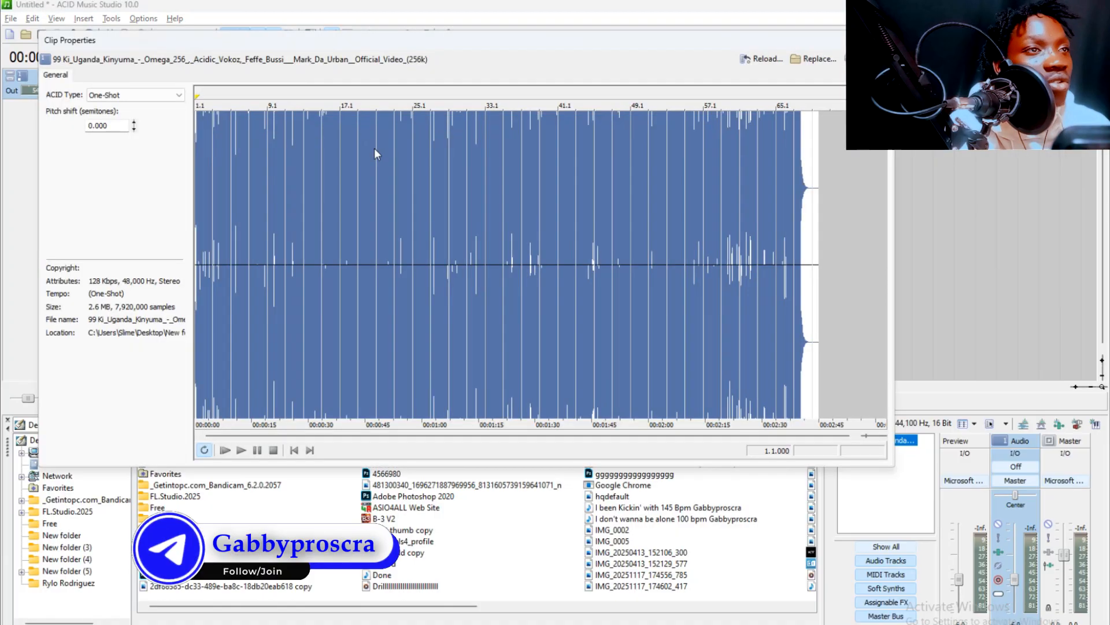
click(155, 99)
click(147, 127)
Set the song clip's initial tempo to 99 BPM and close its clip properties.
click(89, 76)
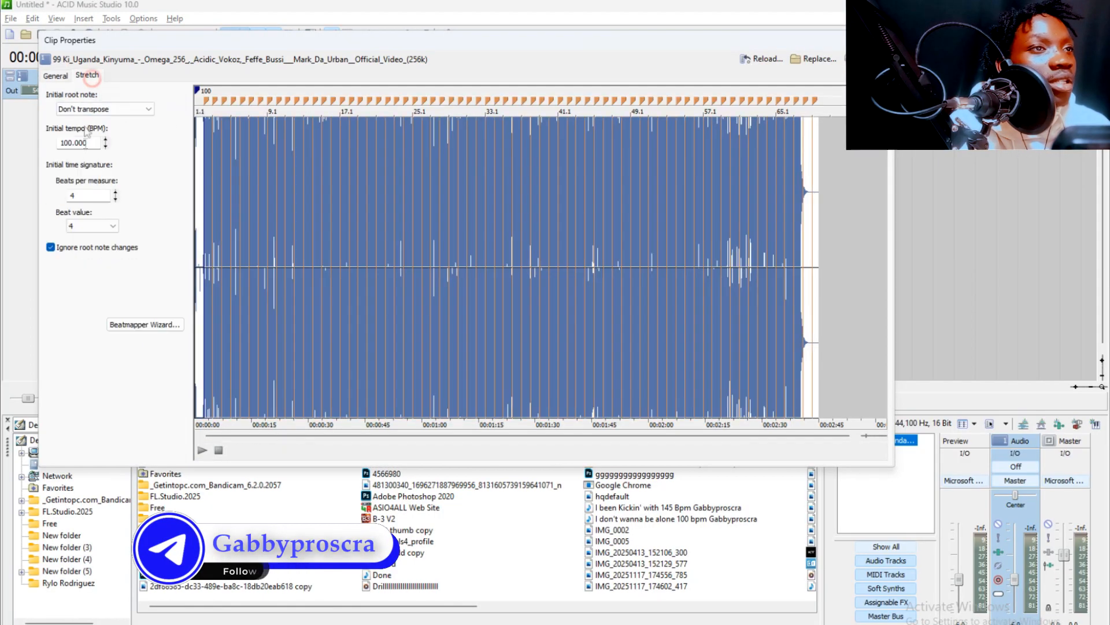
double_click(74, 142)
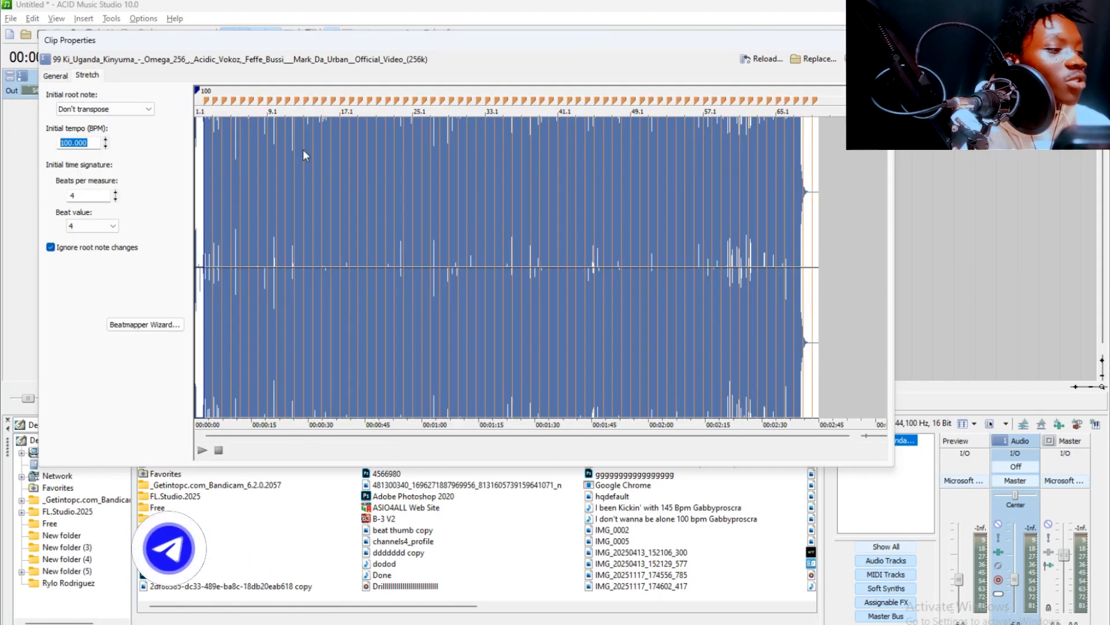
text(99)
click(472, 203)
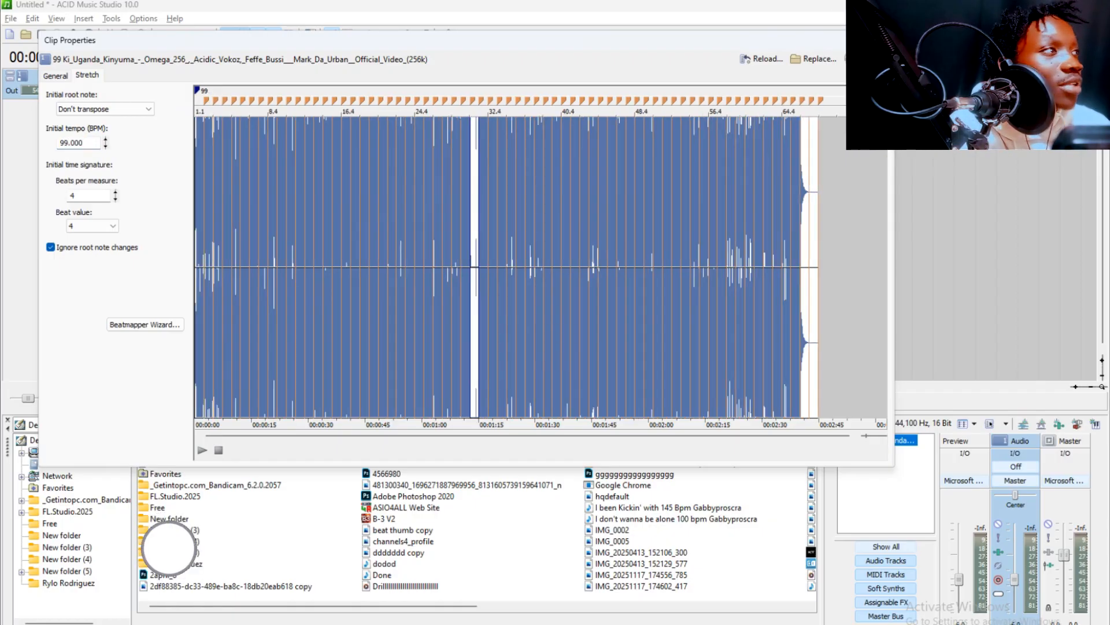
click(882, 40)
Trim the lead-in off the start of the song event and align the event with the project start at 1.1.
scroll(268, 101, up, 5)
drag(198, 96, 299, 86)
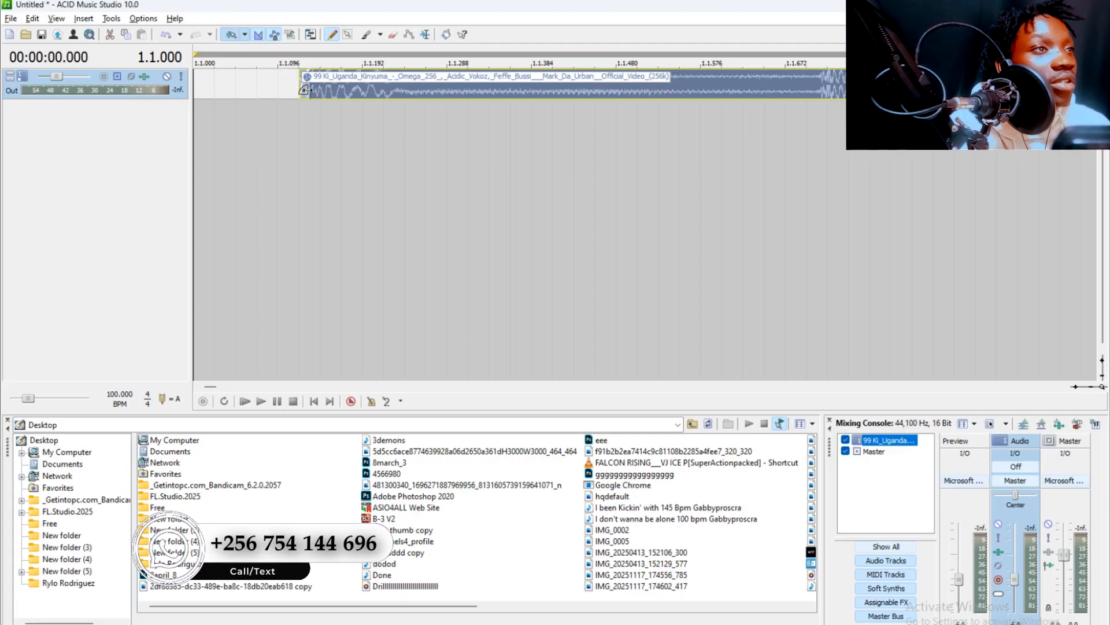
scroll(279, 113, down, 4)
Play the song's opening and examine how its beats line up with the grid around 3.1.
key(space)
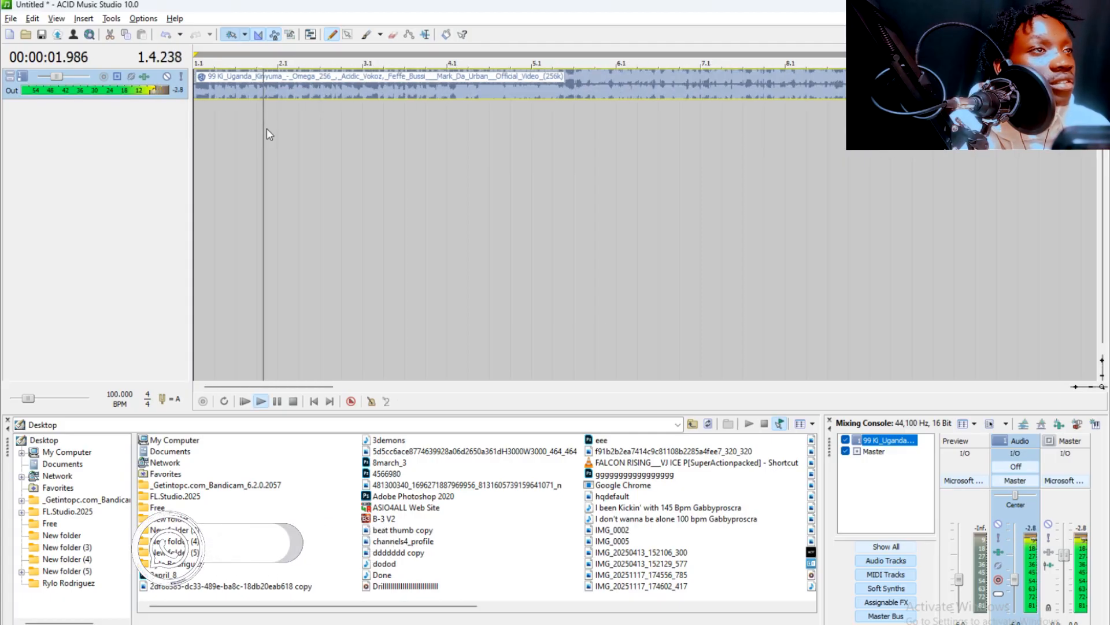
scroll(295, 126, down, 2)
scroll(294, 123, up, 3)
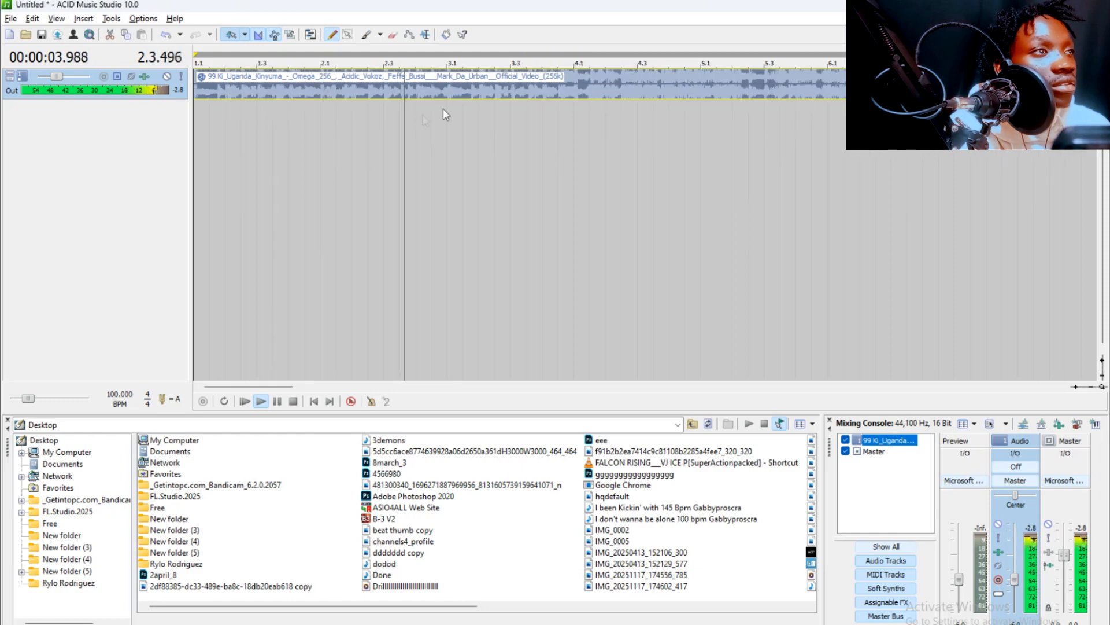
key(space)
scroll(718, 113, up, 3)
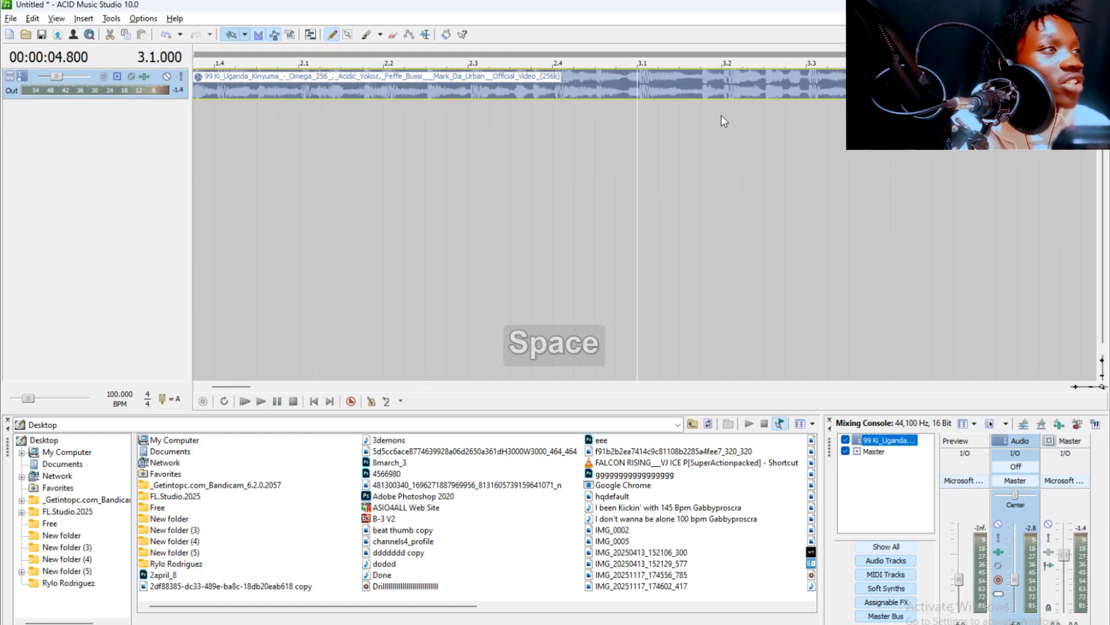
scroll(691, 115, up, 2)
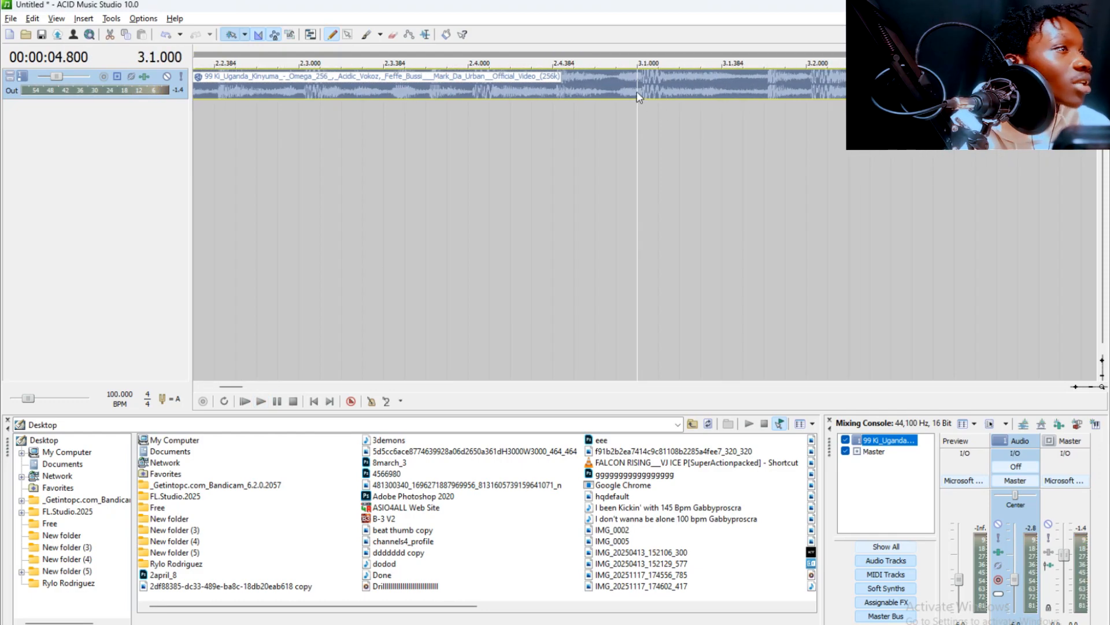
scroll(636, 91, down, 2)
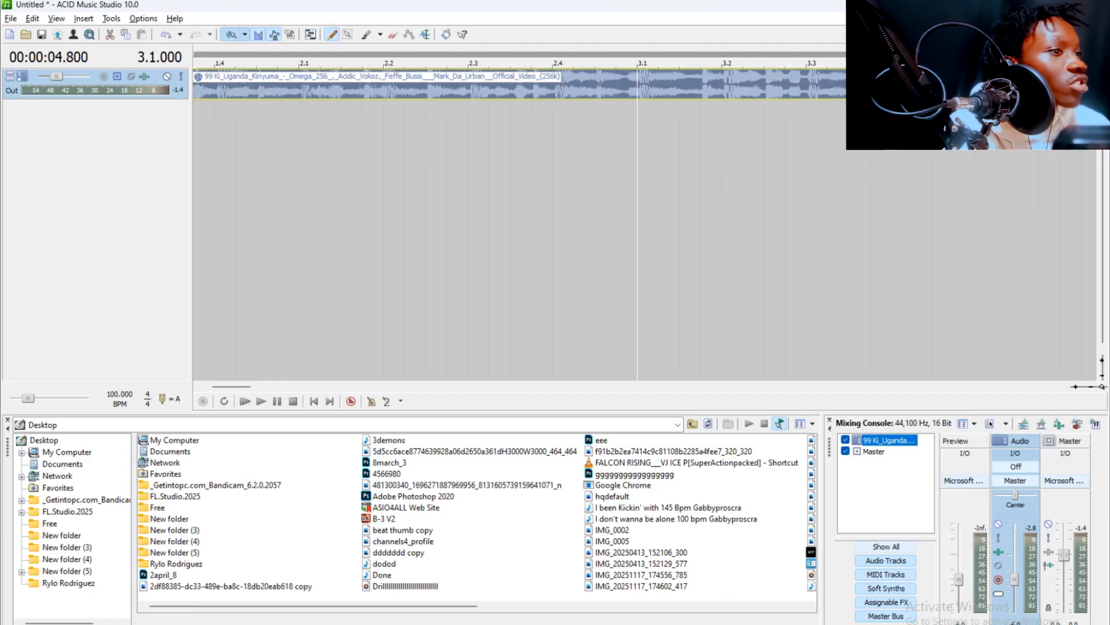
Launch VirtualDJ to check the song's tempo, and bring the New folder (5) window up over the ACID Music Studio project.
click(1035, 5)
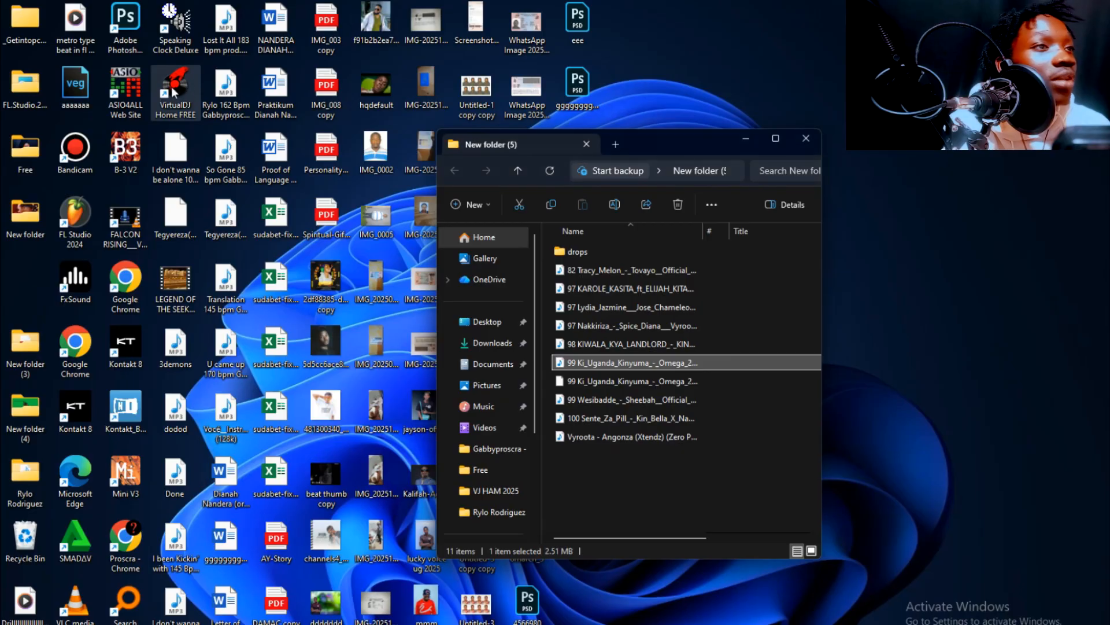
key(alt+Tab)
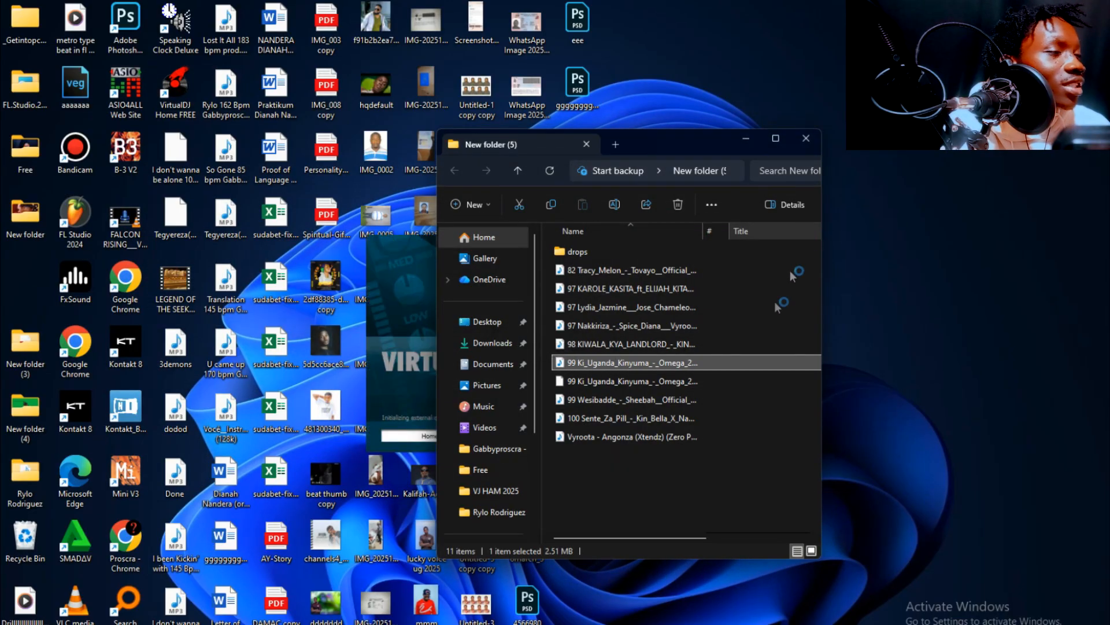
key(alt+Tab)
key(alt+Tab)
key(alt+Tab)
key(alt+Tab)
key(alt+Tab)
key(alt+Tab)
key(alt+Tab)
key(alt+Tab)
key(alt+Tab)
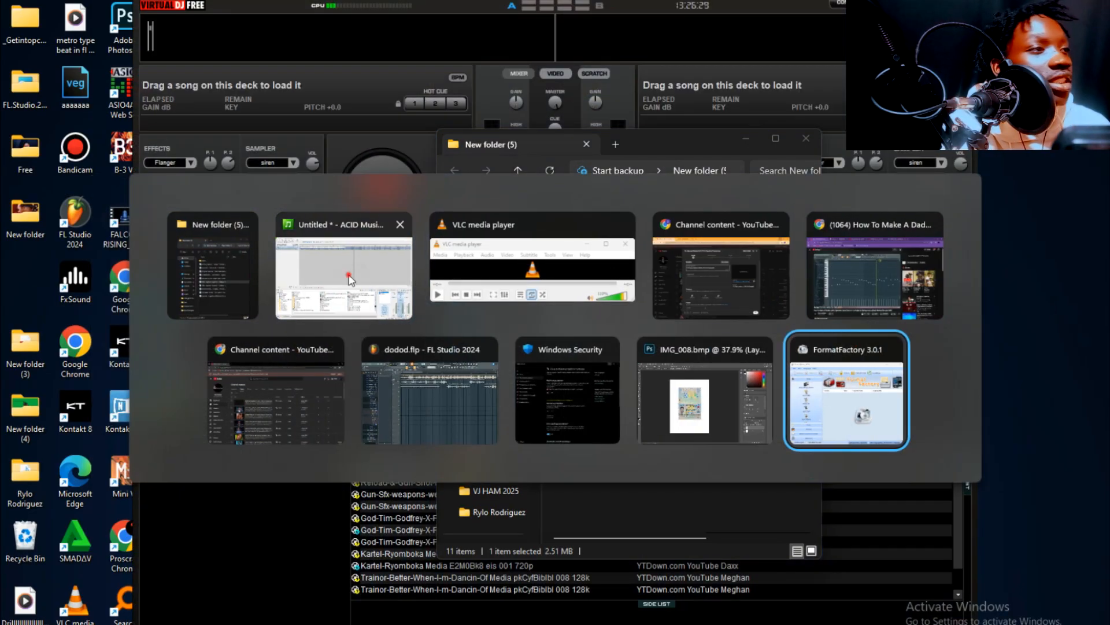
click(350, 277)
key(alt+Tab)
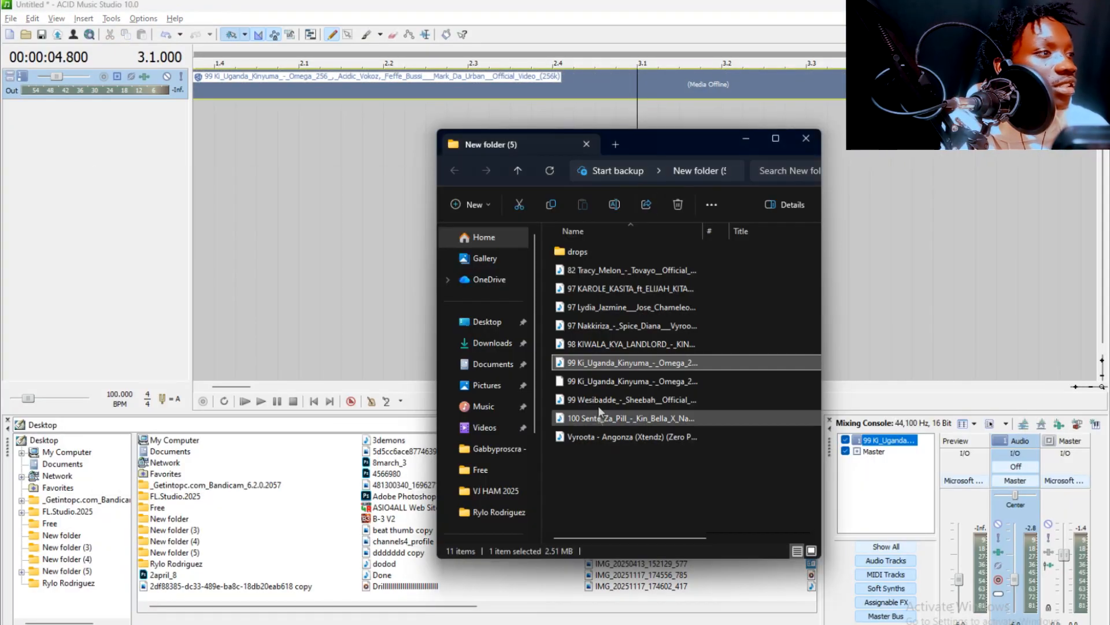
key(alt+Tab)
key(alt+Tab)
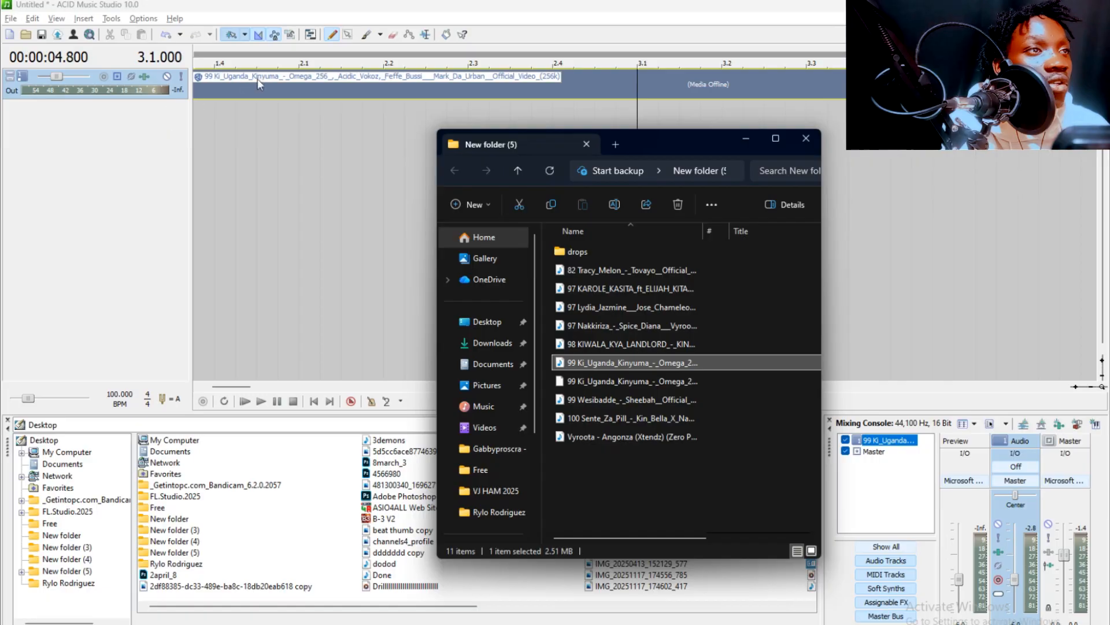
Set the song clip's initial tempo to 99.040 BPM in its stretch properties.
click(258, 78)
right_click(262, 85)
click(312, 128)
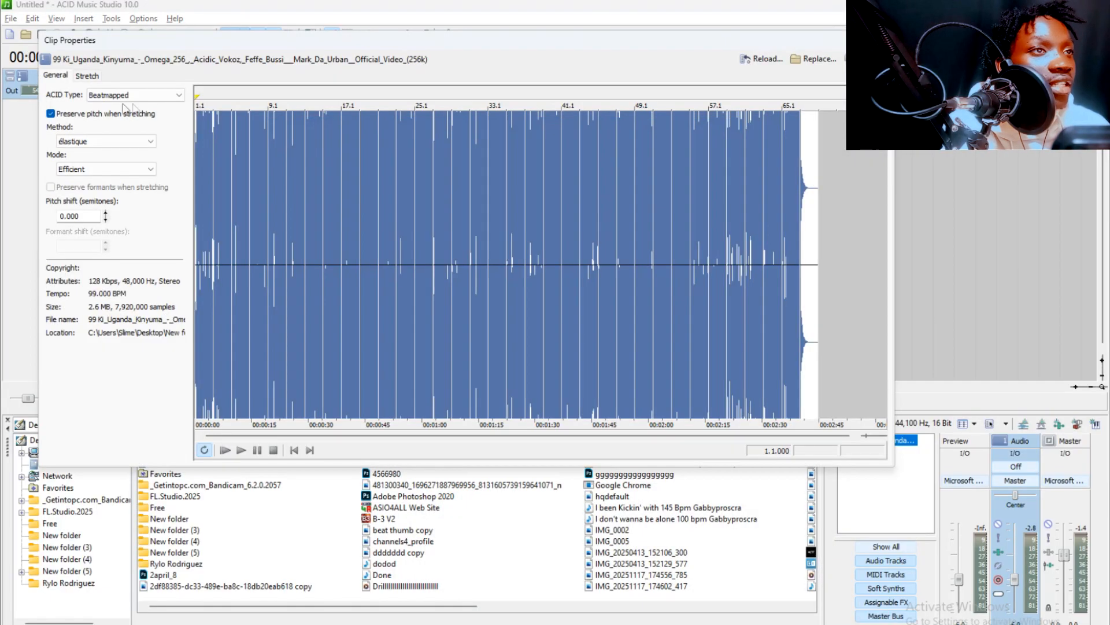
click(88, 76)
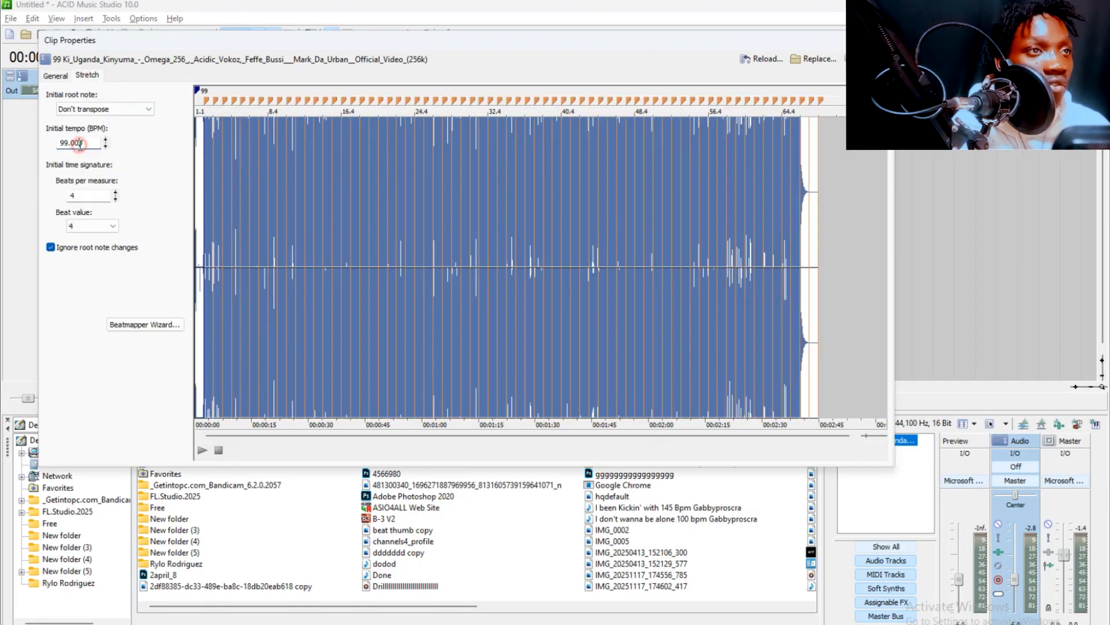
key(BackSpace)
text(4)
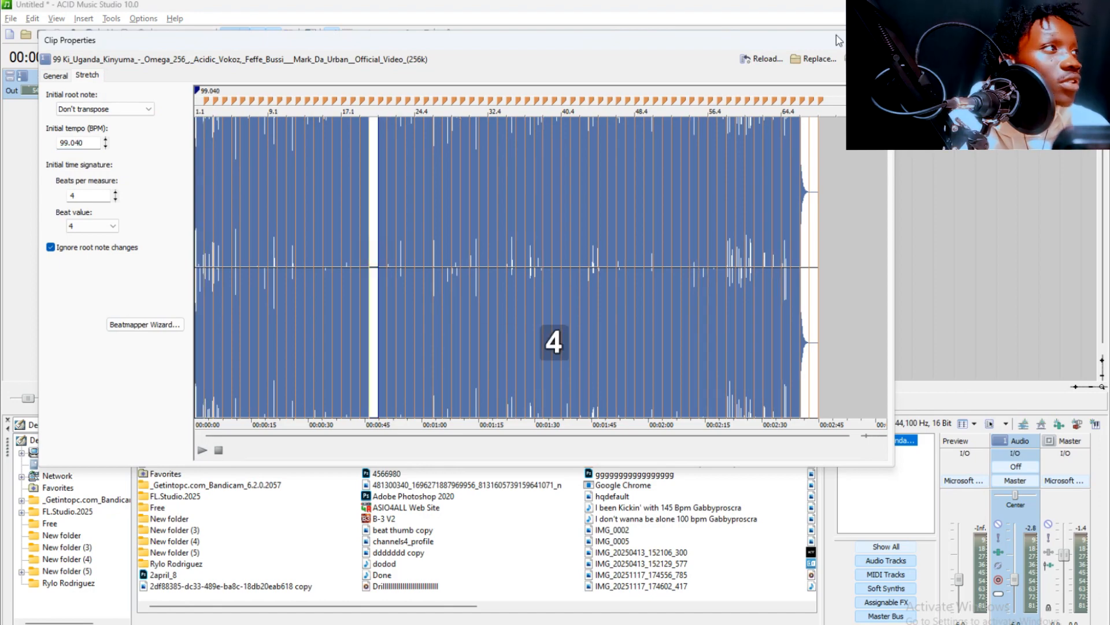
click(881, 40)
Play the song again from the project start and check its beats against the grid lines.
key(space)
scroll(550, 88, up, 4)
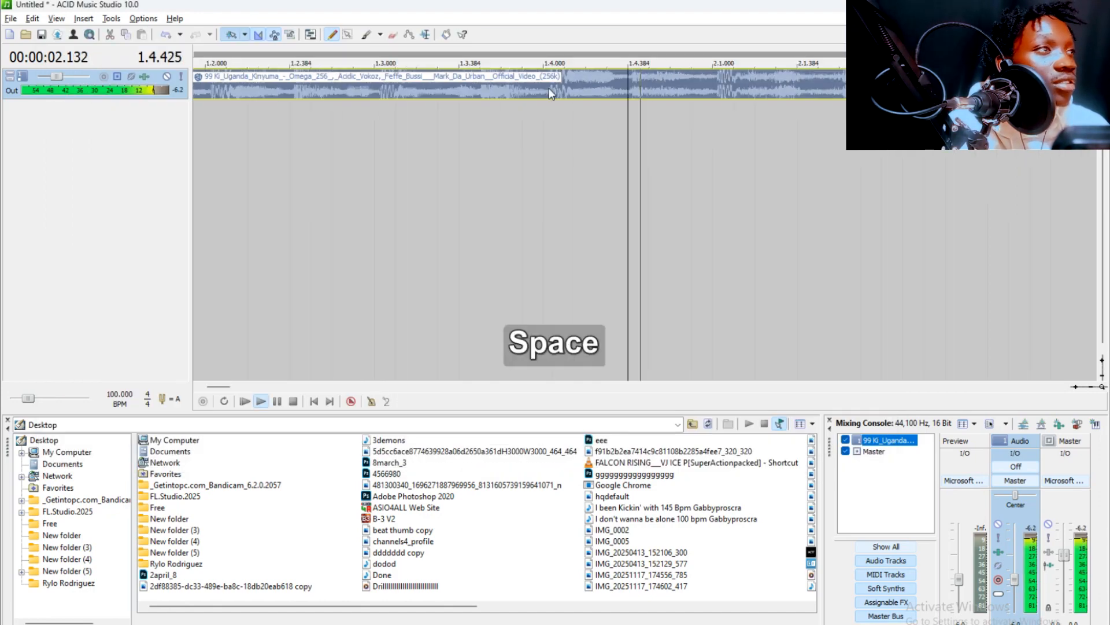
scroll(550, 88, down, 7)
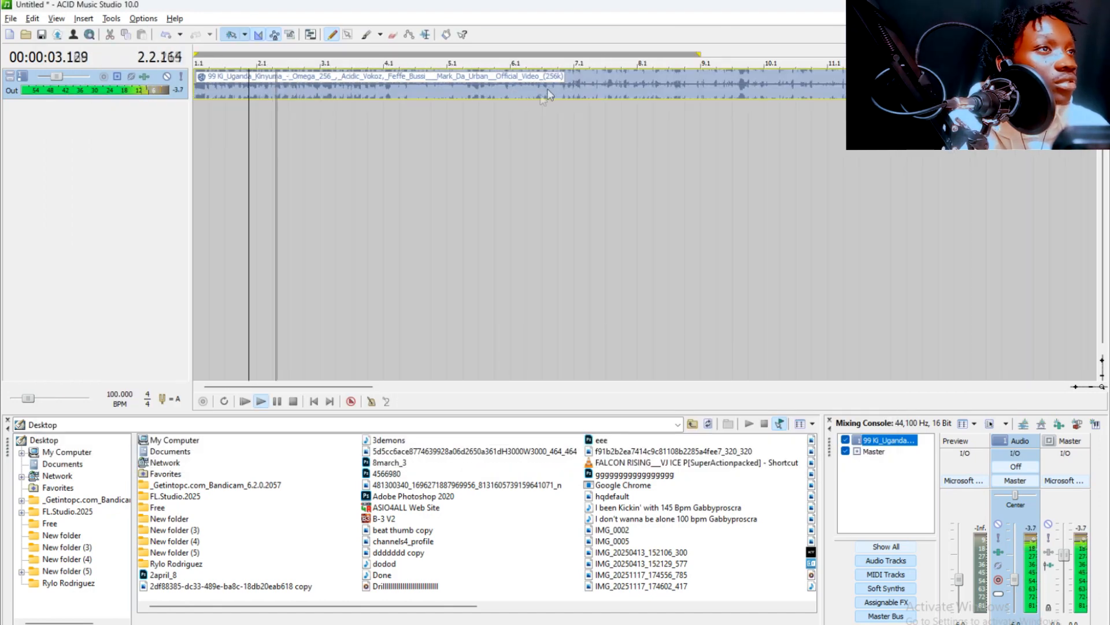
click(196, 124)
scroll(397, 87, up, 4)
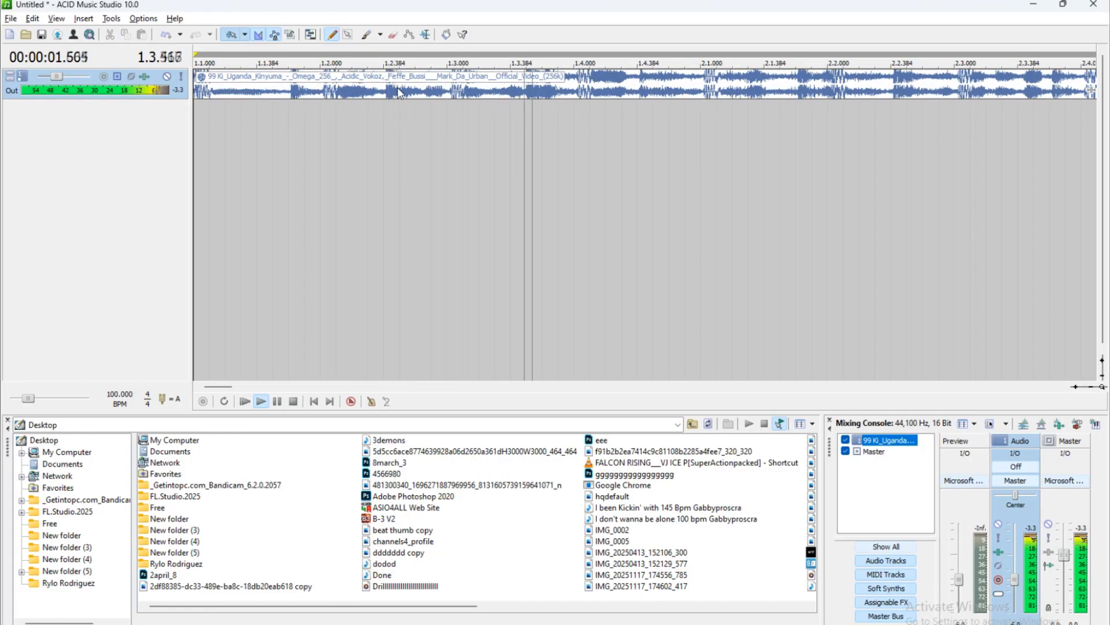
key(space)
scroll(399, 93, down, 4)
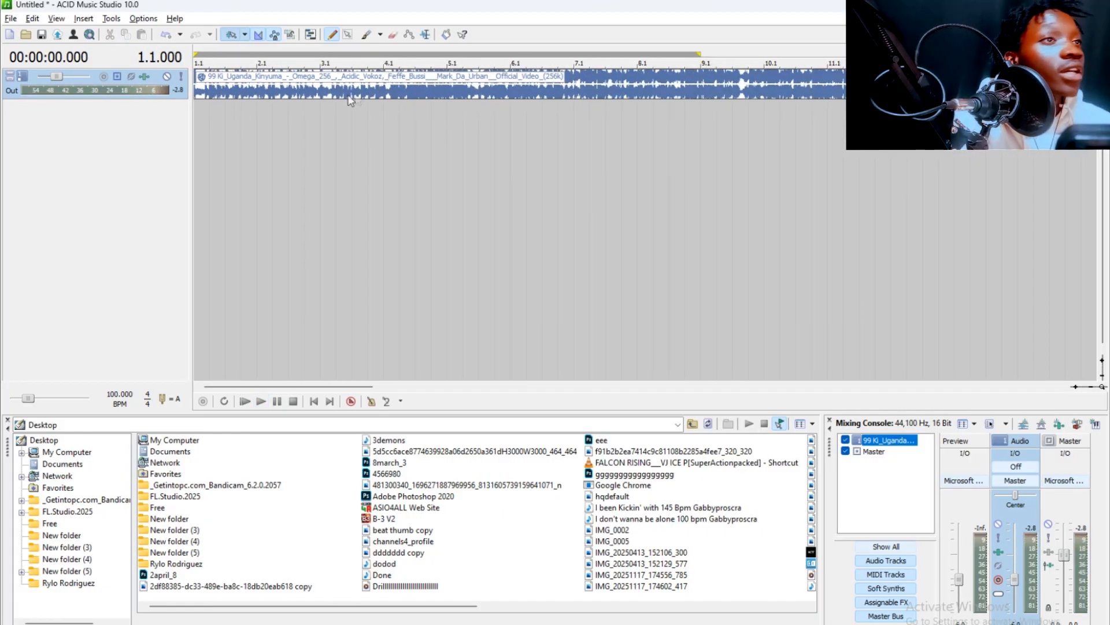
key(space)
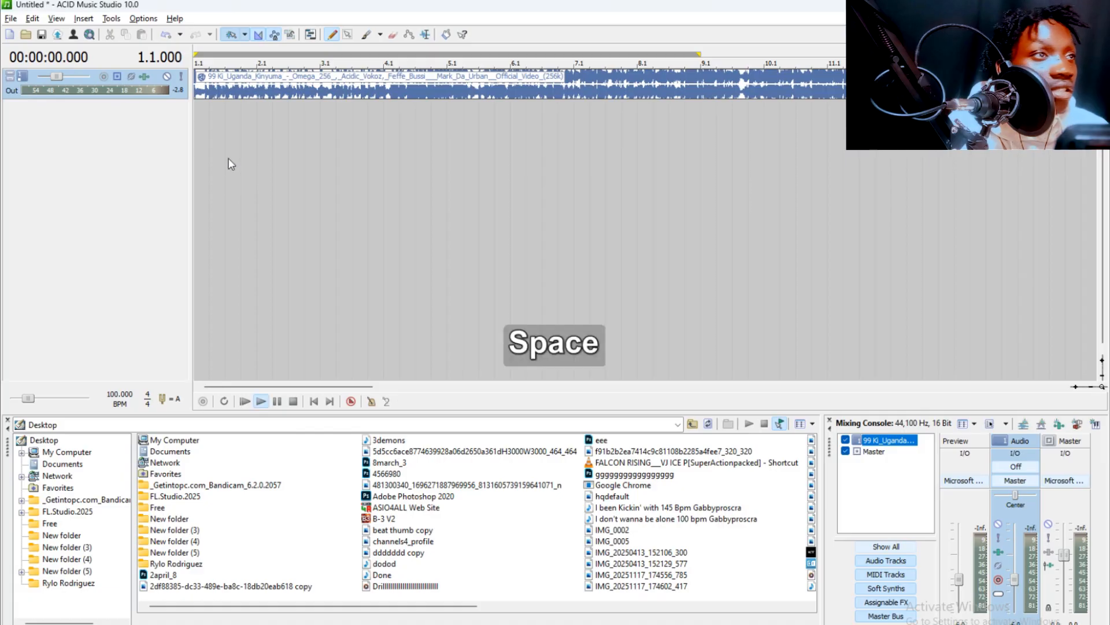
scroll(229, 166, up, 4)
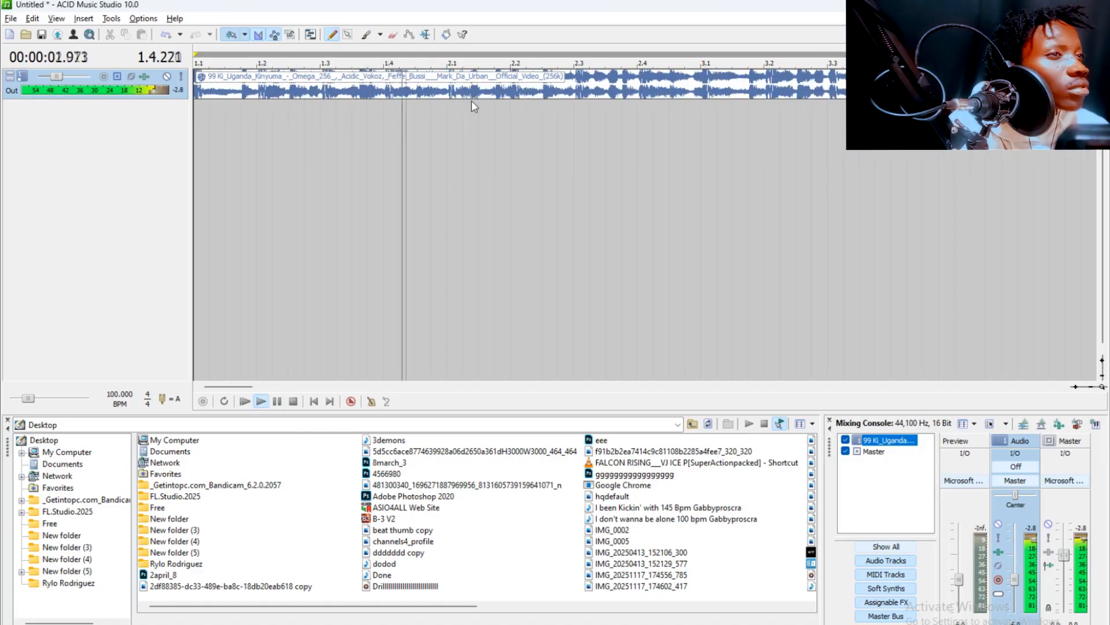
key(space)
Move the song event so it starts at beat 1.2 and play it from the project start.
drag(237, 96, 290, 152)
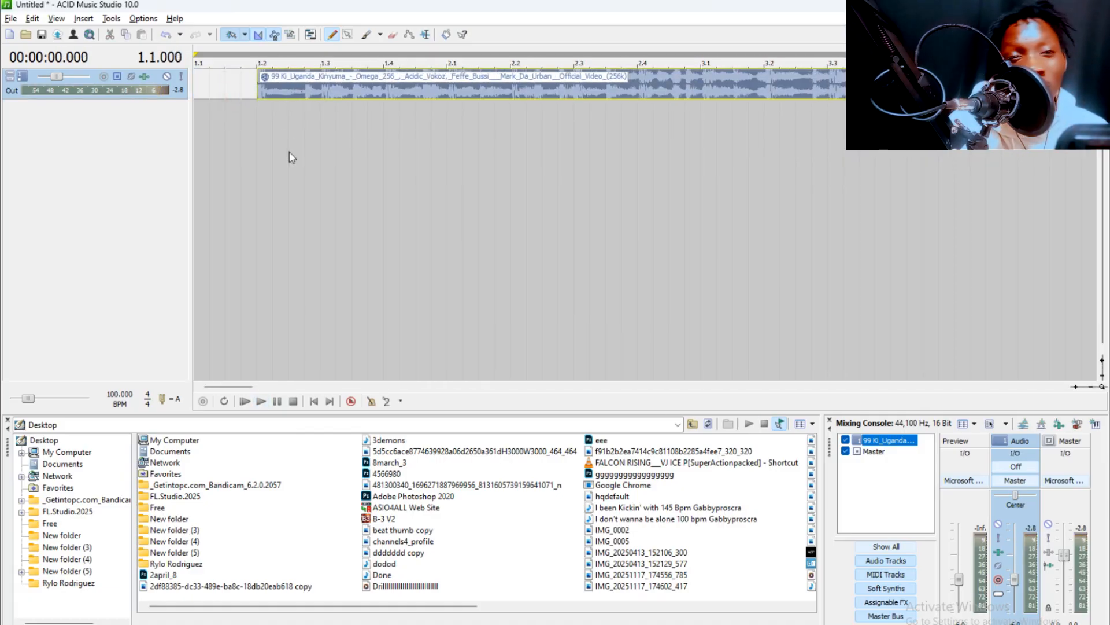
key(space)
scroll(282, 108, up, 1)
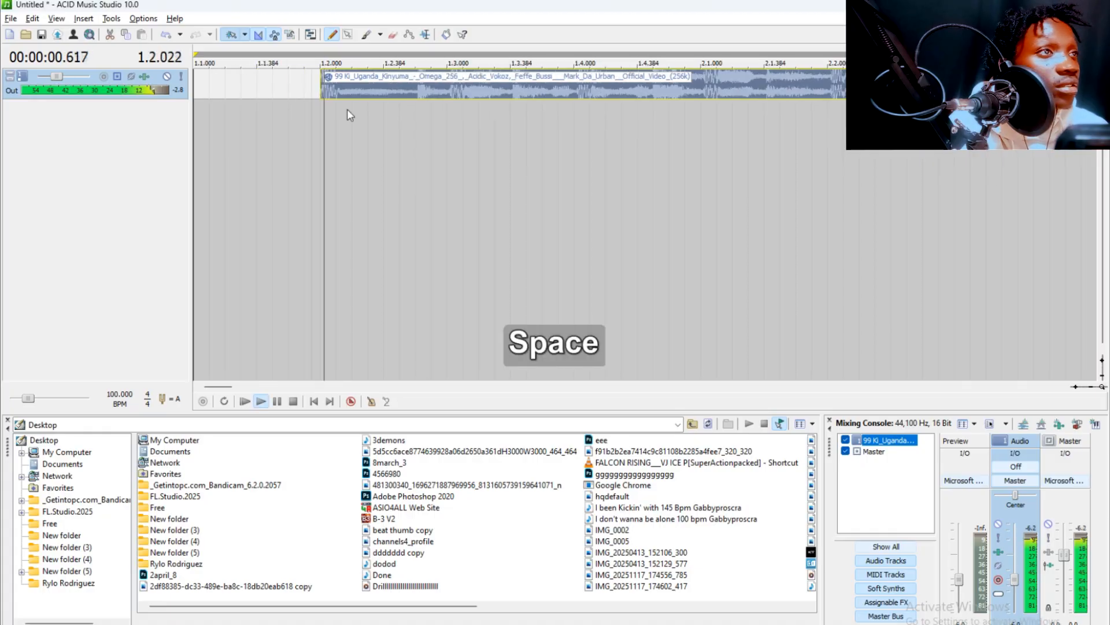
Split the song event at 1.2.096, cut the opening slice to the clipboard, and undo to restore the song.
click(335, 87)
key(space)
key(s)
click(327, 87)
key(ctrl+x)
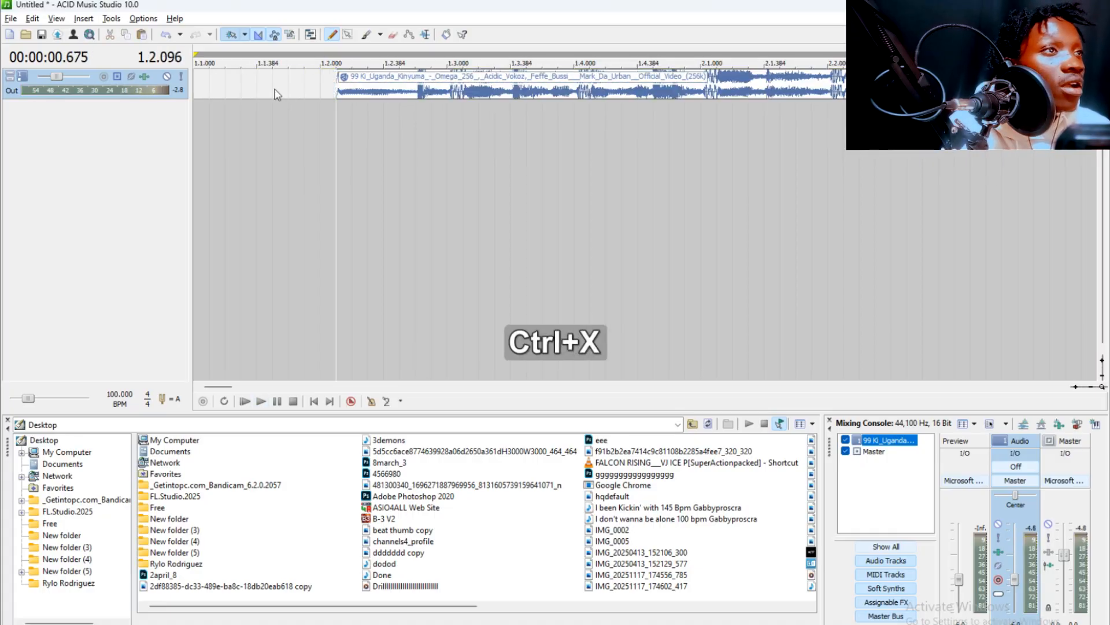
key(ctrl+z)
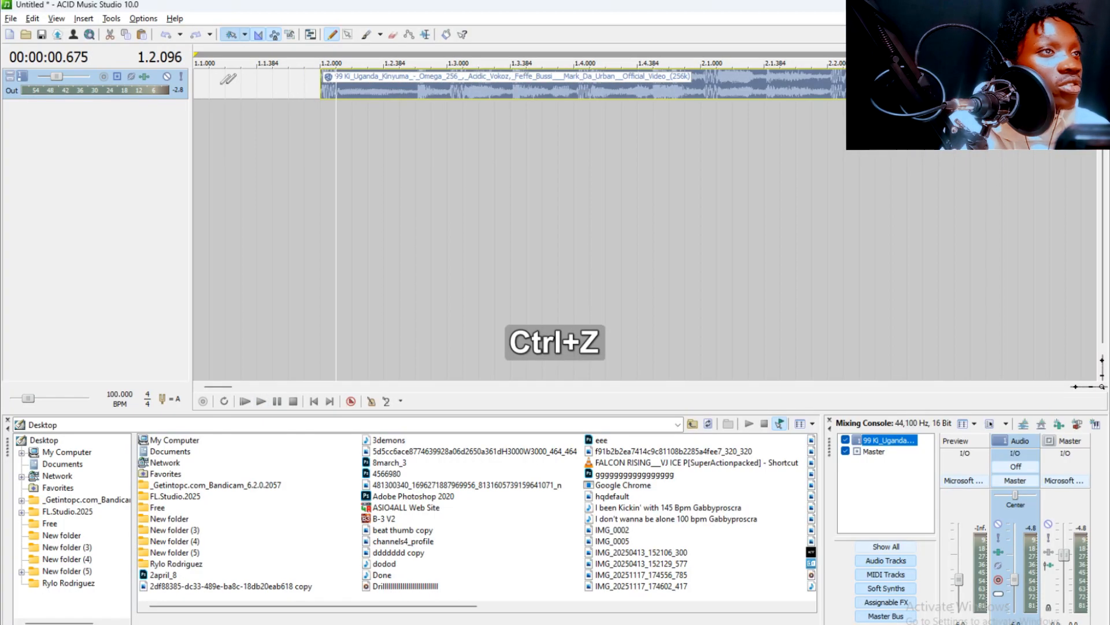
Paste the slice at 1.1.000 and repeat it at 1.1.192, 1.1.384 and 1.1.576, halving the length of the second and fourth slices.
click(200, 83)
scroll(241, 136, up, 1)
key(ctrl+v)
drag(219, 88, 304, 87)
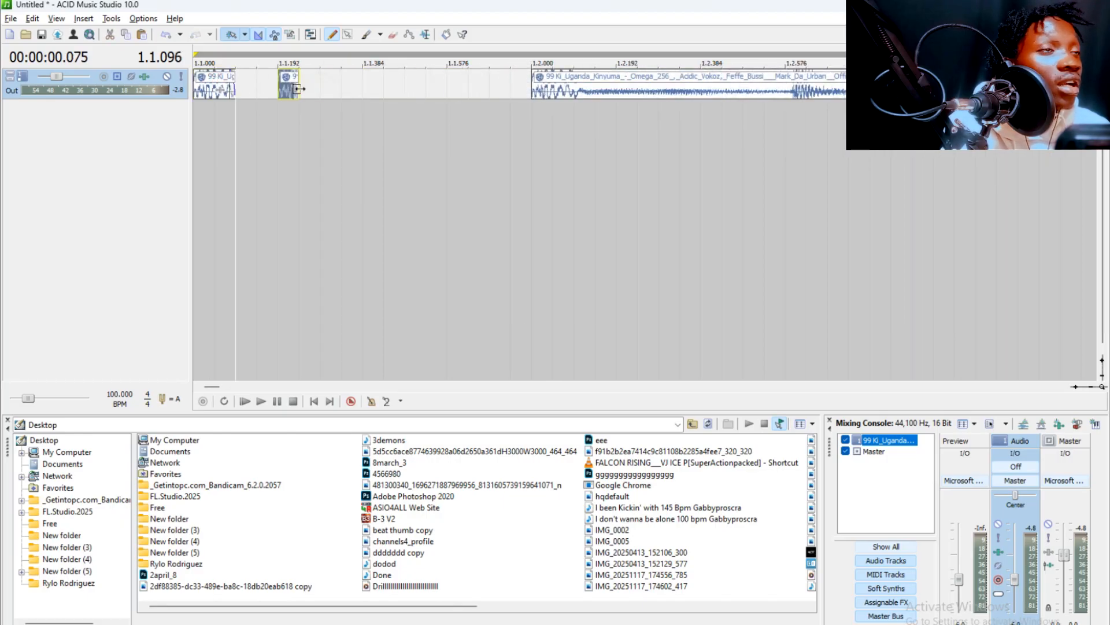
key(ctrl)
drag(214, 83, 381, 88)
Raise the pitch of the two short slices at 1.1.192 and 1.1.576 by 6 semitones.
click(454, 93)
ctrl+click(290, 92)
key(equal)
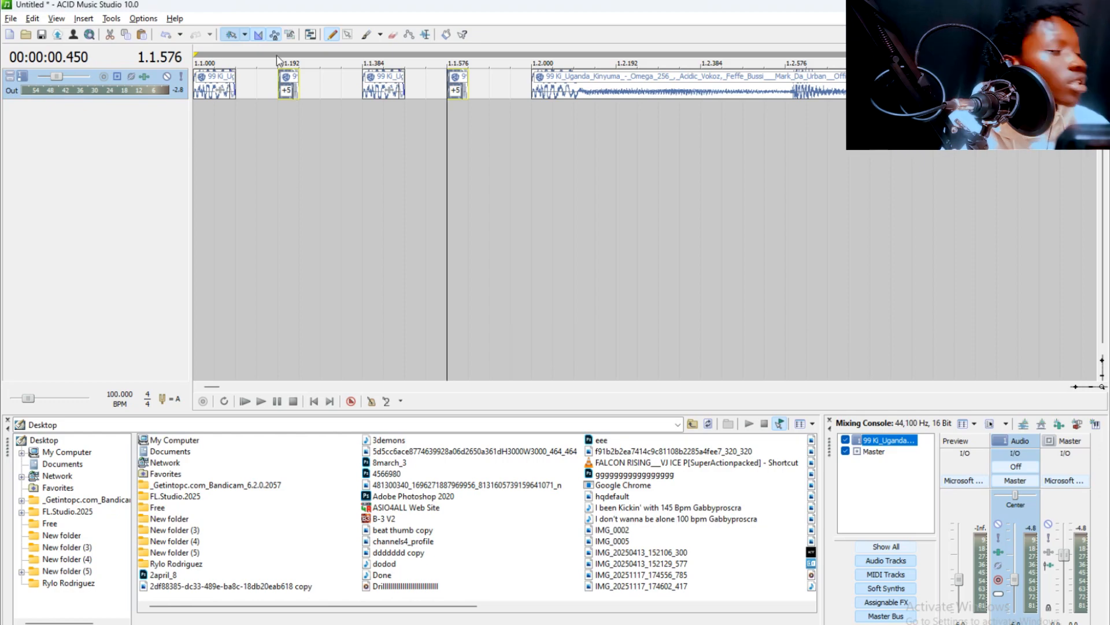
key(KP_Add)
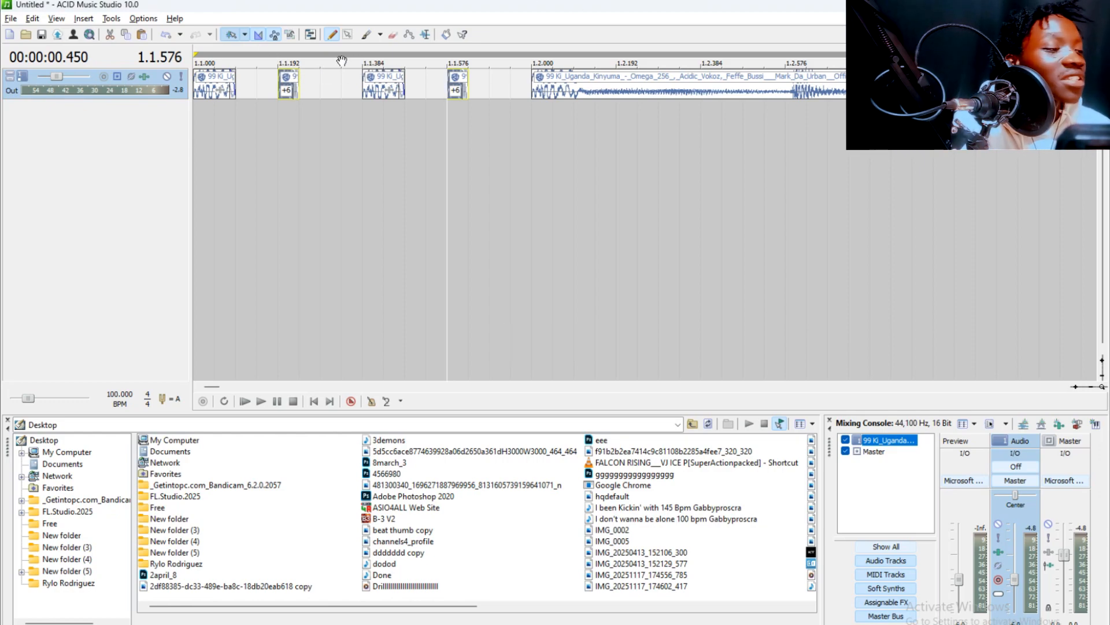
Play the four-slice intro from the project start to check how it leads into the song.
click(197, 127)
key(space)
scroll(466, 158, down, 6)
scroll(335, 156, up, 2)
scroll(528, 111, down, 1)
scroll(318, 116, down, 1)
key(space)
Switch to the New folder (5) window in File Explorer and open the drops folder.
key(alt+Tab)
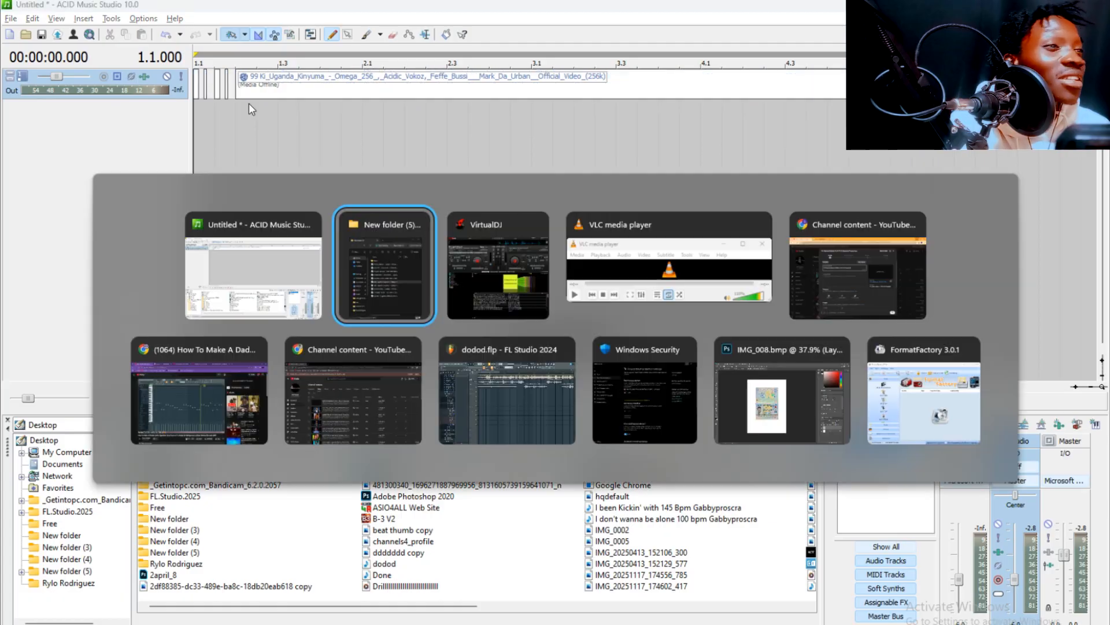
double_click(598, 254)
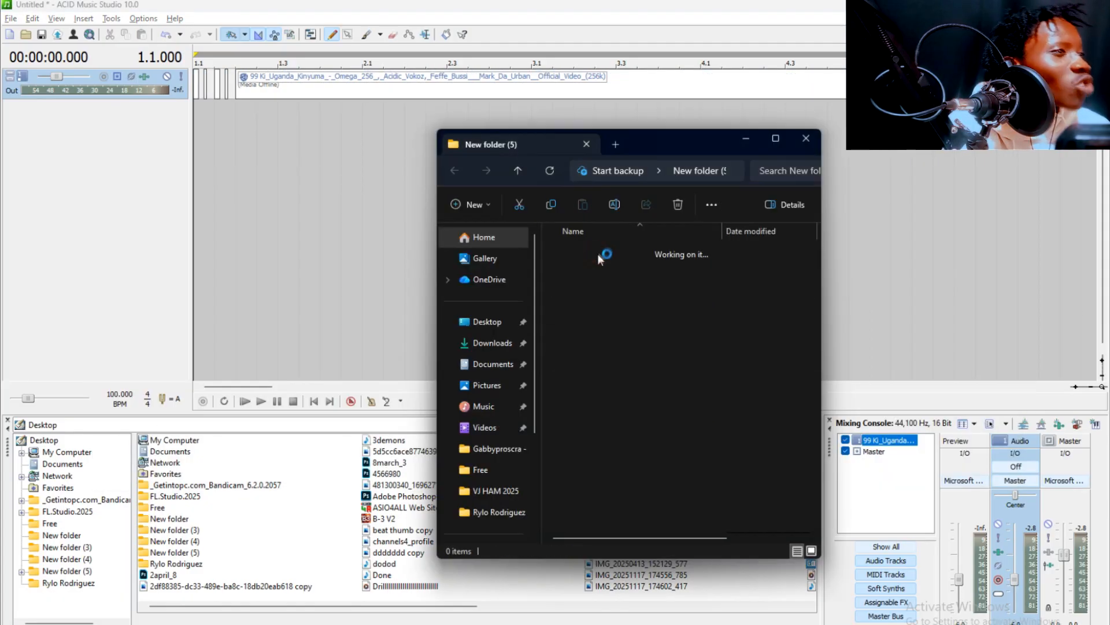
Try the DJ Ga......pSTAR drop on a new track at 1.2.000, play it with the song, and undo the insertion.
drag(589, 362, 250, 139)
click(251, 132)
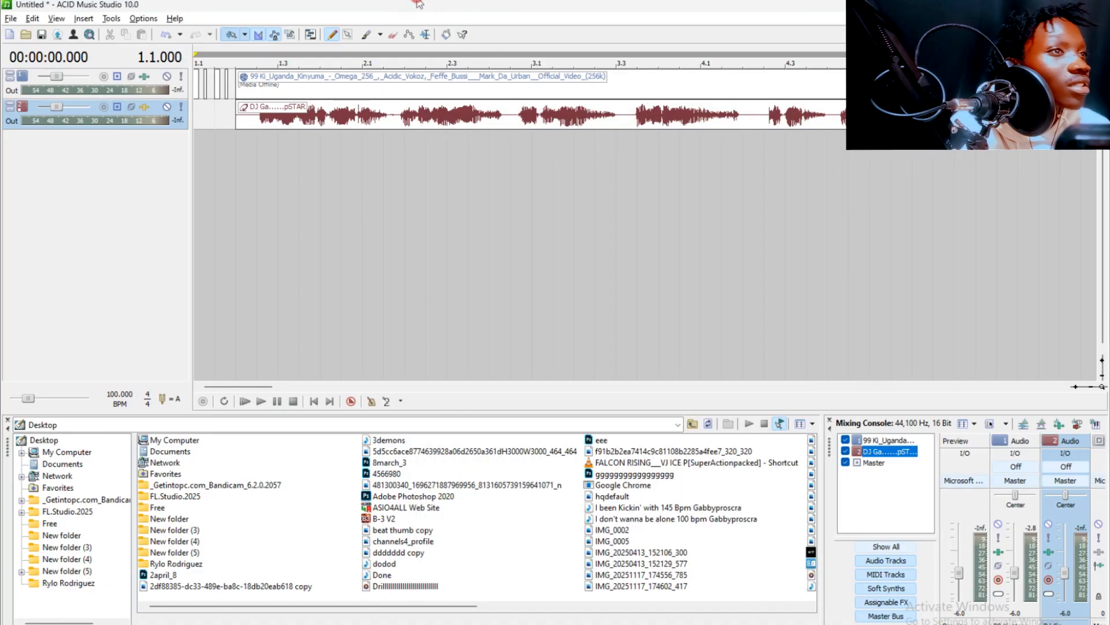
key(space)
key(space)
key(ctrl+z)
Try the Drop ......Mover file from the drops folder on a new track at 1.2.000, then undo its insertion.
key(alt+Tab)
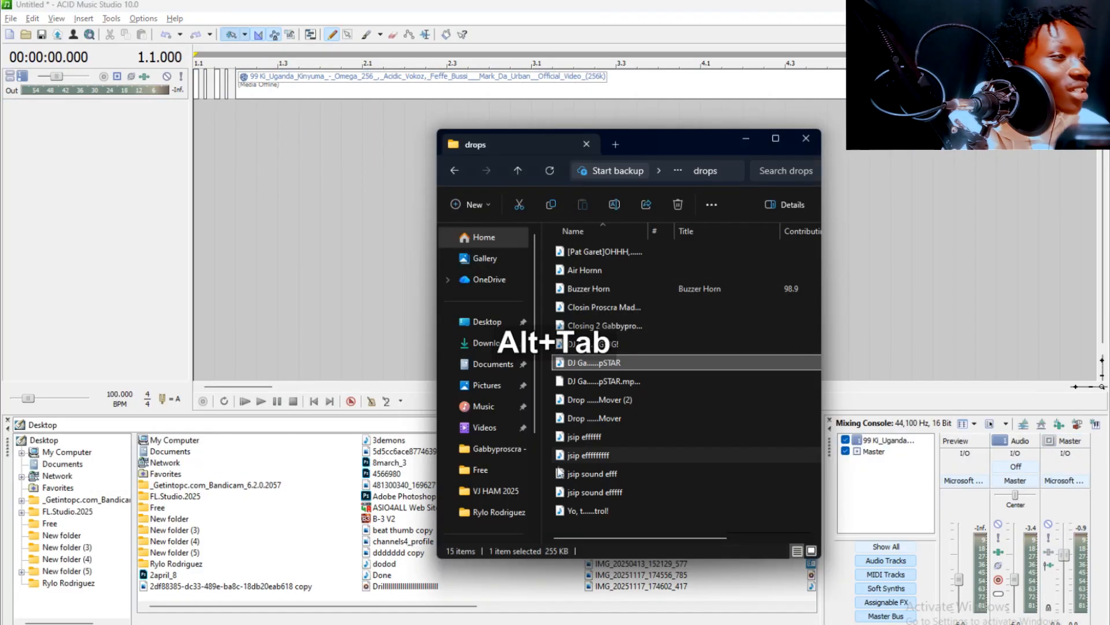
click(586, 418)
drag(586, 415, 354, 256)
drag(235, 176, 236, 176)
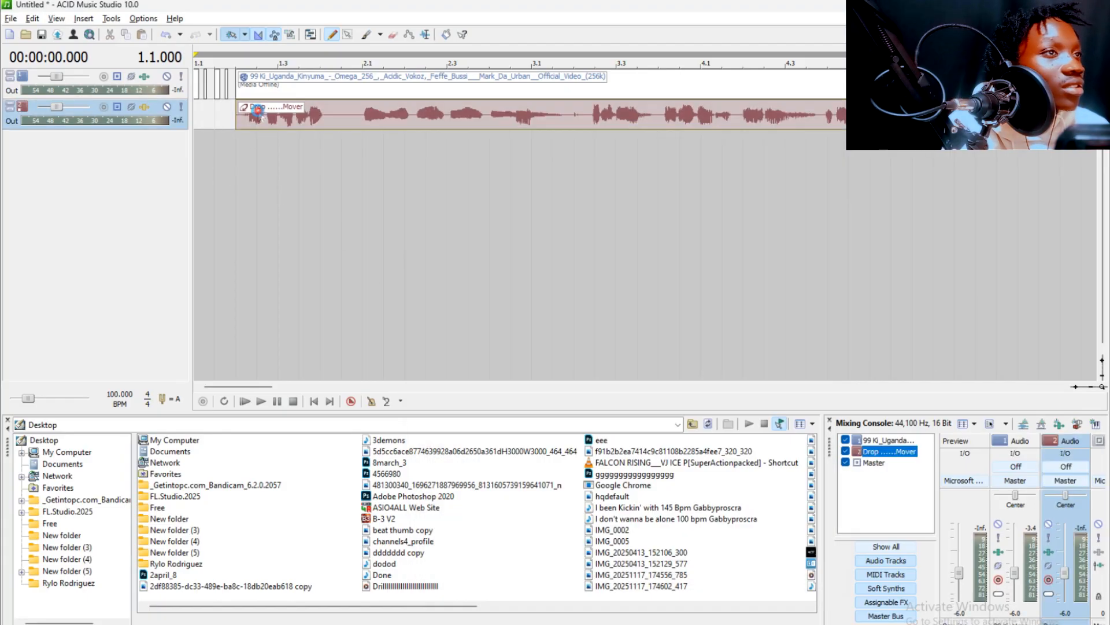
key(space)
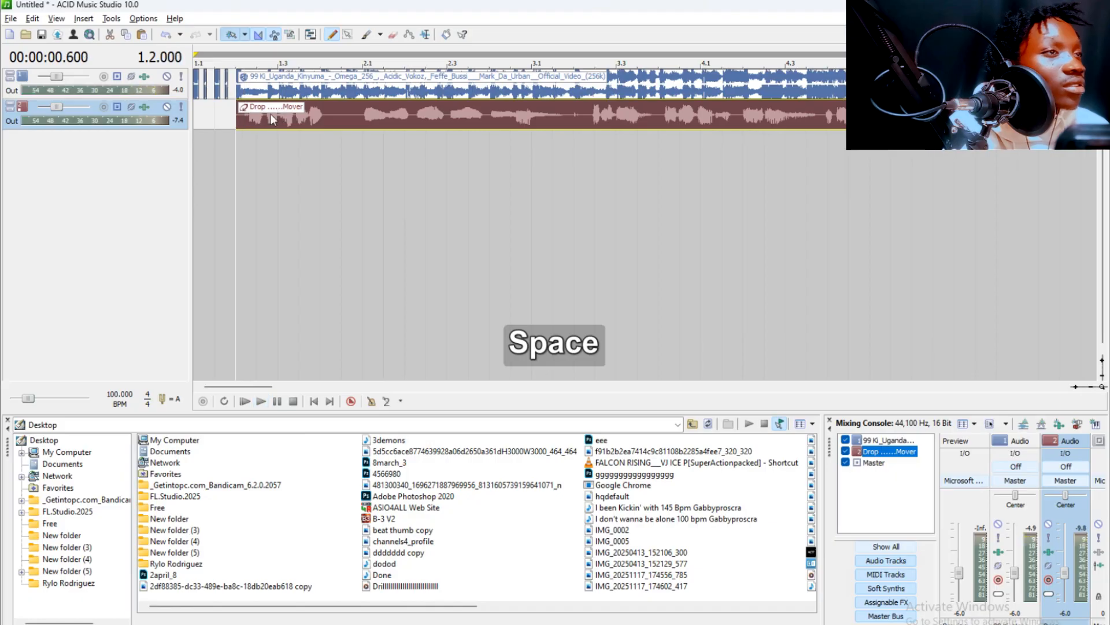
key(ctrl+z)
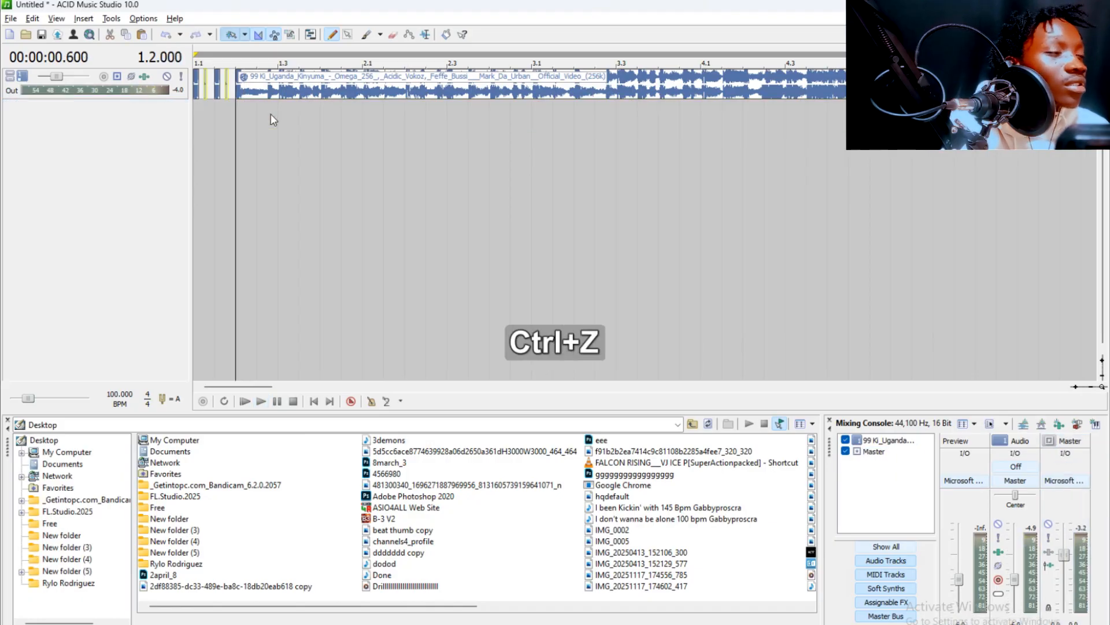
Add Drop ......Mover (2) from the drops folder to a new track at 1.2.000 and play it under the song.
key(alt+Tab)
click(591, 399)
drag(320, 221, 236, 116)
key(space)
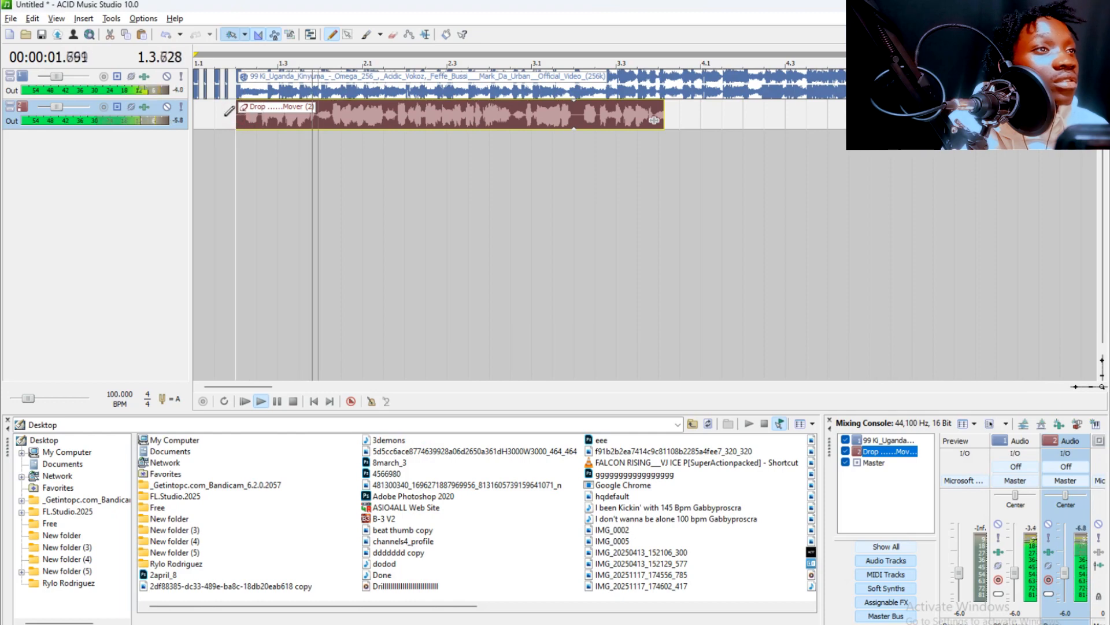
click(200, 111)
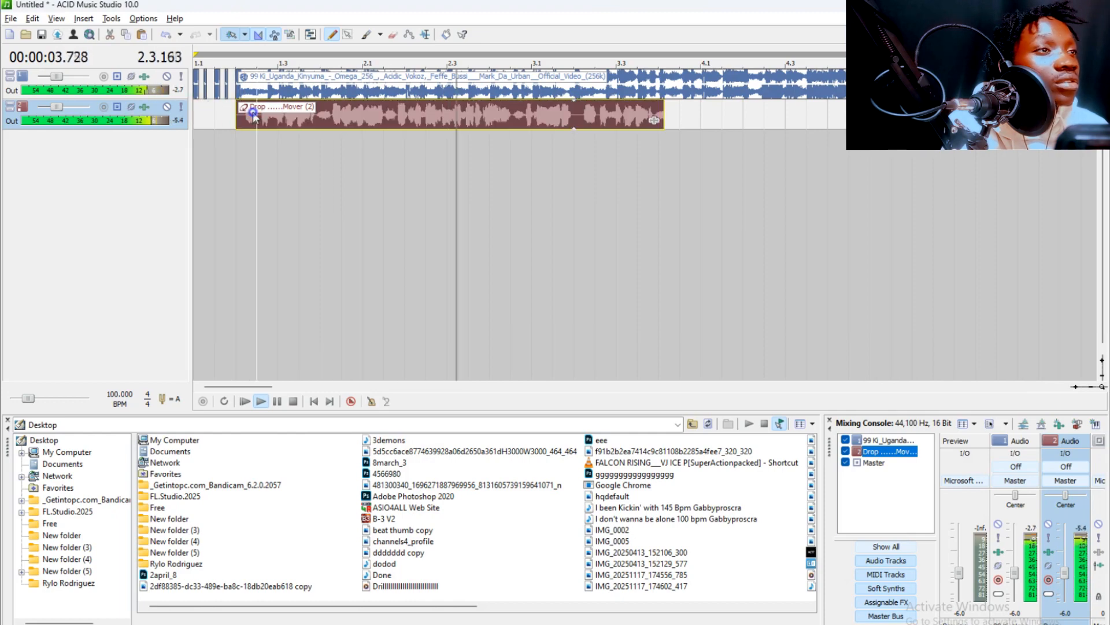
Change the ACID type of the Drop ......Mover (2) clip to One-Shot in its clip properties.
right_click(245, 111)
click(259, 119)
key(space)
right_click(259, 122)
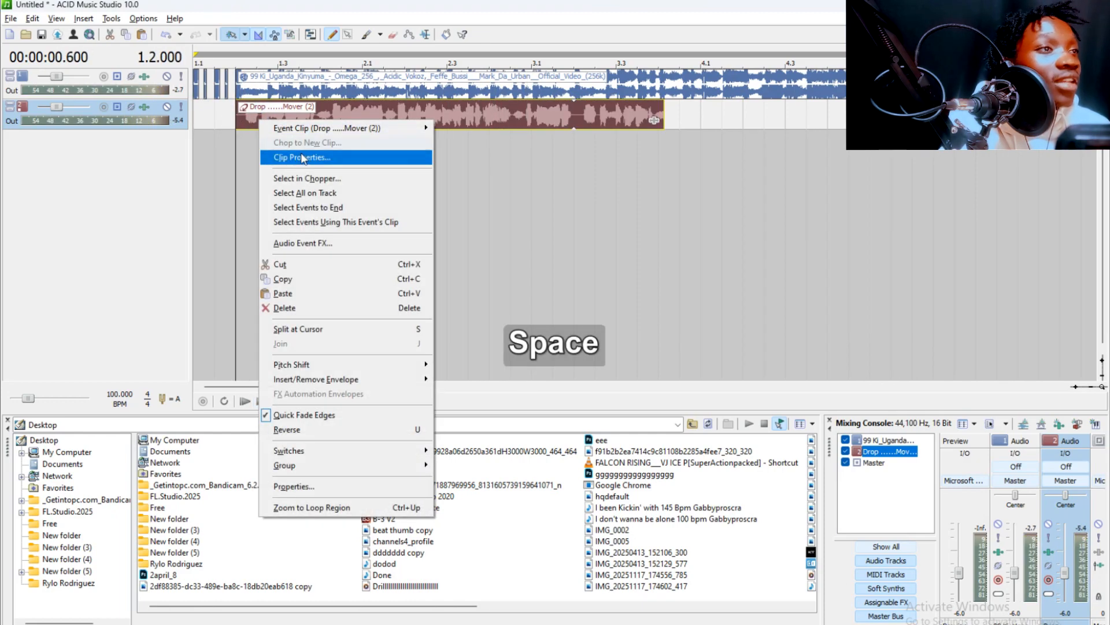
click(290, 157)
click(165, 94)
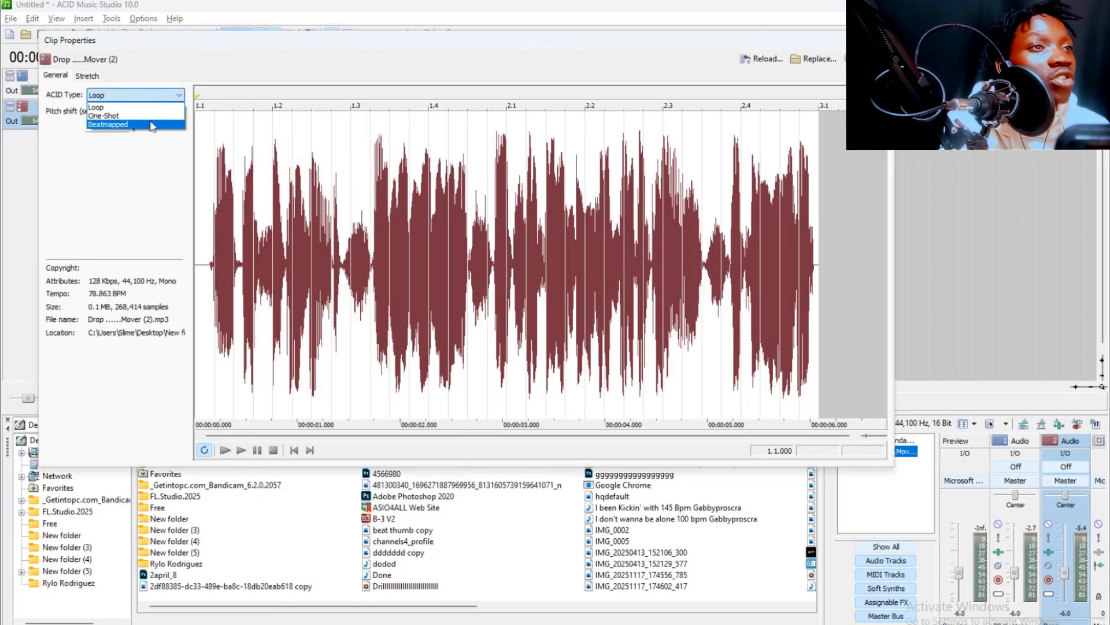
click(149, 115)
click(881, 40)
Shift the drop about a quarter beat earlier and trim its start back to 1.2.000 while playing the mix.
scroll(280, 124, up, 2)
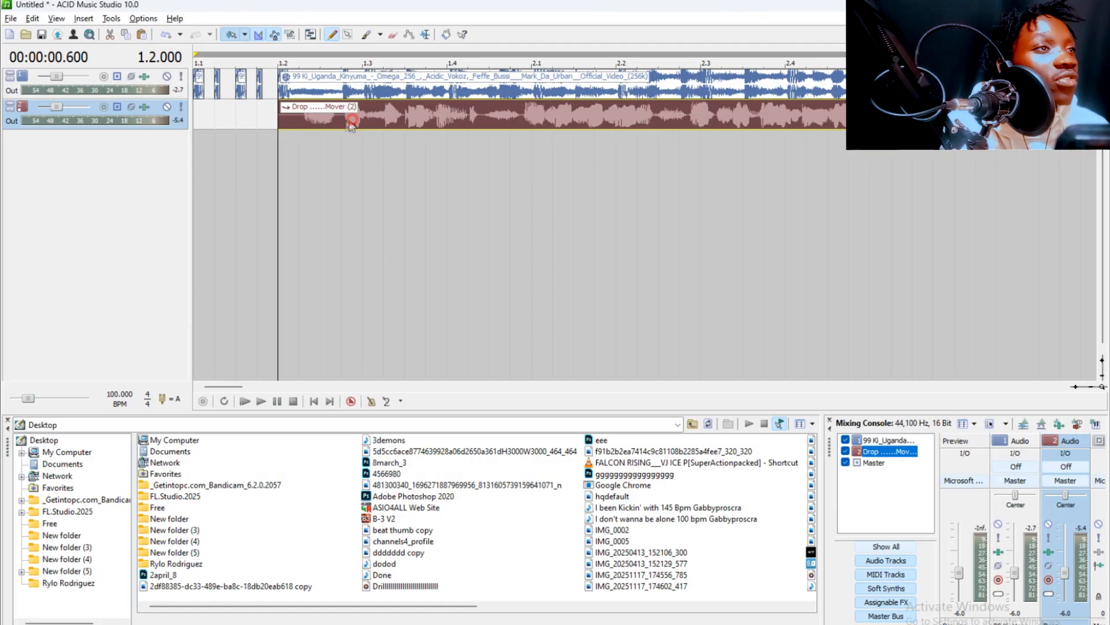
drag(352, 126, 331, 125)
key(space)
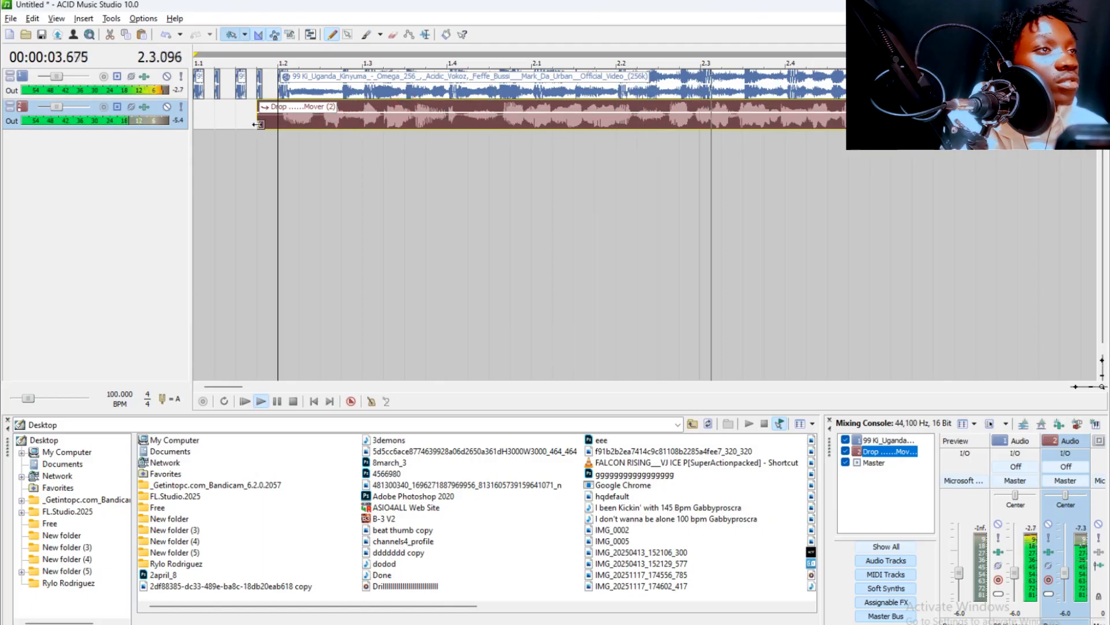
drag(258, 124, 278, 124)
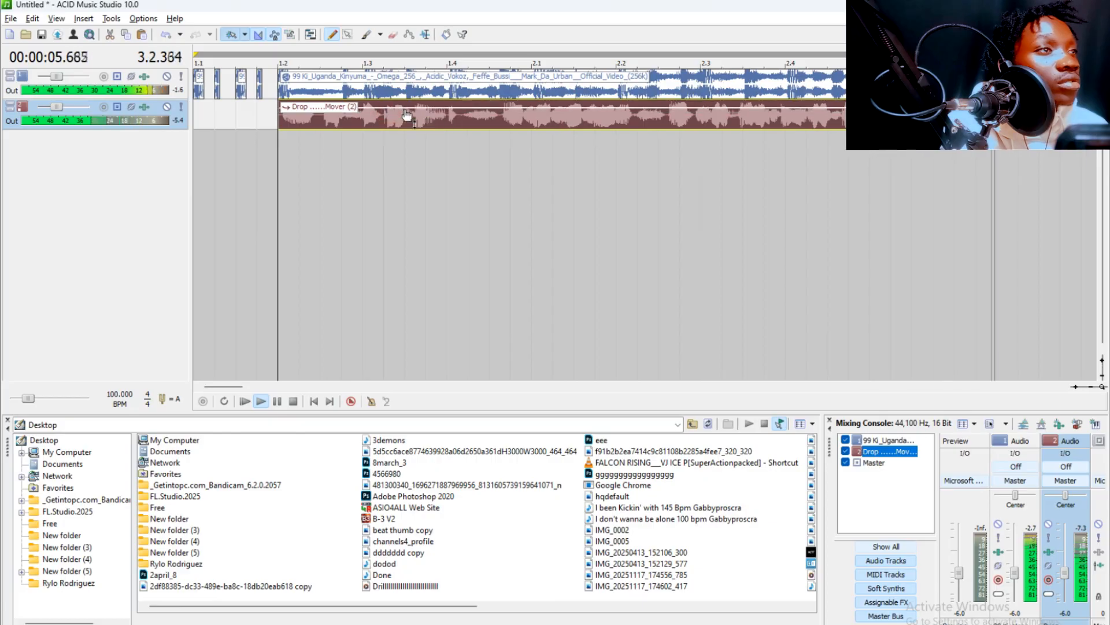
scroll(399, 119, down, 2)
key(space)
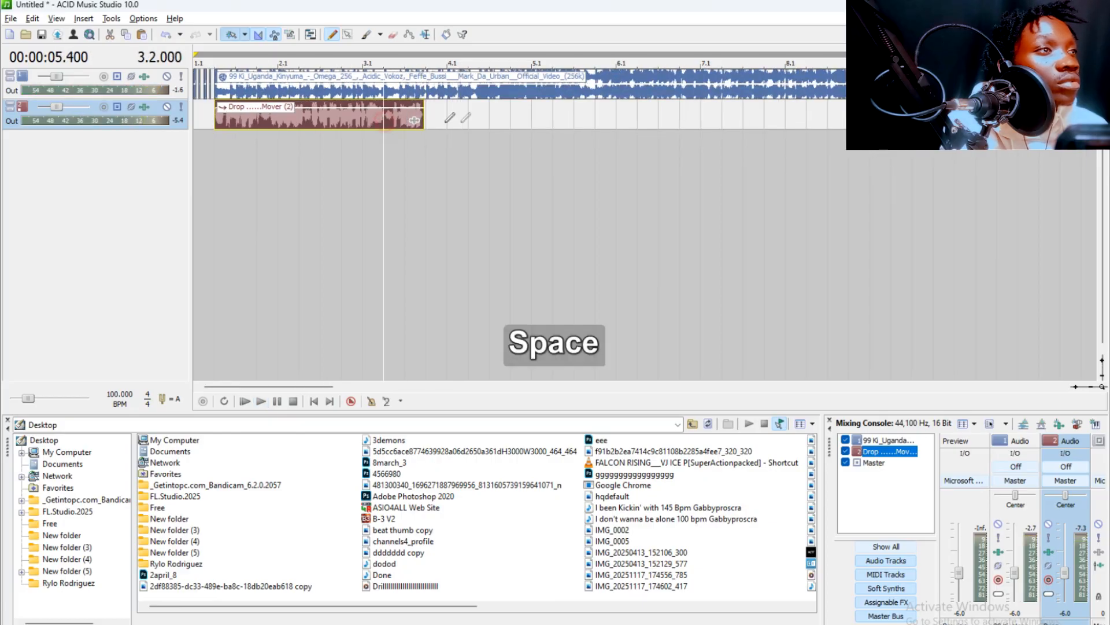
Shorten the drop's end to just past 3.2 and play its tail against the song.
scroll(495, 130, up, 2)
key(space)
drag(654, 123, 665, 146)
key(space)
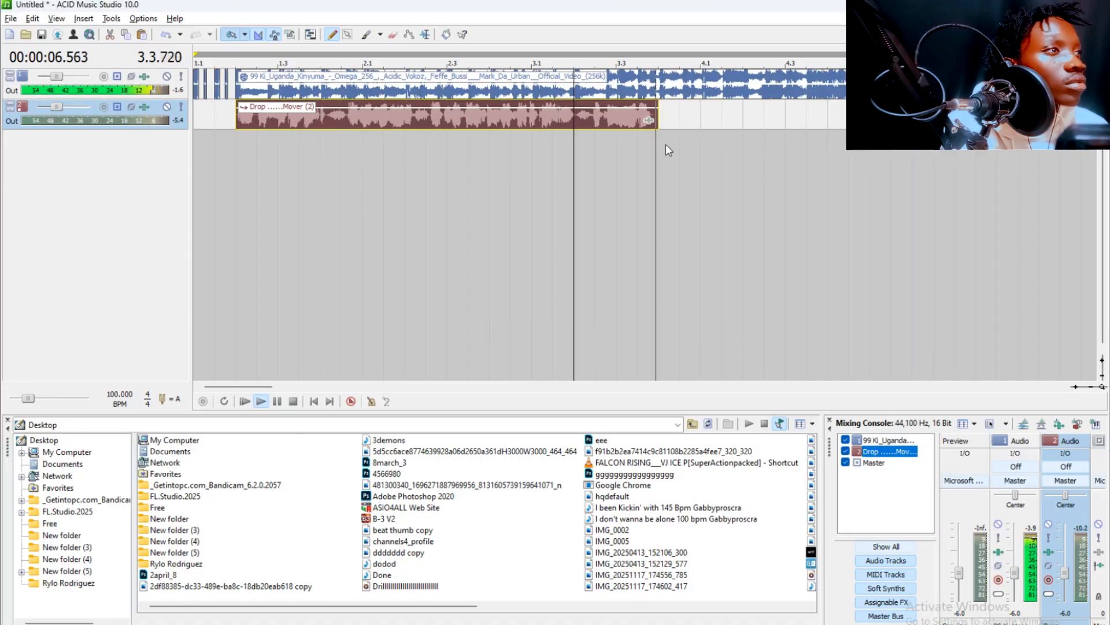
click(456, 123)
key(space)
key(space)
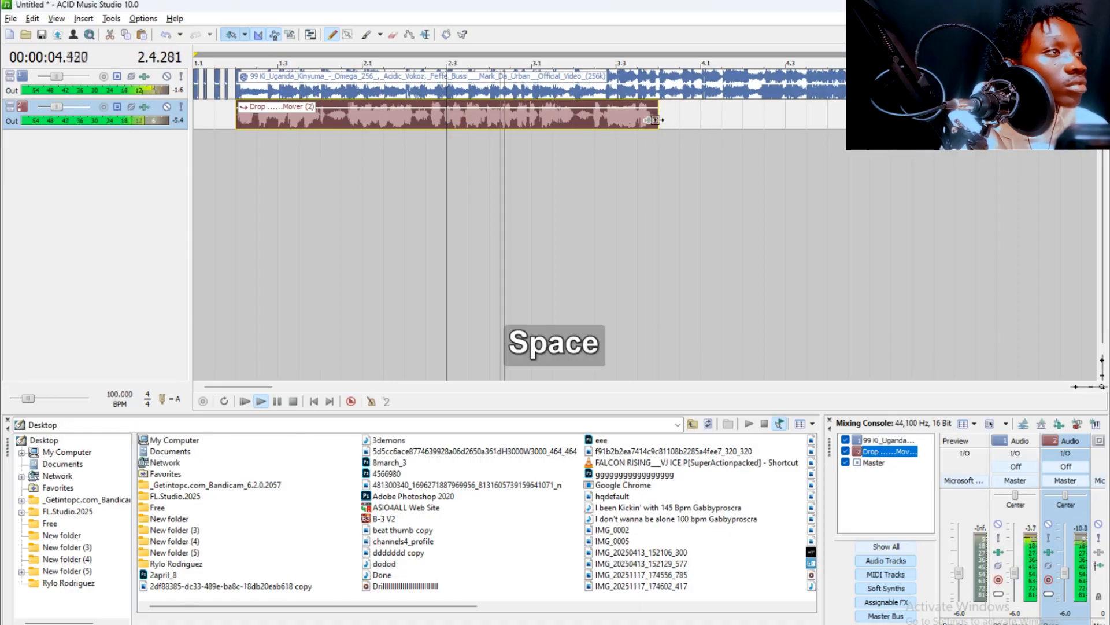
drag(655, 119, 595, 121)
click(484, 117)
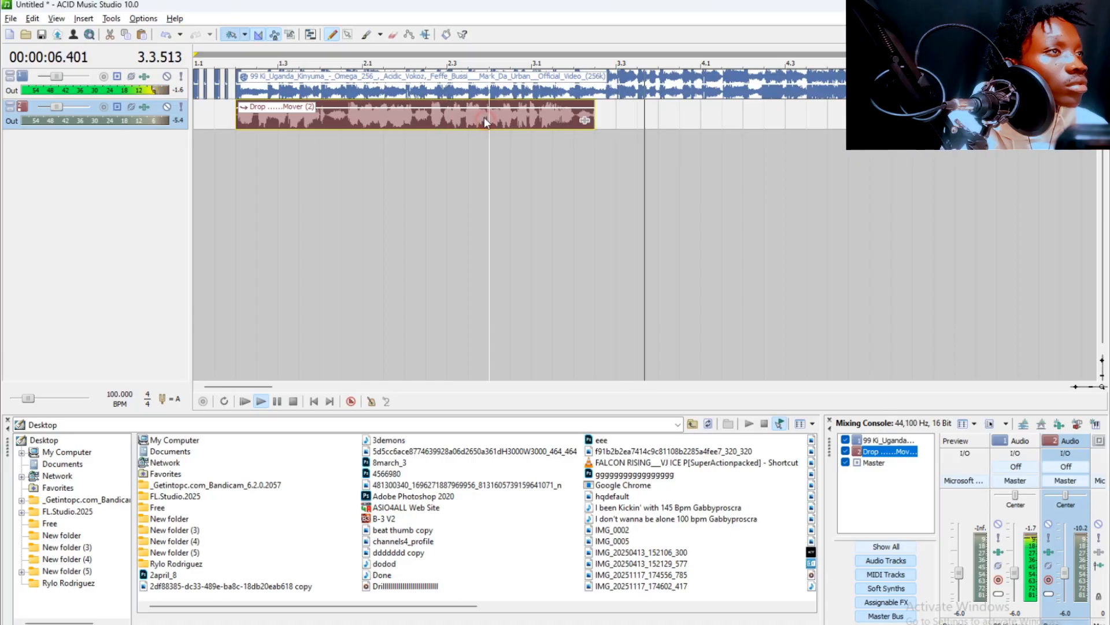
scroll(484, 116, down, 2)
key(space)
key(space)
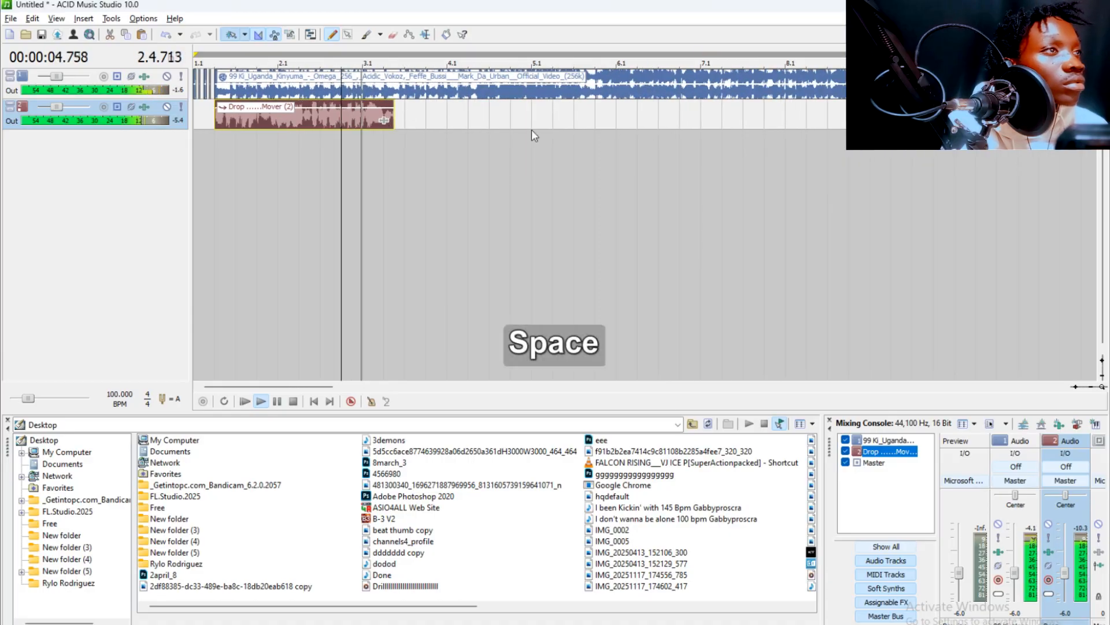
Listen to the song beyond the end of the drop and split the song event at 4.4.000.
click(434, 87)
scroll(434, 86, up, 2)
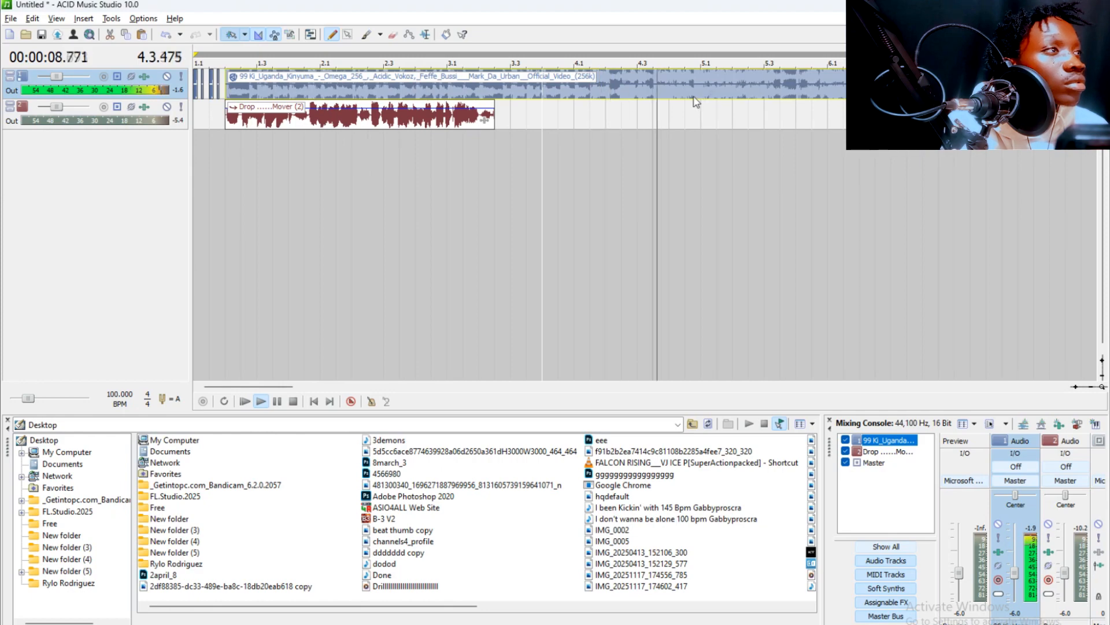
key(space)
key(s)
Add three empty audio tracks and move the song section after the split down to track 5, keeping its start at 4.4.000.
drag(674, 91, 682, 118)
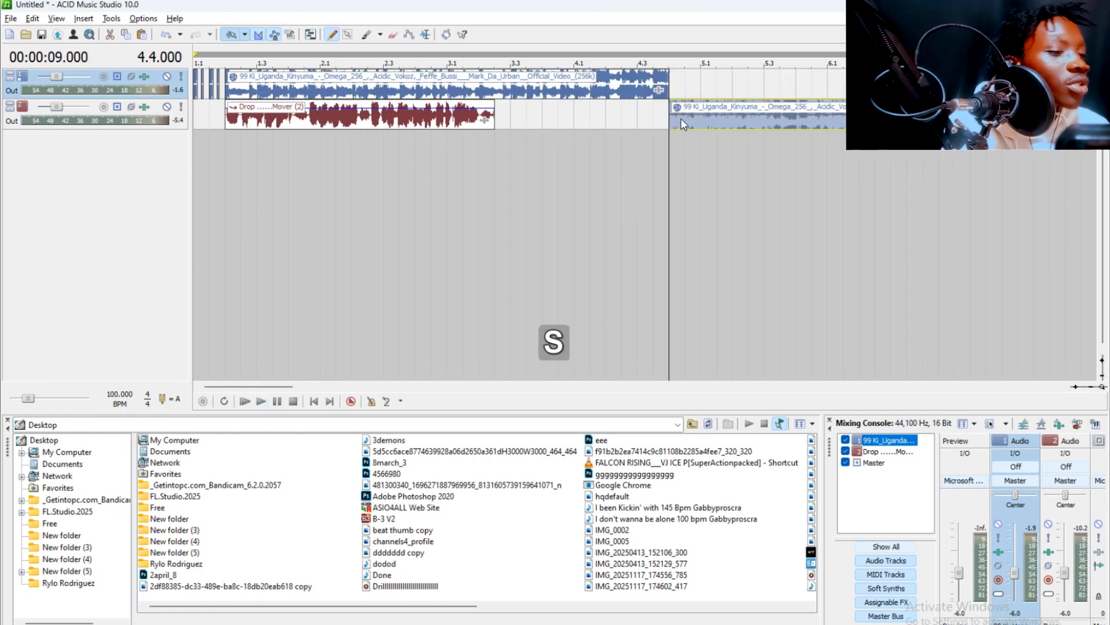
key(ctrl+q)
key(ctrl+q)
key(ctrl+q)
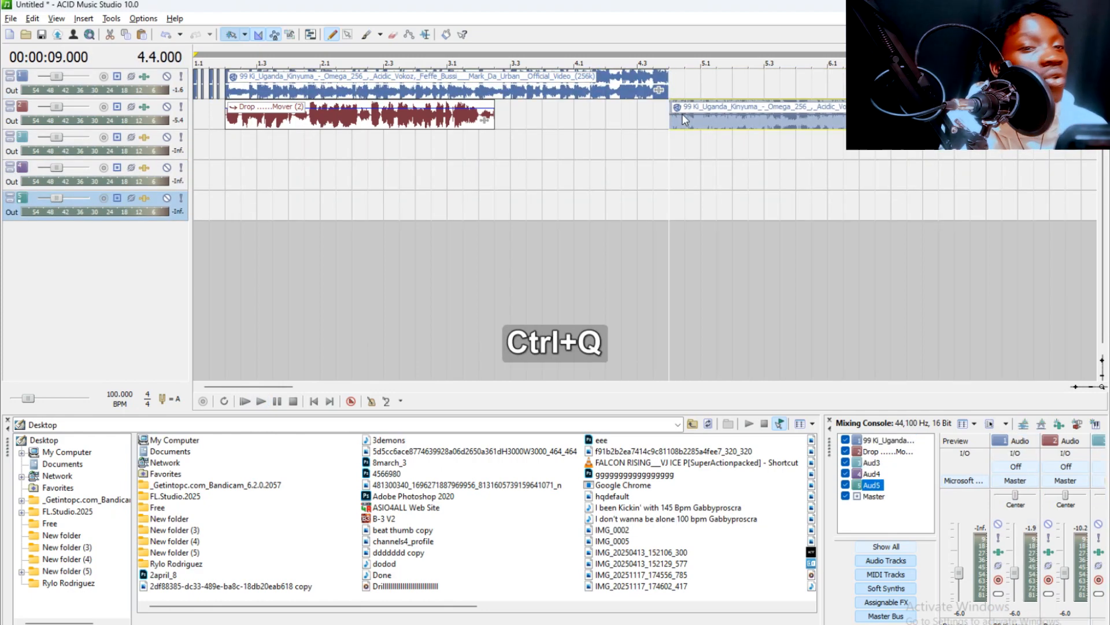
drag(689, 124, 691, 204)
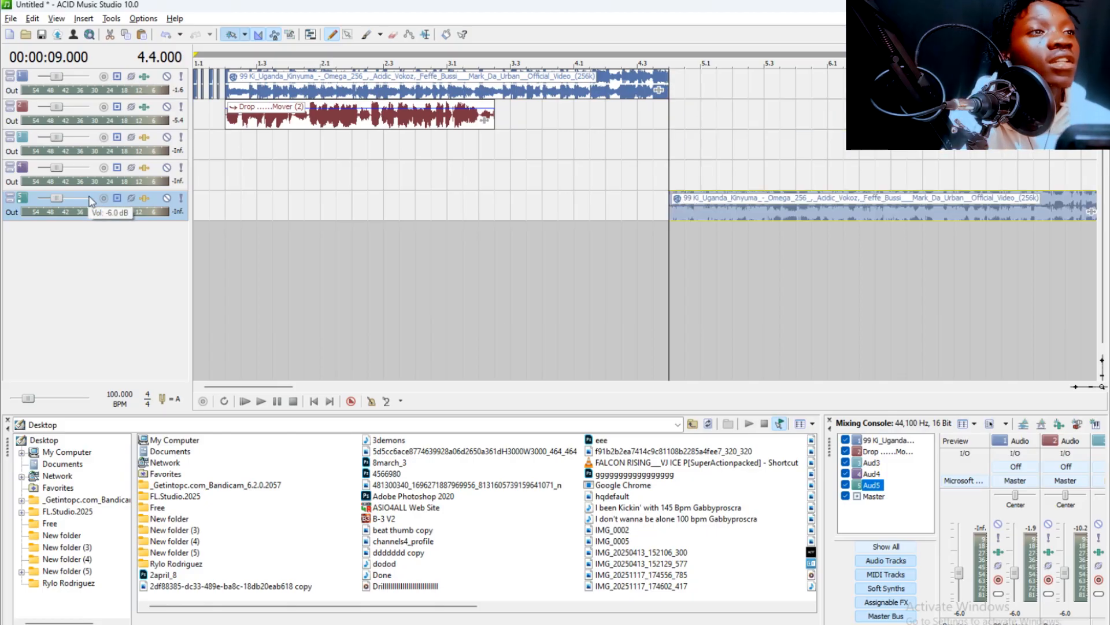
Add ExpressFX Flange/Wah-Wah and ExpressFX Equalization to track 5's effects chain and lower the equalizer's bass to -25.0 dB.
click(145, 199)
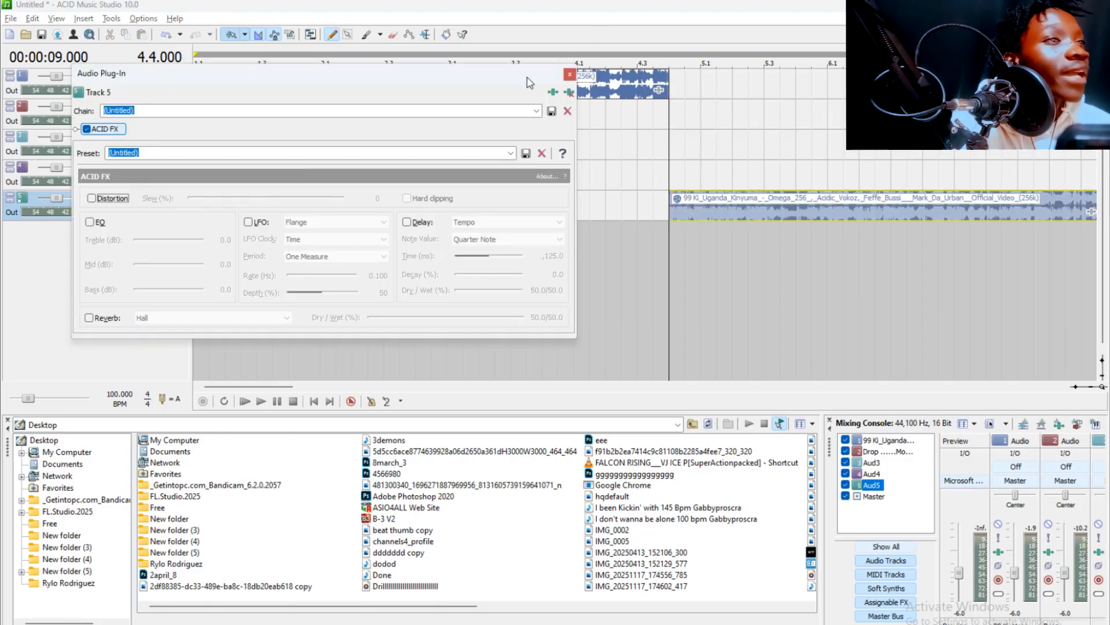
click(553, 92)
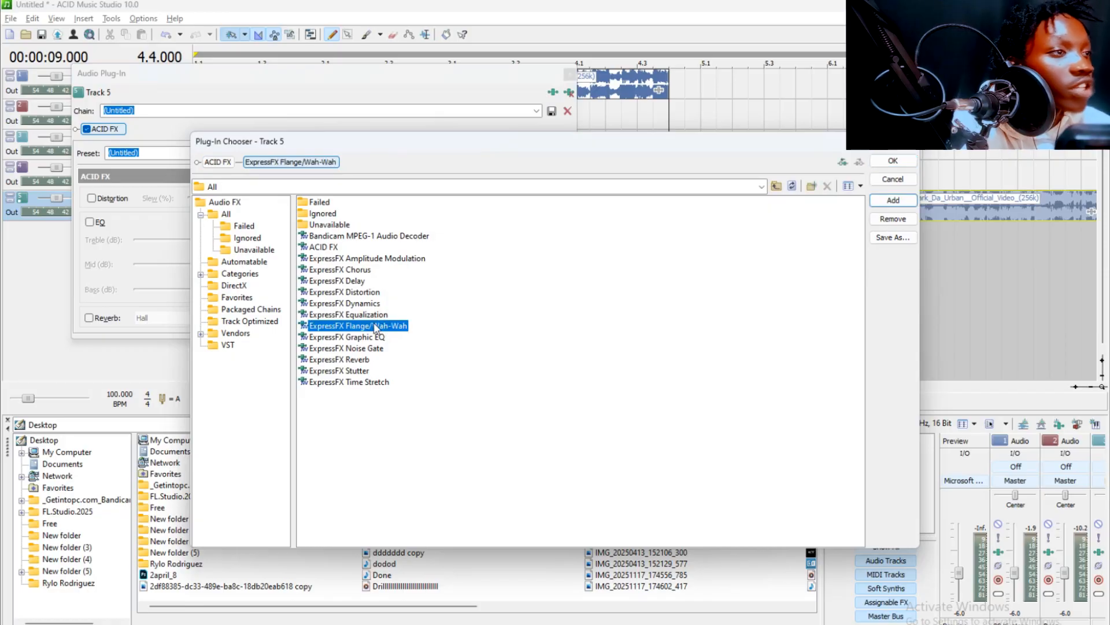
double_click(372, 315)
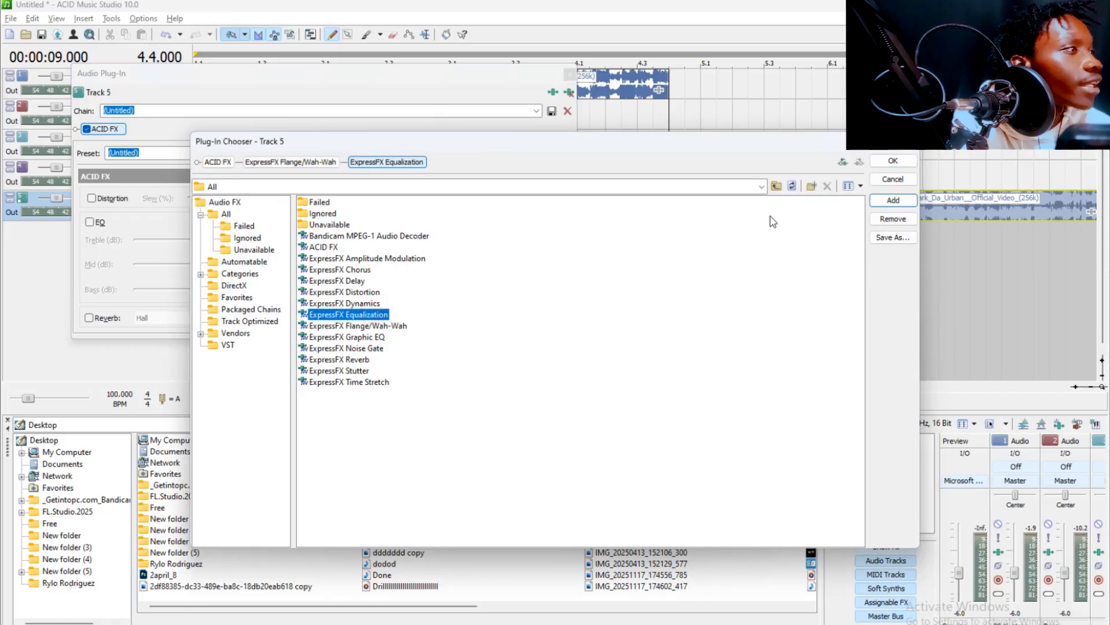
click(913, 161)
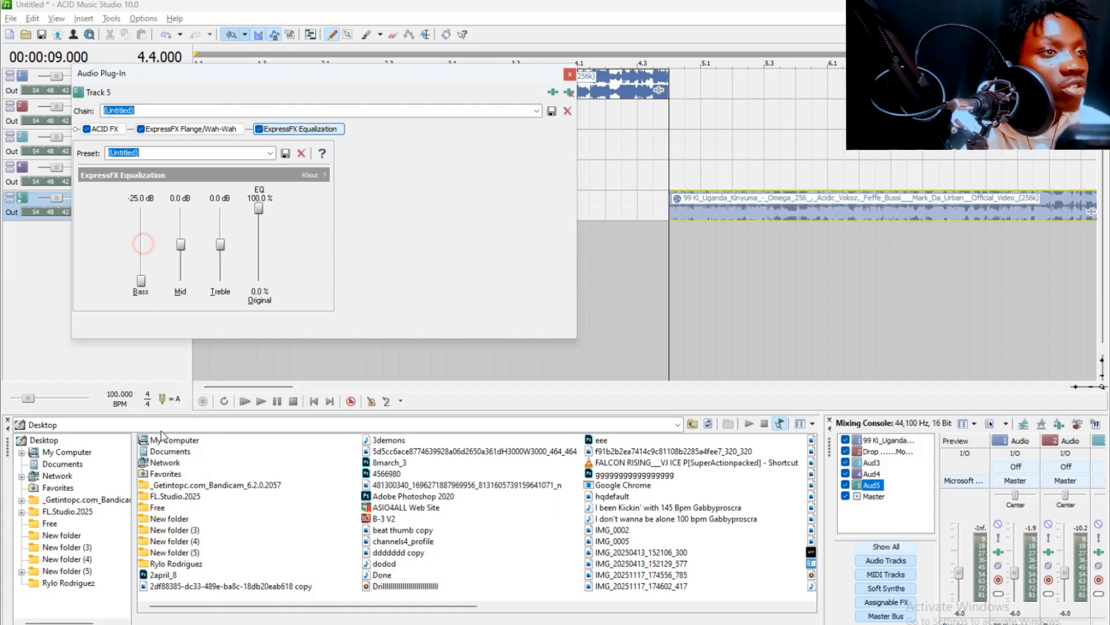
Apply the Slow flange preset to track 5's Flange/Wah-Wah effect and close the effects window.
click(223, 128)
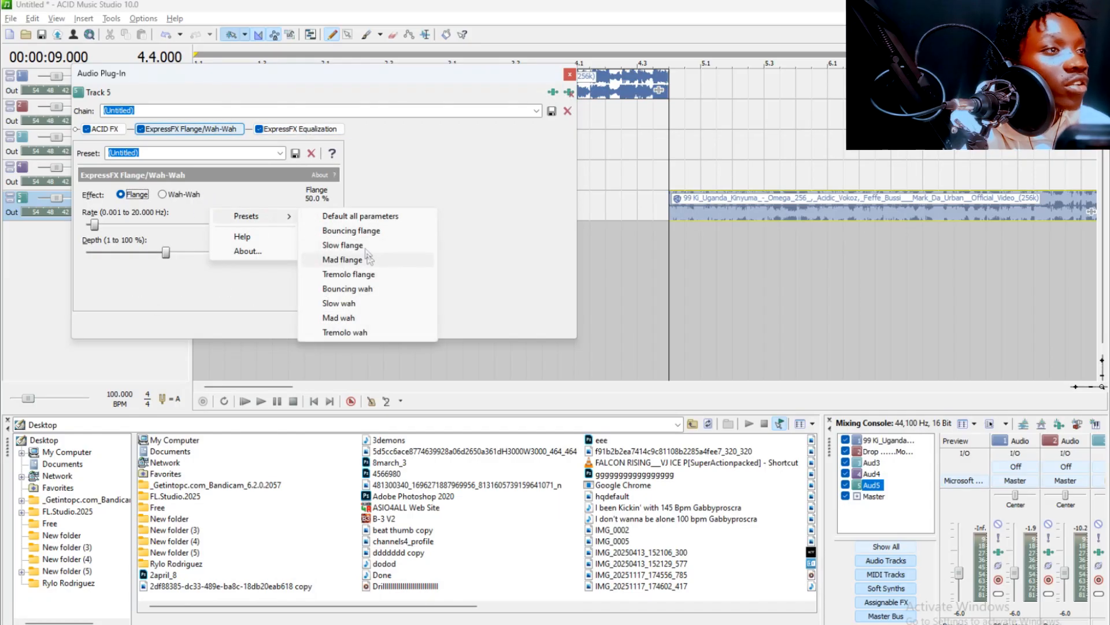
click(365, 245)
click(571, 74)
Play the song section on track 5 from 4.4.000 to hear the flange and bass cut.
key(space)
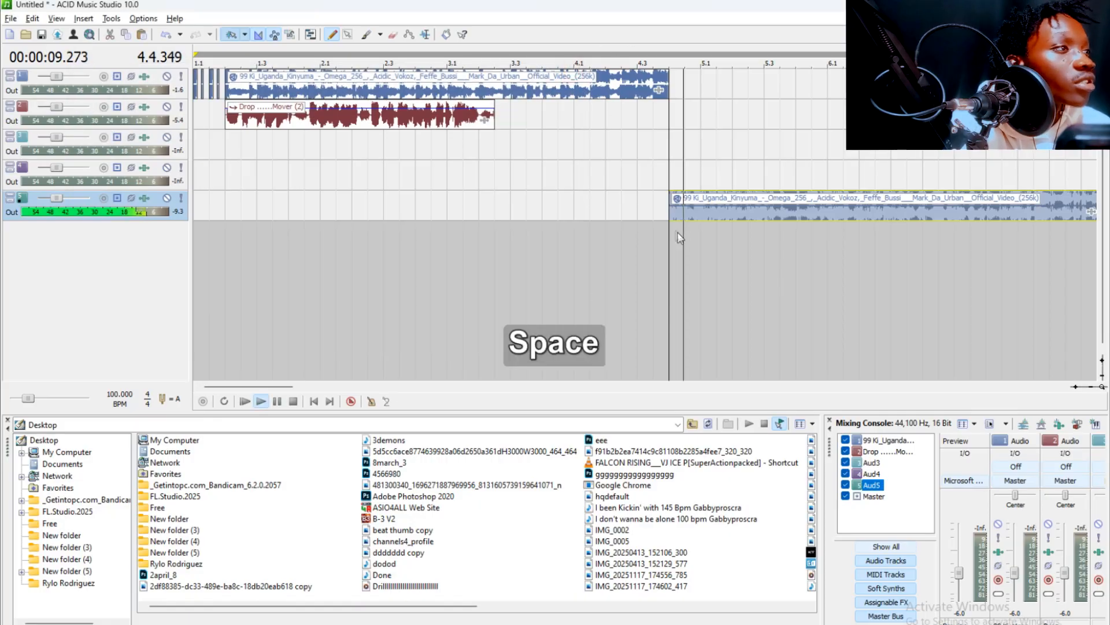
scroll(619, 221, down, 2)
scroll(549, 232, up, 1)
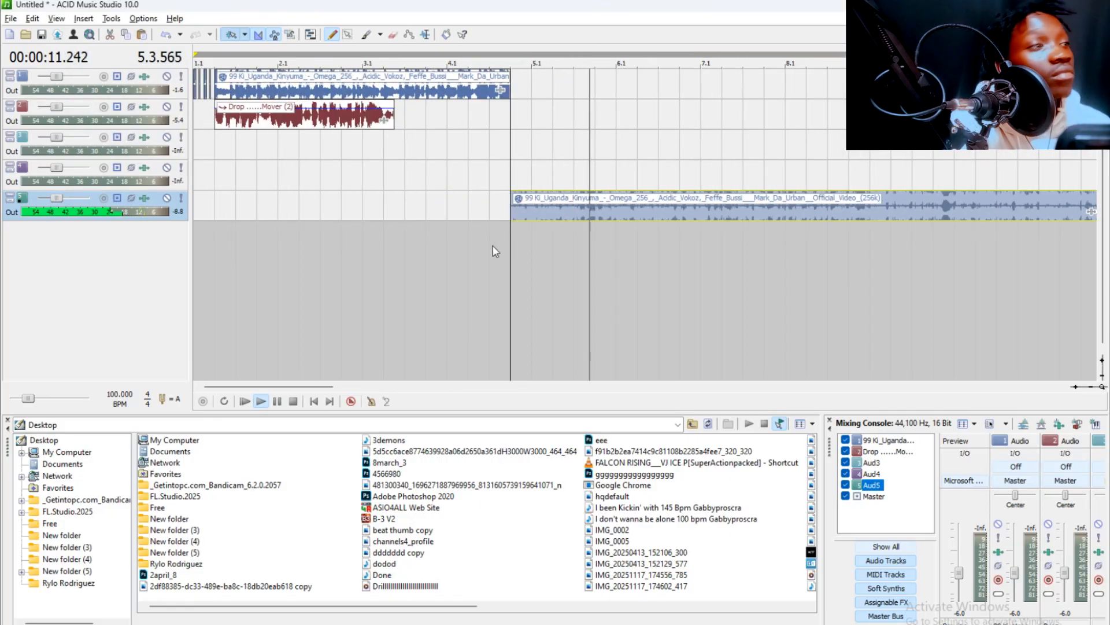
key(space)
Play the mix from the project start to check the intro and drop, and switch to the Selection tool.
click(468, 247)
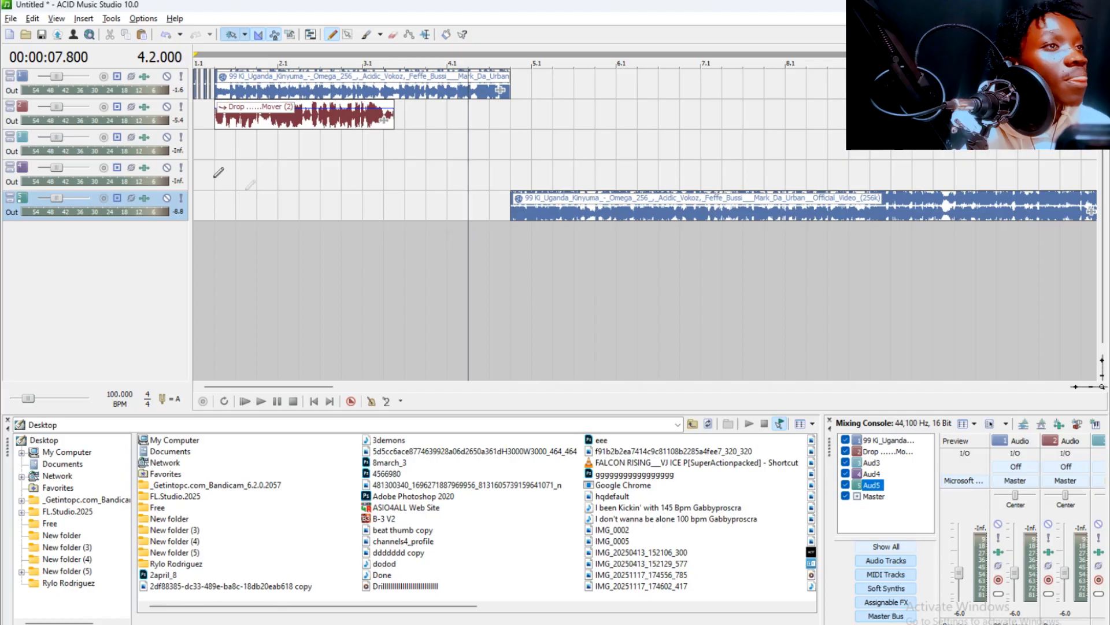
click(208, 252)
key(space)
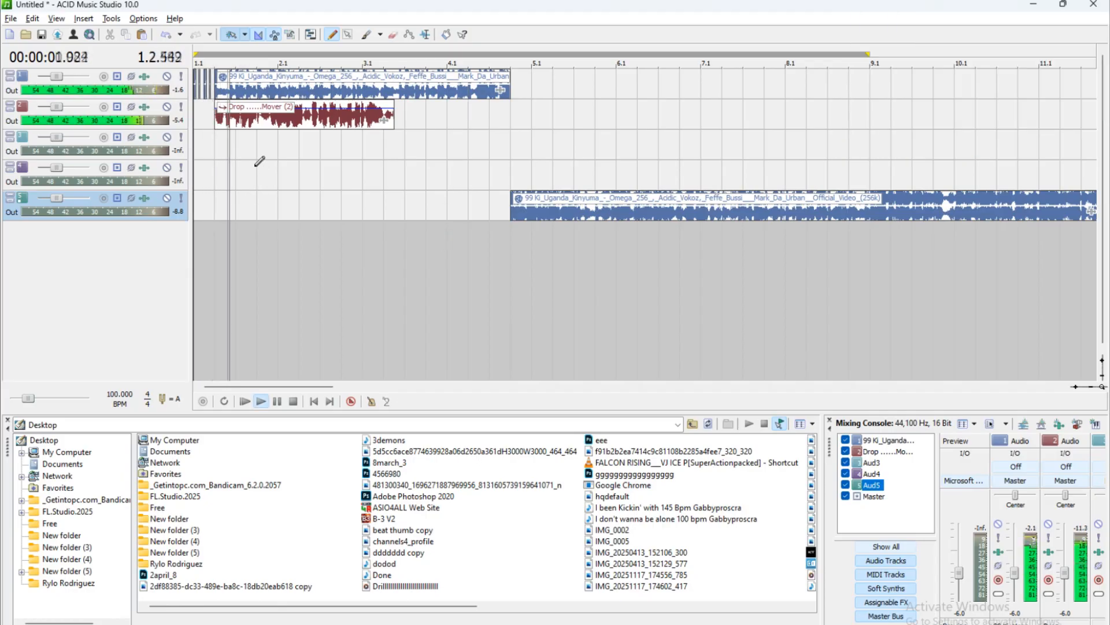
key(space)
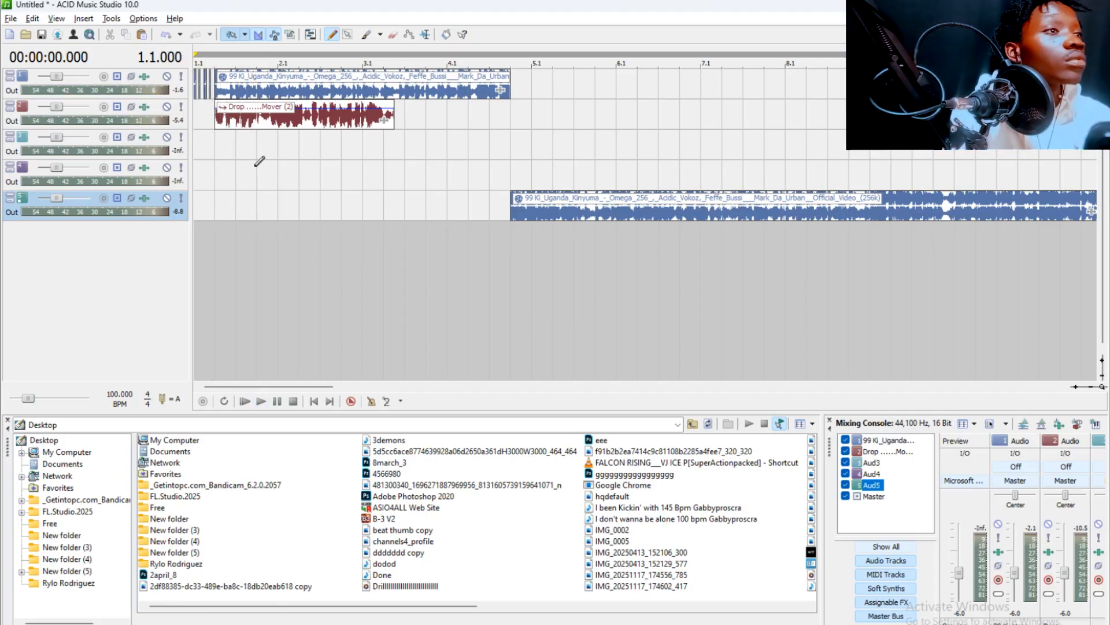
key(space)
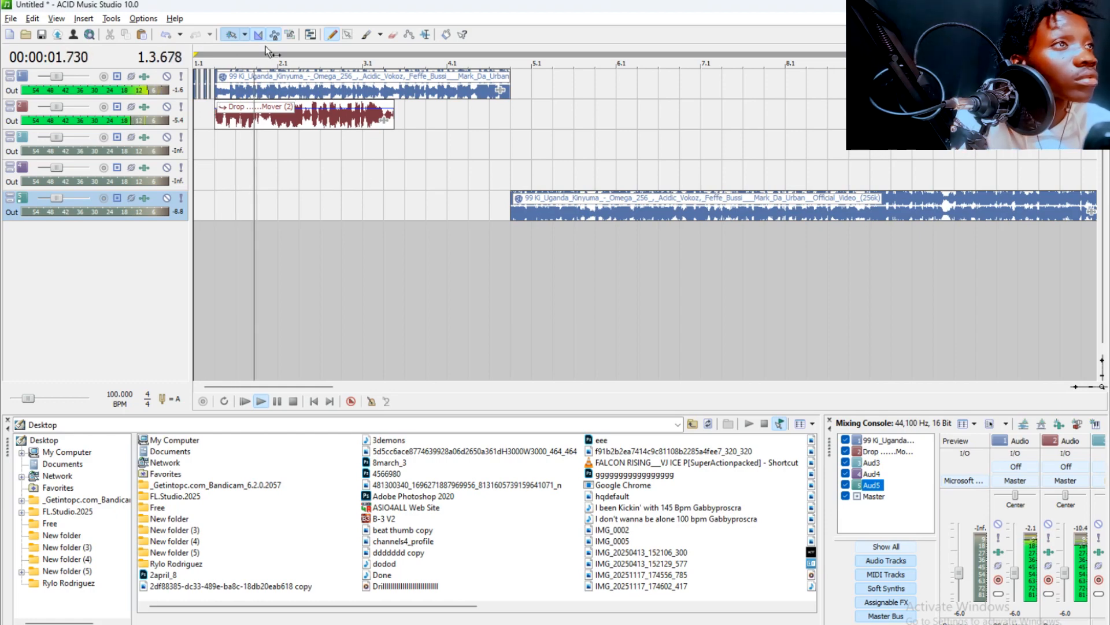
click(347, 35)
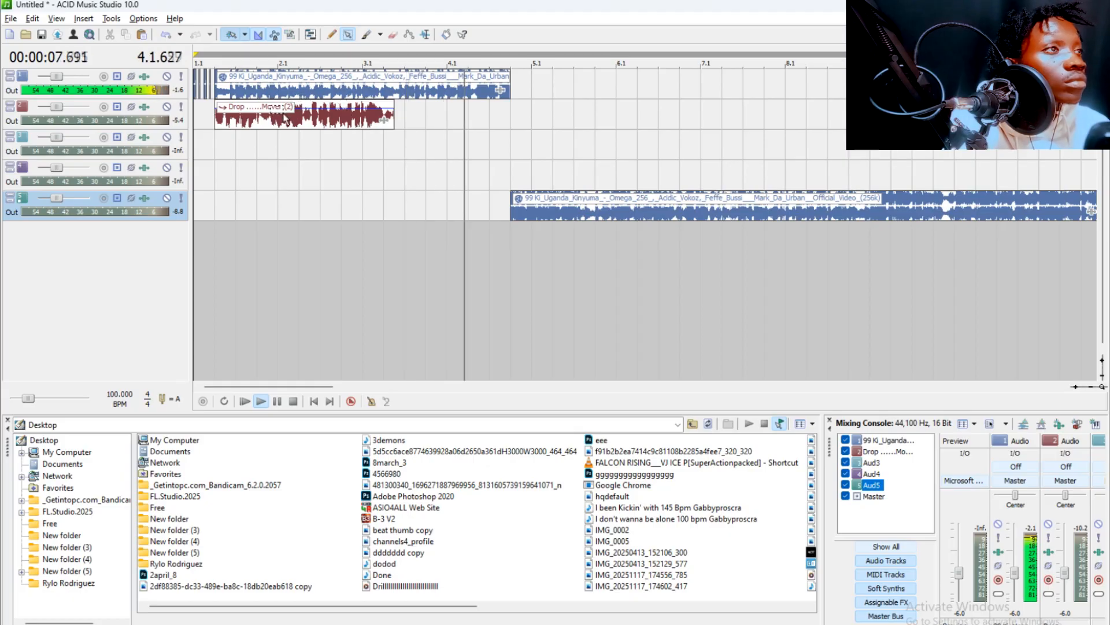
Stop playback, switch to the Draw tool, and bring the 98 KIWALA_KYA_LANDLORD song from New folder (5) onto track 1 at 5.1.000.
key(space)
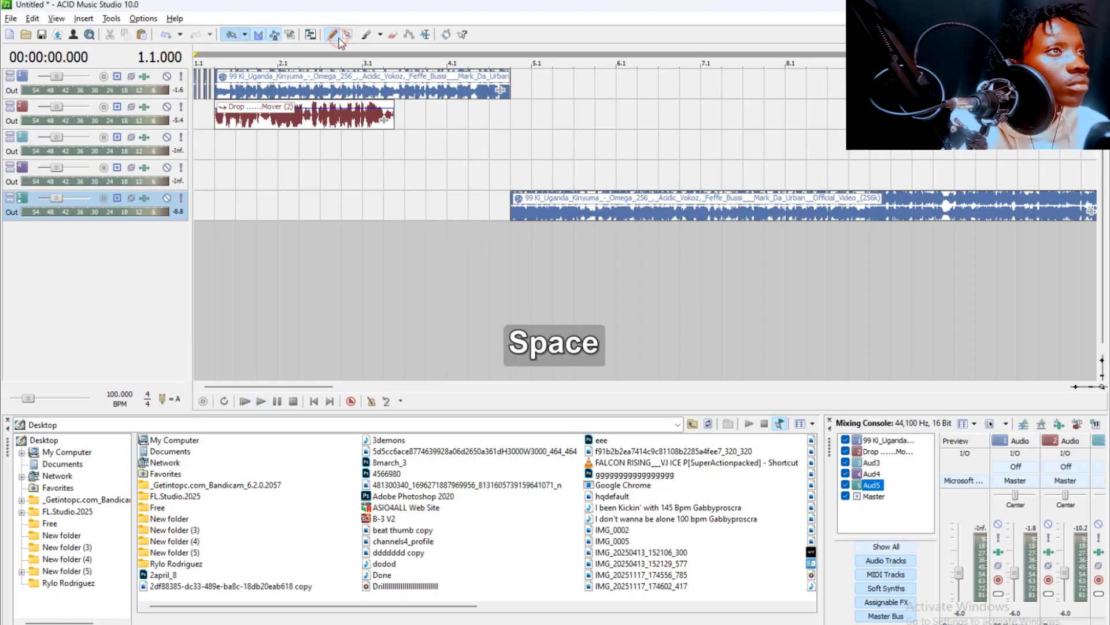
click(334, 34)
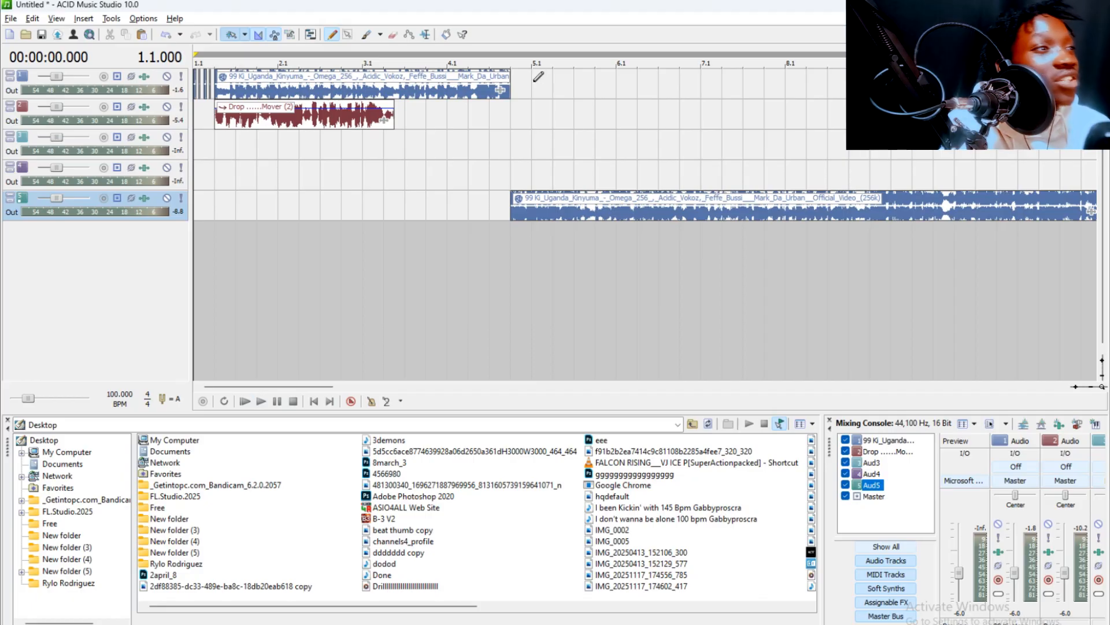
key(alt+Tab)
key(alt+Tab)
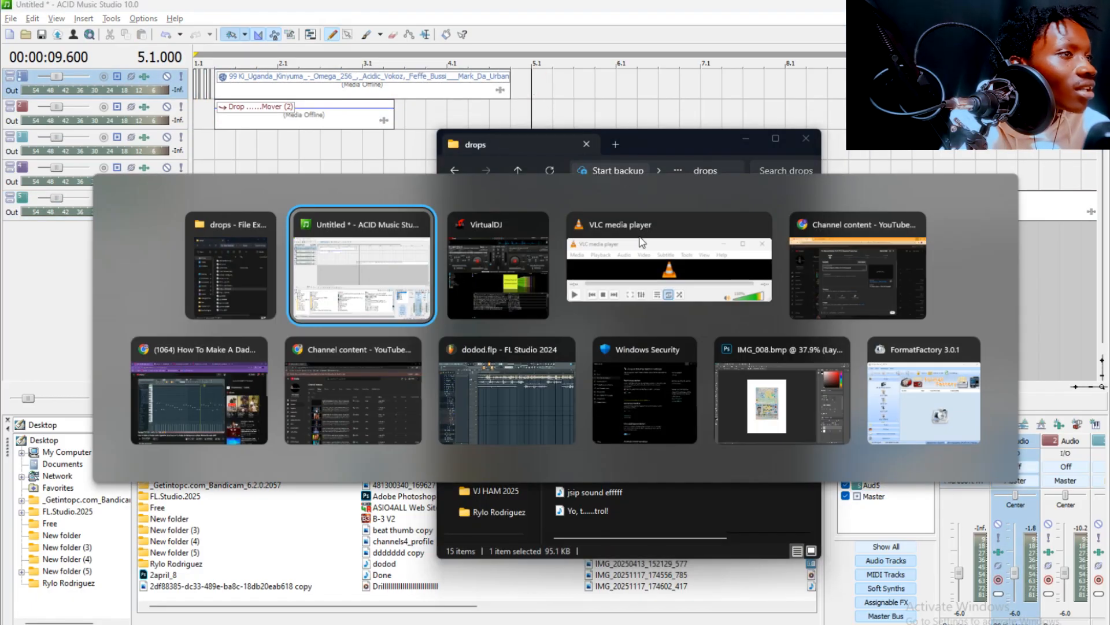
key(alt+Tab)
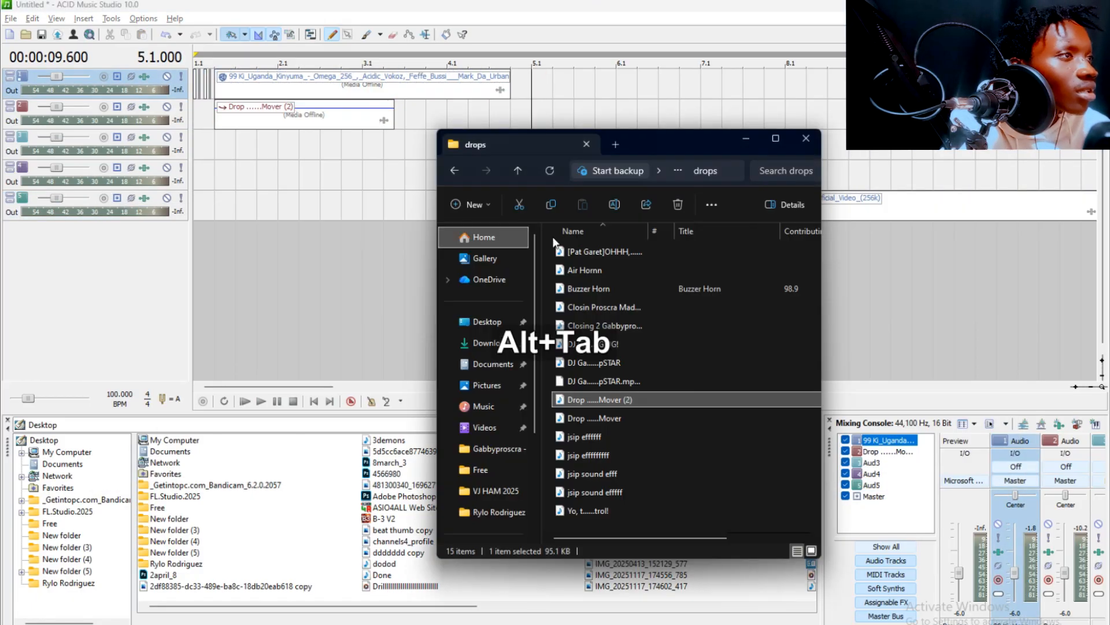
click(518, 173)
click(597, 327)
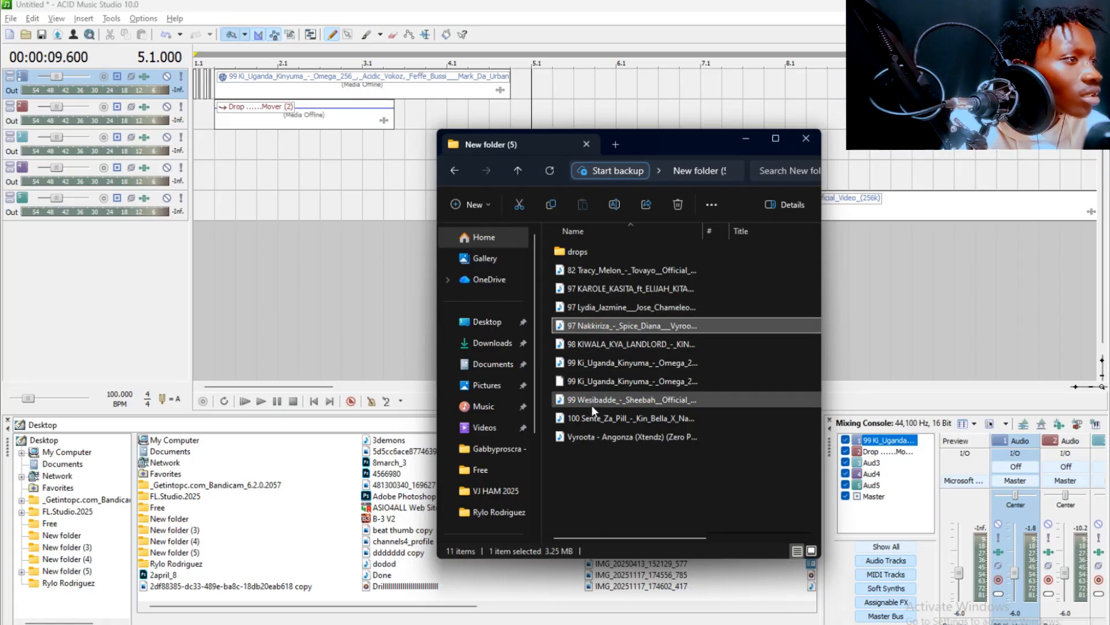
click(596, 347)
drag(596, 347, 549, 87)
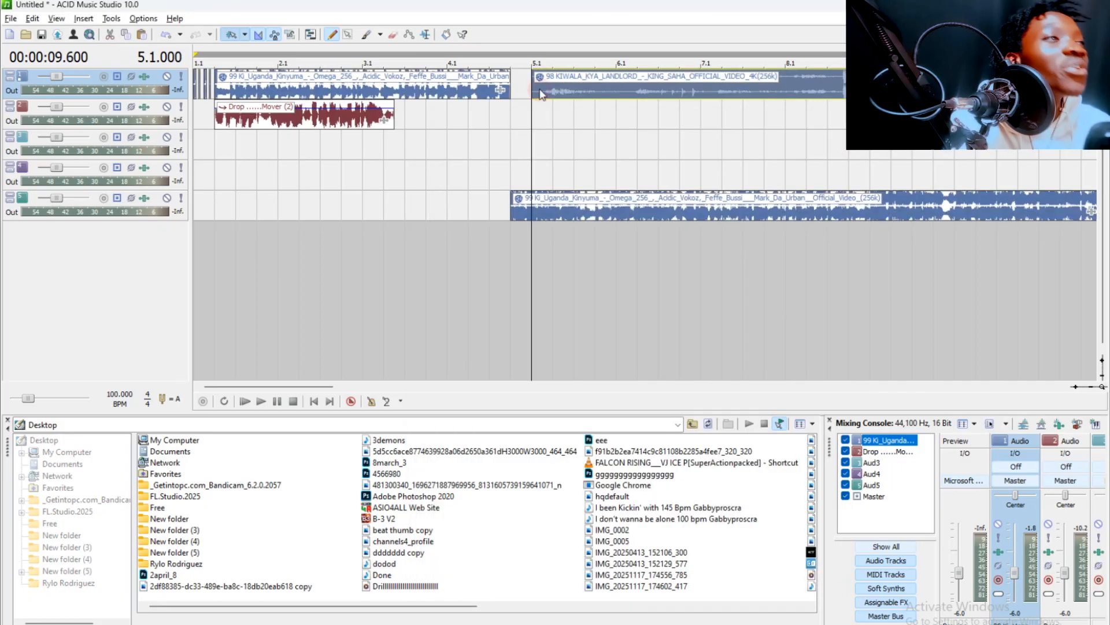
Set the KIWALA_KYA_LANDLORD clip's initial tempo to 98 BPM in its stretch properties and close them.
right_click(543, 92)
click(574, 128)
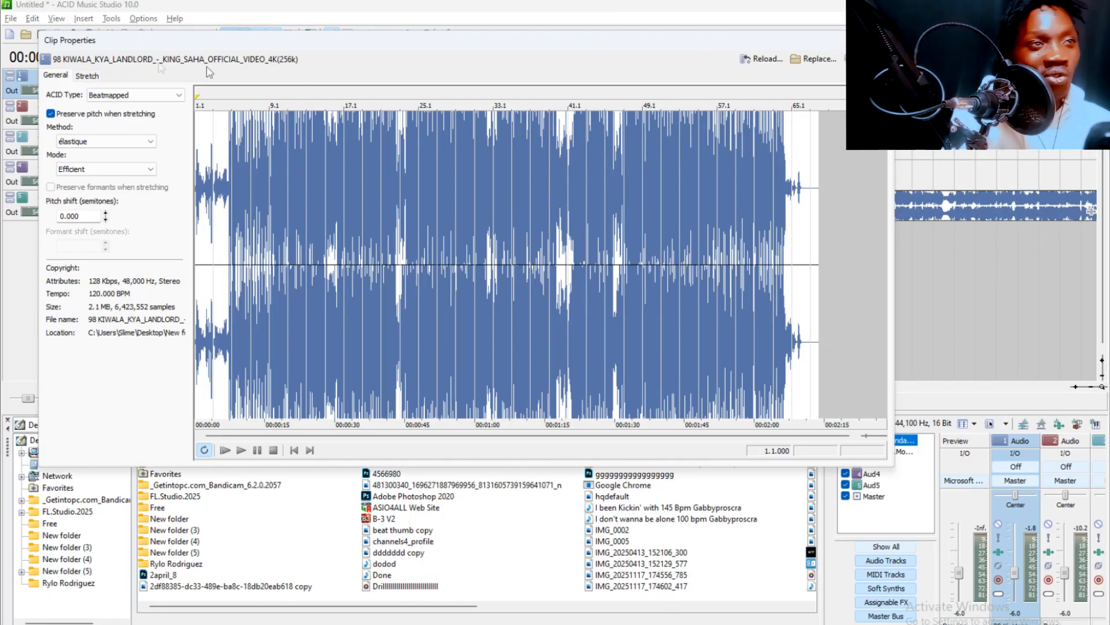
click(88, 77)
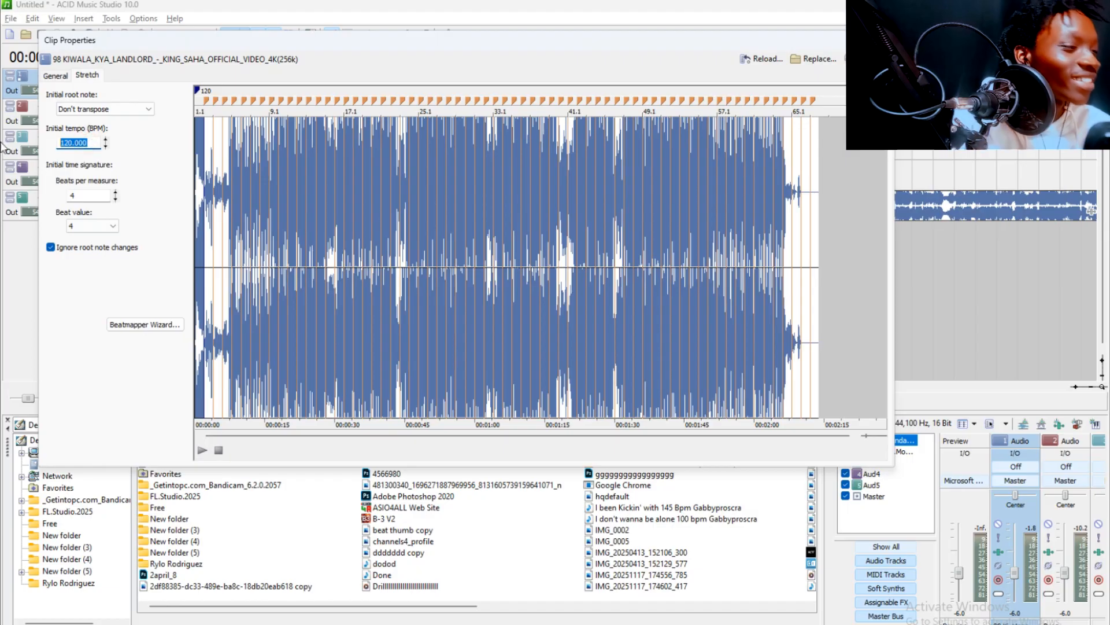
key(Return)
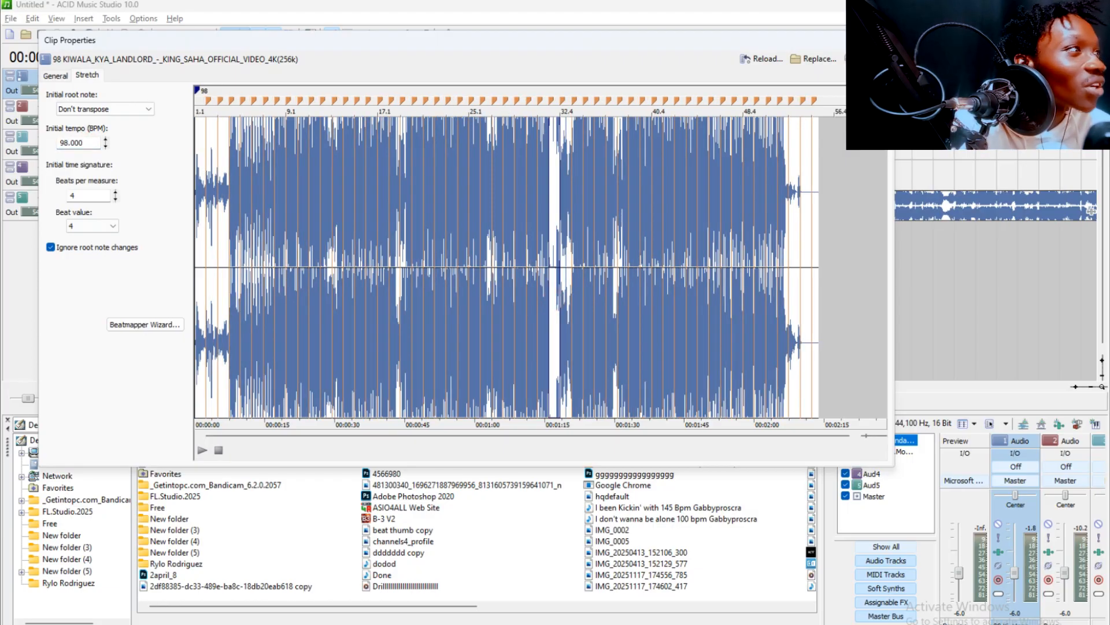
click(882, 41)
Align the start of the KIWALA_KYA_LANDLORD event on track 1 with 5.1.000 and play it over track 5.
drag(530, 93, 574, 97)
scroll(577, 96, up, 4)
drag(681, 86, 661, 93)
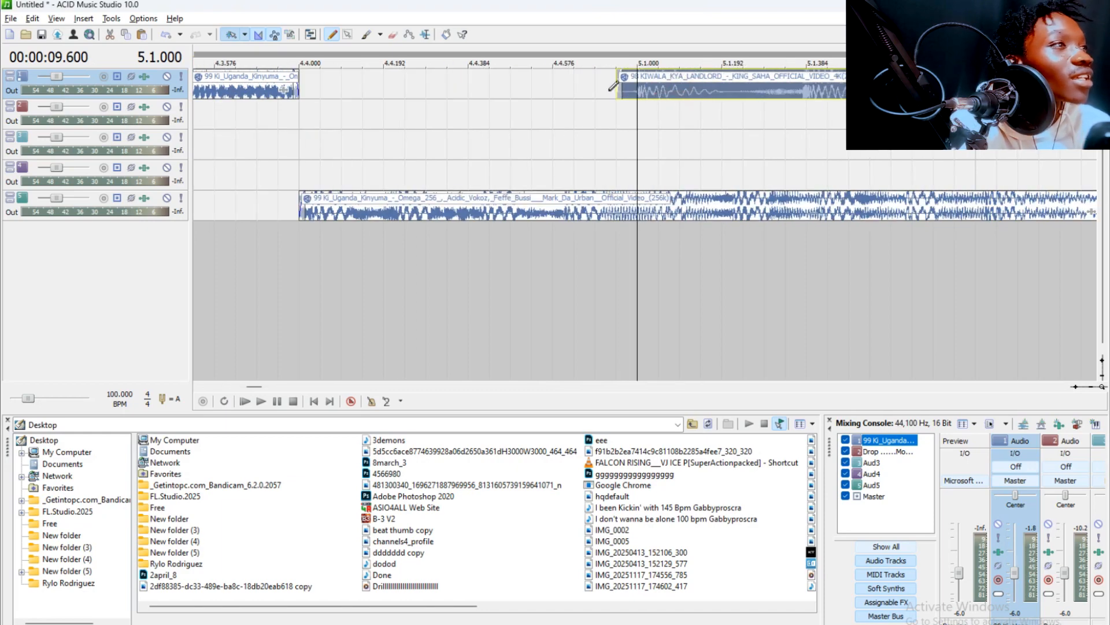
scroll(642, 99, down, 3)
key(space)
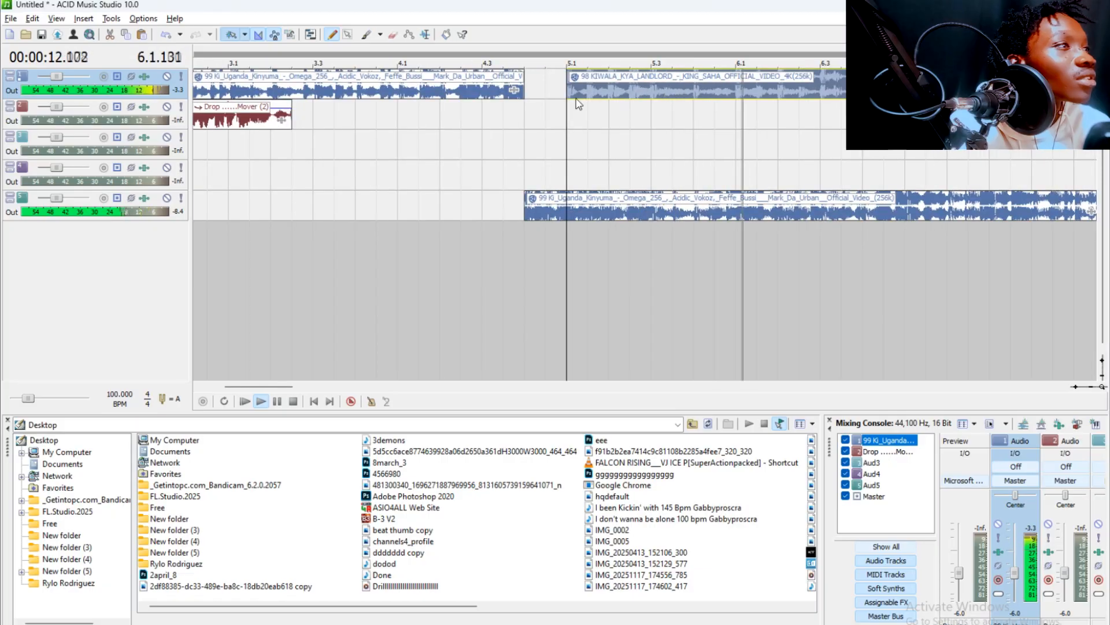
key(space)
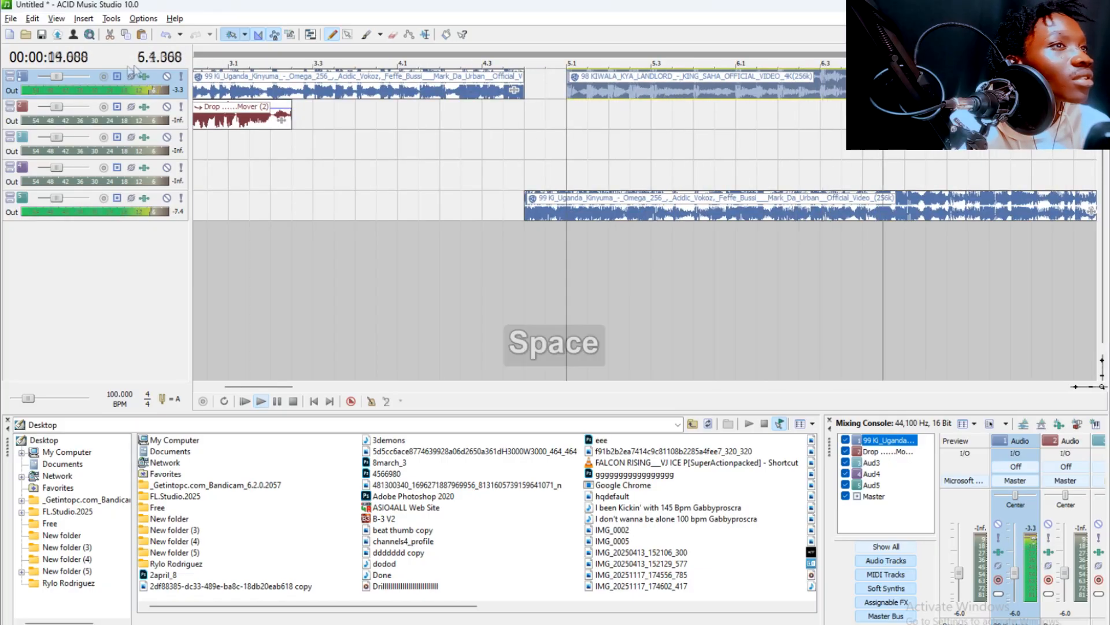
Solo track 1 and listen to the KIWALA_KYA_LANDLORD song for a suitable entry point.
key(space)
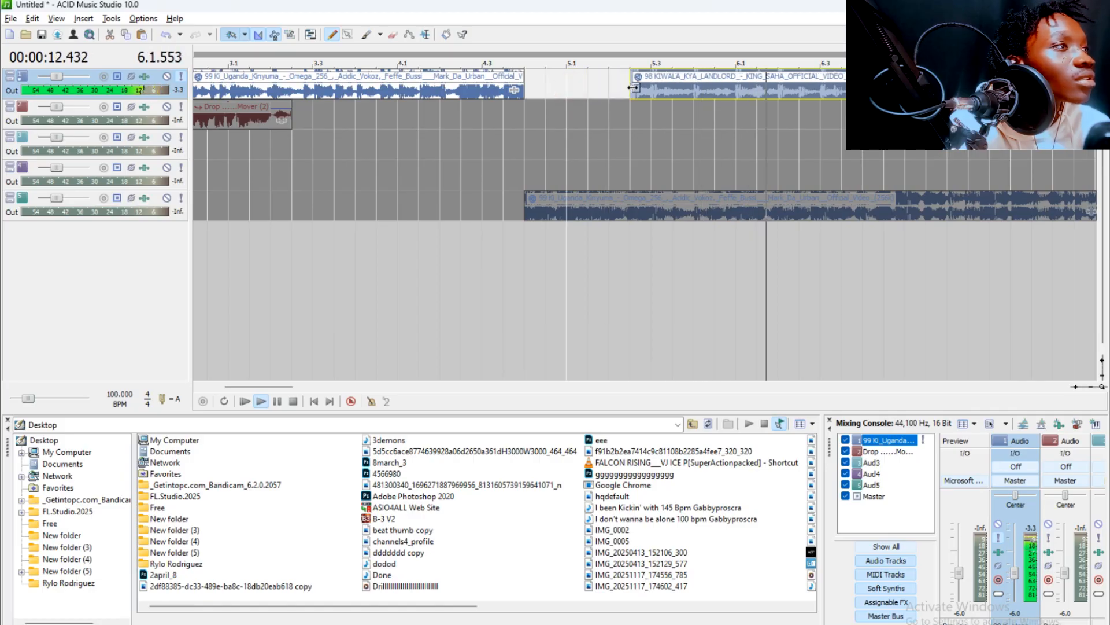
key(space)
key(space)
scroll(755, 105, down, 3)
click(647, 92)
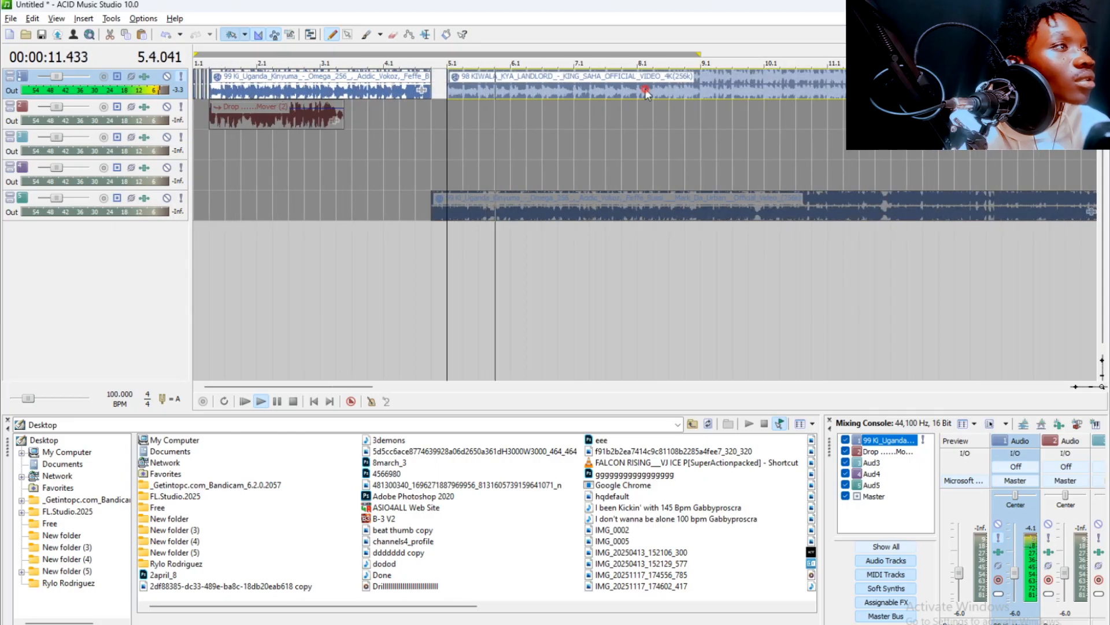
key(space)
key(space)
Split the KIWALA_KYA_LANDLORD event at 9.1.000, delete its first part, and move the remainder back to 5.1.000.
click(701, 92)
scroll(702, 92, up, 2)
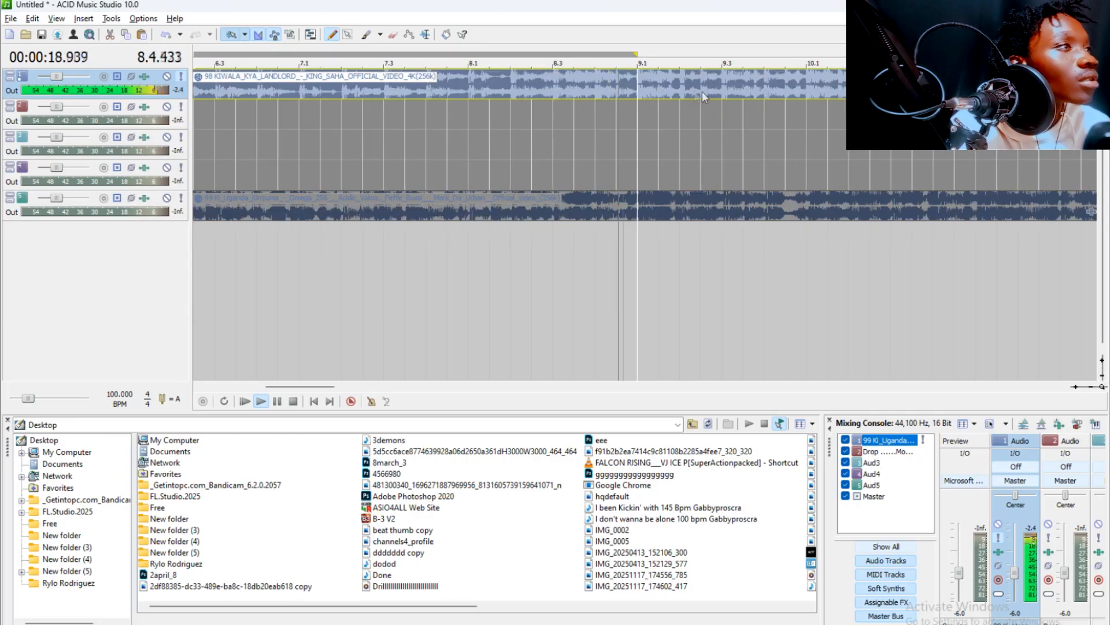
key(s)
scroll(581, 92, down, 3)
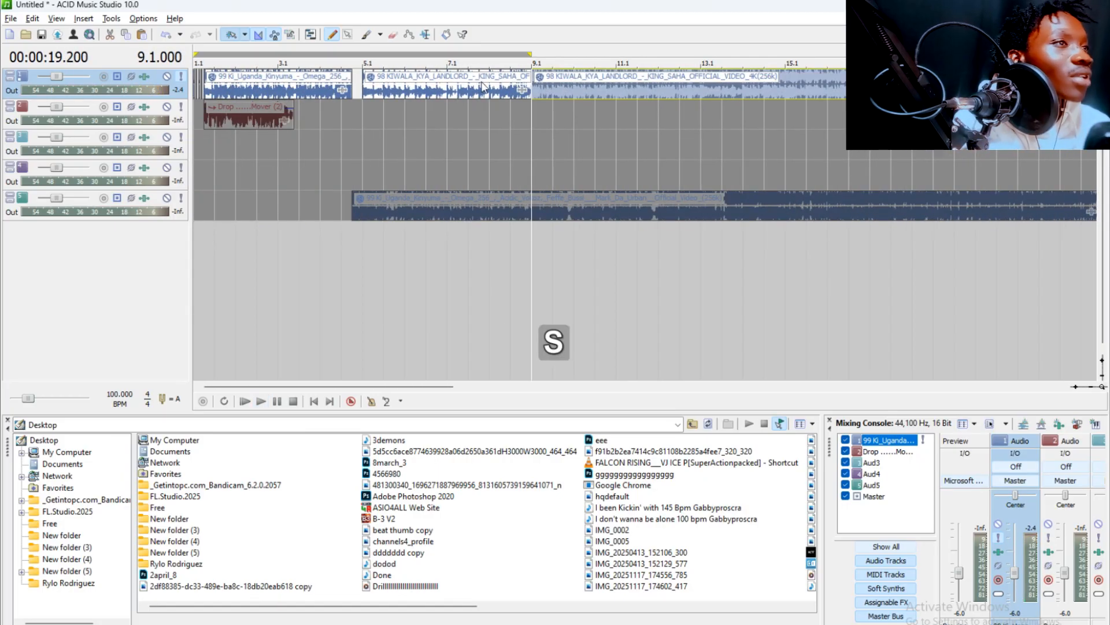
click(489, 90)
key(Delete)
click(356, 87)
drag(627, 91, 451, 85)
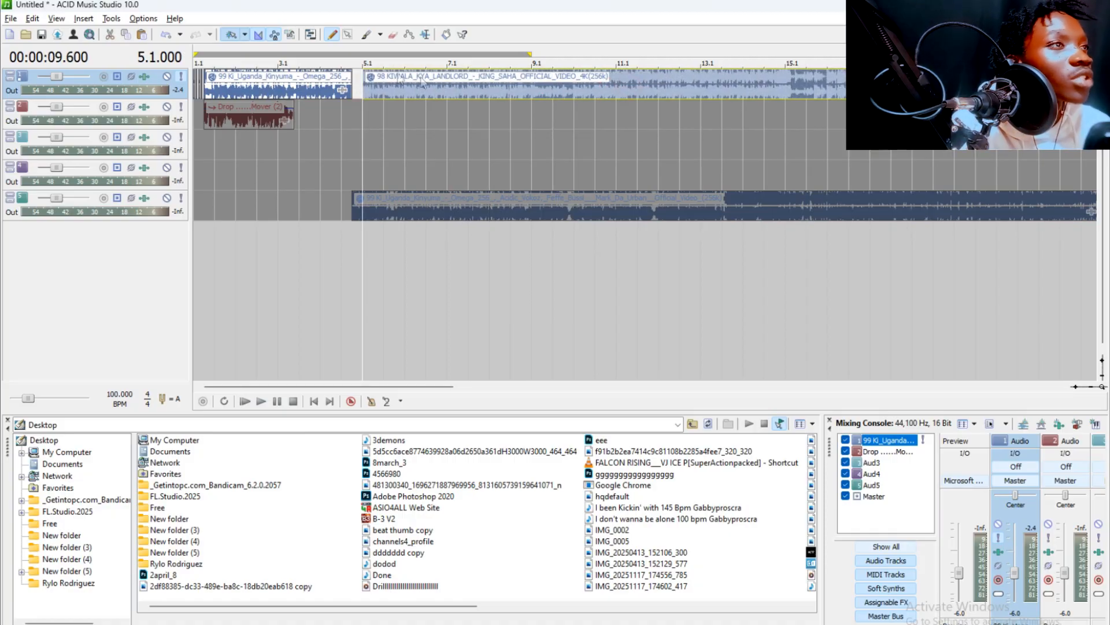
Turn off the solo on track 1 and play the transition from 4.1.000.
click(183, 75)
click(326, 268)
key(space)
scroll(448, 203, up, 3)
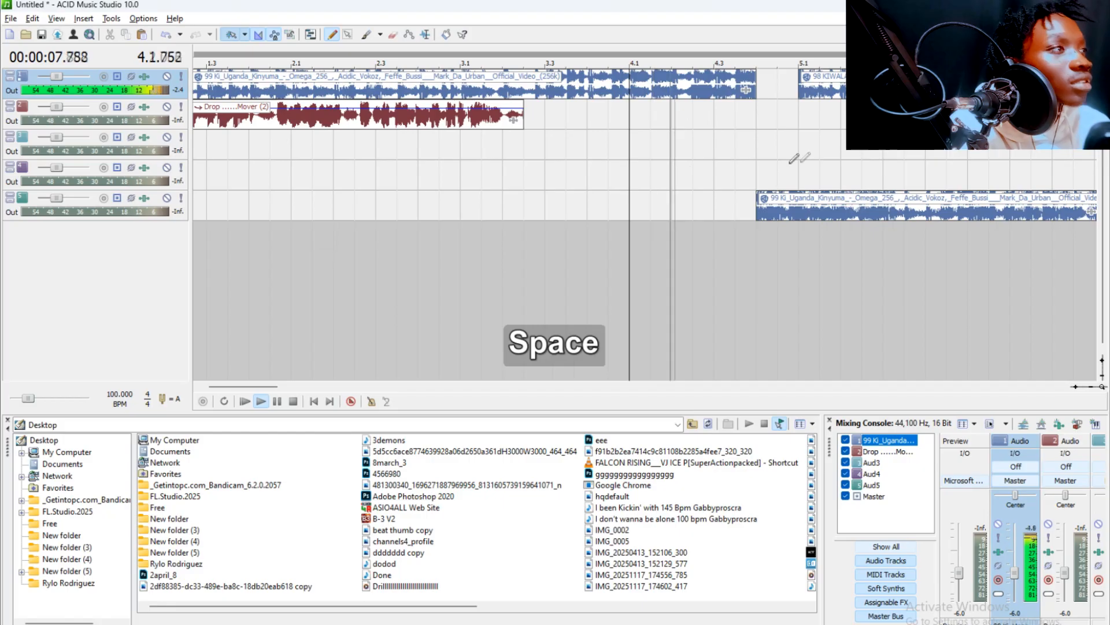
Shift the start of the KIWALA_KYA_LANDLORD event on track 1 to 5.2.000 and play the transition.
click(818, 155)
scroll(816, 154, up, 3)
scroll(639, 122, up, 1)
drag(630, 89, 693, 79)
key(space)
scroll(389, 133, down, 3)
key(space)
scroll(752, 87, down, 3)
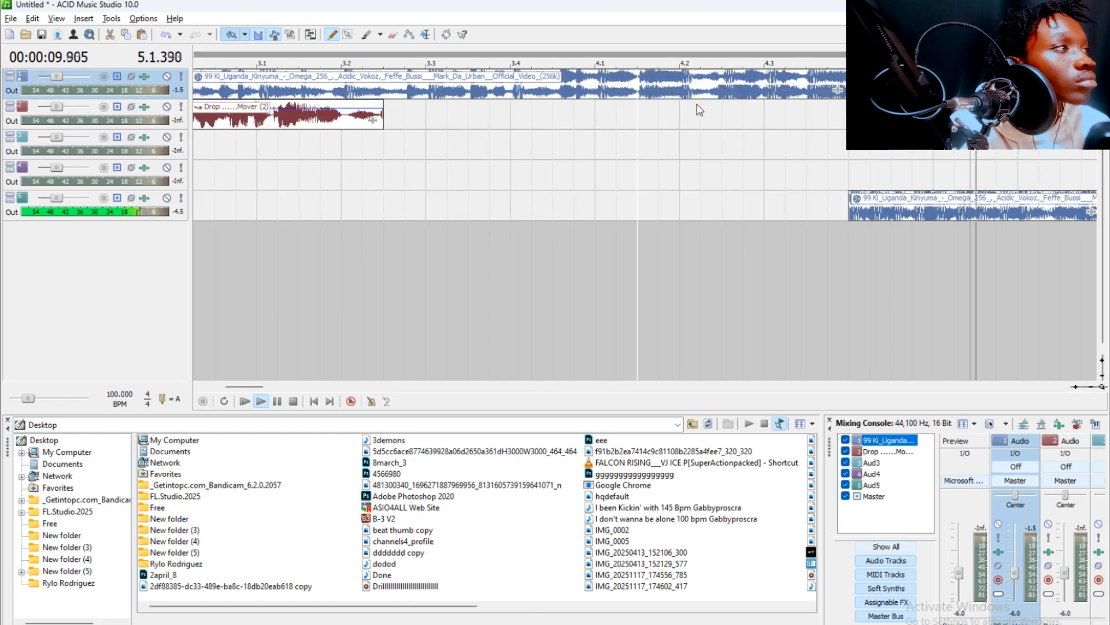
key(space)
Split off and copy the song's slice from 5.2.000 to 5.2.096, undo the split, and paste the slice on track 1 at 5.1.384.
scroll(798, 93, up, 2)
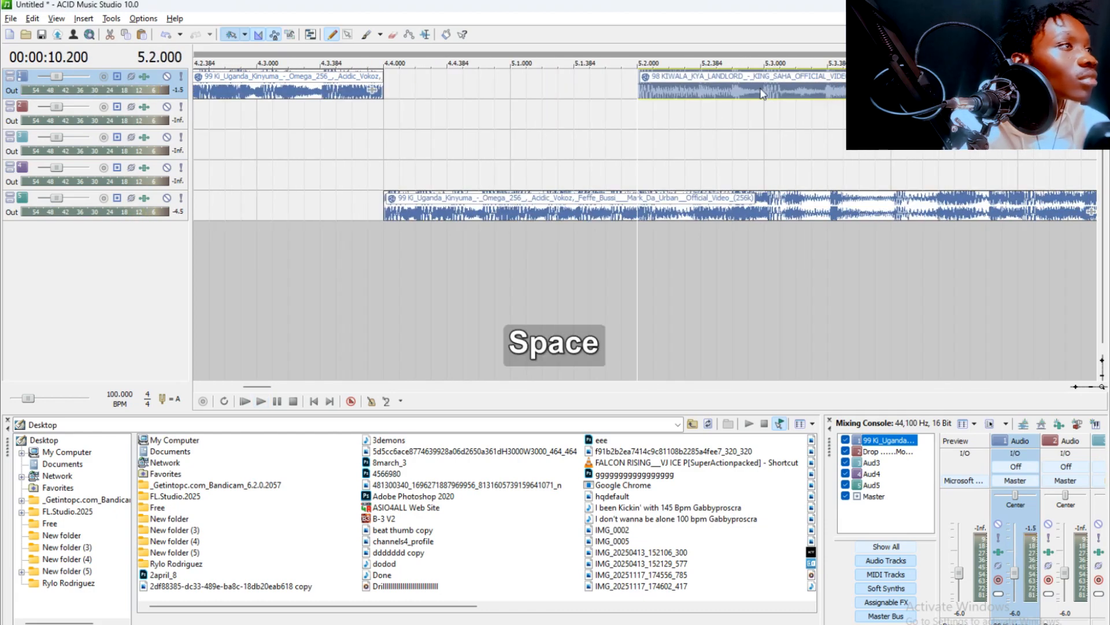
click(651, 85)
scroll(651, 84, up, 2)
key(s)
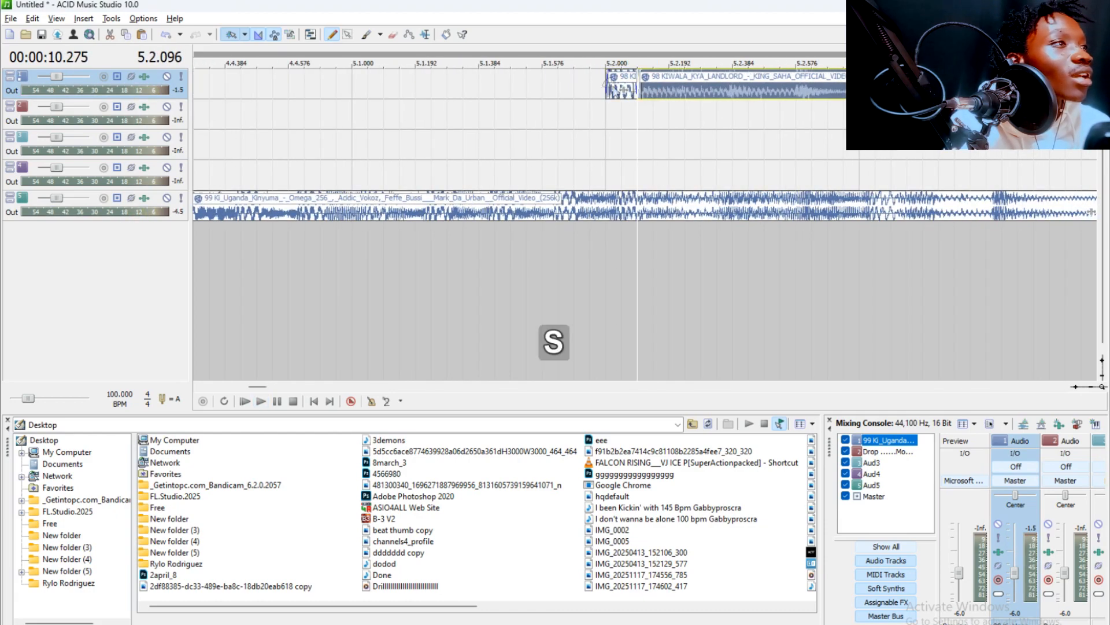
click(626, 87)
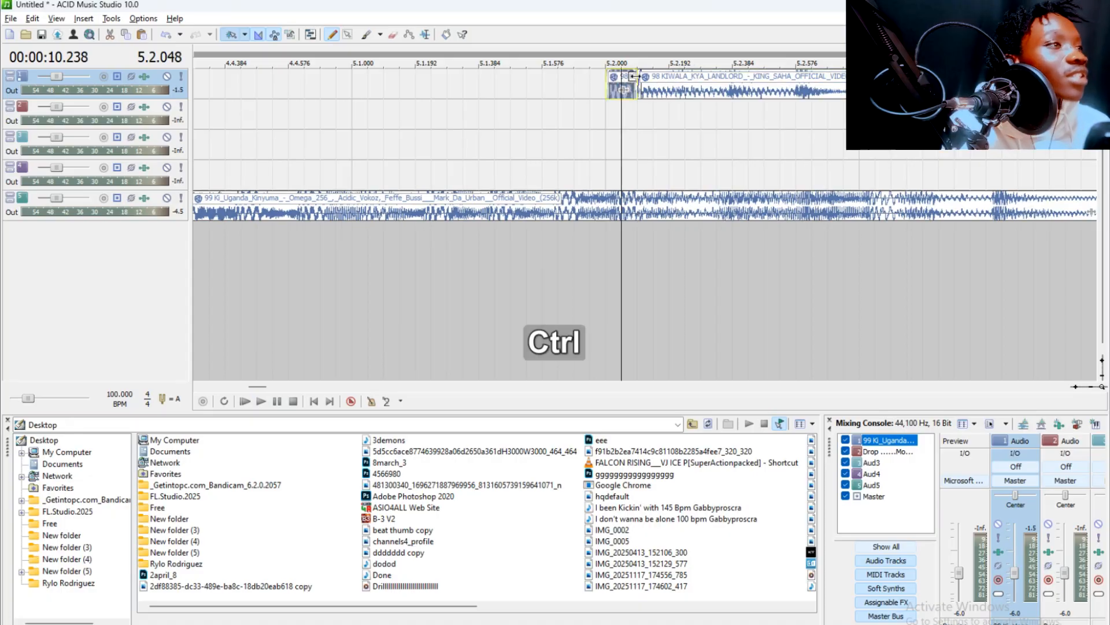
key(ctrl+x)
key(ctrl+z)
scroll(569, 78, down, 1)
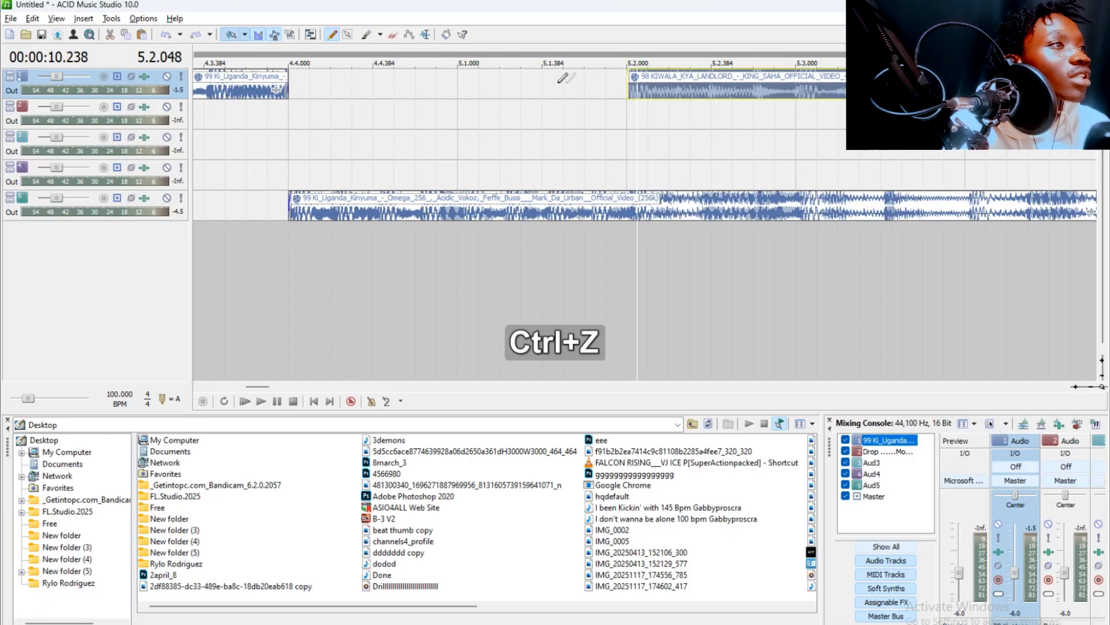
click(545, 79)
key(ctrl+v)
scroll(620, 81, up, 1)
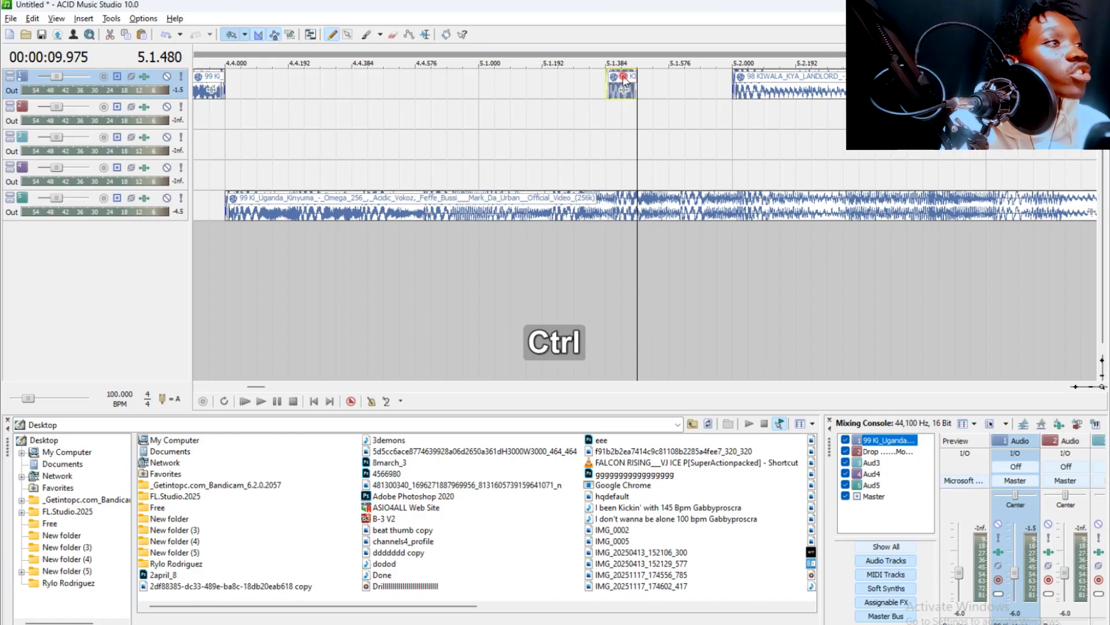
Duplicate the slice to 5.1.000 and as shorter hits at 5.1.192 and 5.1.576, pitching the two shorter hits up to +7.
drag(683, 83, 684, 84)
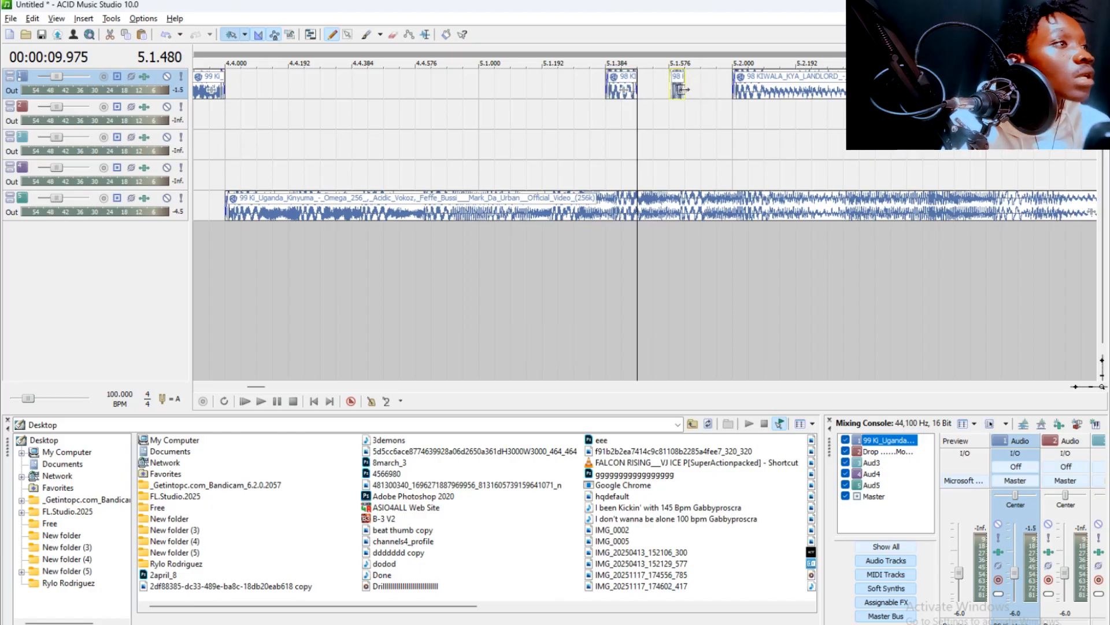
drag(541, 82, 496, 82)
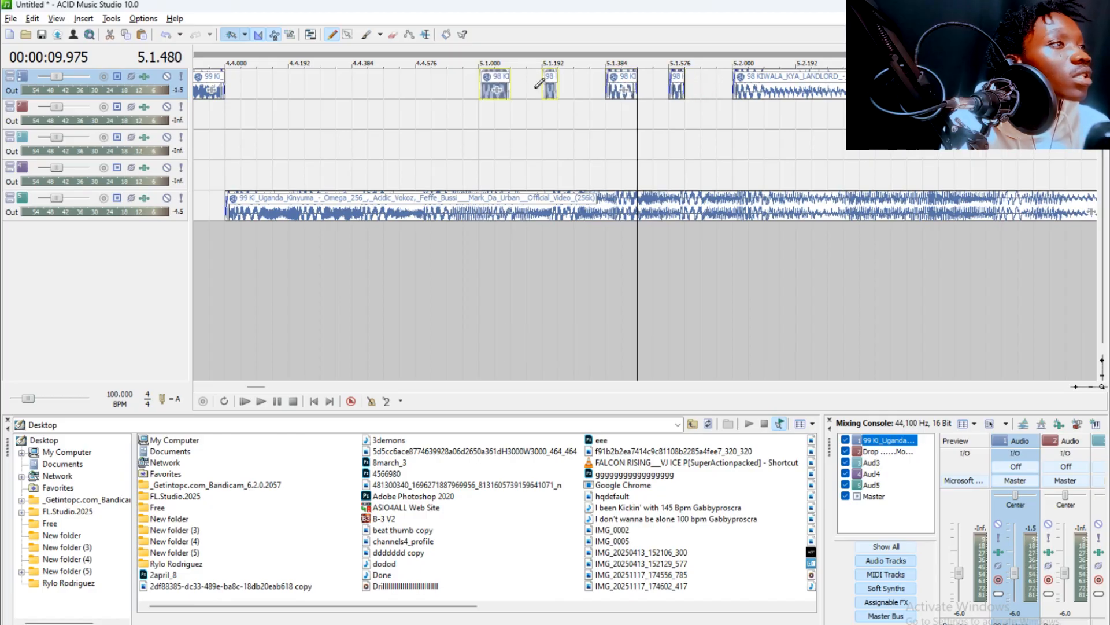
key(equal)
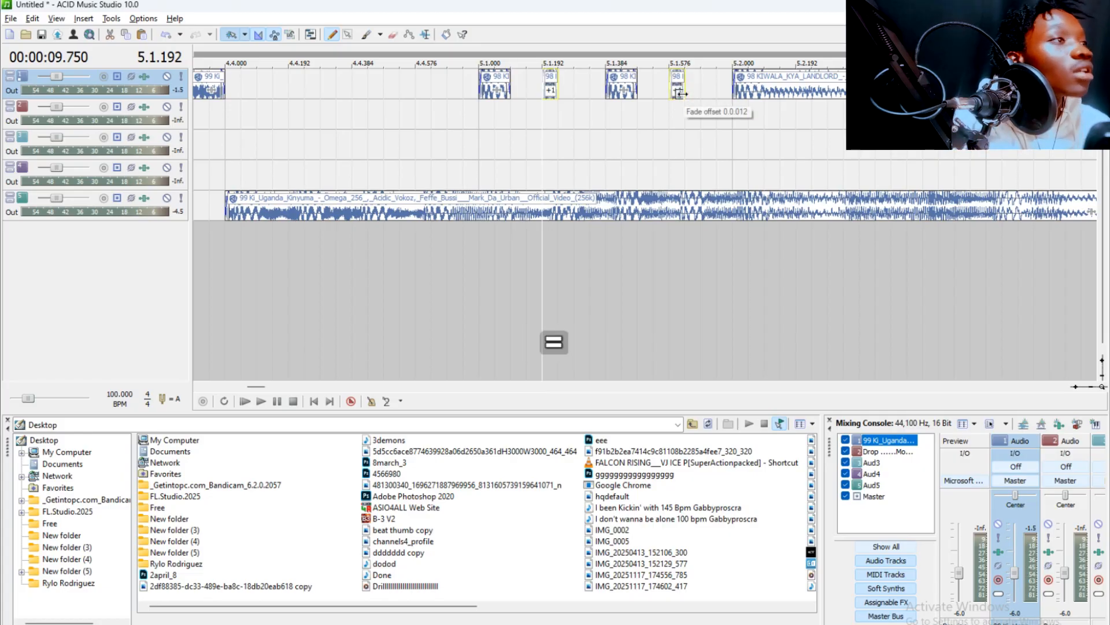
key(KP_Add)
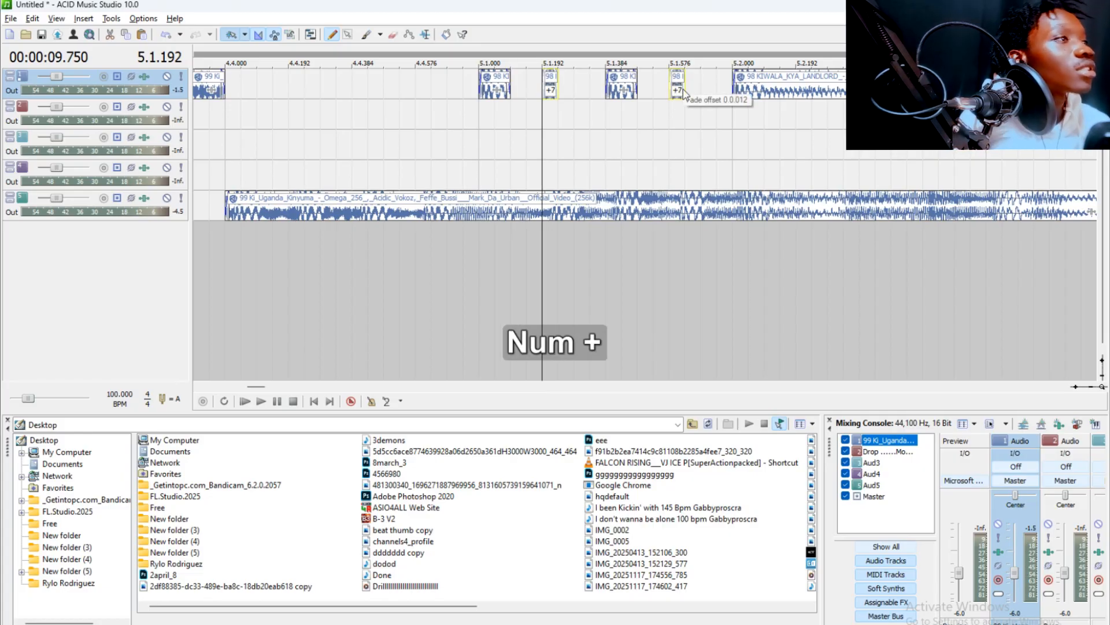
Copy short slices to 4.4.000, 4.4.192, 4.4.384 and 4.4.576 on track 1, with +7 pitched hits at 4.4.096 and 4.4.672.
scroll(689, 103, up, 1)
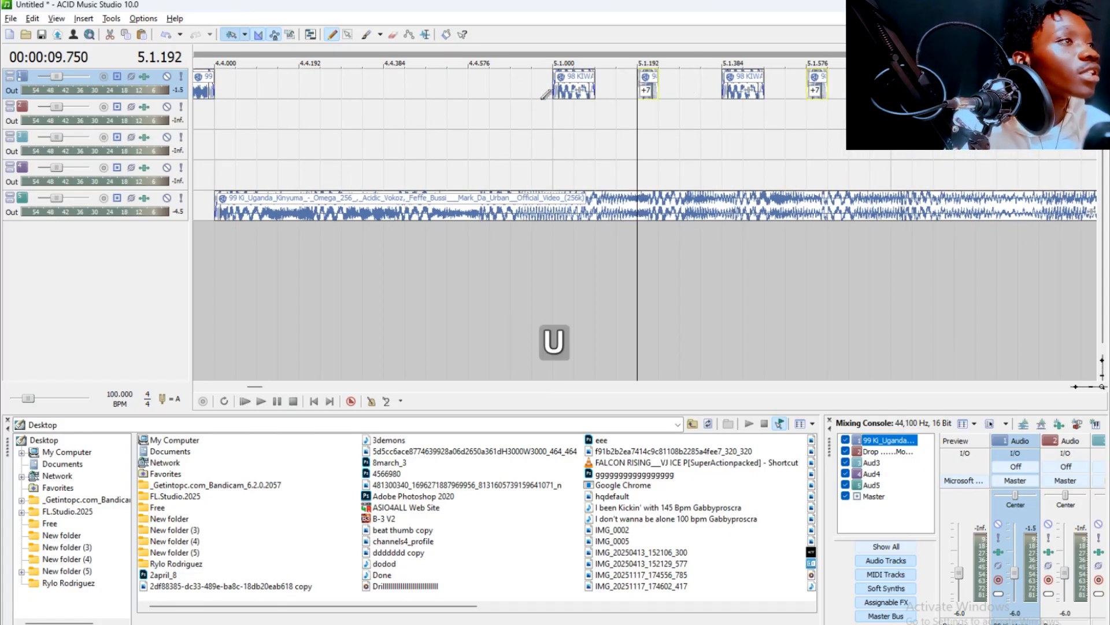
scroll(544, 94, down, 1)
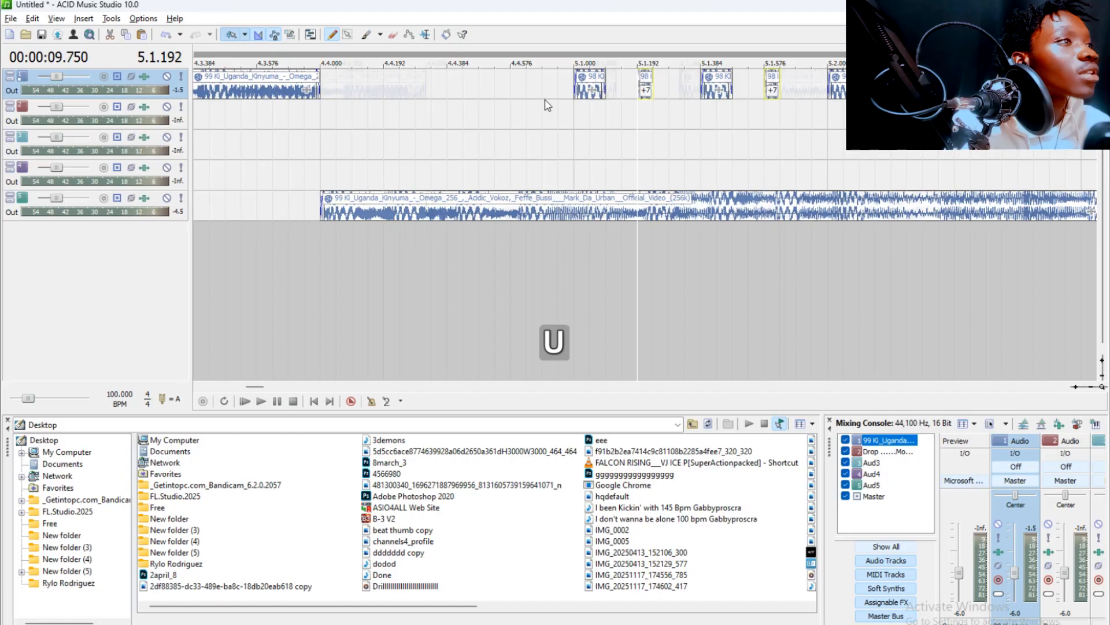
click(604, 90)
scroll(636, 87, up, 1)
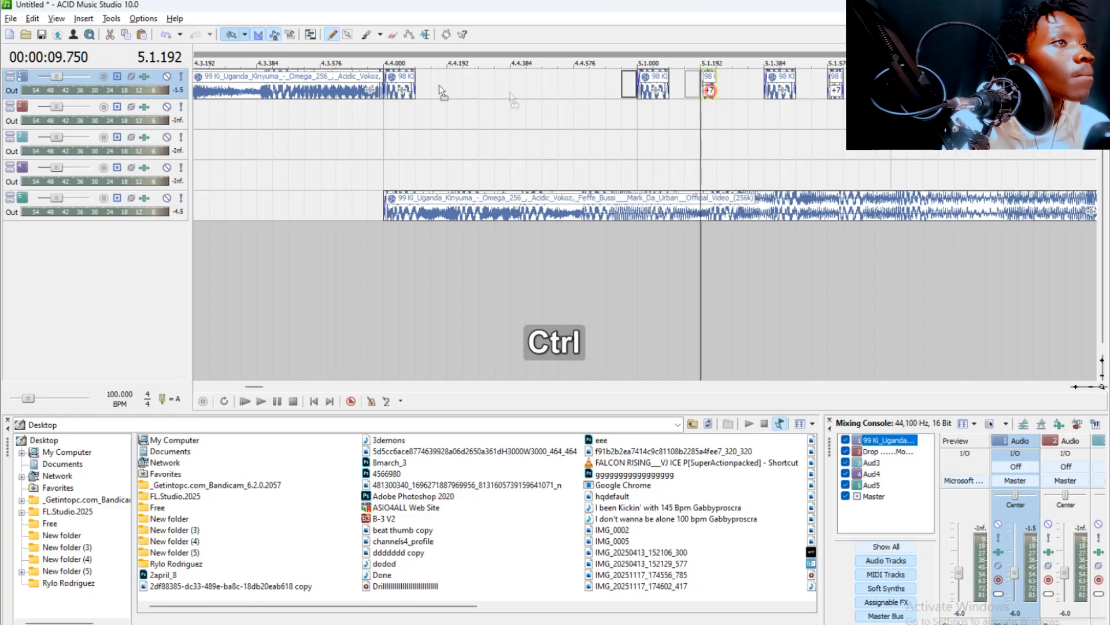
drag(428, 89, 450, 91)
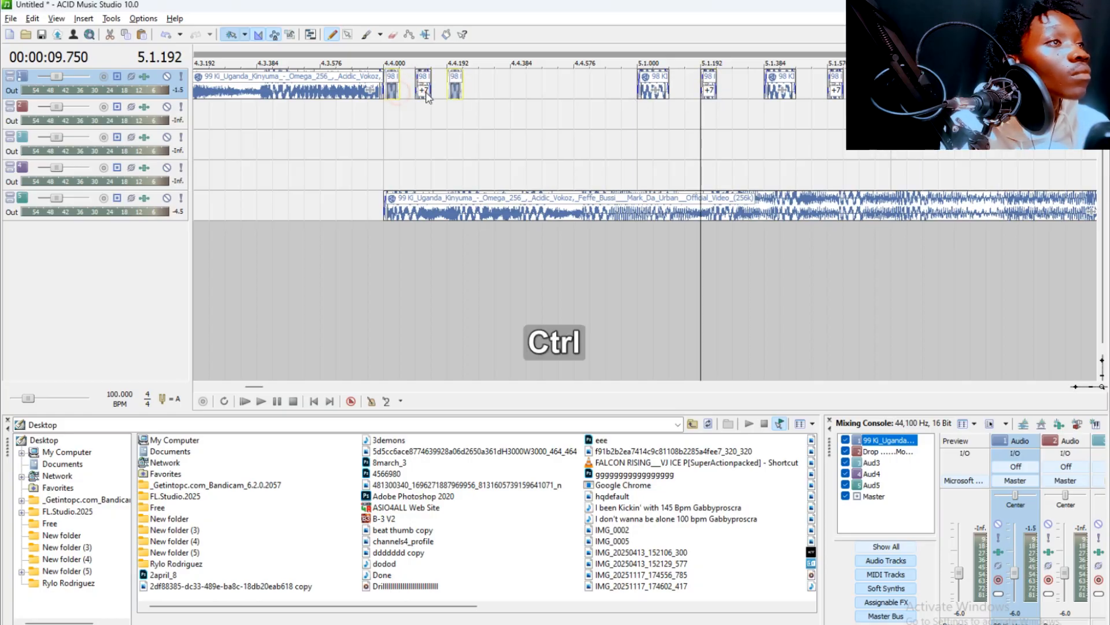
ctrl+click(426, 93)
drag(545, 89, 614, 91)
Play the mix from 3.4.384 to hear the stutter transition into the KIWALA_KYA_LANDLORD song.
click(383, 107)
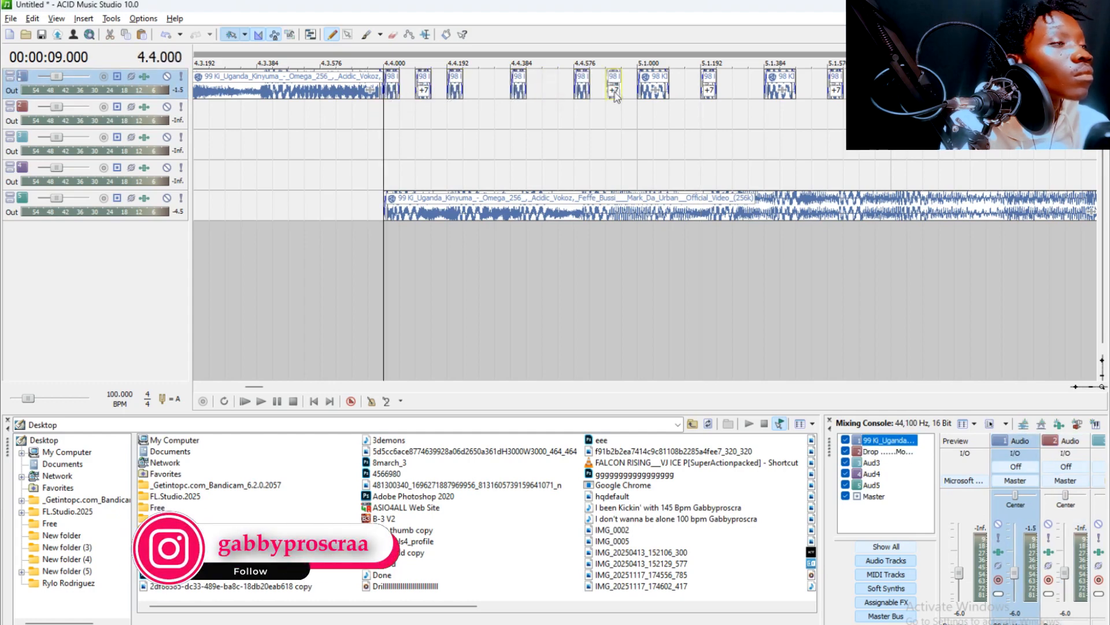
scroll(556, 100, down, 2)
scroll(716, 105, up, 4)
scroll(711, 112, down, 5)
click(531, 138)
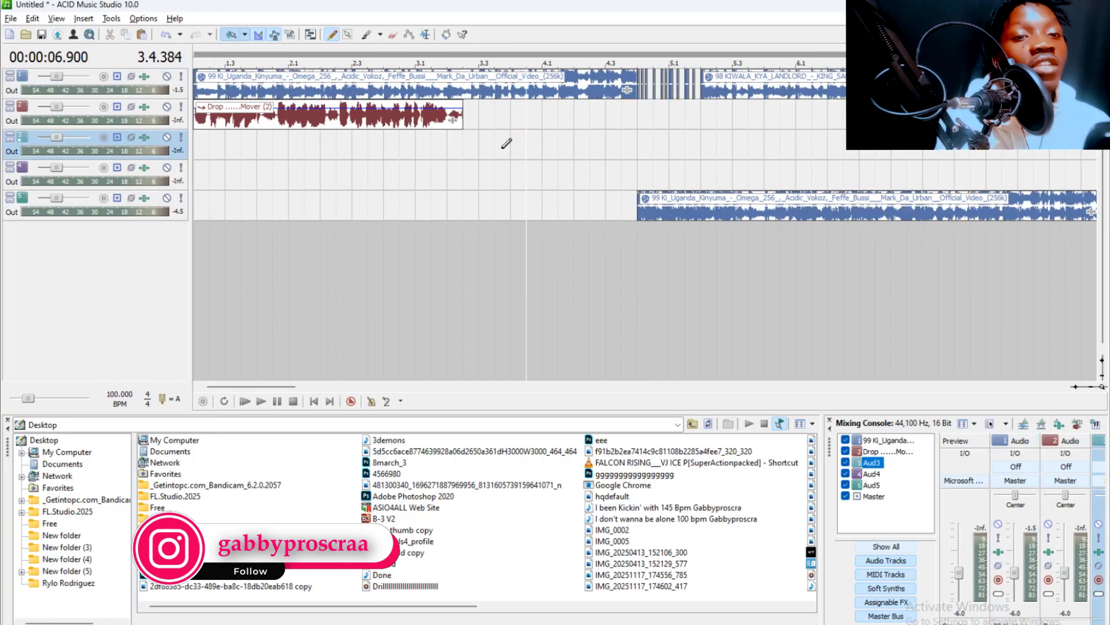
key(space)
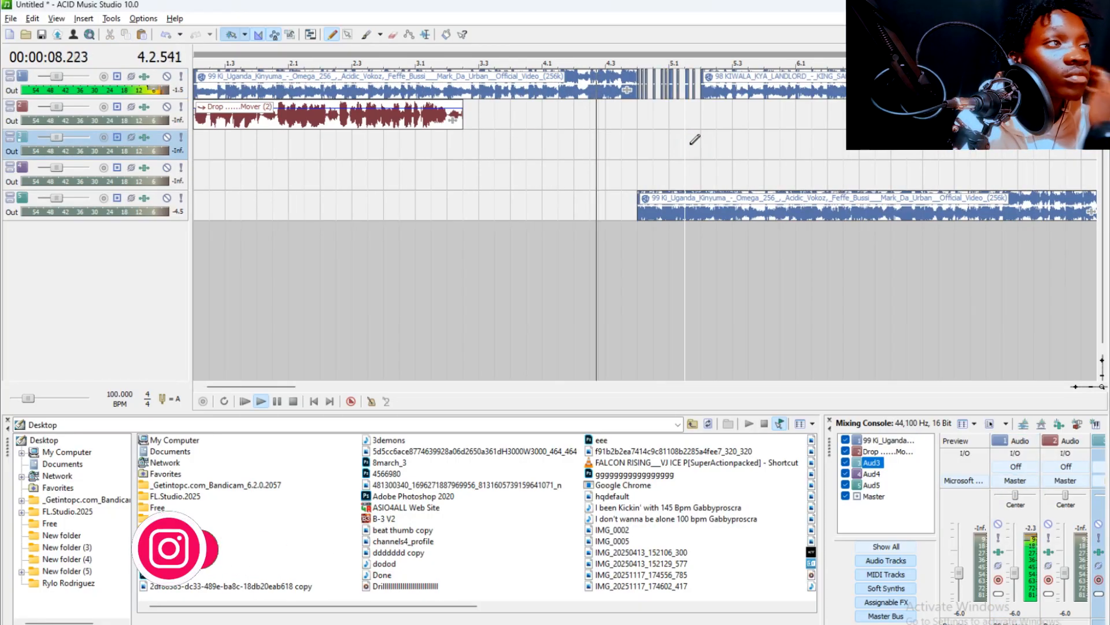
Trim the Ki_Uganda_Kinyuma clip on track 5 to end at 6.2.000 and fade out its second part.
scroll(692, 141, up, 3)
scroll(632, 138, down, 3)
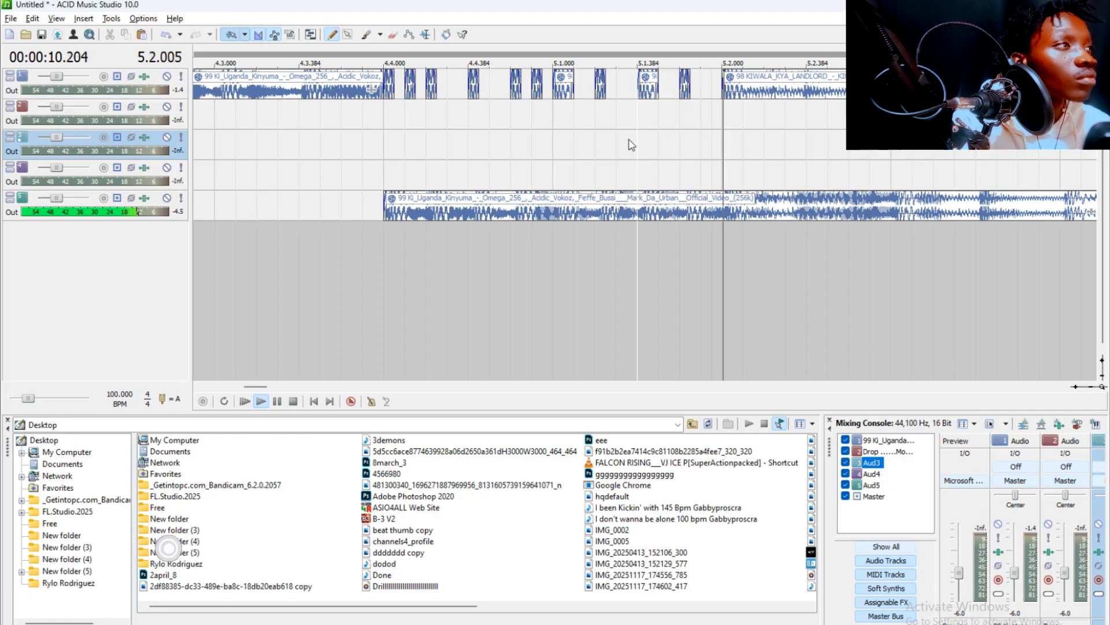
scroll(744, 163, down, 1)
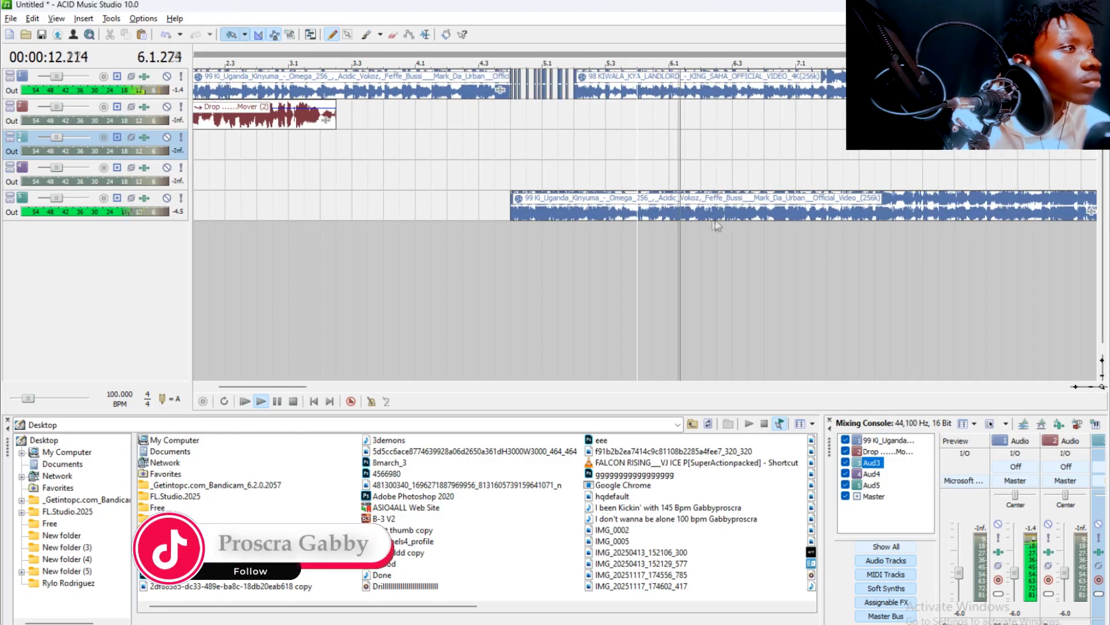
click(709, 203)
key(s)
key(Delete)
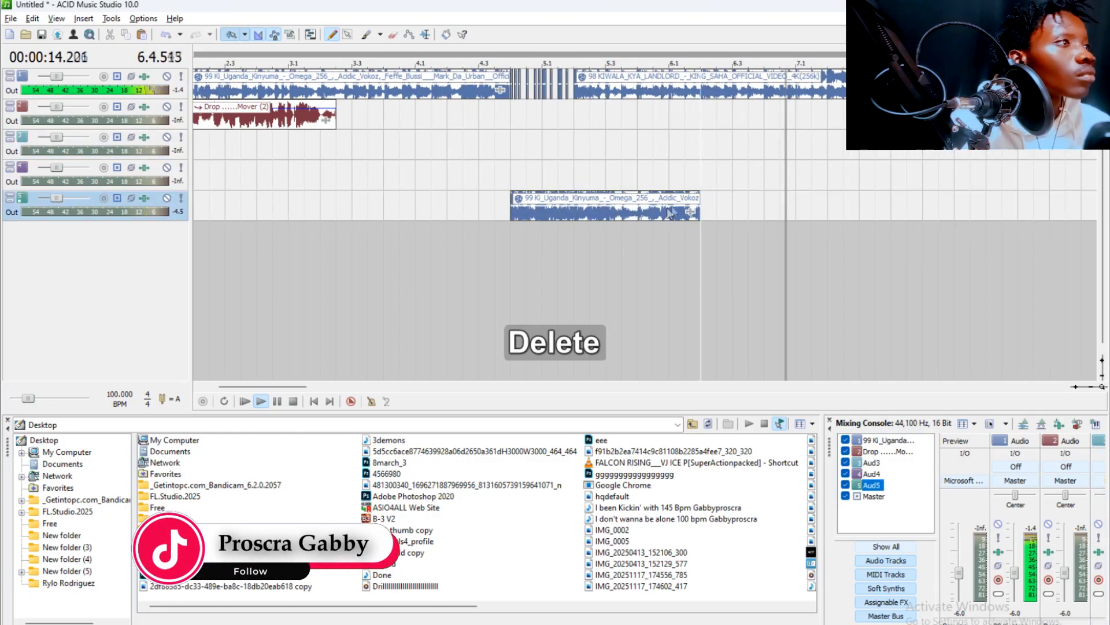
key(space)
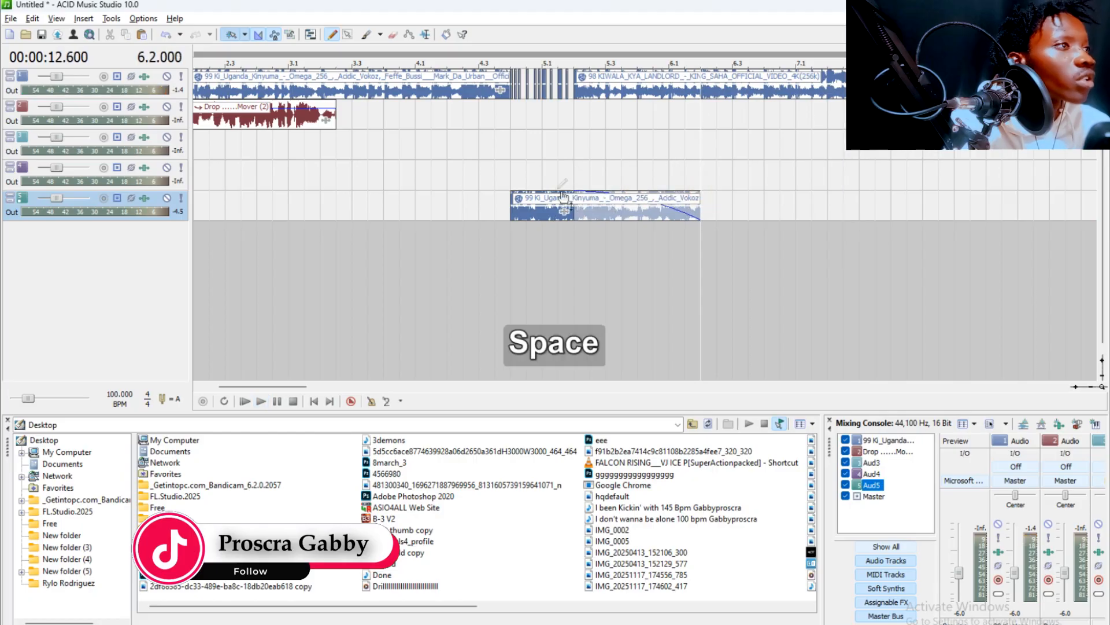
Play the mix up to about 6.2.000 to check the faded song overlap.
click(560, 169)
key(space)
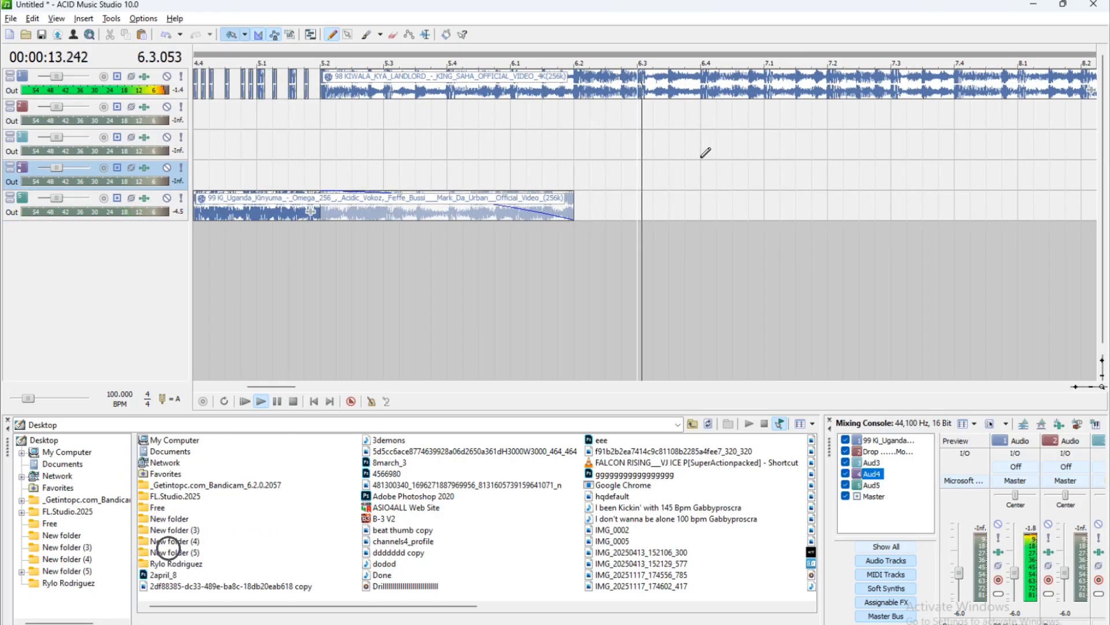
key(space)
click(574, 113)
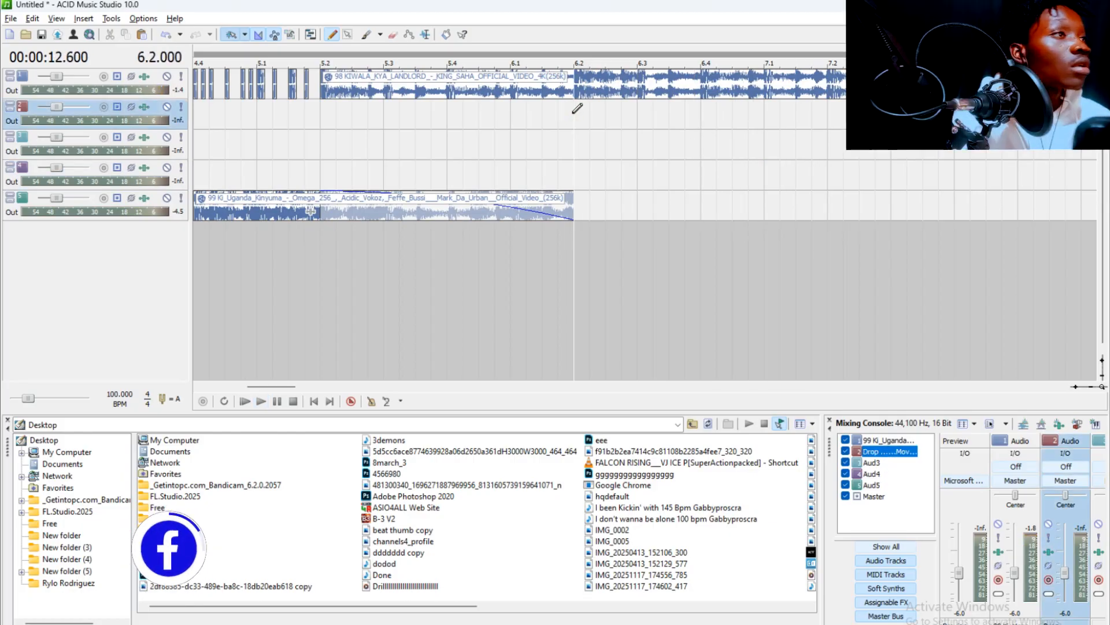
click(319, 116)
key(space)
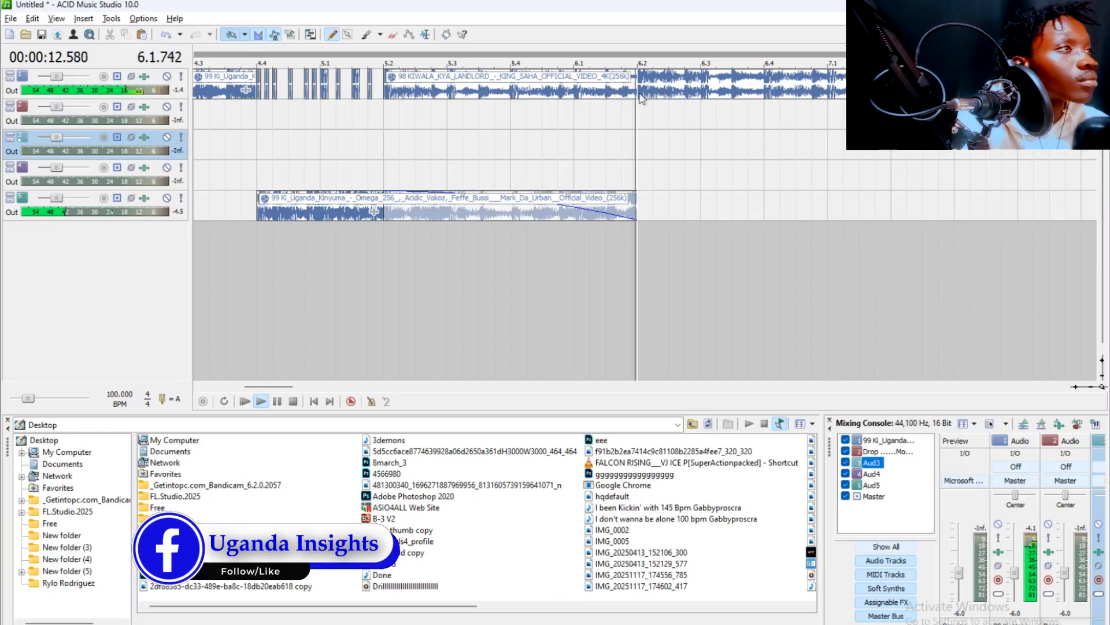
key(space)
Split the KIWALA_KYA_LANDLORD song on track 1 at 6.2.000 and 6.2.384, trim the preceding clip to 6.1.000, and play from there.
click(637, 90)
key(s)
click(669, 87)
key(s)
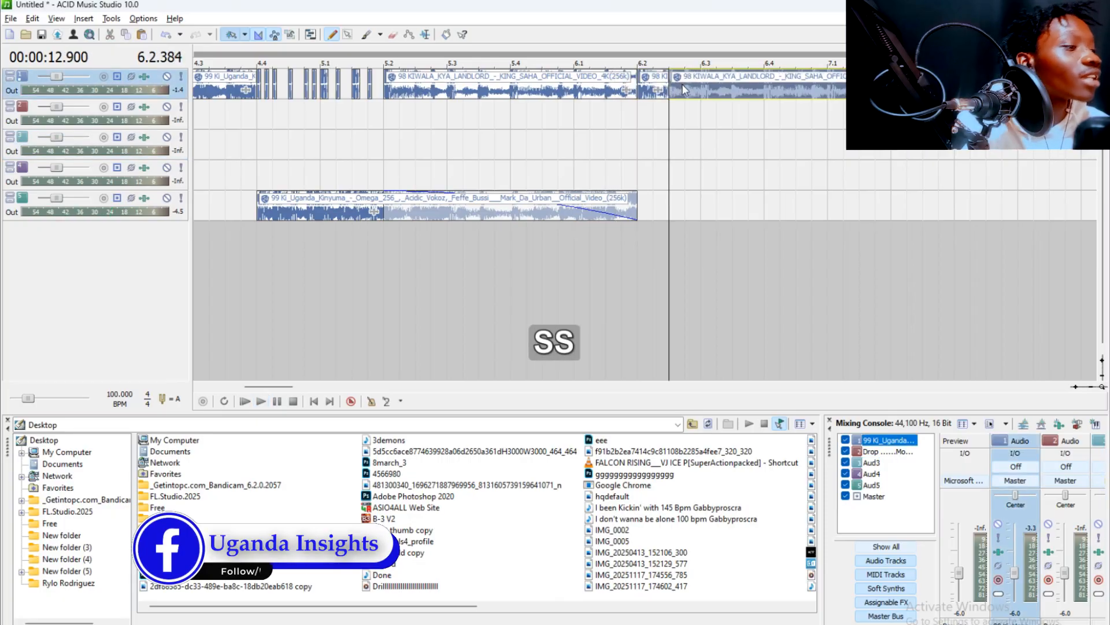
drag(636, 91, 575, 99)
click(513, 115)
key(space)
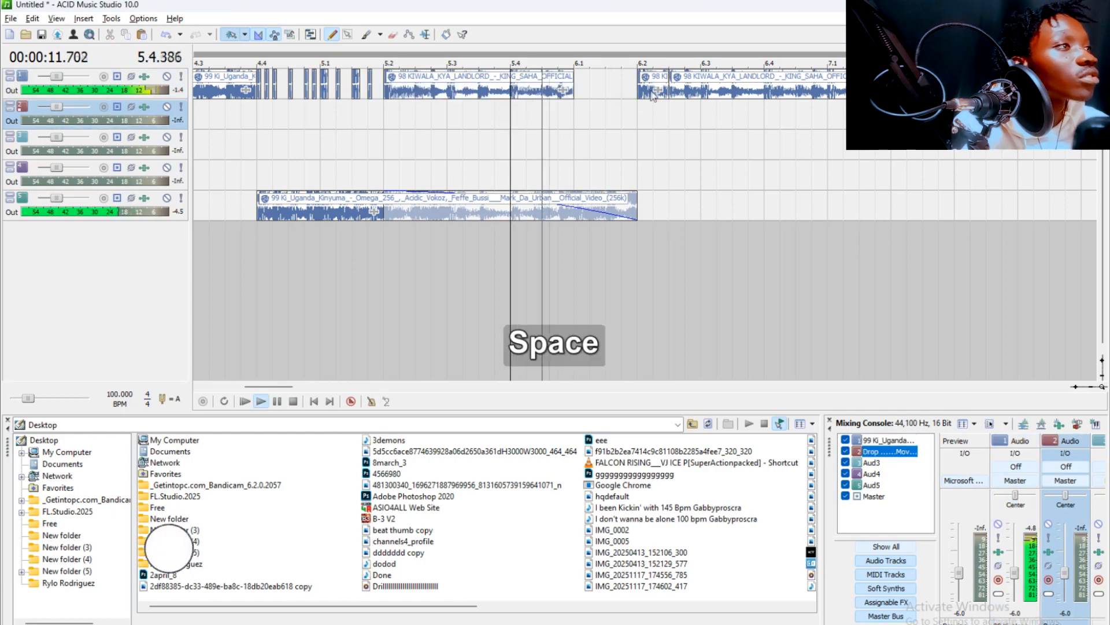
Place a copy of the half-beat slice at 6.1.384, extend the preceding clip up to it, and play the repeat.
key(space)
drag(647, 84, 590, 87)
key(space)
key(space)
key(space)
scroll(690, 133, up, 1)
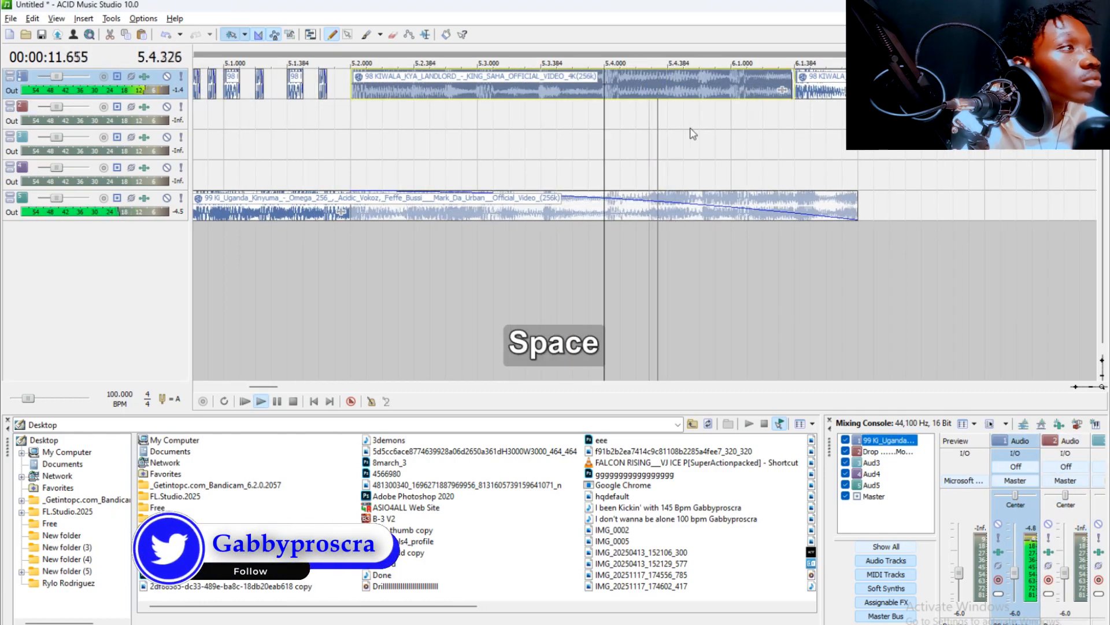
click(793, 128)
scroll(796, 133, up, 1)
scroll(752, 125, down, 1)
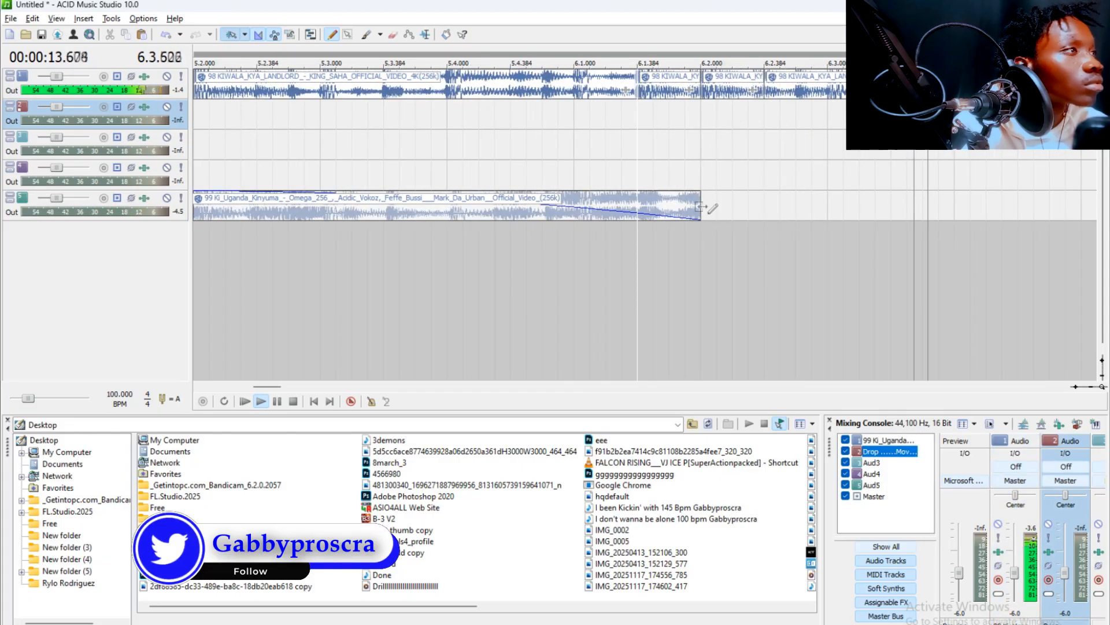
key(space)
key(space)
Split the song on track 1 at 6.3.000 and 6.2.576 and remove the part in between.
click(746, 94)
key(s)
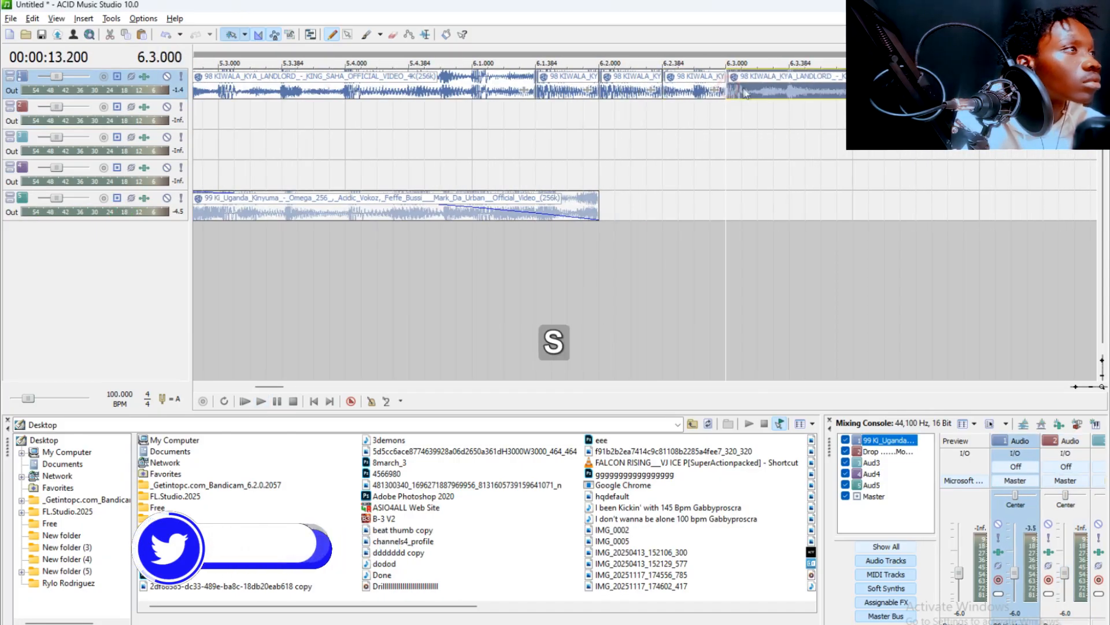
click(743, 91)
key(s)
click(734, 90)
key(Delete)
key(ctrl+z)
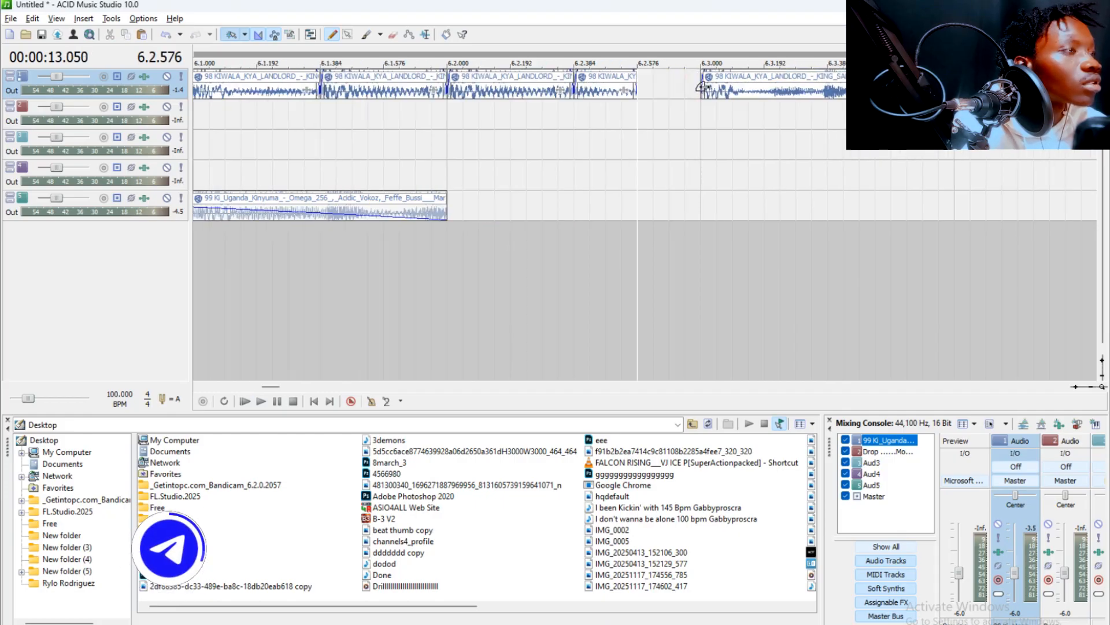
Paste a short slice at 6.2.576 on track 1 and lengthen it to about 6.2.720.
key(ctrl+v)
scroll(605, 79, up, 2)
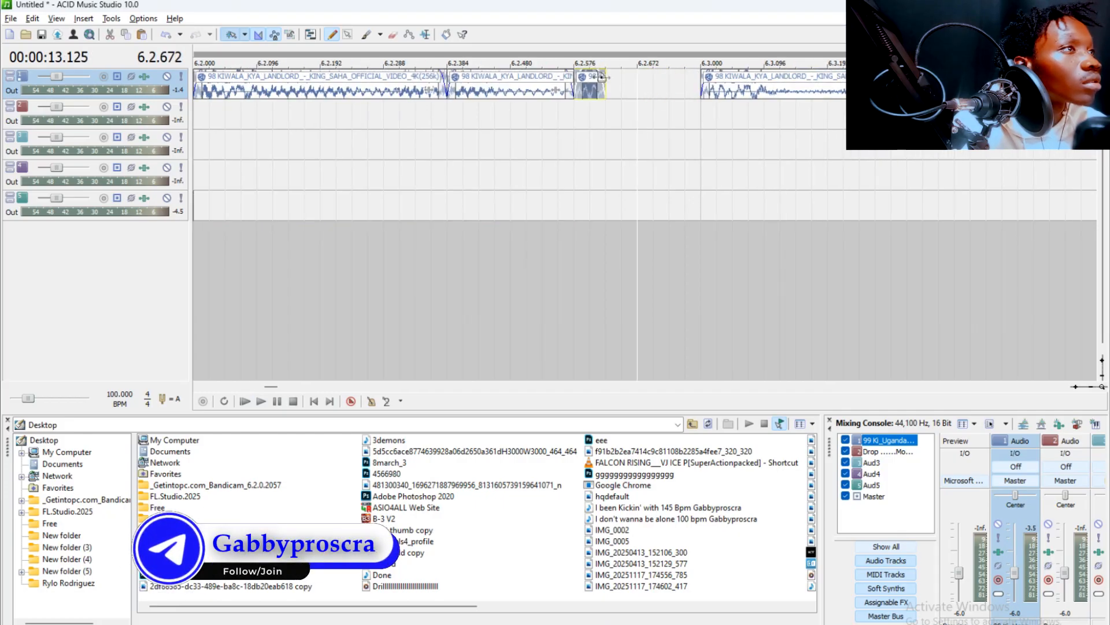
scroll(593, 95, down, 1)
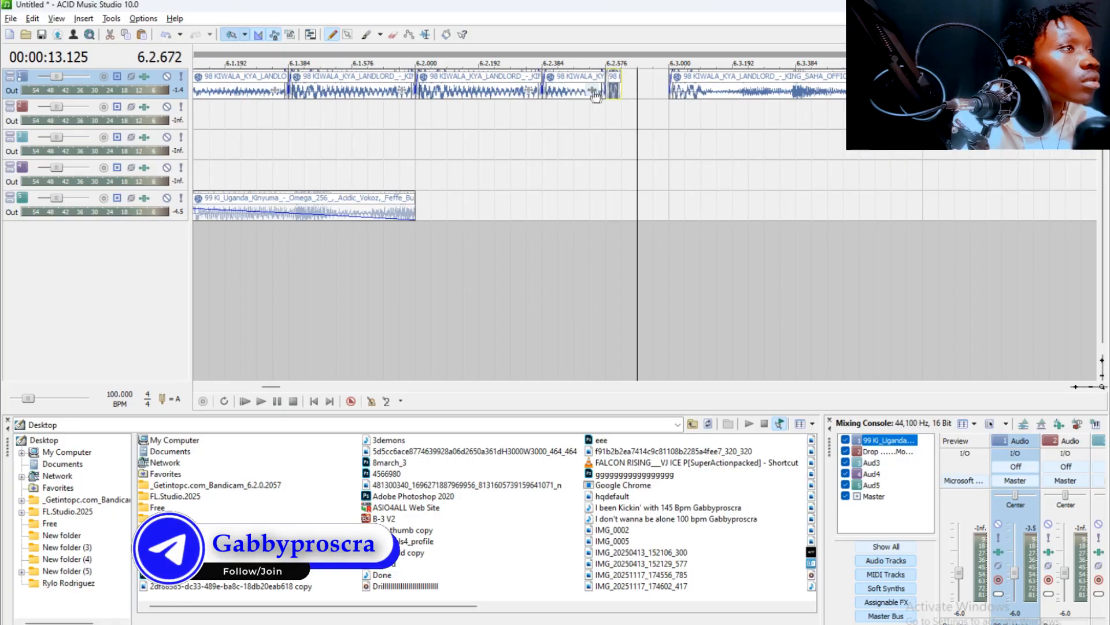
click(419, 121)
key(space)
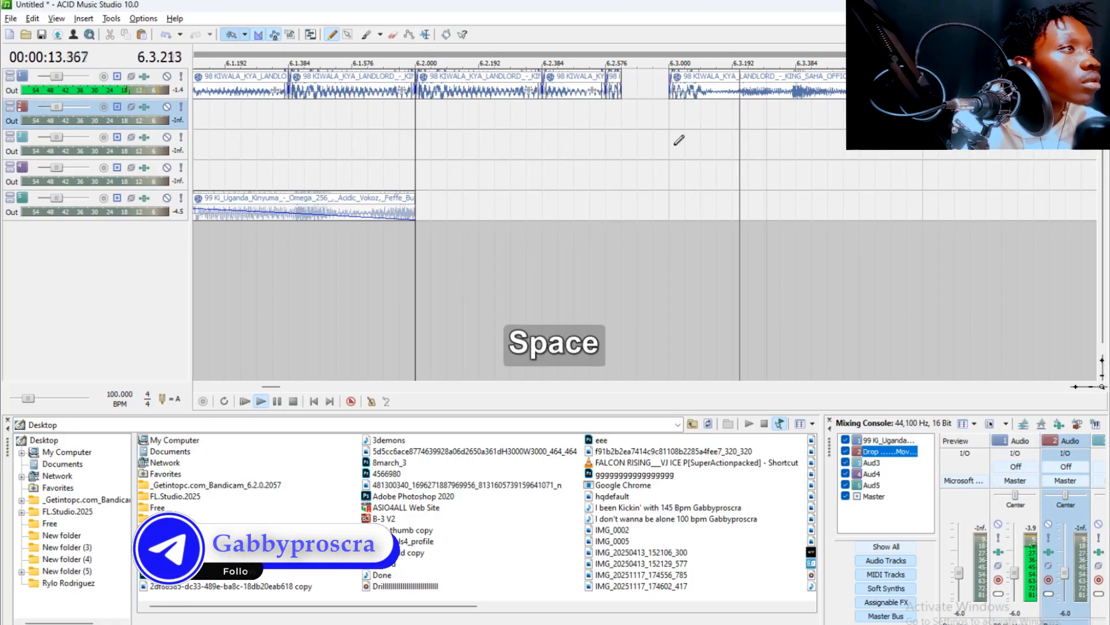
key(space)
key(space)
key(space)
drag(621, 96, 649, 97)
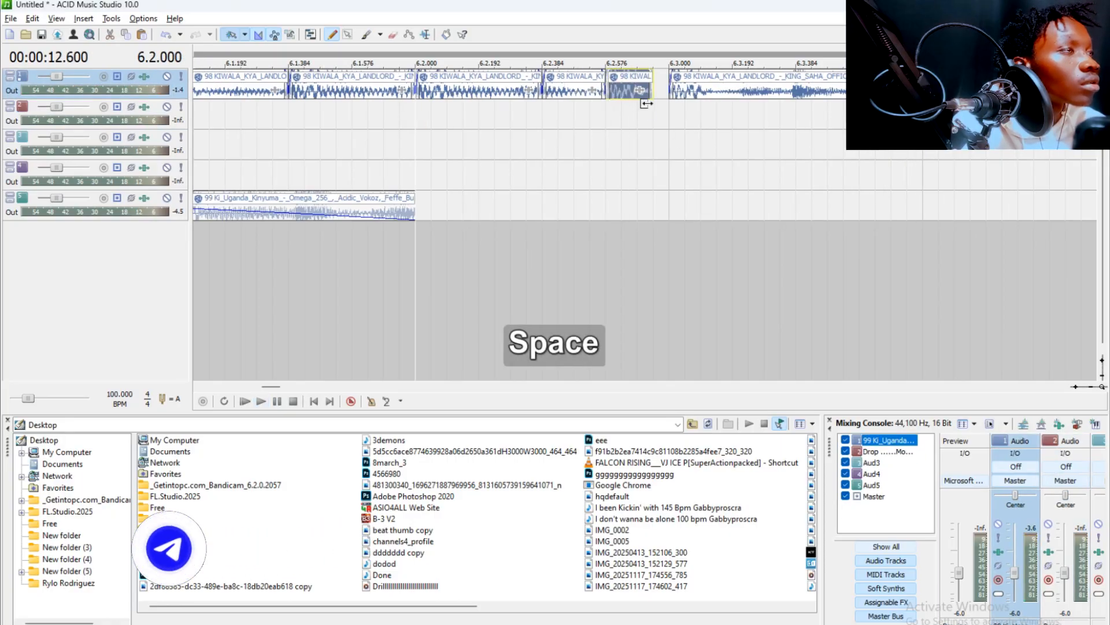
Play the mix from 6.2.000 to hear the shortened slice repeats.
key(space)
scroll(714, 137, down, 2)
key(space)
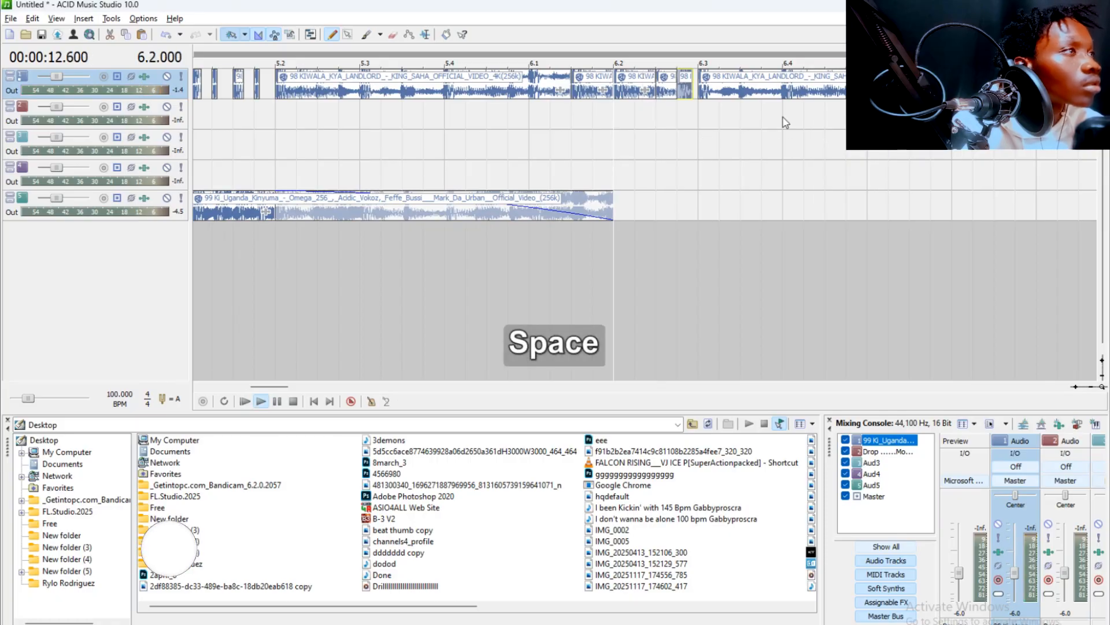
key(space)
scroll(779, 123, down, 1)
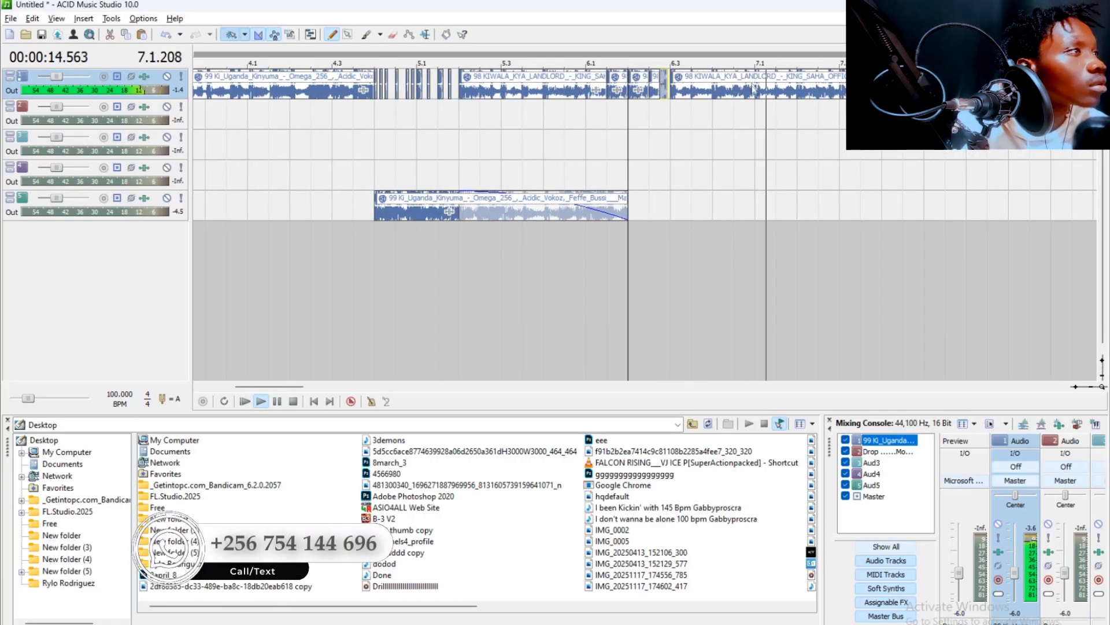
Split the KIWALA_KYA_LANDLORD song on track 1 at 6.4.000, move the remainder to track 5, and play it.
click(773, 95)
key(space)
key(space)
scroll(773, 103, up, 1)
key(space)
key(s)
drag(665, 184, 666, 206)
scroll(671, 207, down, 1)
key(space)
key(space)
key(space)
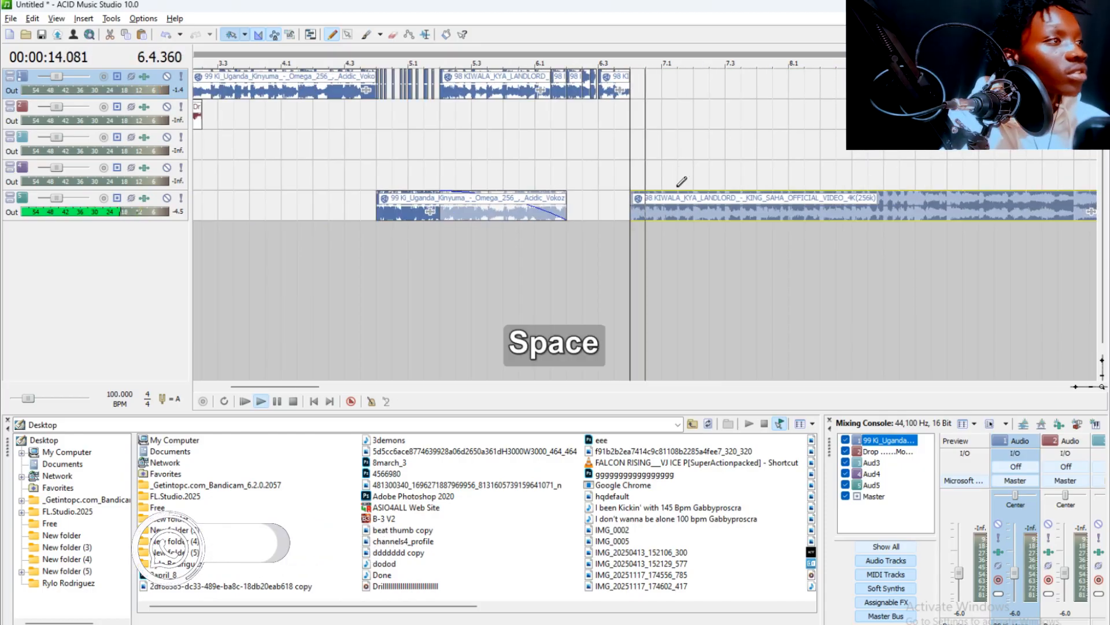
key(space)
Copy the stutter slices from 5.1.000 and the song clip after them, and paste them on track 1 at 6.4.000.
click(408, 108)
scroll(408, 109, up, 2)
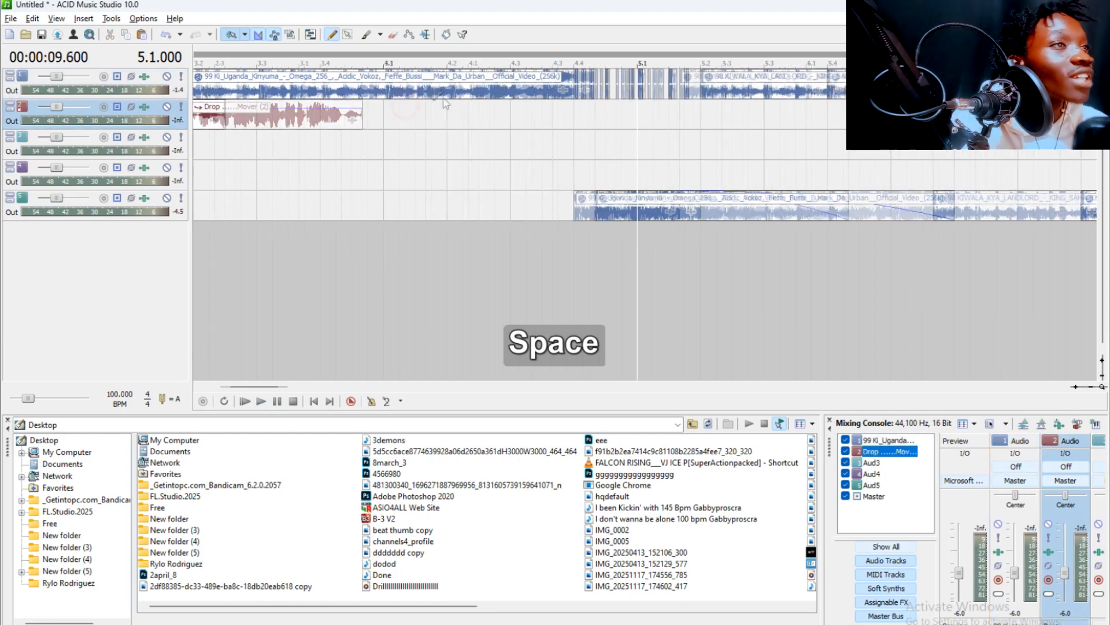
click(348, 34)
key(Up)
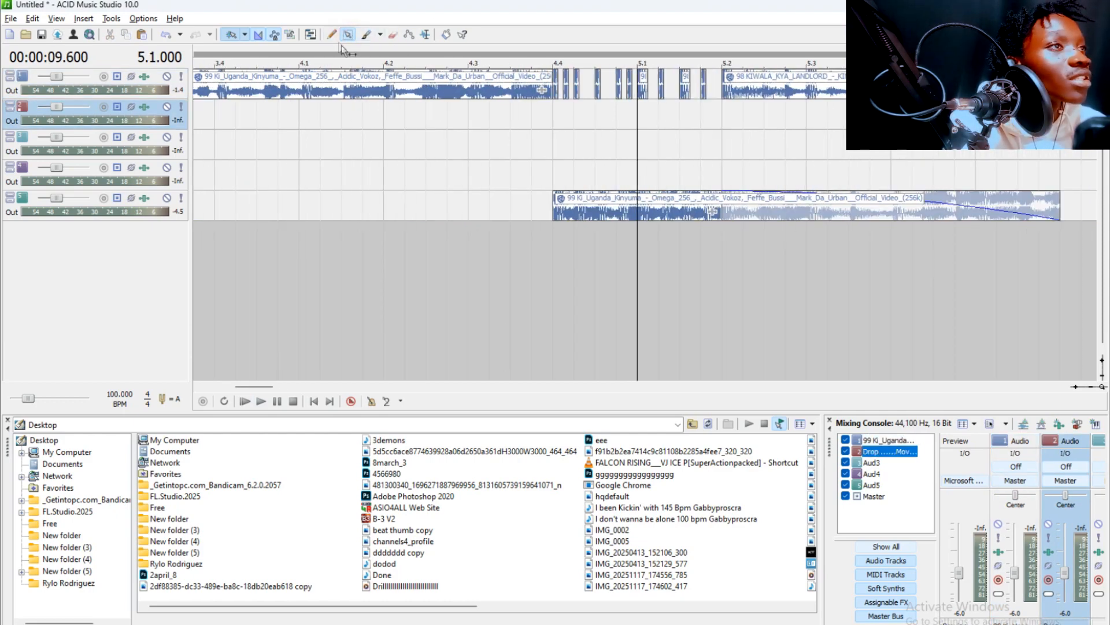
scroll(791, 109, up, 2)
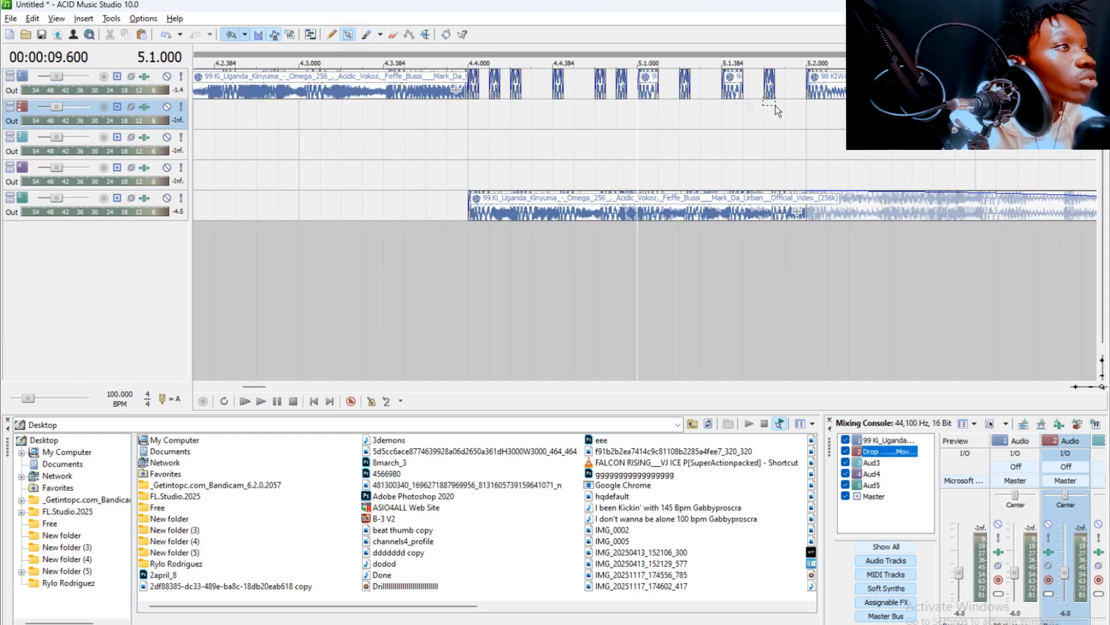
drag(642, 85, 856, 99)
key(ctrl+x)
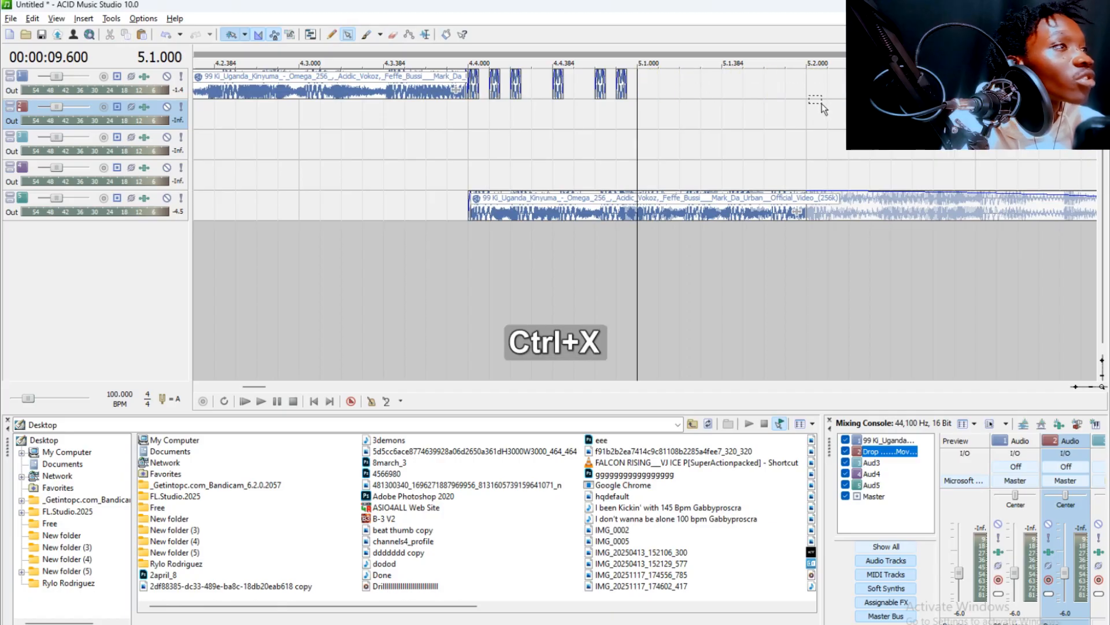
key(ctrl+z)
key(ctrl+z)
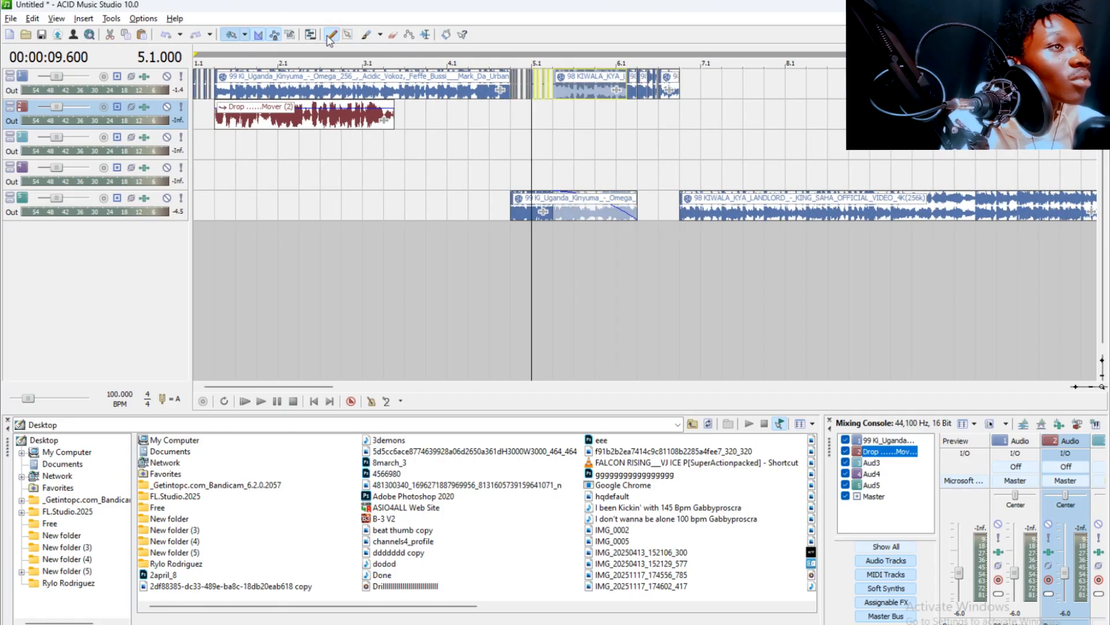
click(684, 84)
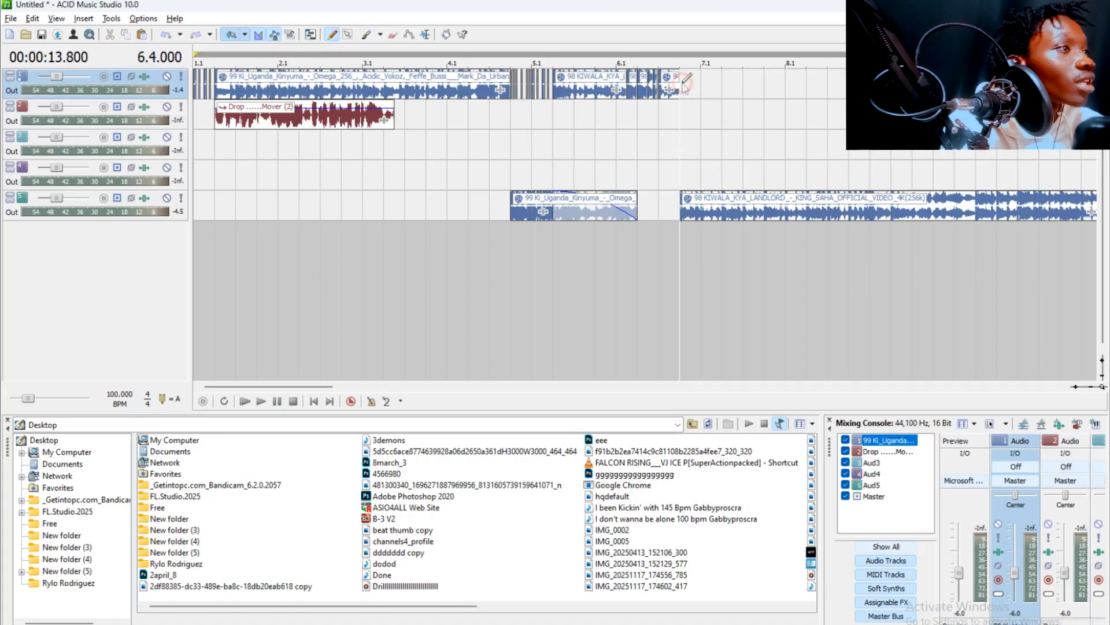
key(ctrl+v)
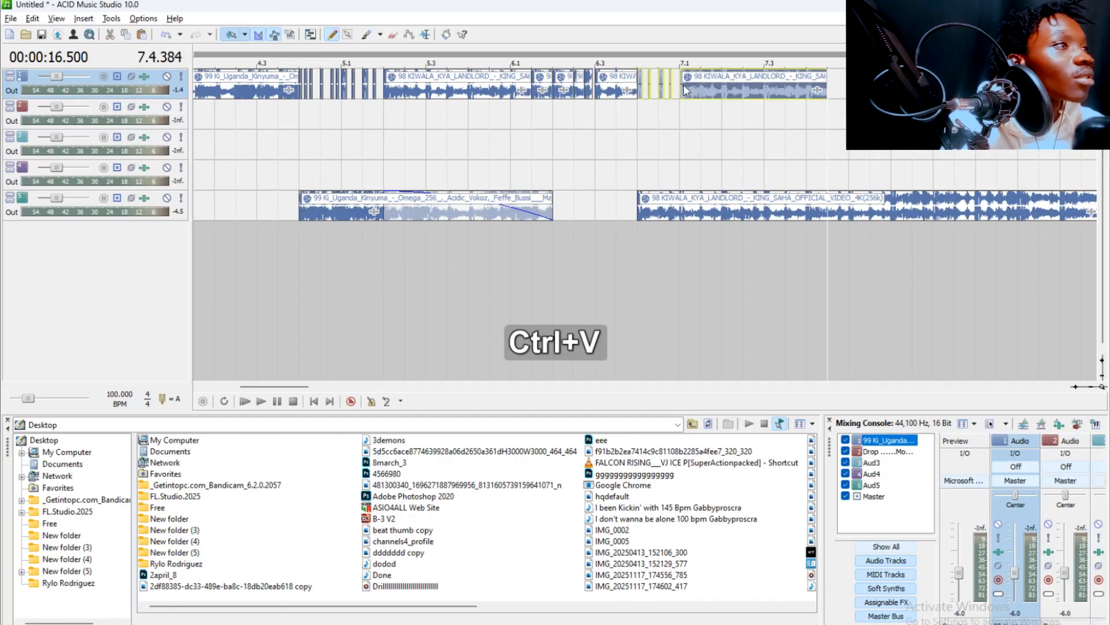
Move the pasted stutter and song clips on track 1 to start at 7.1.000, playing from 6.3.000 to check the timing.
click(596, 48)
key(space)
scroll(831, 124, up, 2)
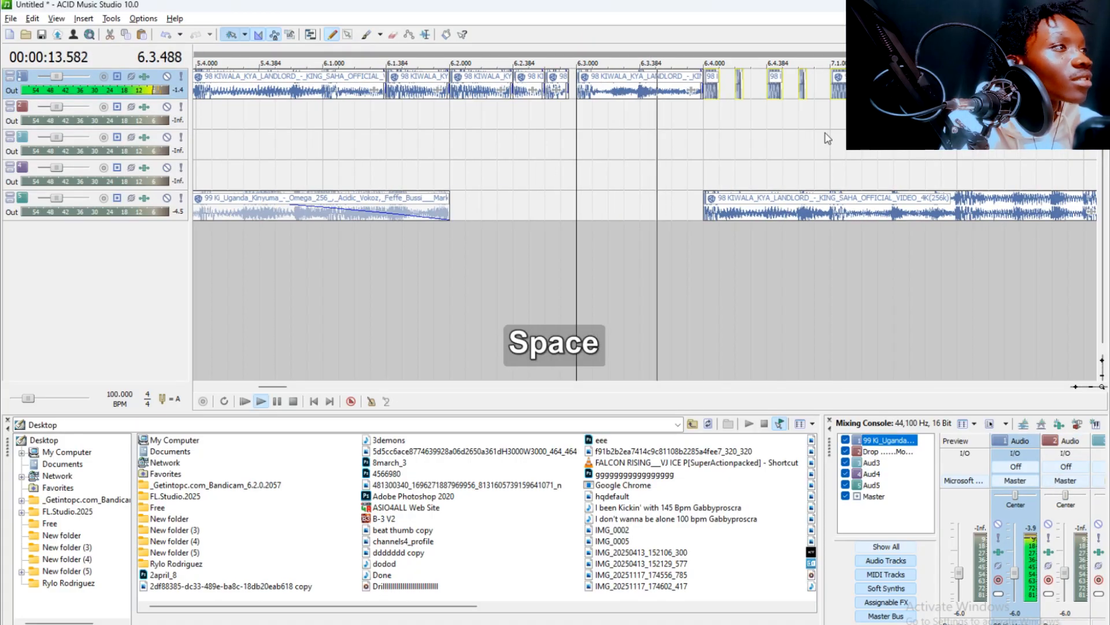
key(space)
key(space)
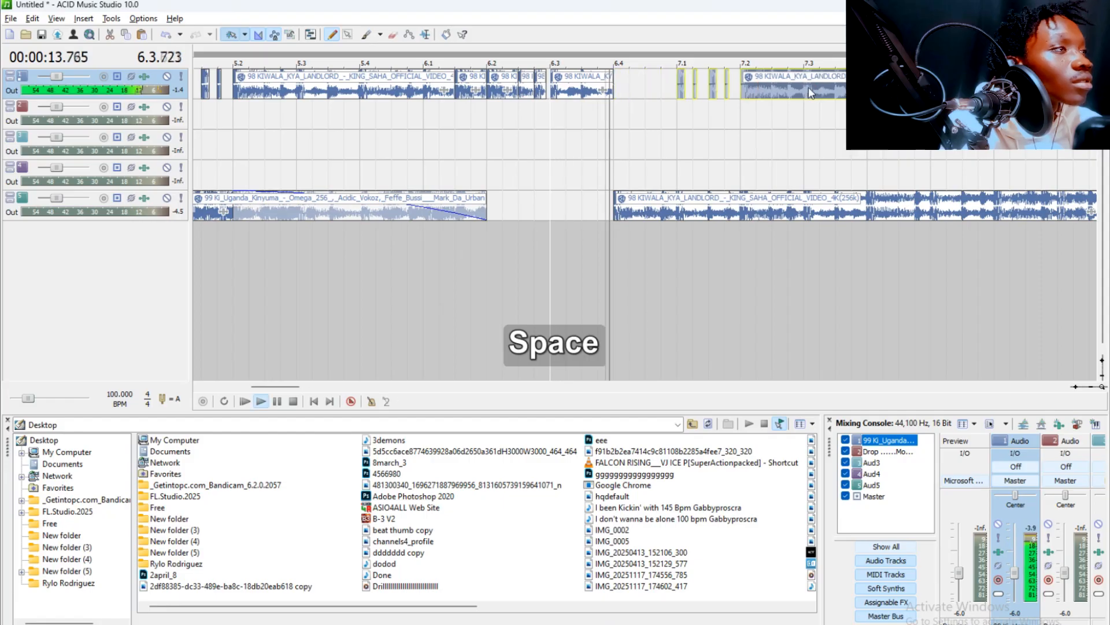
scroll(834, 96, up, 2)
scroll(836, 93, down, 3)
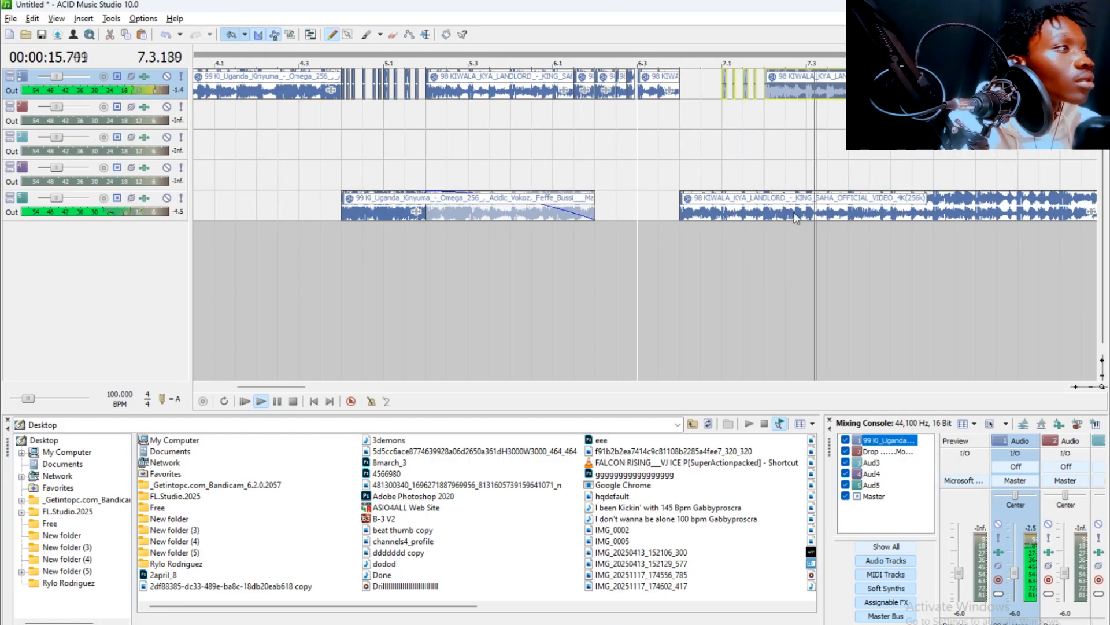
Split the KIWALA_KYA_LANDLORD clip on track 5 at 7.4.000 and delete the rest of it.
key(space)
click(850, 208)
scroll(850, 208, down, 3)
key(s)
key(Delete)
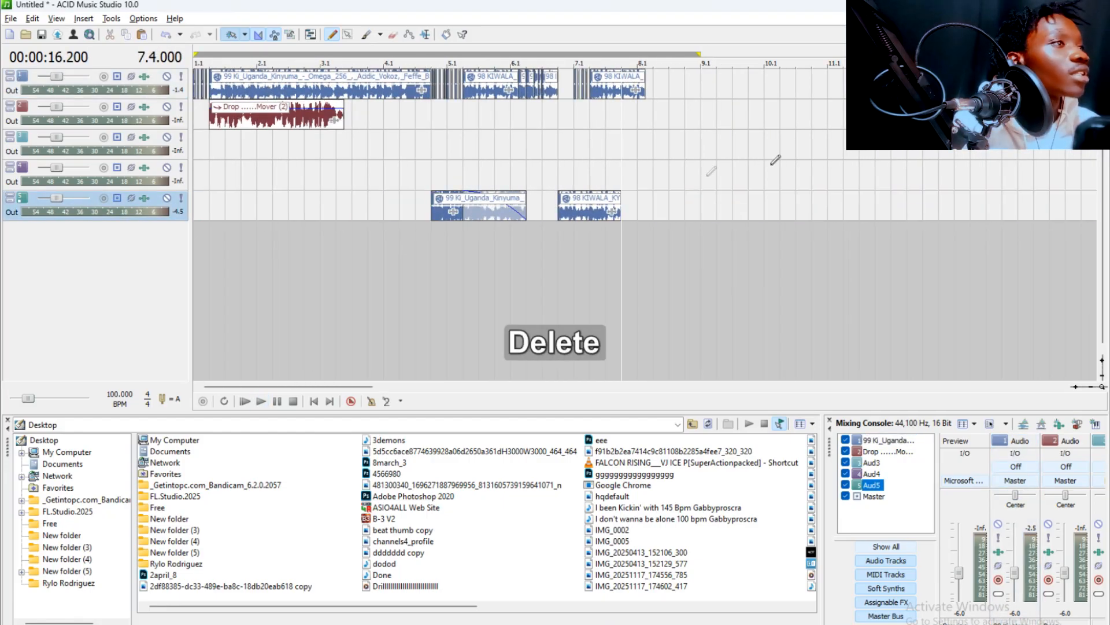
Extend the last KIWALA_KYA_LANDLORD clip on track 1 to 10.4.000 with a fade-out from about 8.4.000, and play it.
key(space)
drag(646, 87, 693, 79)
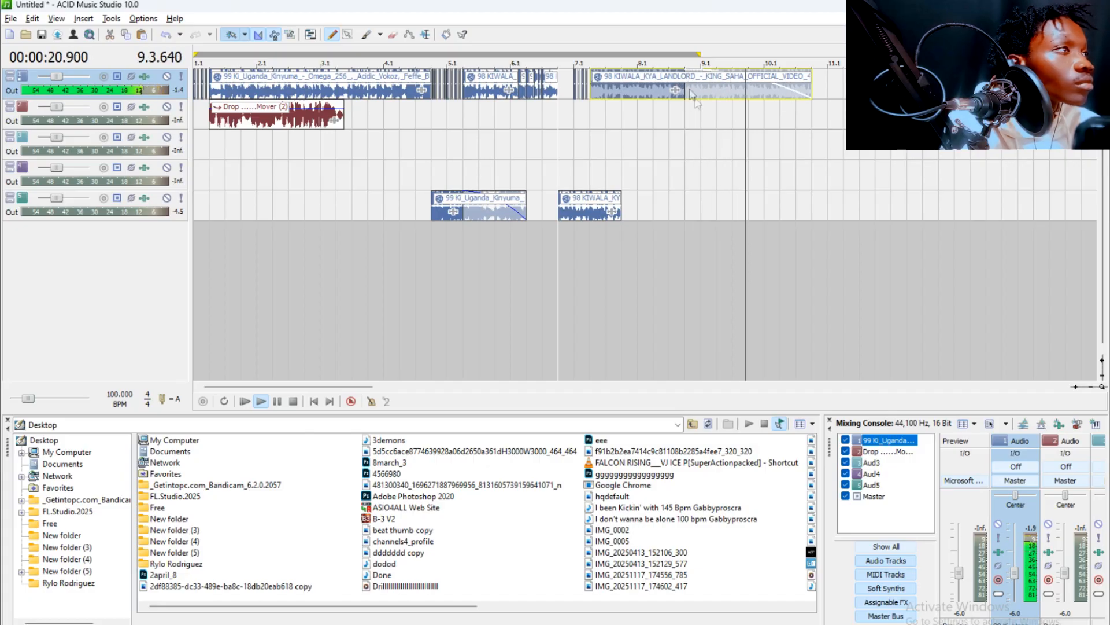
key(space)
Add the Vyroota - Angonza (Xtendz) song from New folder (5) to track 3 at 9.1.000.
key(alt+Tab)
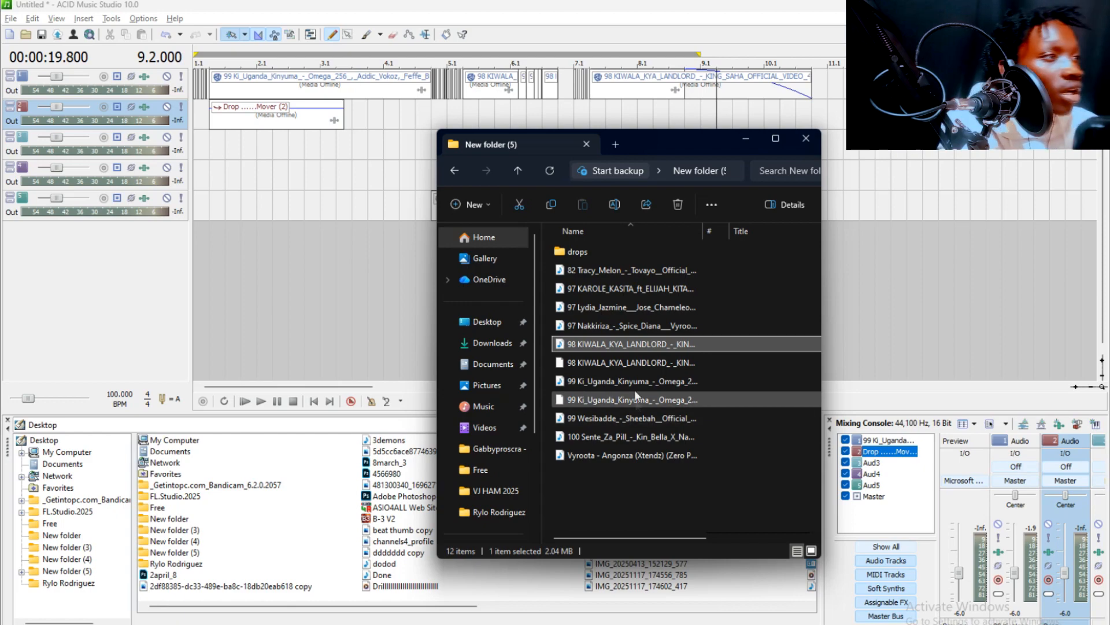
click(593, 452)
drag(881, 157, 793, 161)
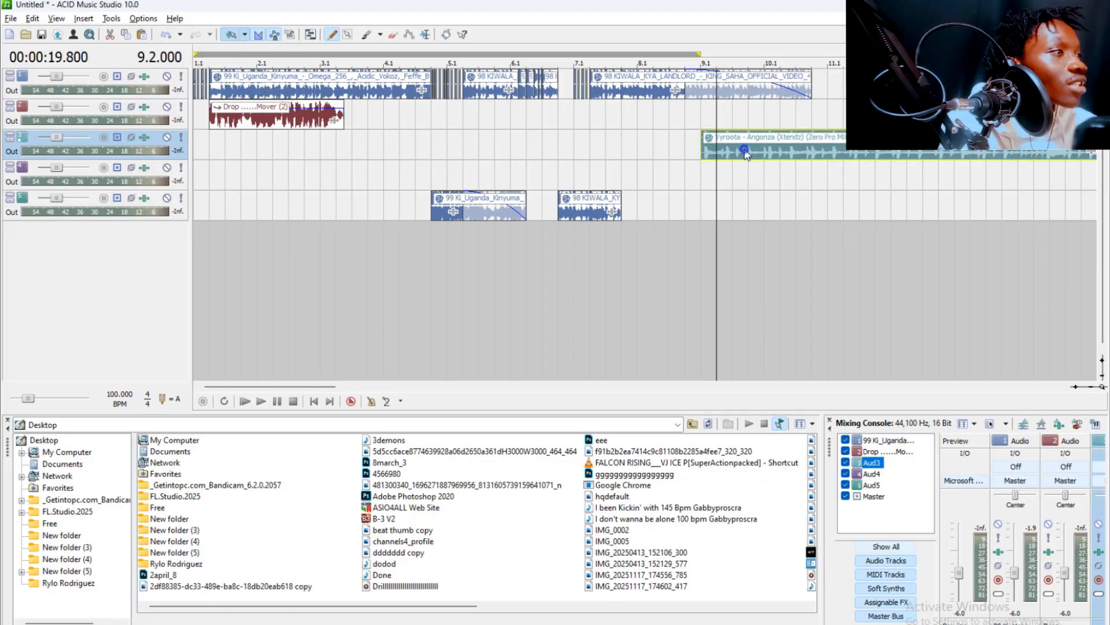
Set the initial tempo of the Vyroota - Angonza clip on track 3 to 89 BPM in its clip properties.
right_click(746, 155)
click(781, 185)
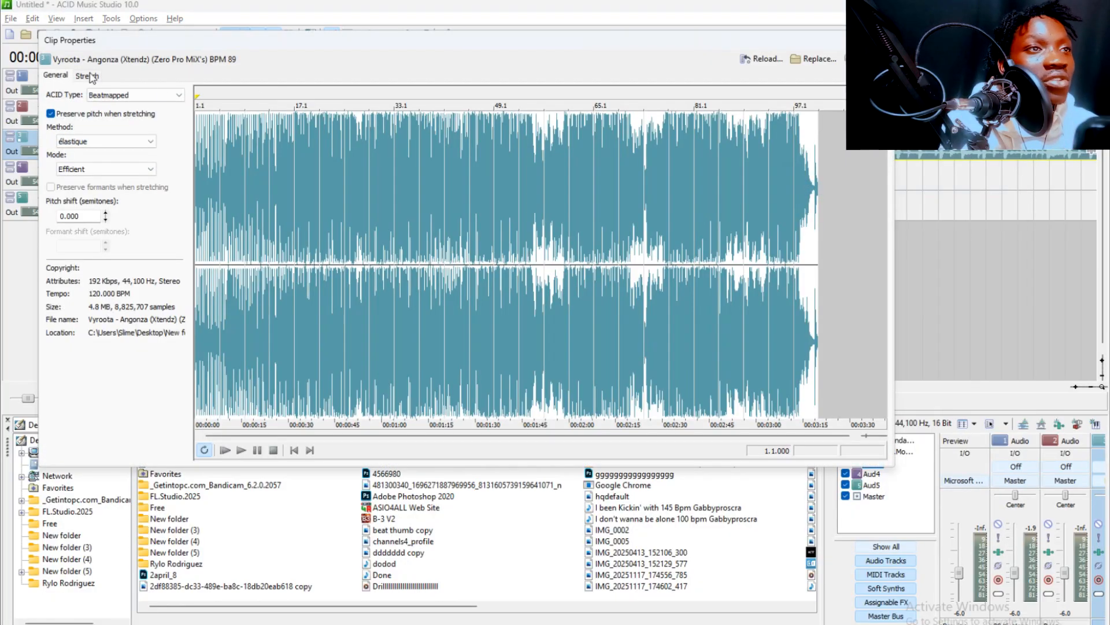
click(86, 76)
text(8)
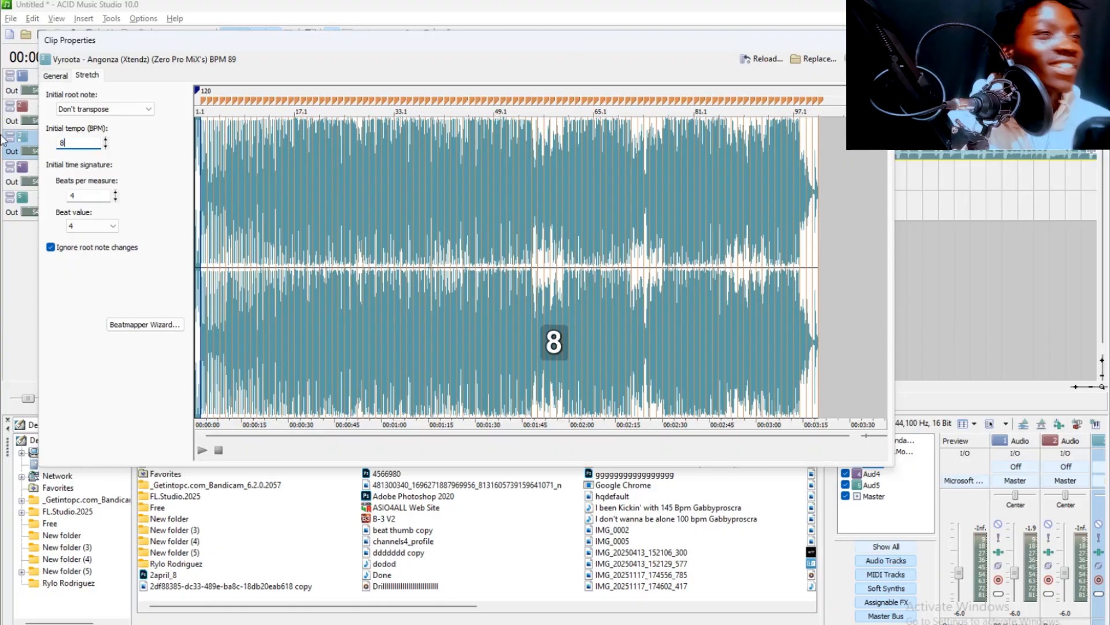
text(9)
key(Return)
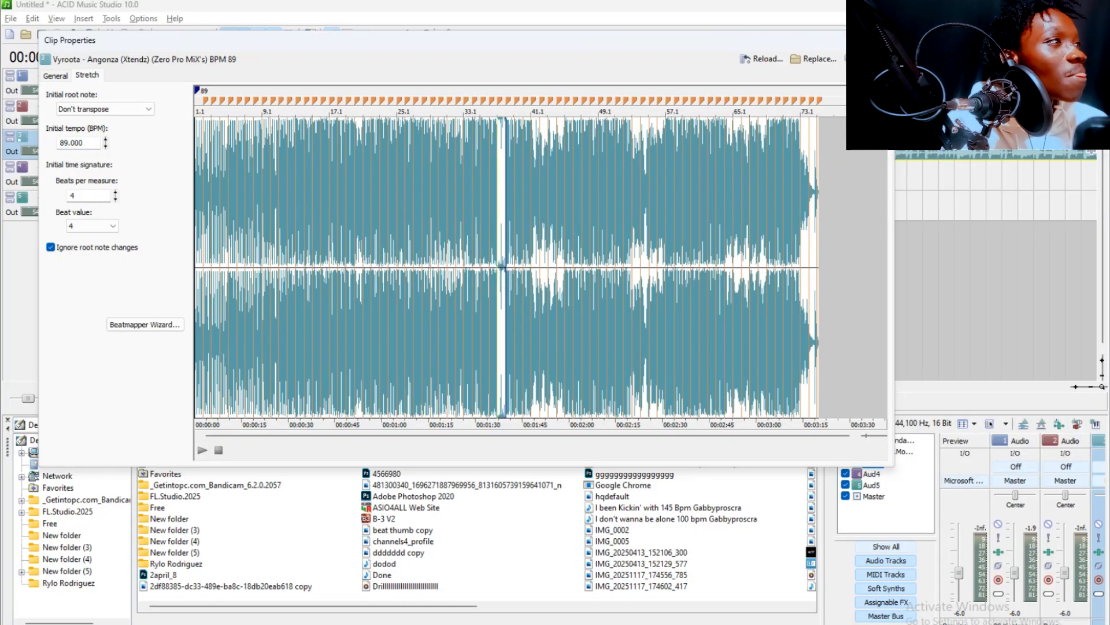
click(882, 41)
Shift the Vyroota - Angonza clip on track 3 to start at 9.2.000, playing it once to check the alignment.
scroll(810, 140, up, 3)
drag(735, 152, 861, 154)
key(space)
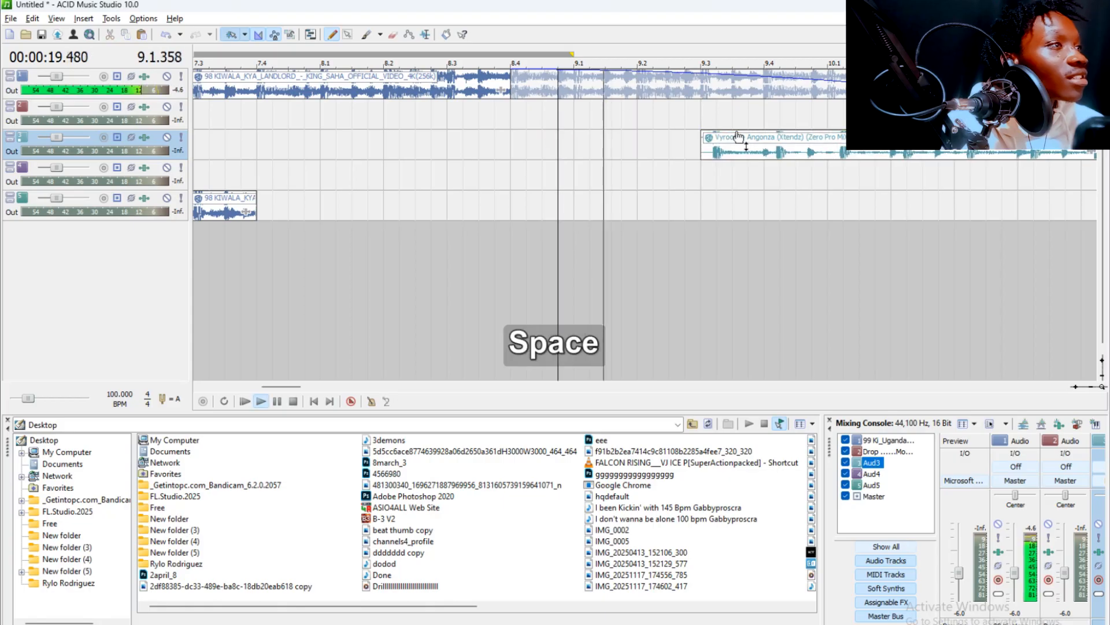
key(space)
drag(735, 147, 659, 152)
click(643, 154)
scroll(665, 153, up, 5)
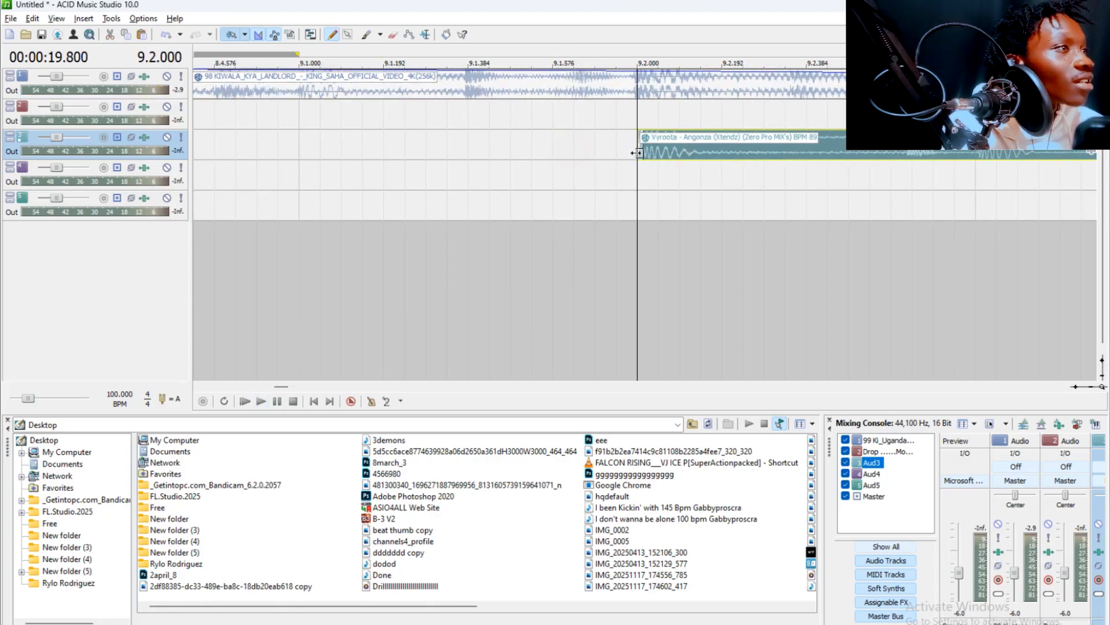
Move the Vyroota - Angonza clip up to track 2 at 9.2.000 and play the transition.
key(space)
scroll(641, 151, down, 5)
key(space)
key(space)
scroll(649, 155, down, 4)
scroll(495, 110, up, 2)
scroll(645, 128, down, 1)
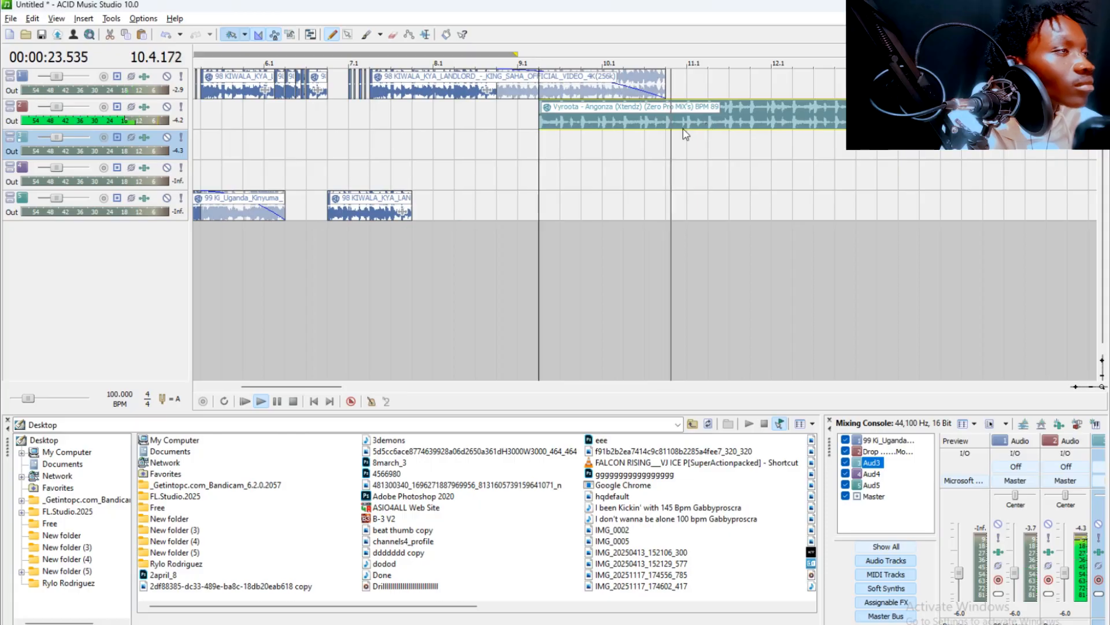
key(space)
key(space)
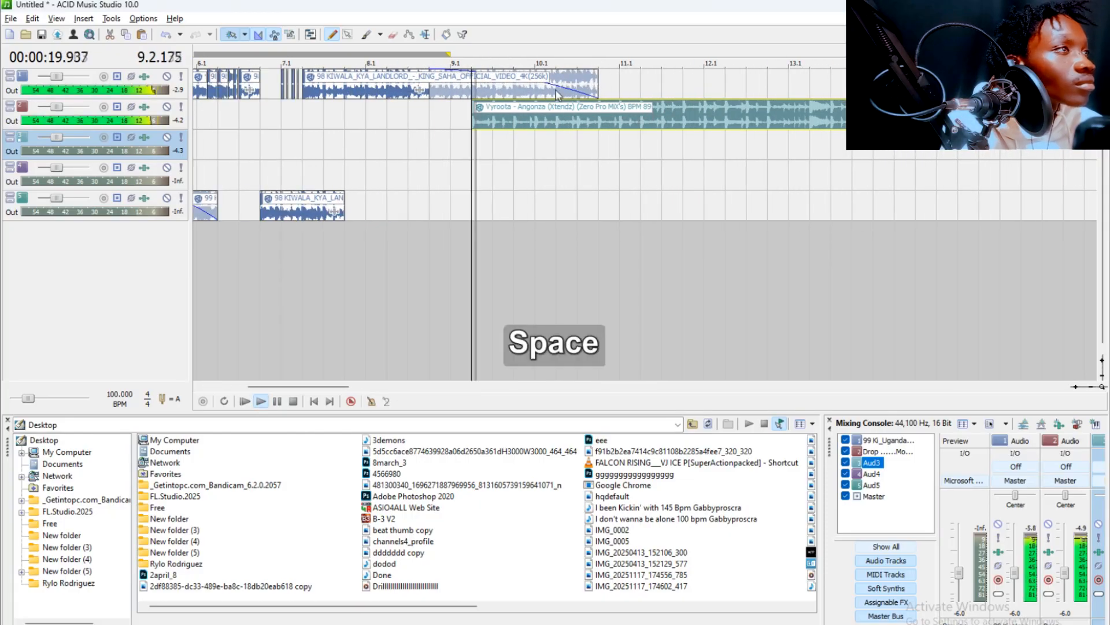
Extend the KIWALA_KYA_LANDLORD clip on track 1 to 12.1.000, split it at 9.4.000, move the second part to track 5 and play.
drag(596, 85, 704, 92)
key(space)
click(515, 84)
key(s)
drag(523, 85, 532, 206)
key(space)
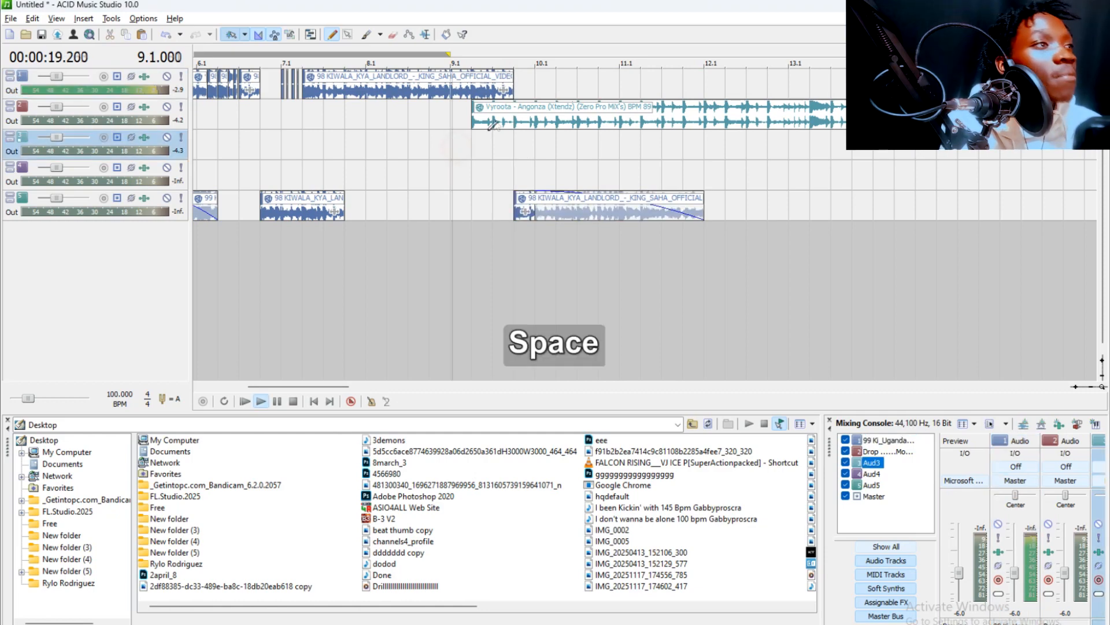
Extend the KIWALA_KYA_LANDLORD clip on track 1 to 10.2.000 with a fade-out from about 9.2.000, and play the overlap.
drag(512, 83, 556, 76)
scroll(552, 68, right, 2)
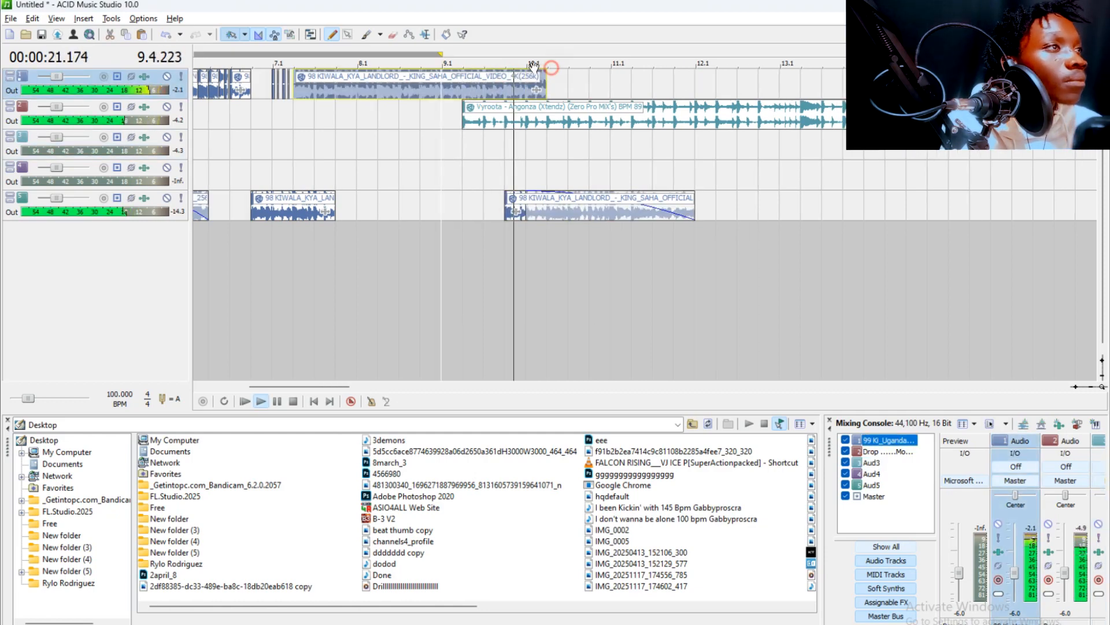
drag(533, 72, 457, 62)
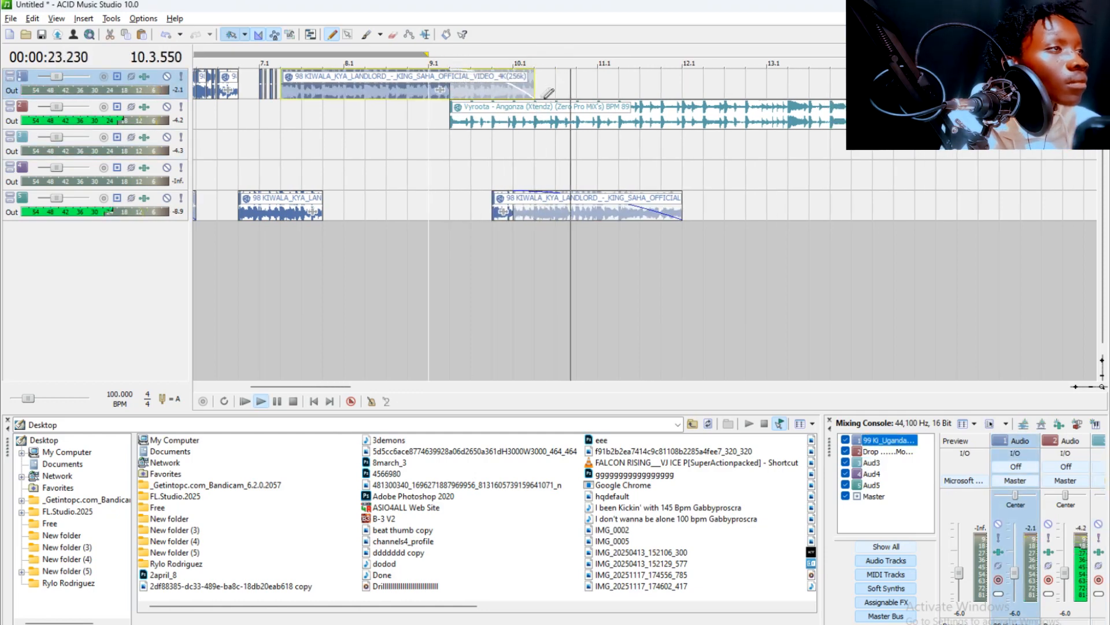
key(space)
key(space)
scroll(556, 155, left, 3)
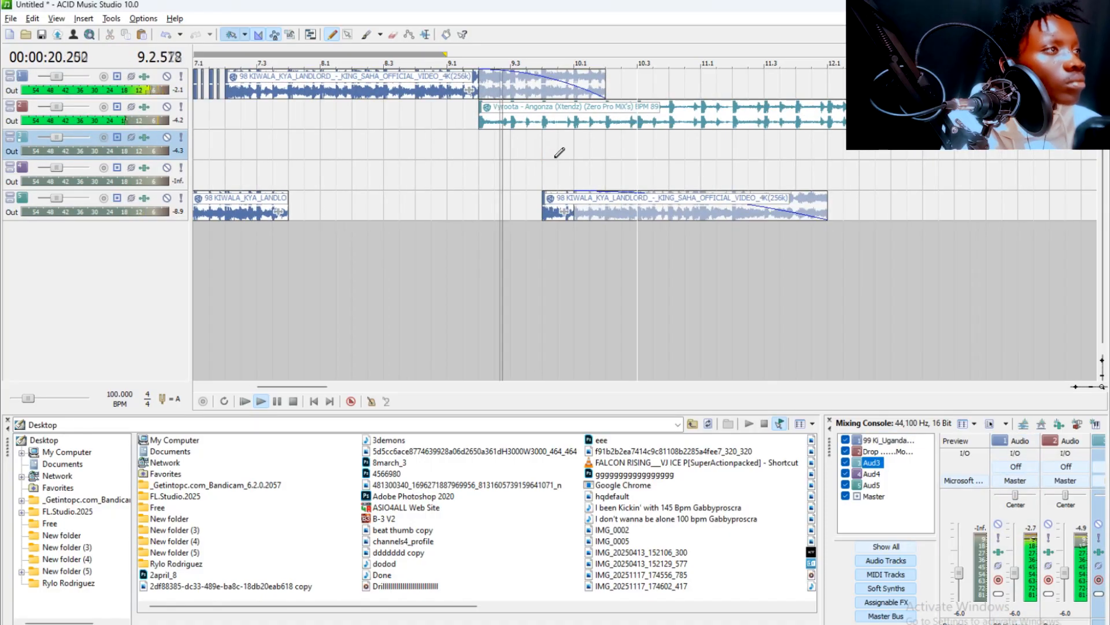
Listen through the Vyroota section, then add the 97 Nakkiriza song from New folder (5) to track 1 at 11.1.000.
click(668, 118)
scroll(665, 113, down, 2)
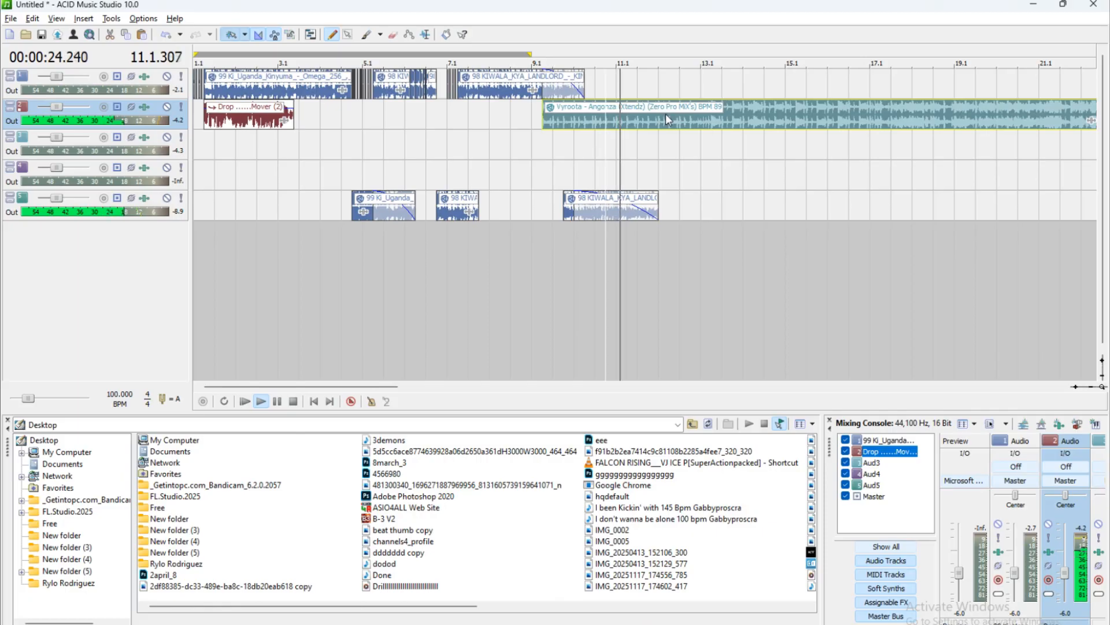
click(649, 153)
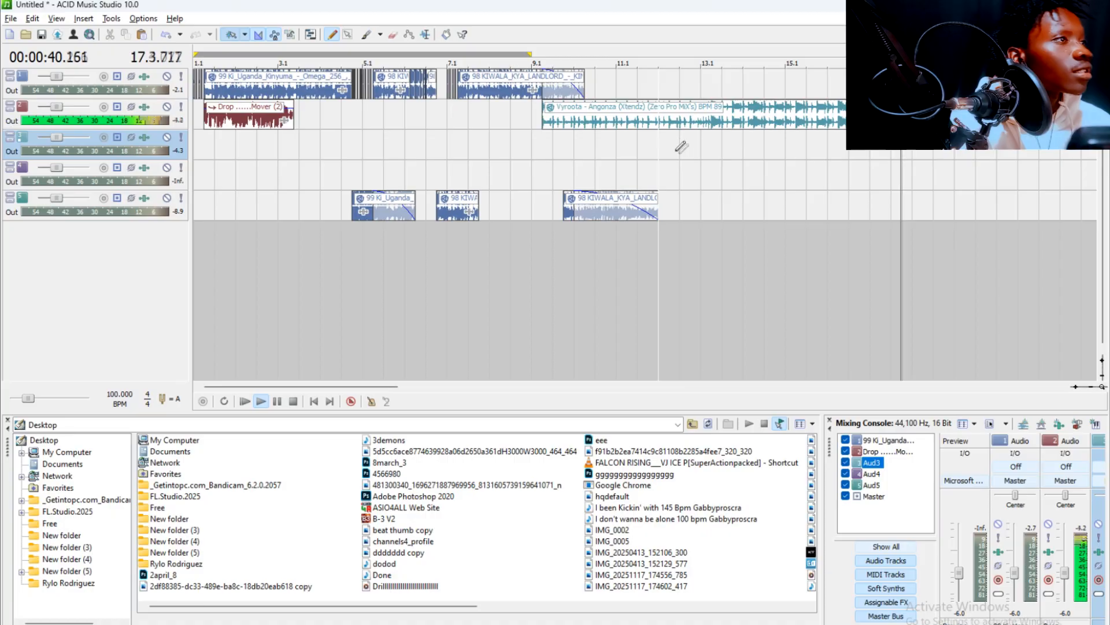
key(space)
key(space)
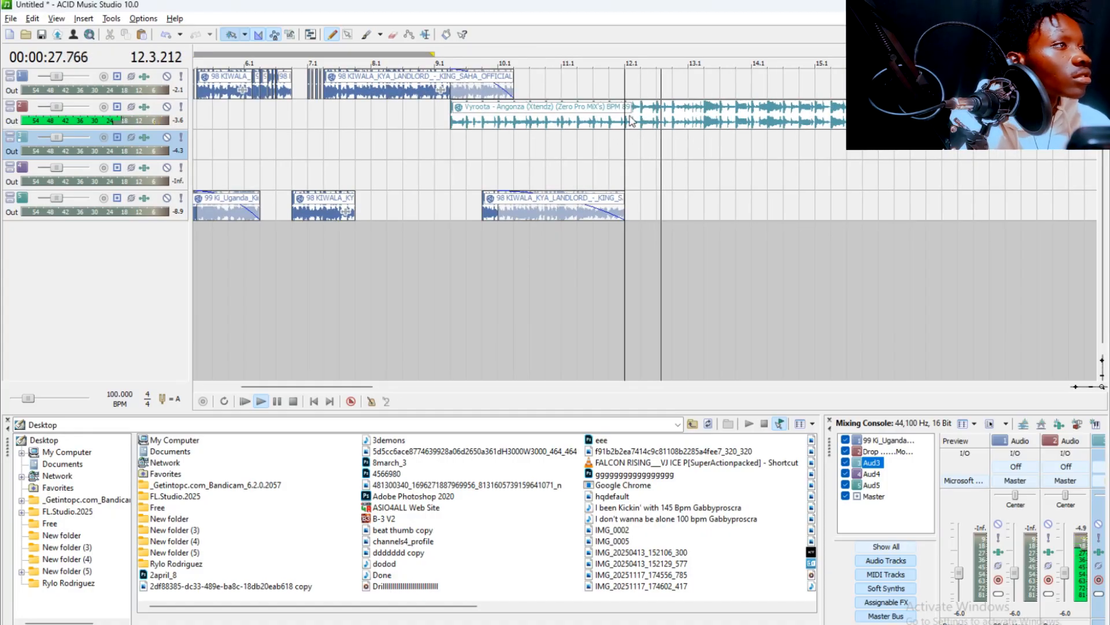
key(space)
click(482, 144)
key(alt+Tab)
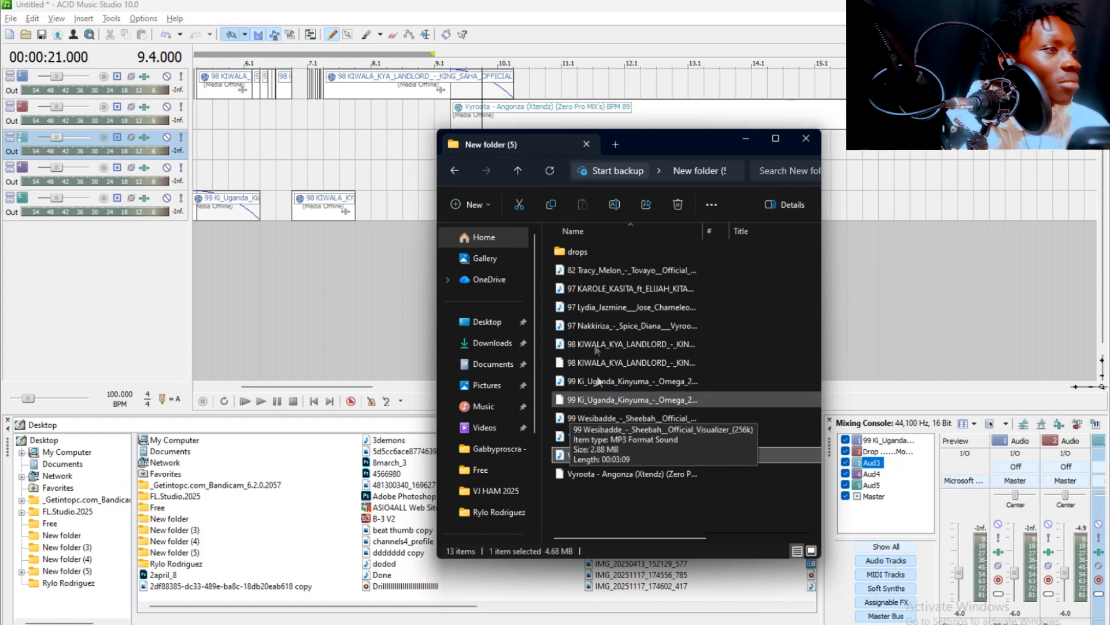
click(590, 317)
drag(589, 327, 566, 87)
Set the initial tempo of the Nakkiriza clip on track 1 to 97 BPM in its clip properties.
right_click(581, 75)
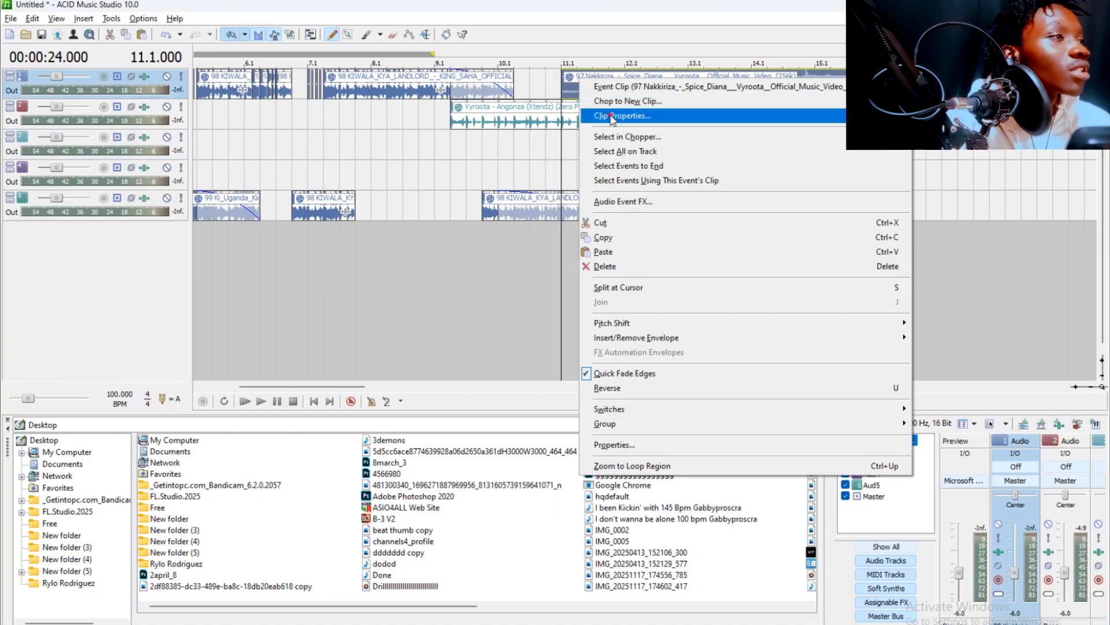
click(613, 114)
click(87, 76)
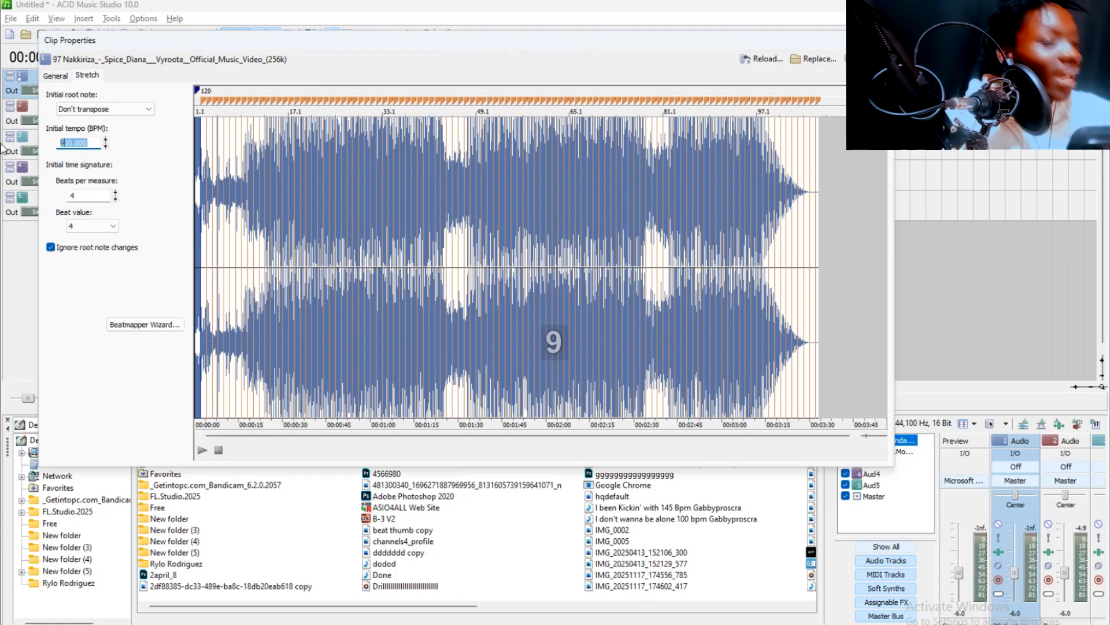
click(483, 203)
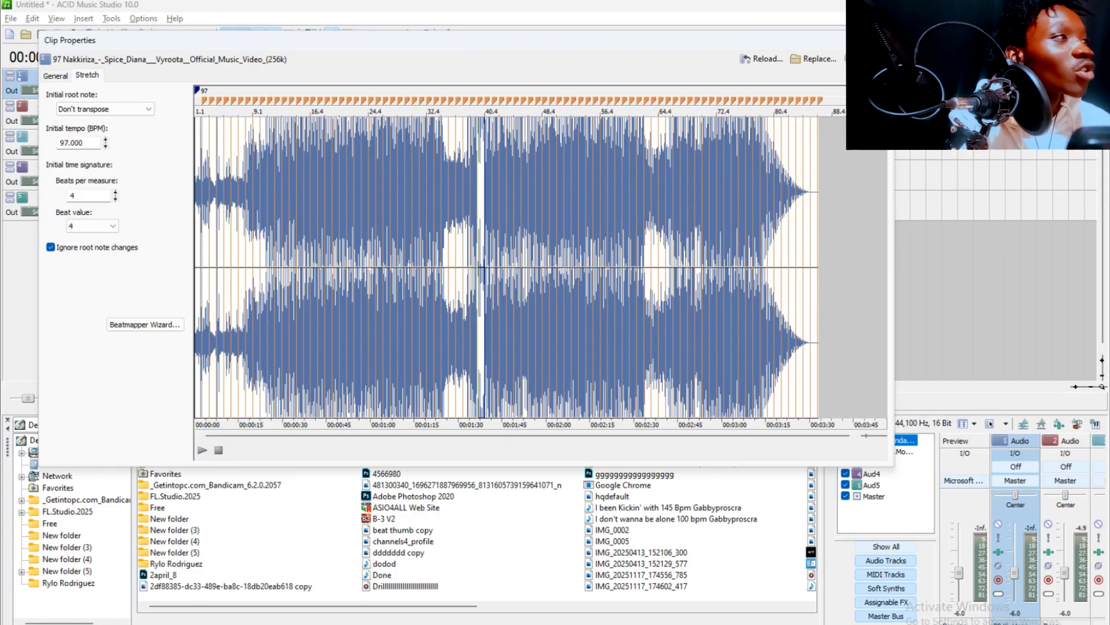
click(881, 40)
Play the Nakkiriza clip up to and from 21.1.000 to find a suitable entry point.
scroll(619, 264, down, 5)
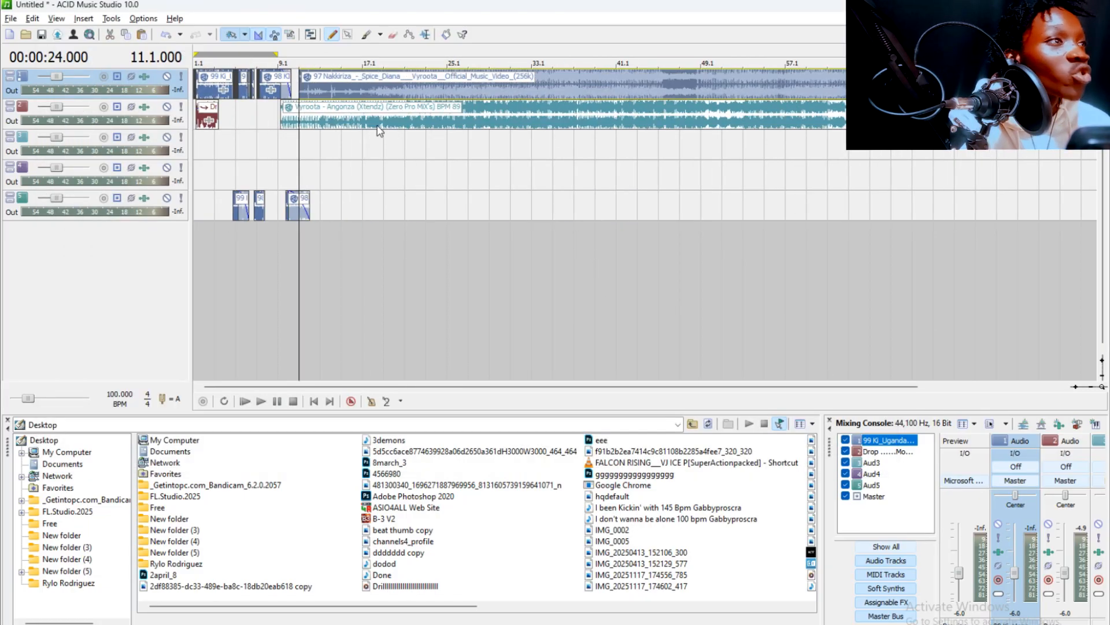
scroll(468, 118, up, 2)
drag(484, 106, 483, 174)
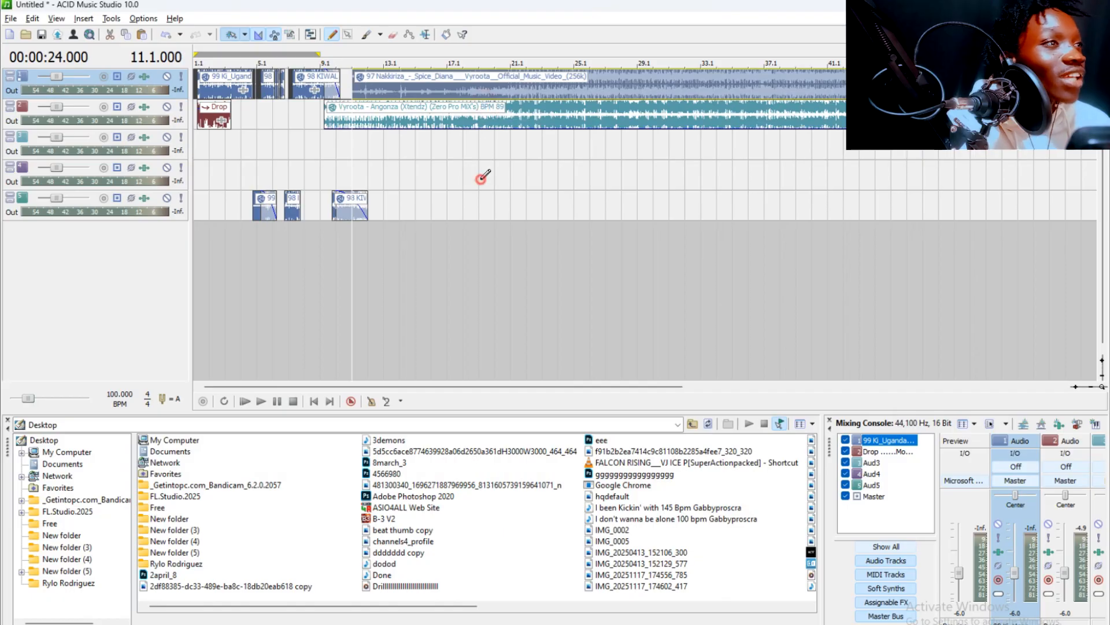
click(481, 179)
scroll(486, 177, up, 2)
key(space)
key(space)
click(706, 164)
scroll(706, 166, up, 3)
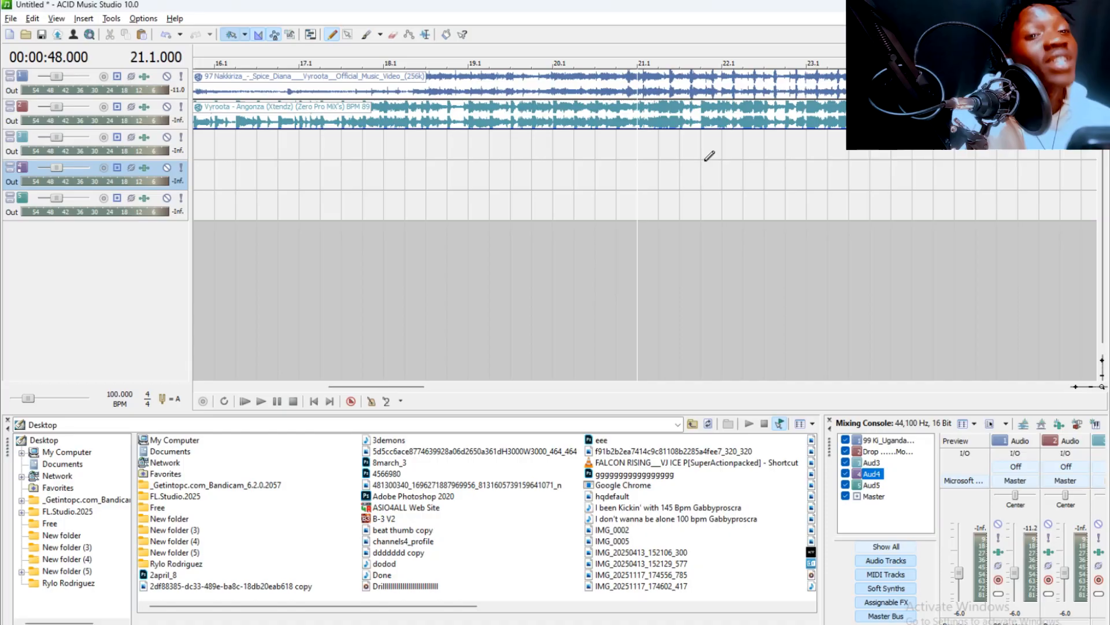
key(space)
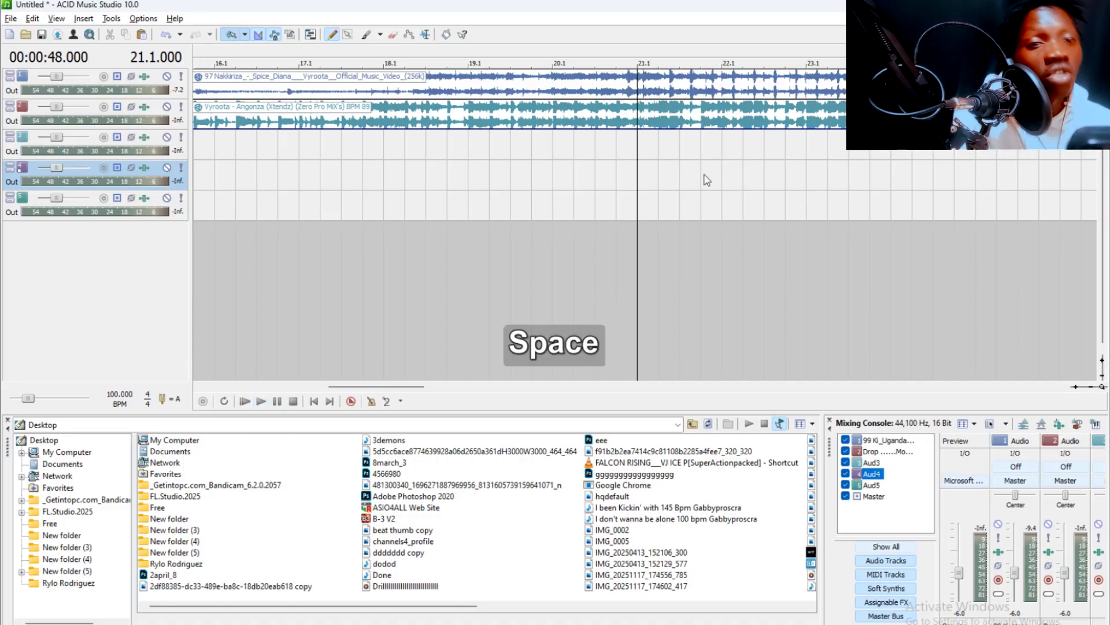
scroll(694, 163, up, 3)
key(space)
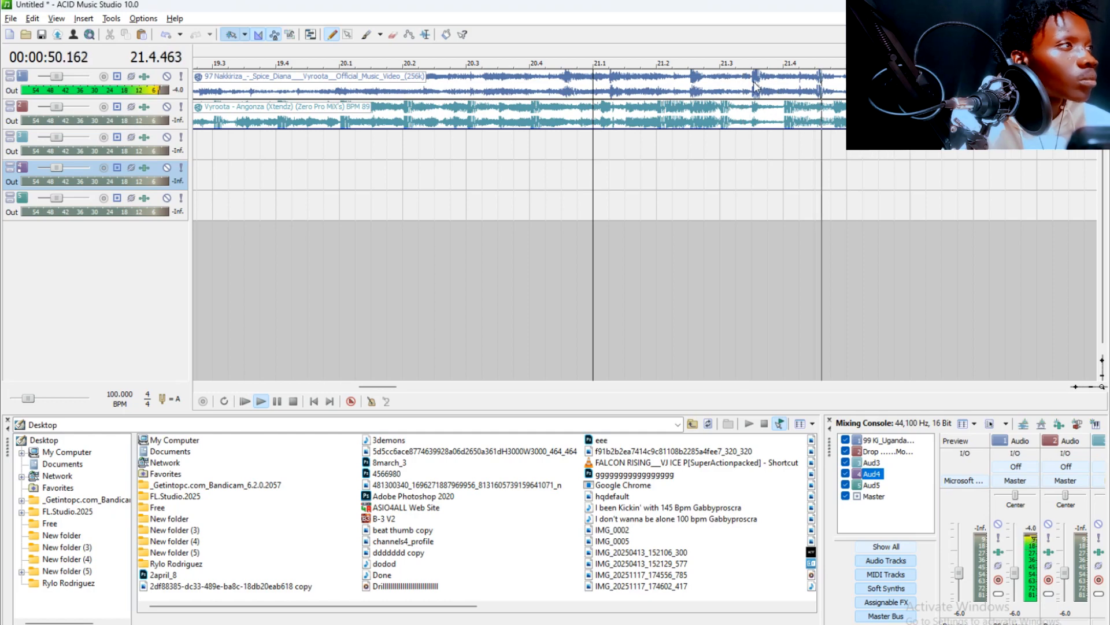
Split the Nakkiriza clip on track 1 at about 21.3.384 and delete the part before the split.
click(753, 81)
scroll(752, 80, up, 3)
key(space)
key(s)
scroll(613, 87, down, 3)
click(582, 90)
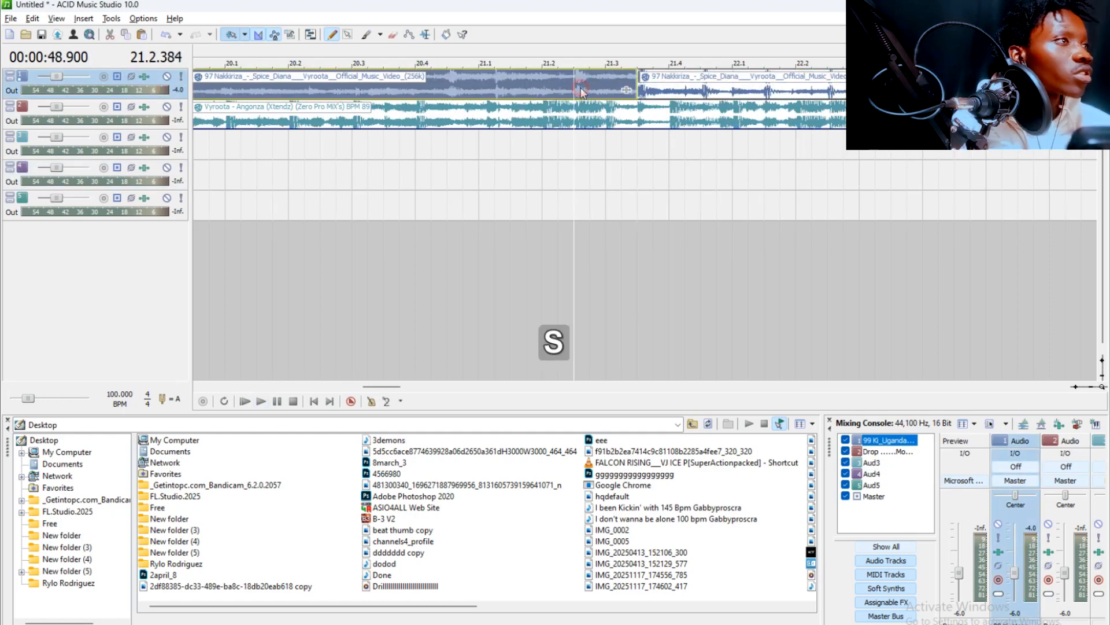
scroll(583, 90, down, 3)
key(Delete)
Move the remaining Nakkiriza clip on track 1 back to start near 11.1.000 and play the transition into it.
scroll(555, 96, down, 3)
drag(525, 91, 413, 91)
click(303, 149)
scroll(324, 141, up, 2)
key(space)
scroll(359, 141, up, 3)
click(553, 146)
key(space)
key(space)
Shift the Nakkiriza clip to about 11.2.000, extend its start back to 10.4.000, and play from 9.1.000.
scroll(752, 145, up, 2)
scroll(782, 130, down, 1)
drag(746, 91, 768, 92)
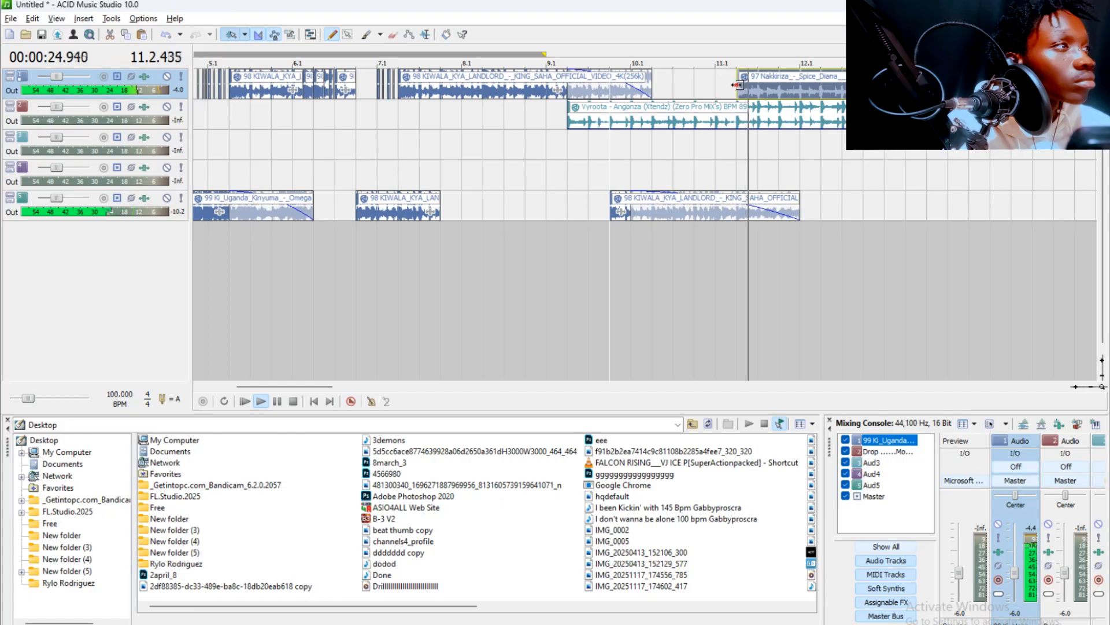
drag(741, 91, 688, 93)
key(space)
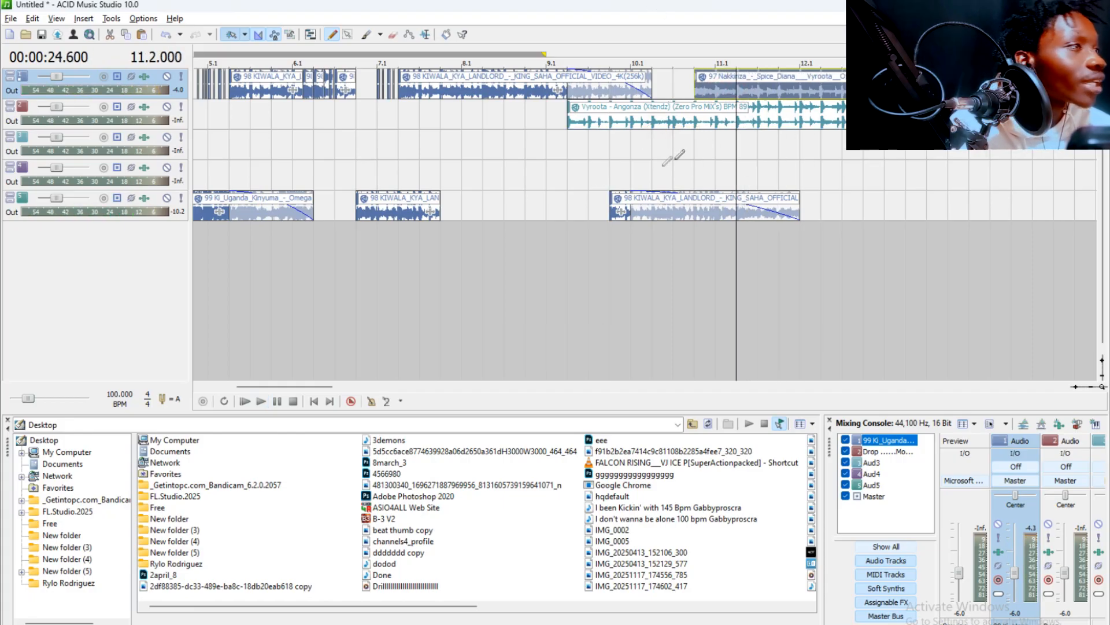
click(588, 183)
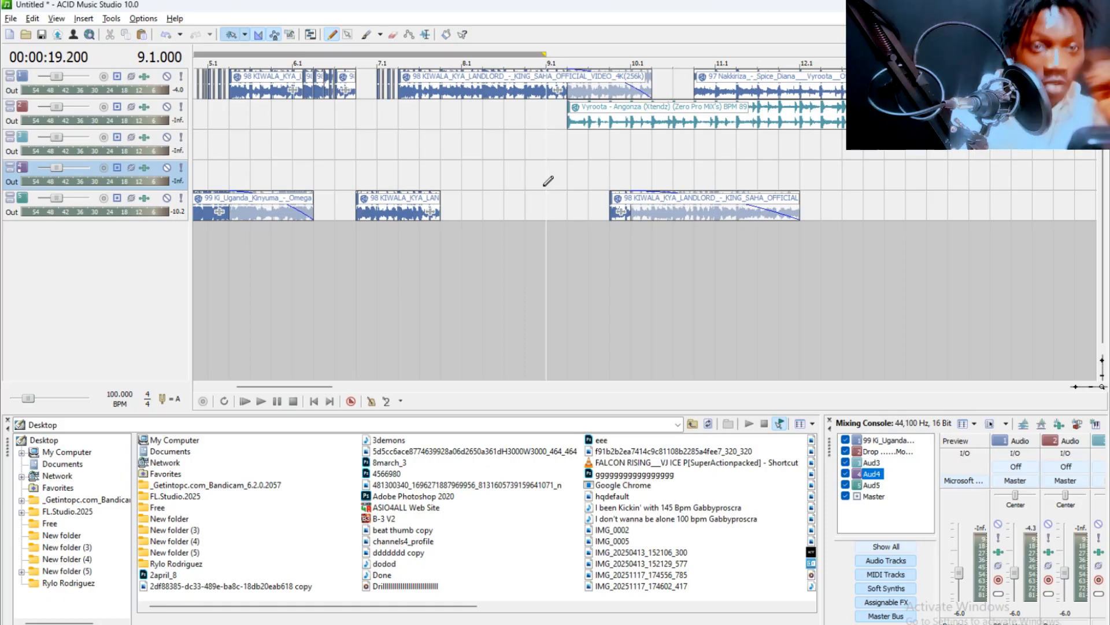
key(space)
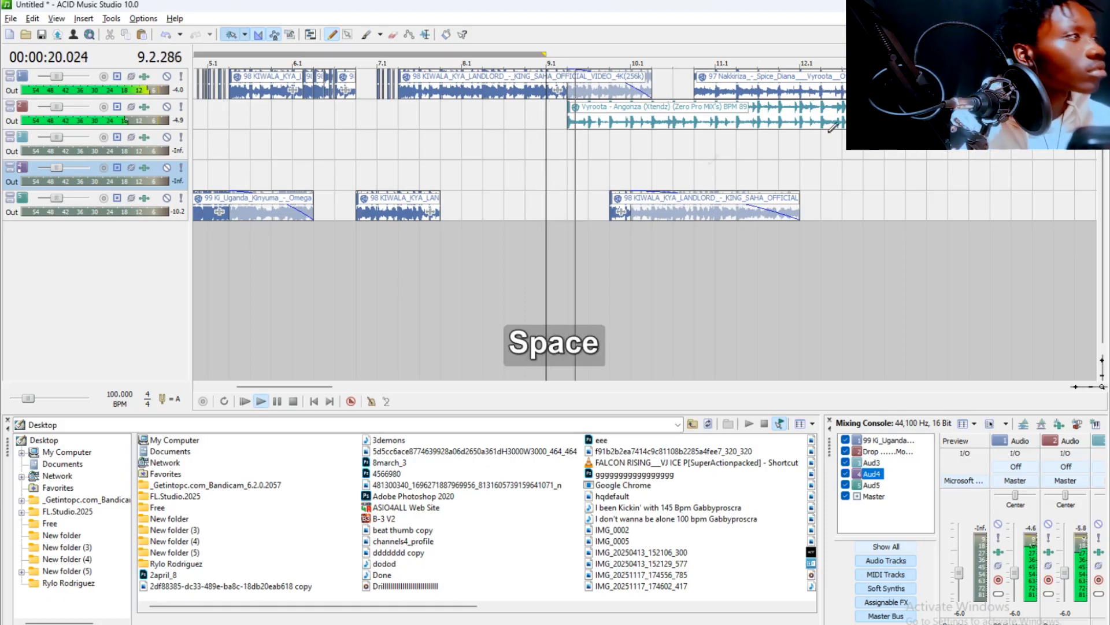
Shorten the Vyroota - Angonza clip on track 2 to end at 12.1.000 with a fade-out from about 9.4.000, and play it.
click(805, 115)
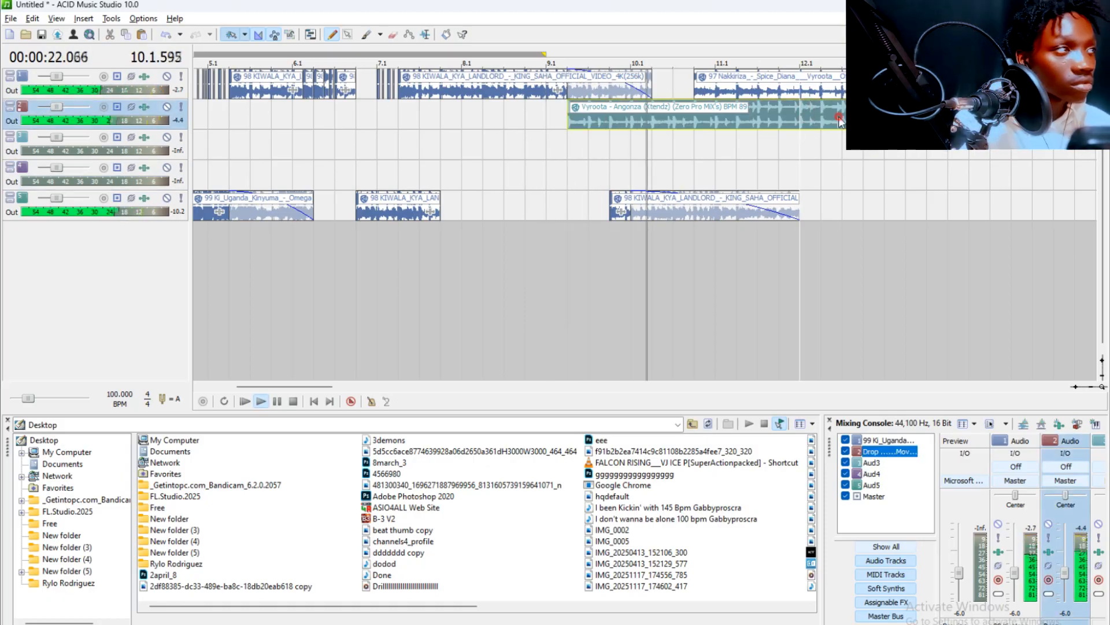
key(s)
key(Delete)
drag(841, 101, 651, 116)
click(650, 141)
key(space)
key(space)
drag(841, 119, 801, 120)
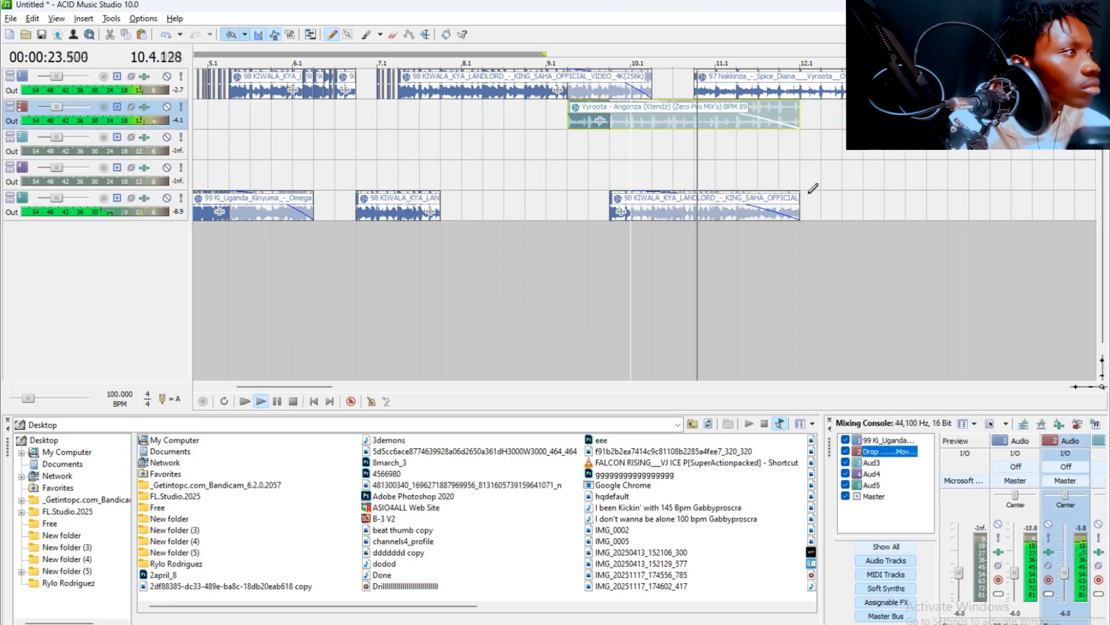
click(783, 139)
scroll(636, 148, up, 3)
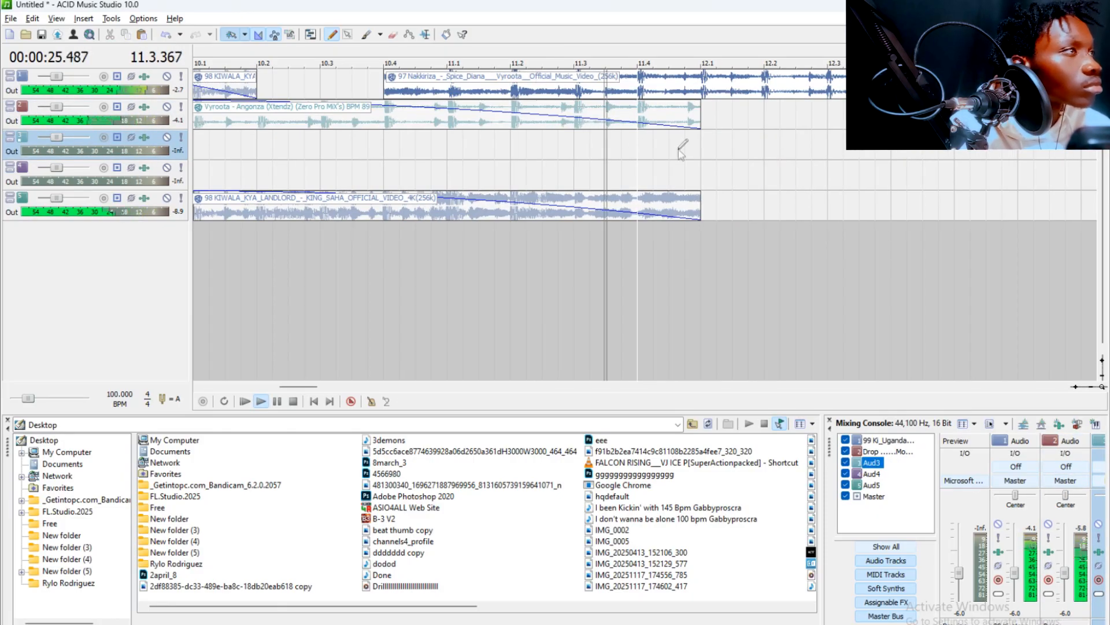
scroll(687, 142, down, 3)
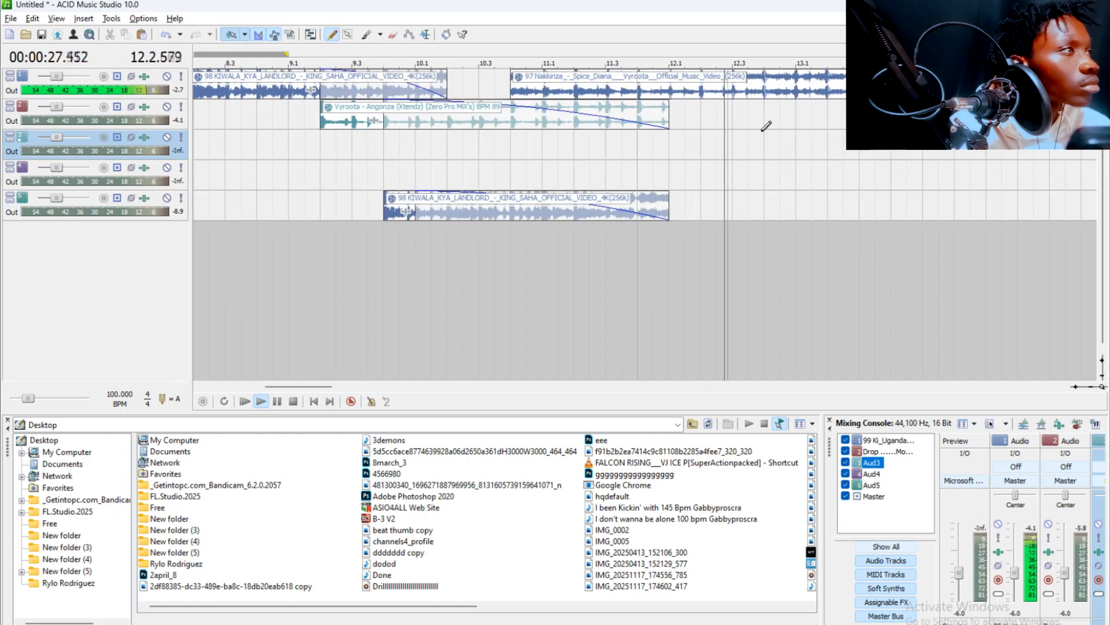
click(771, 87)
scroll(771, 86, up, 2)
key(space)
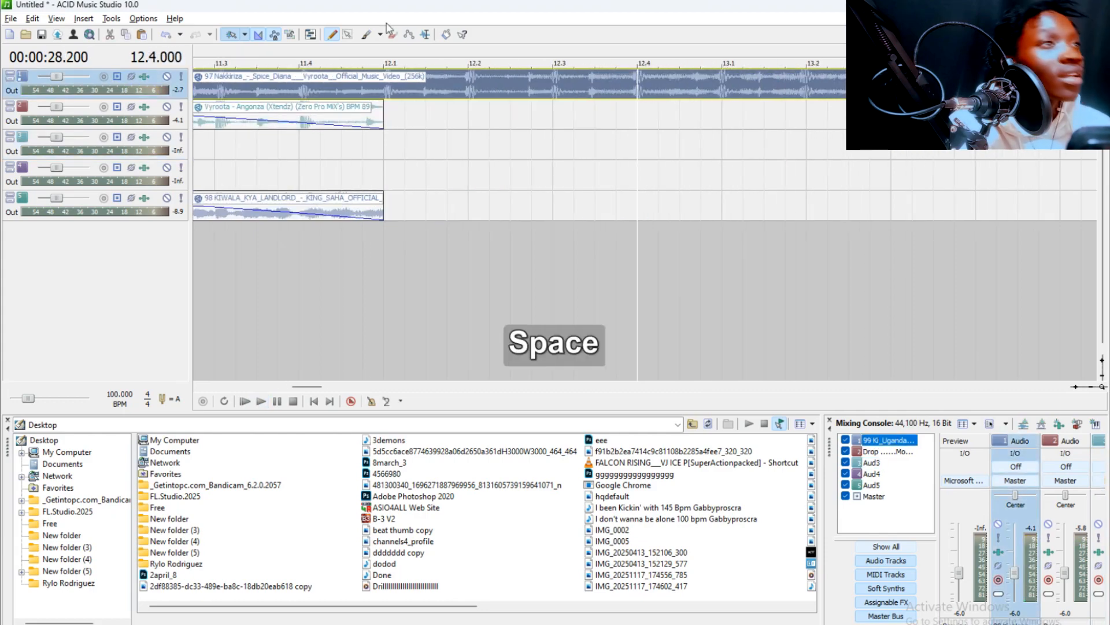
click(393, 35)
scroll(668, 136, up, 1)
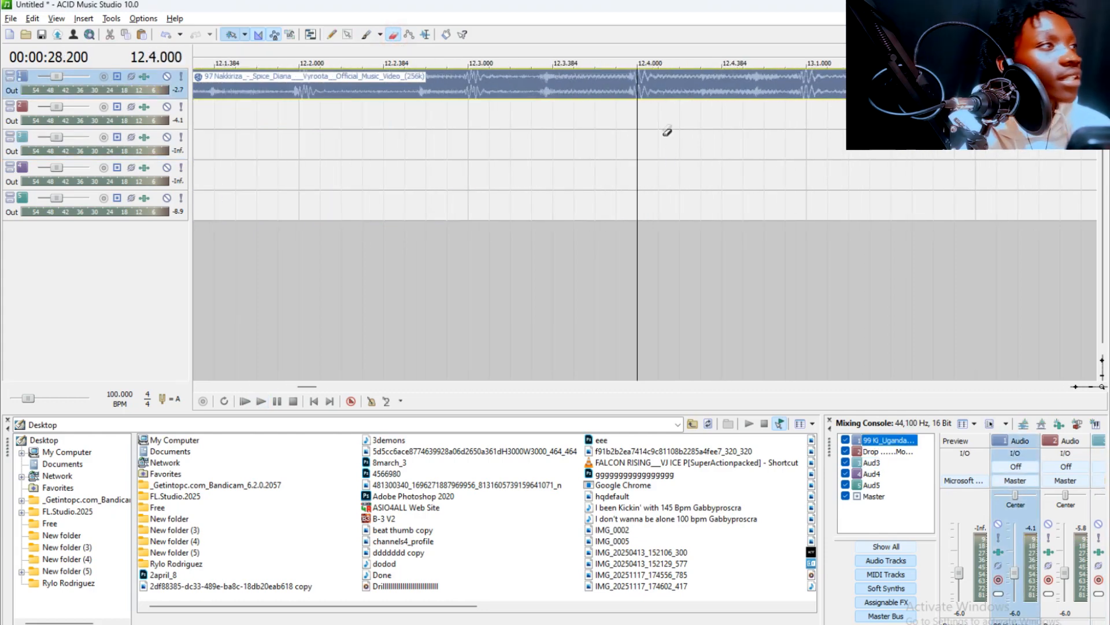
click(670, 89)
key(space)
key(space)
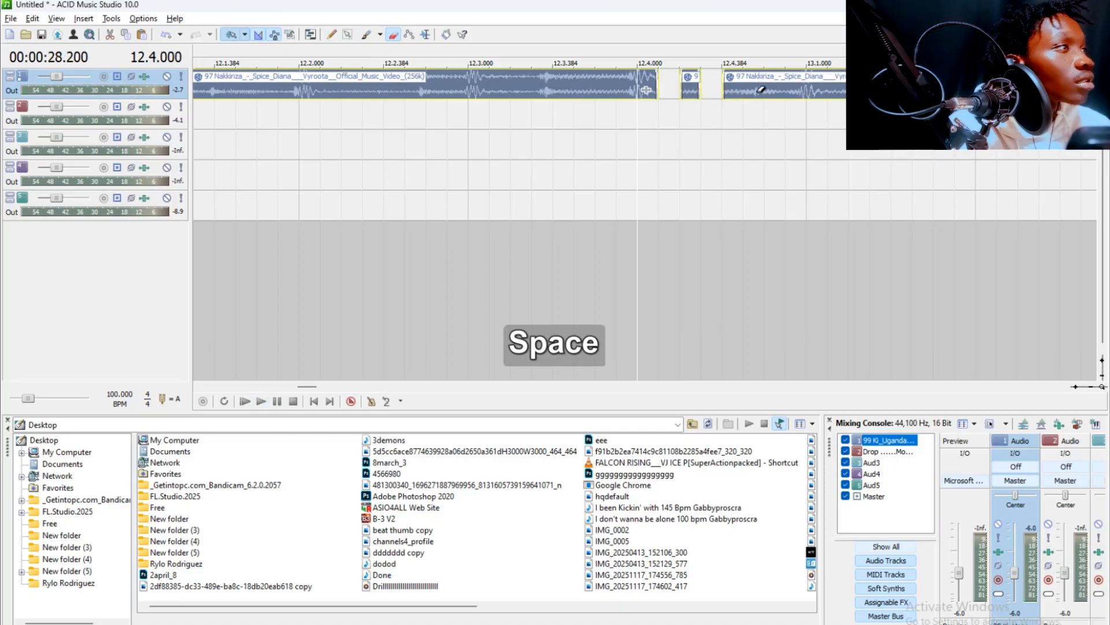
key(ctrl+z)
key(ctrl+z)
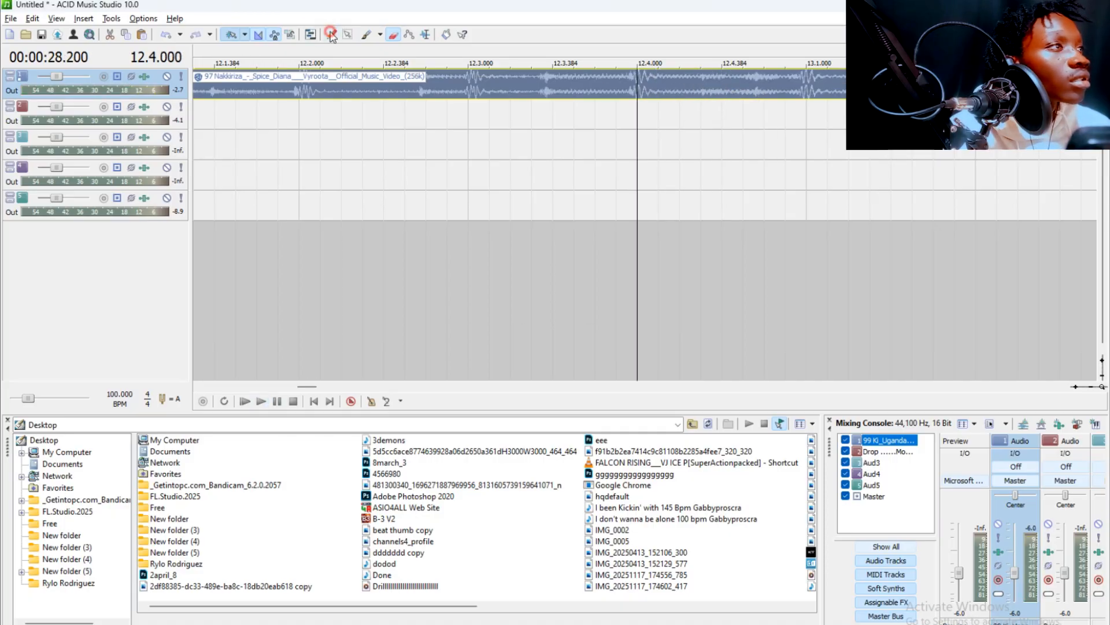
Play the Nakkiriza clip on track 1 from 12.4.000 and examine its waveform for the stutter point.
key(d)
scroll(636, 91, up, 1)
key(space)
scroll(694, 92, up, 2)
key(space)
scroll(667, 78, up, 4)
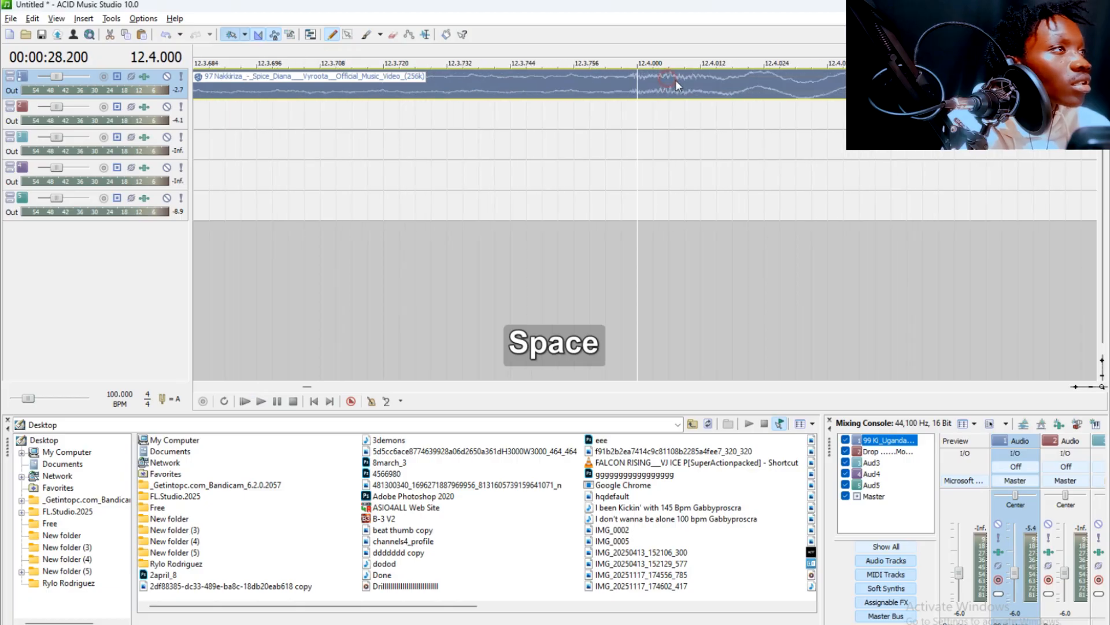
key(space)
scroll(672, 87, down, 6)
key(space)
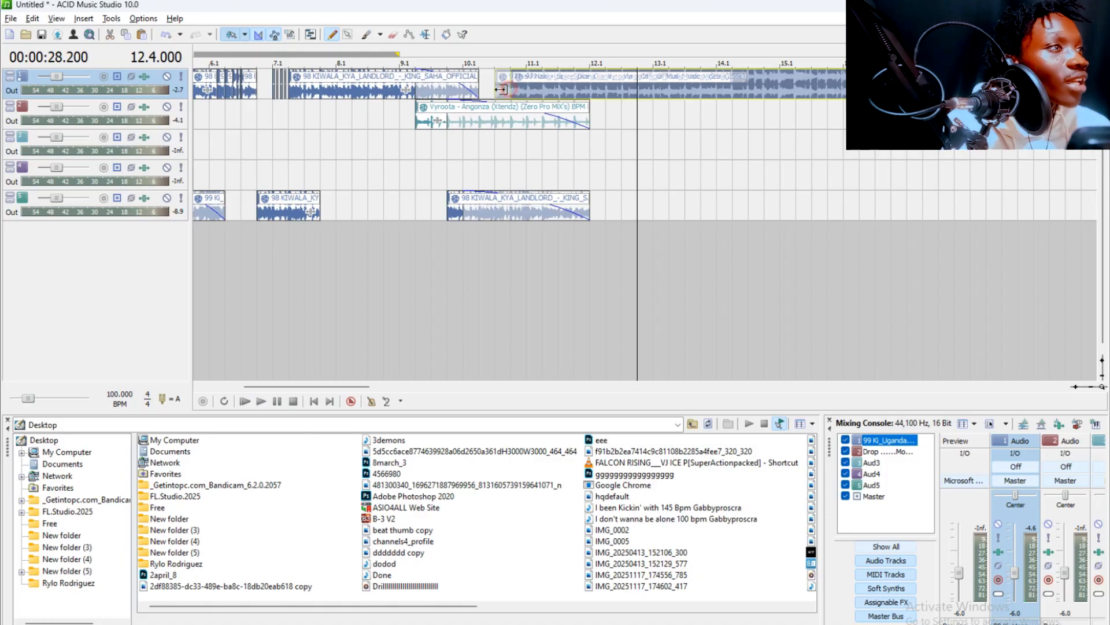
Erase two short gaps in the Nakkiriza clip on track 1, at about 12.4.192 and 12.4.576, and play them from 12.4.000.
scroll(498, 93, up, 3)
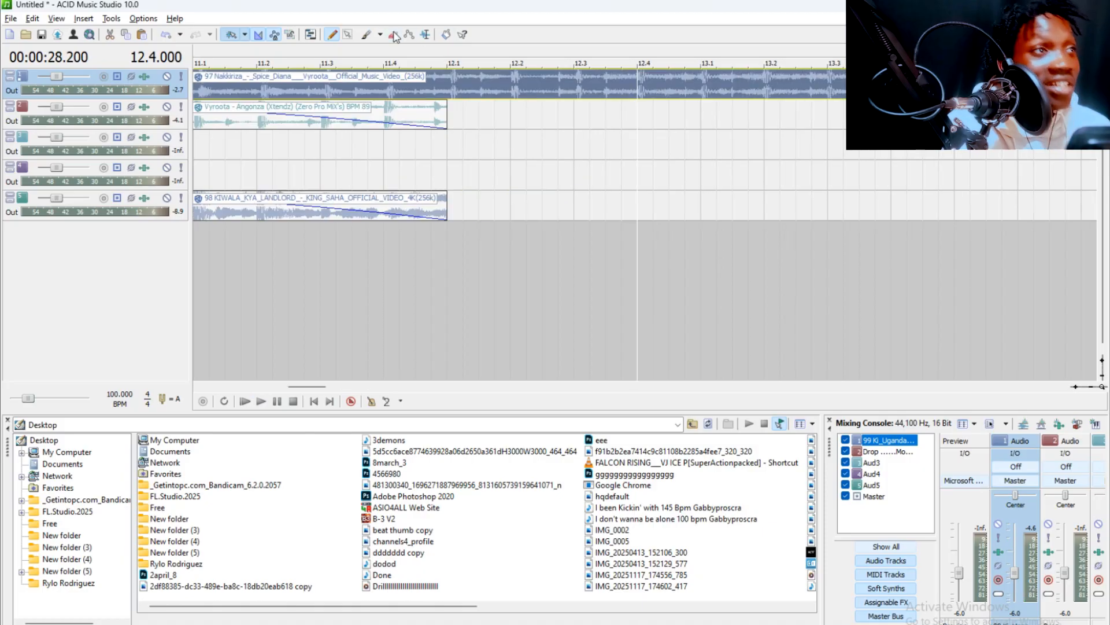
scroll(675, 219, up, 2)
key(space)
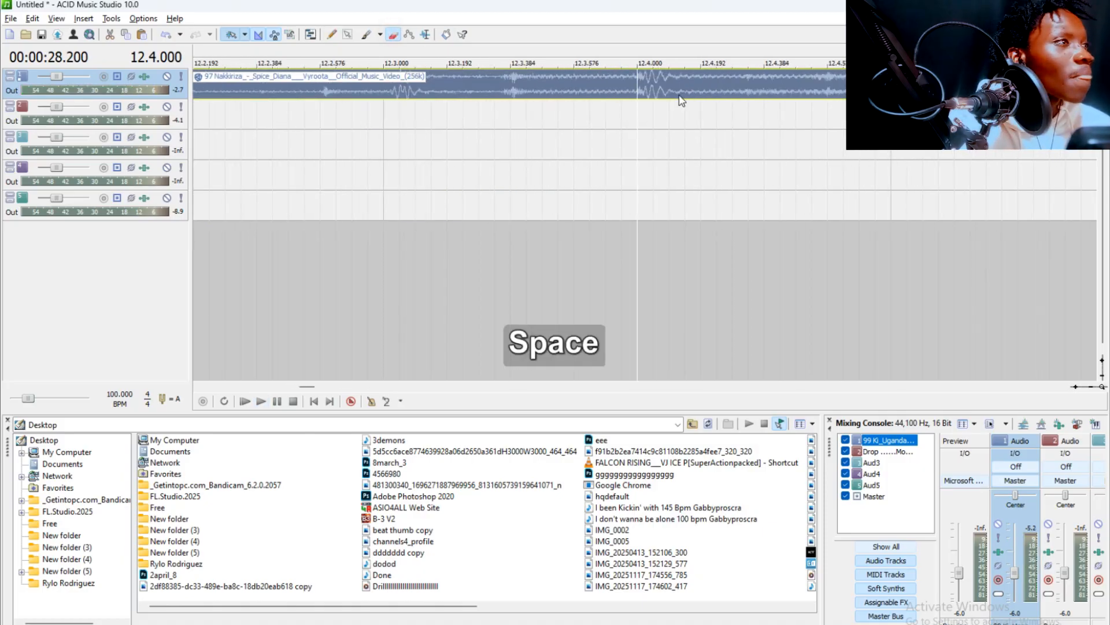
scroll(676, 90, down, 2)
click(668, 88)
key(space)
key(space)
key(space)
click(713, 92)
scroll(819, 128, up, 1)
key(space)
key(space)
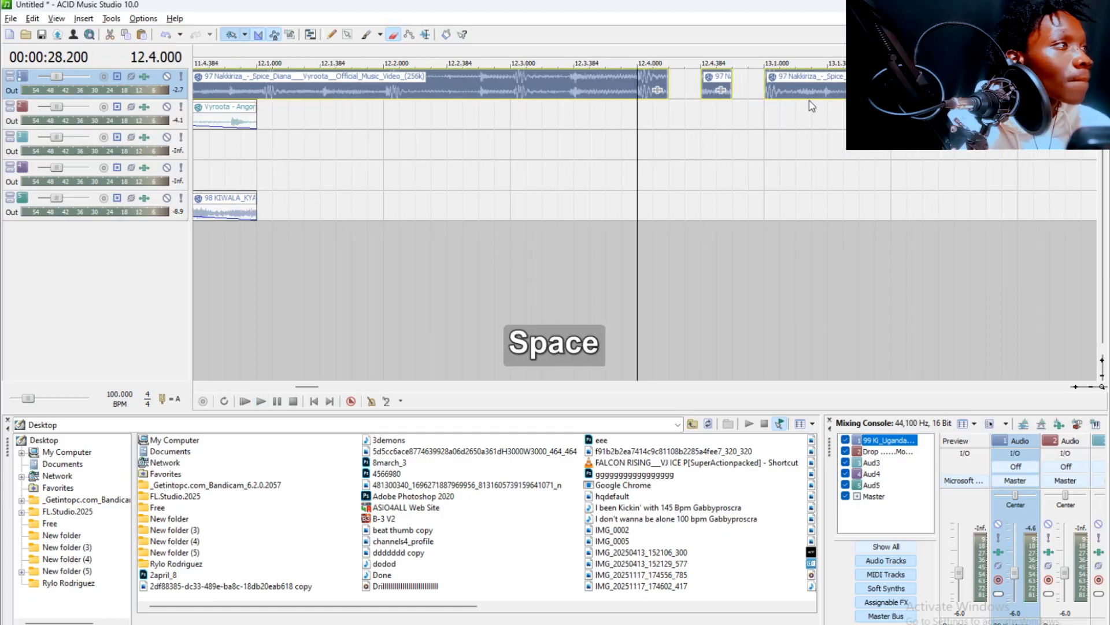
key(space)
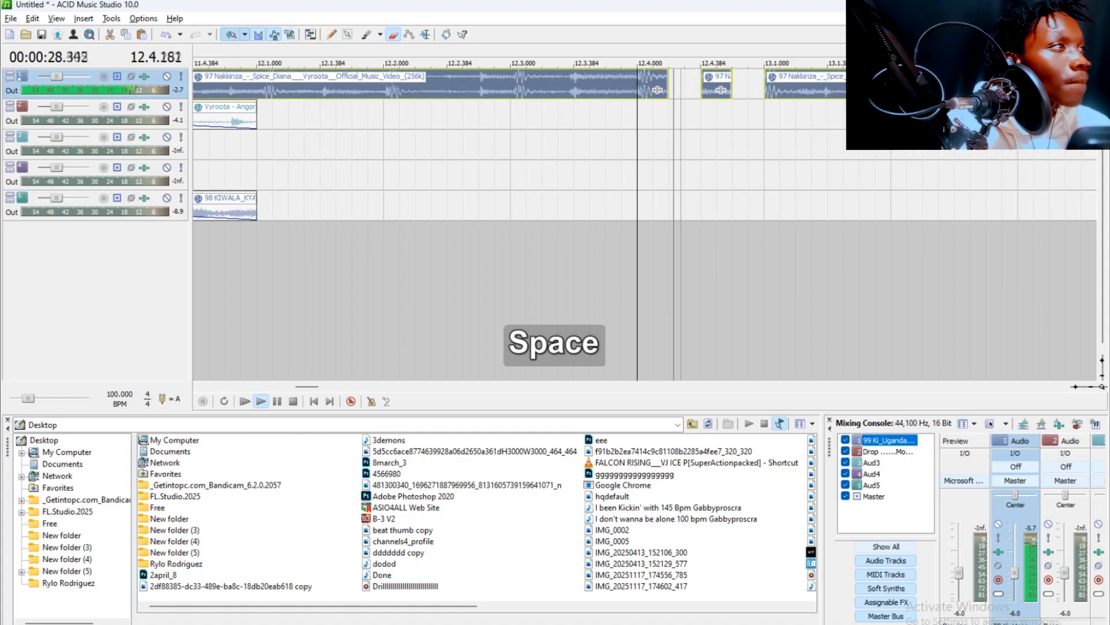
key(space)
Erase three shorter gaps in the Nakkiriza clip between about 13.1.096 and 13.1.576, and play the stutter from 13.1.000.
click(761, 50)
scroll(819, 119, up, 1)
click(675, 81)
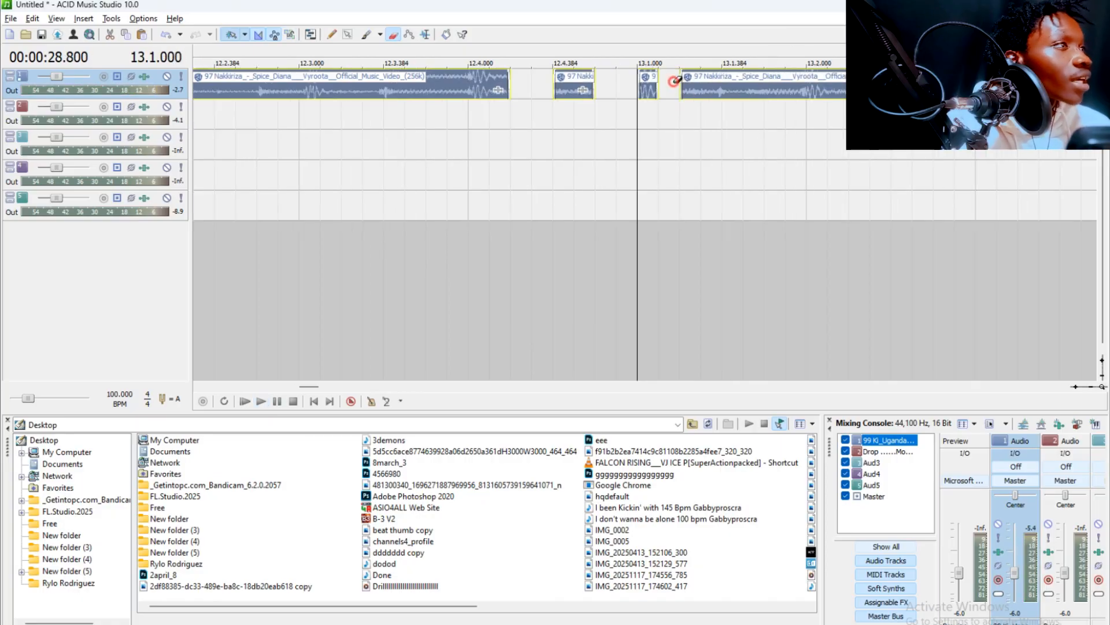
key(space)
key(space)
click(755, 87)
key(space)
key(space)
key(space)
key(space)
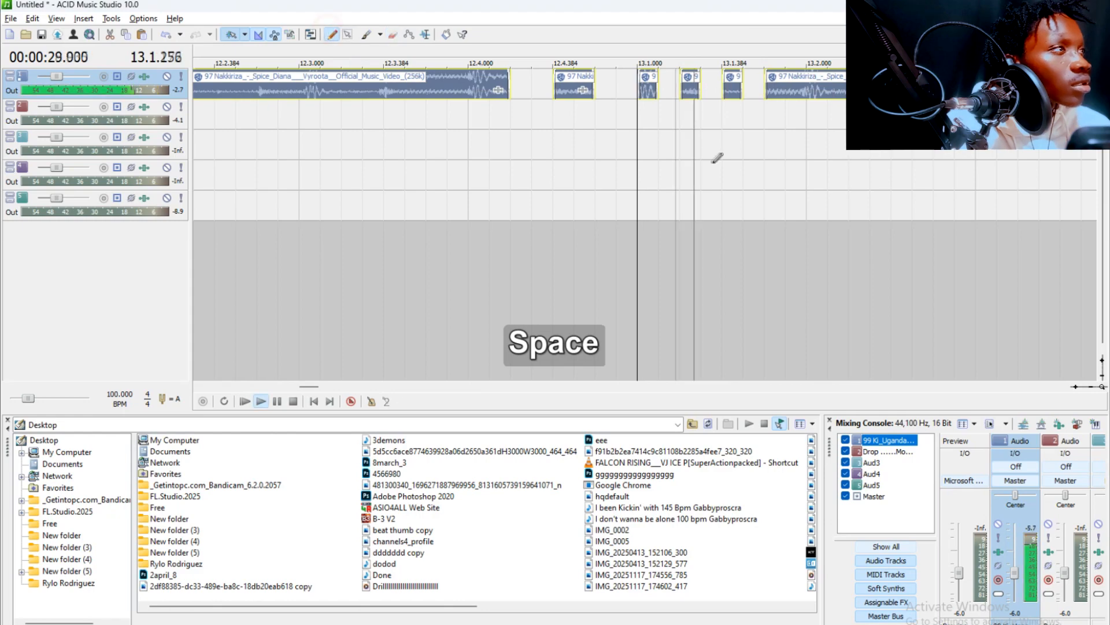
Play the Nakkiriza clip past the stutter and split it at 13.3.000.
scroll(716, 145, down, 5)
click(679, 97)
key(space)
scroll(697, 100, up, 3)
key(space)
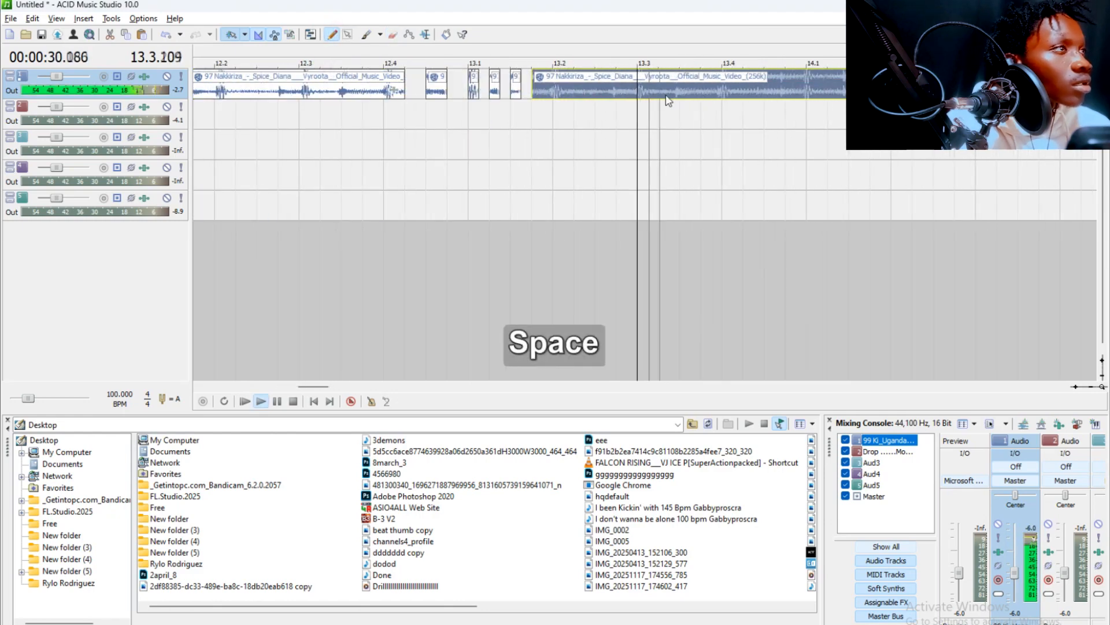
key(space)
key(s)
scroll(665, 98, up, 2)
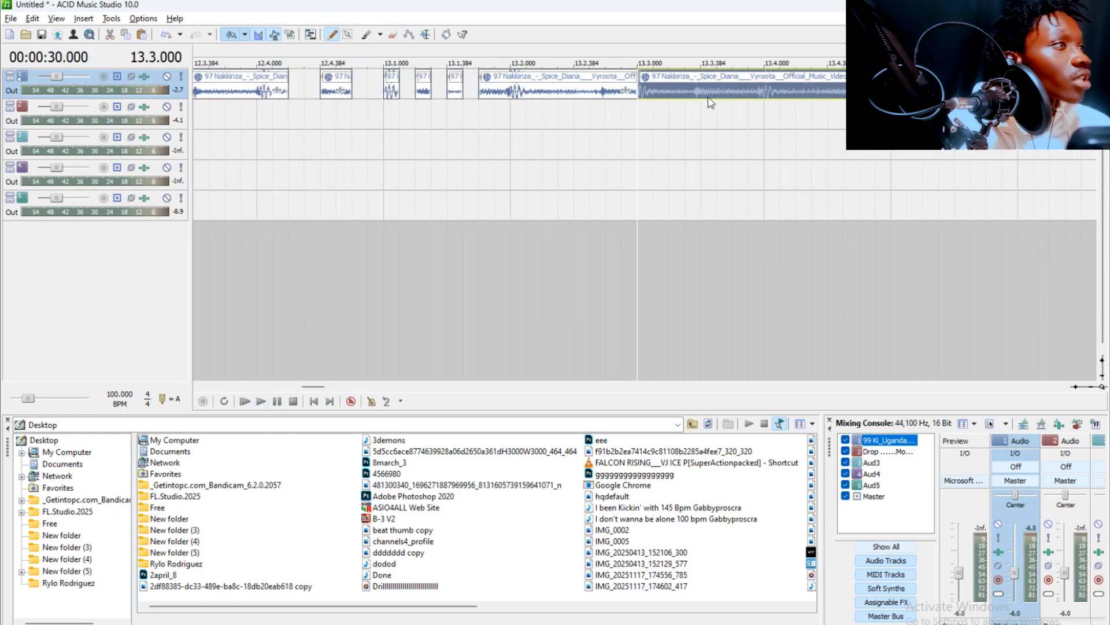
Split off a short Nakkiriza piece at about 13.3.192 and trim the remaining clip to start at 13.4.000.
click(665, 87)
key(s)
click(657, 89)
key(ctrl+x)
key(ctrl+z)
drag(670, 90, 706, 102)
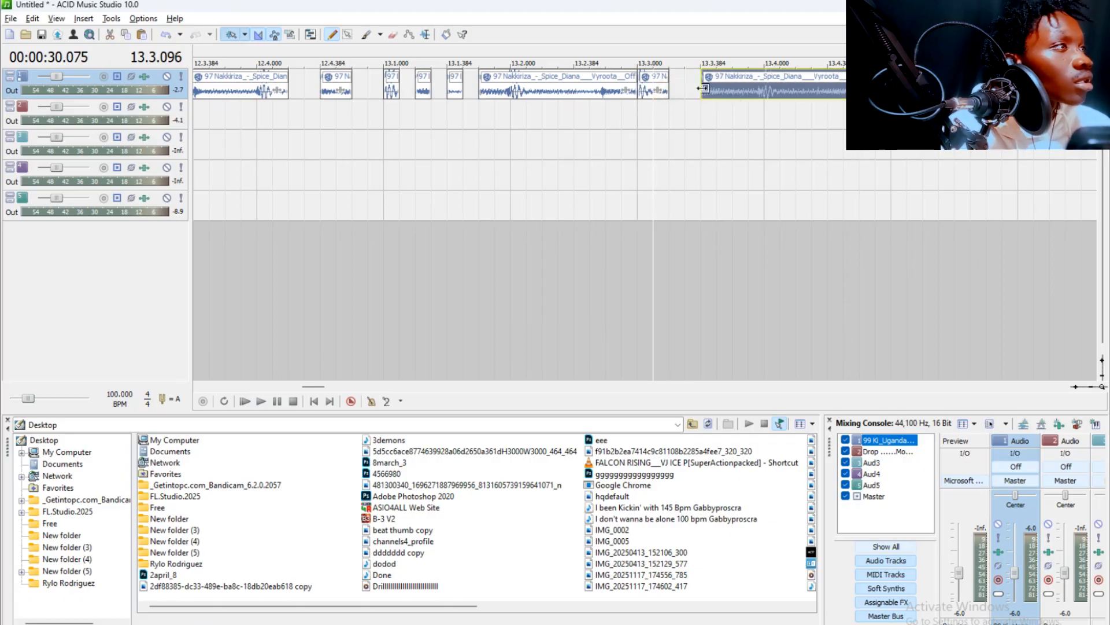
Duplicate the short 13.3.000 piece into the gap before 13.4.000 and play the resulting stutter.
click(657, 87)
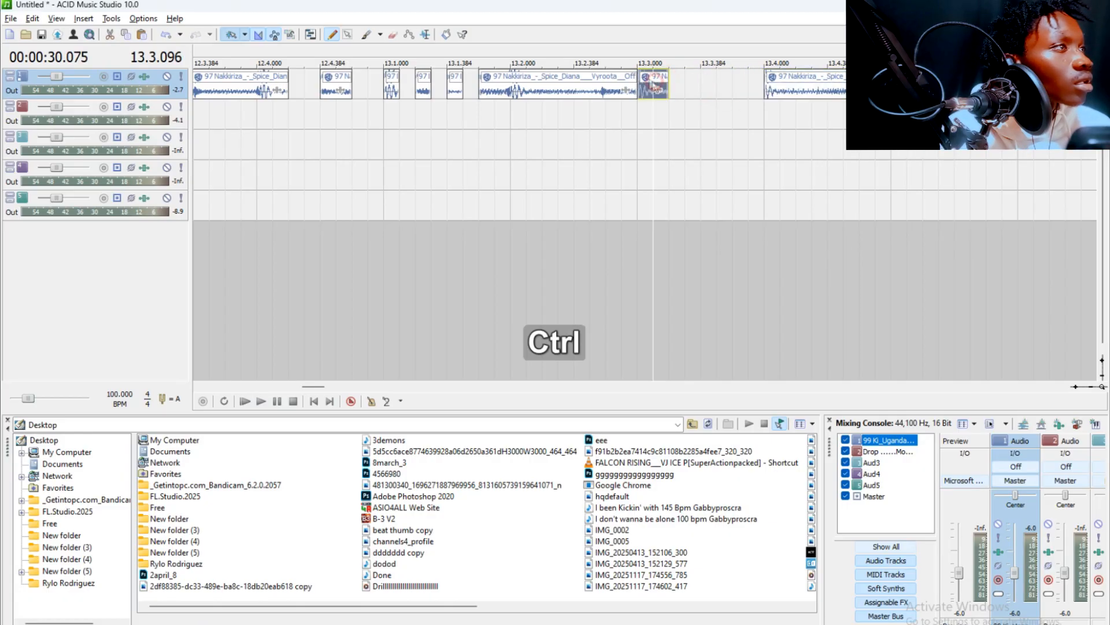
drag(701, 91, 718, 90)
key(space)
key(space)
key(space)
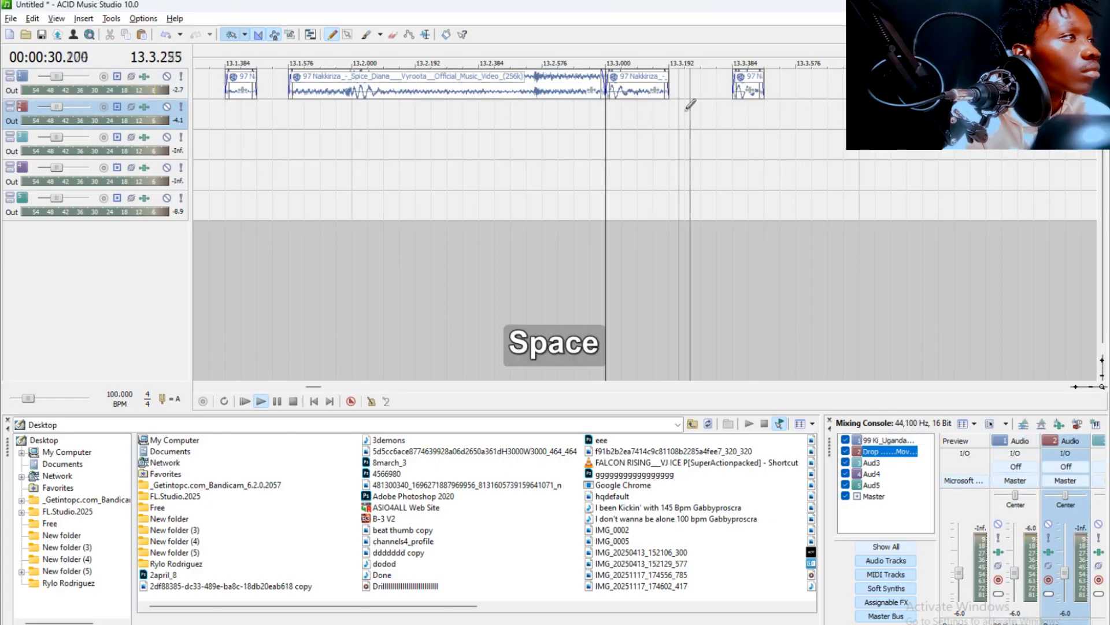
key(space)
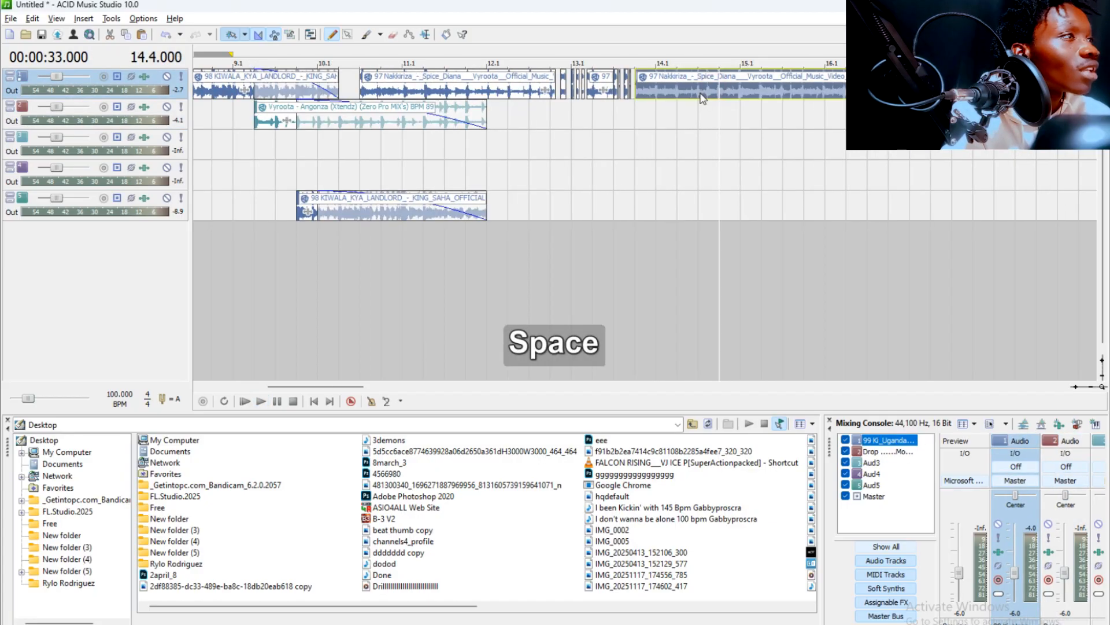
Move the Nakkiriza part after 14.3.000 to track 5 and extend the track 1 part to 14.4.000 with a fade-out.
click(698, 92)
key(s)
drag(703, 91, 724, 207)
mouse_move(697, 88)
mouse_down()
mouse_move(722, 91)
mouse_move(700, 75)
mouse_up()
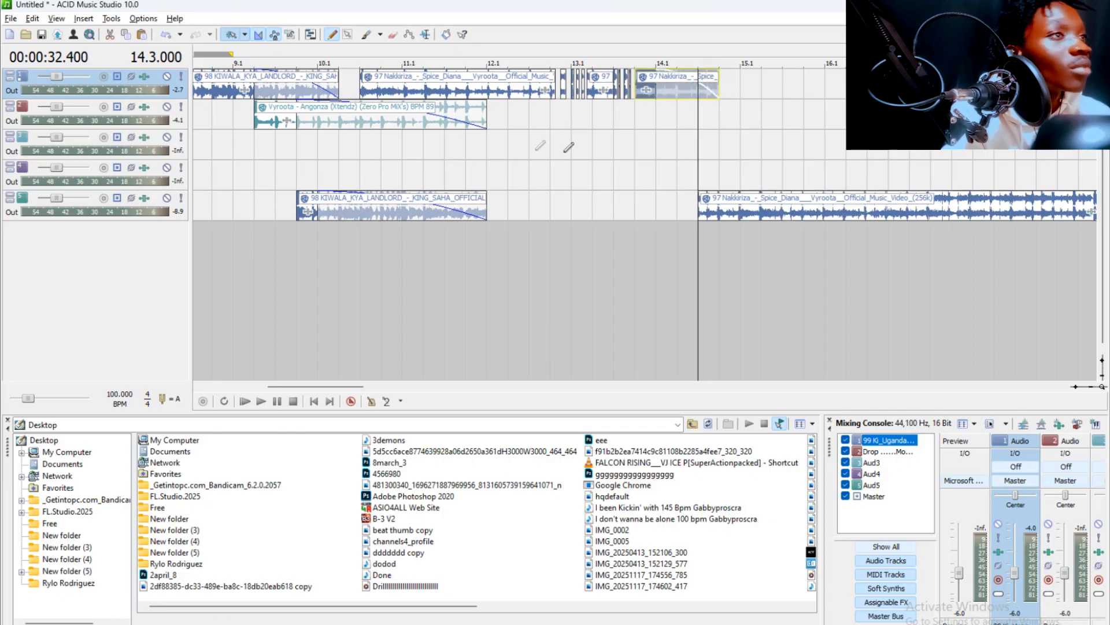
Try a copy of the 10.4.000 Nakkiriza clip at 15.1.000 on track 1 and play the mix from 11.3.000.
click(444, 88)
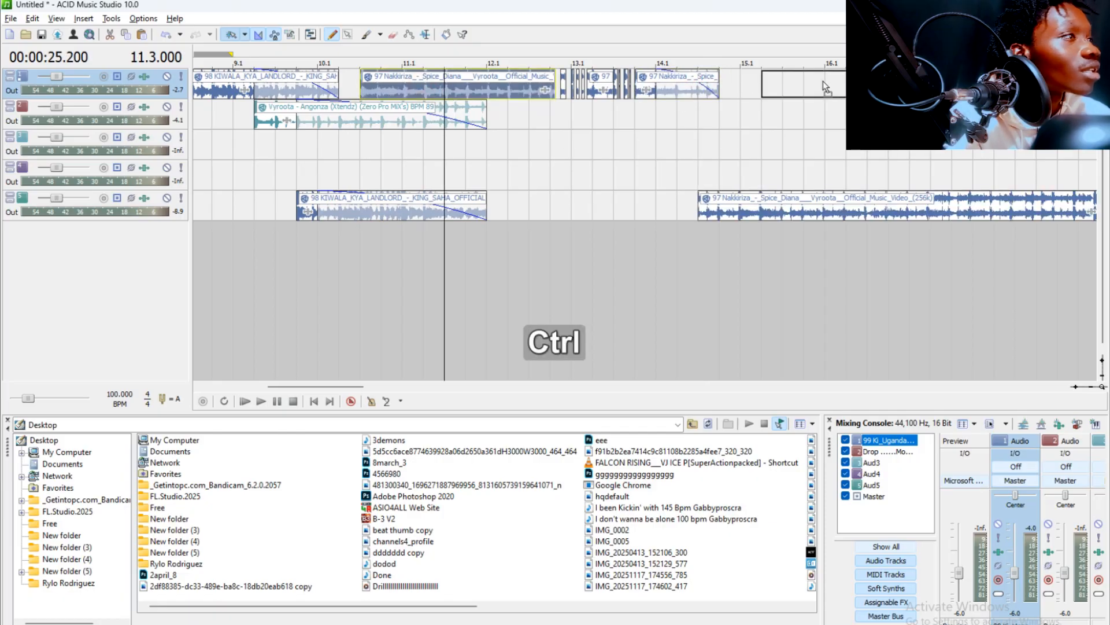
drag(824, 81, 803, 84)
key(space)
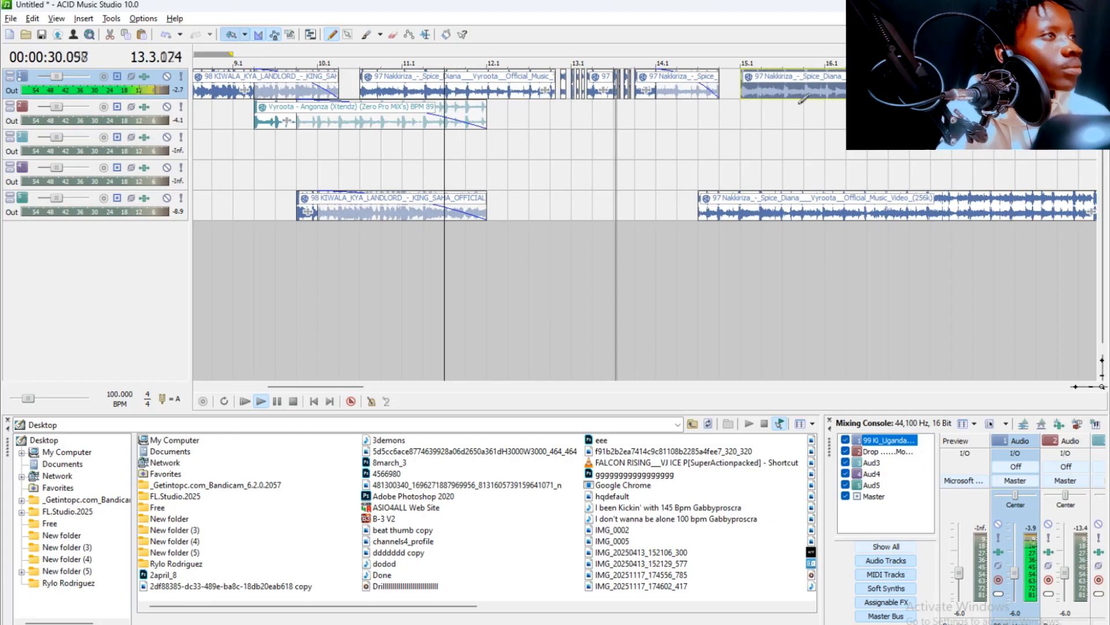
click(717, 116)
scroll(743, 120, up, 4)
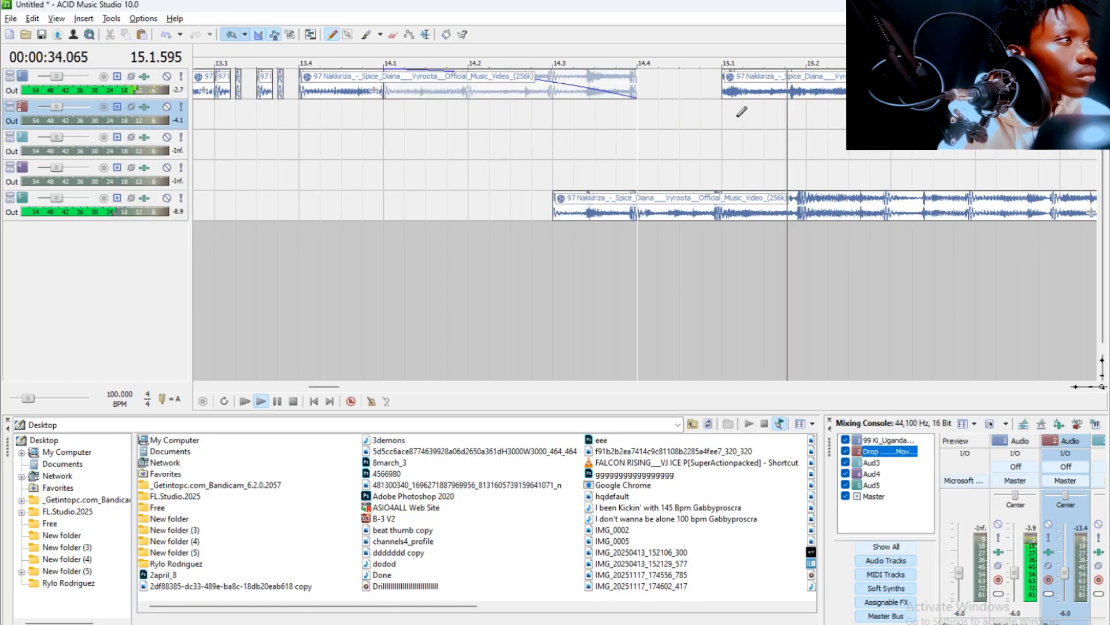
Try the copied Nakkiriza clip earlier on track 1, starting at about 14.4.192, and play it against track 5.
key(space)
drag(821, 86, 754, 92)
key(space)
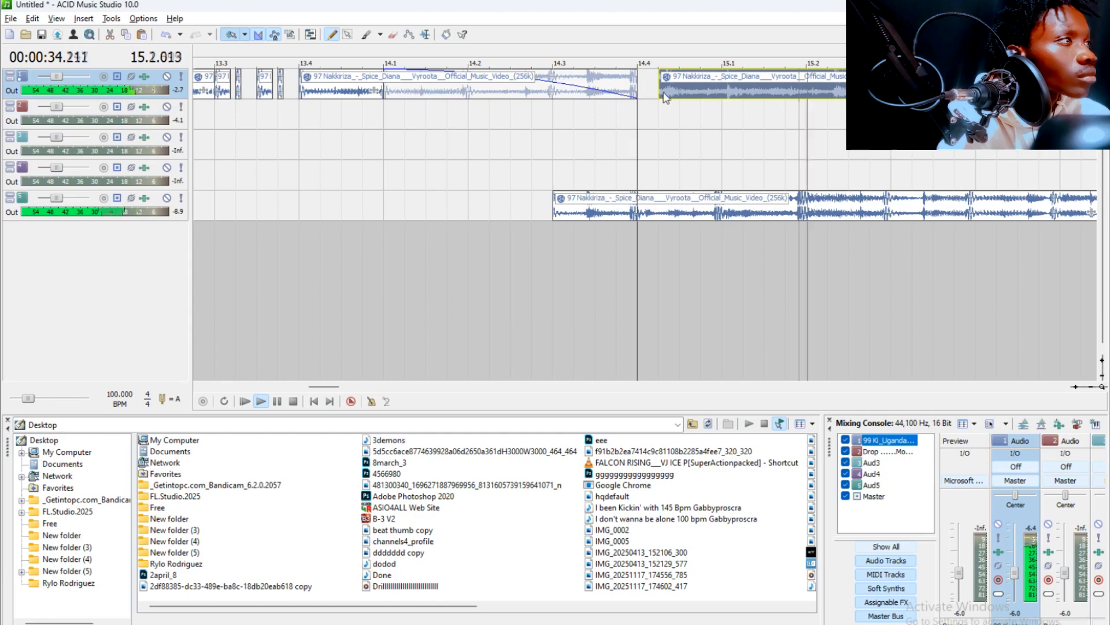
drag(658, 91, 772, 86)
key(space)
key(space)
Try the copied Nakkiriza clip at about 14.4.384 and play the overlap from 14.3.000.
click(555, 120)
key(space)
key(space)
key(space)
drag(754, 87, 701, 94)
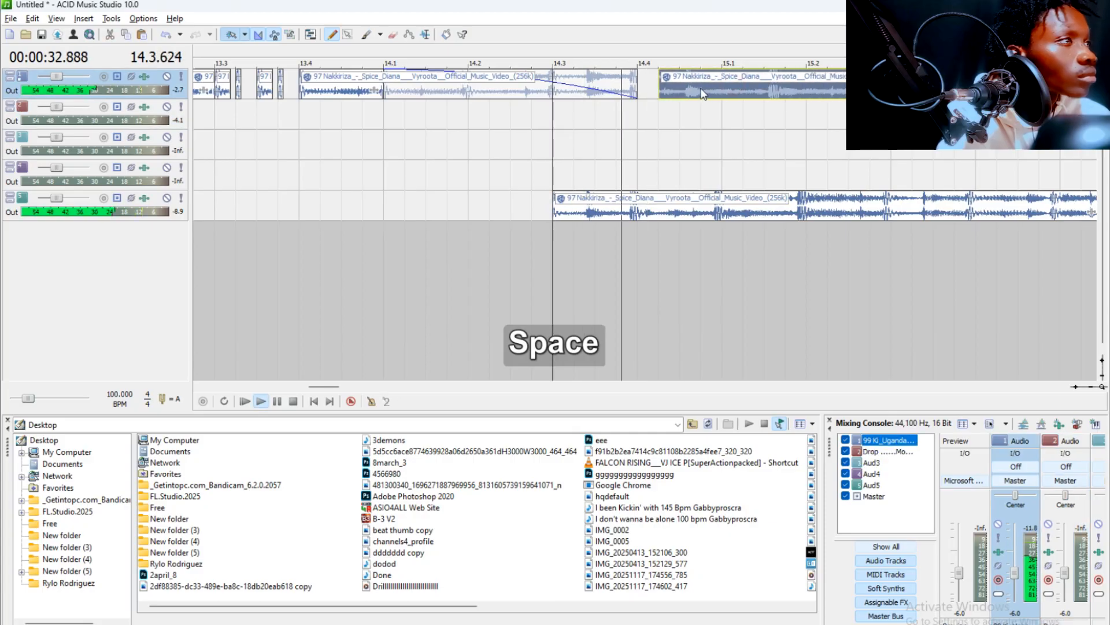
key(space)
mouse_move(799, 90)
mouse_down()
mouse_move(791, 94)
mouse_move(815, 96)
mouse_up()
key(space)
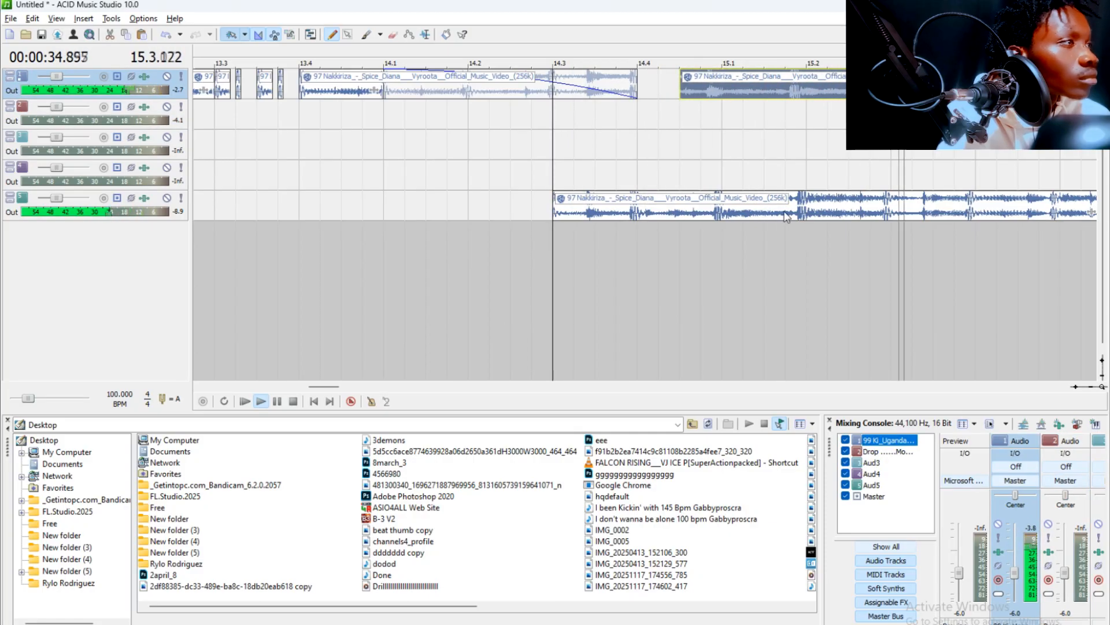
Stop playback and delete the copied Nakkiriza clip from track 1.
scroll(687, 154, down, 5)
key(space)
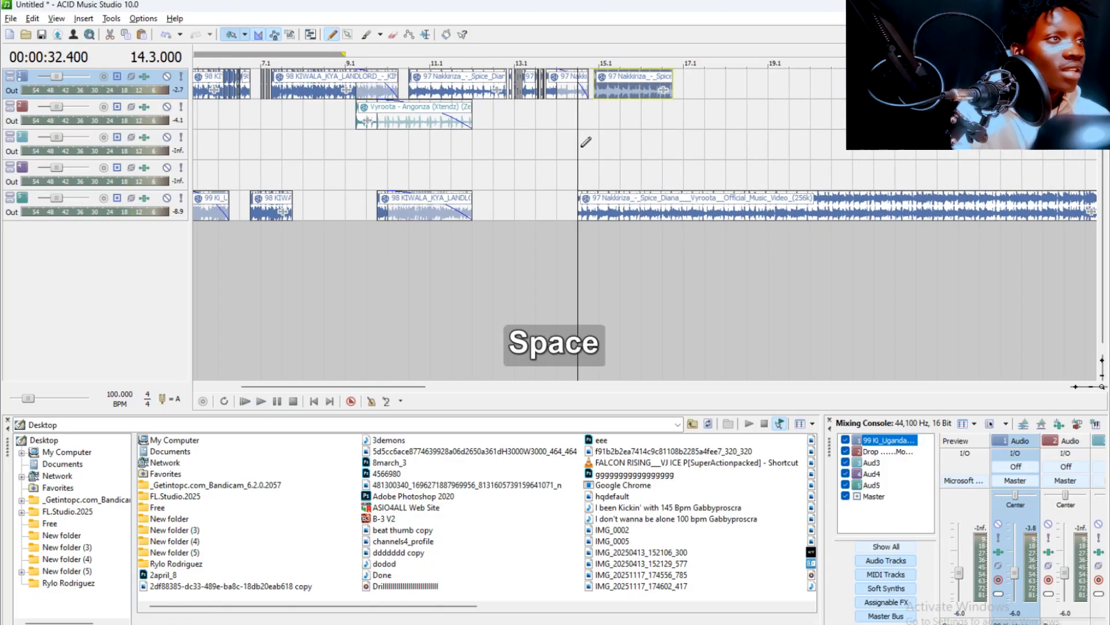
scroll(710, 211, up, 3)
key(Delete)
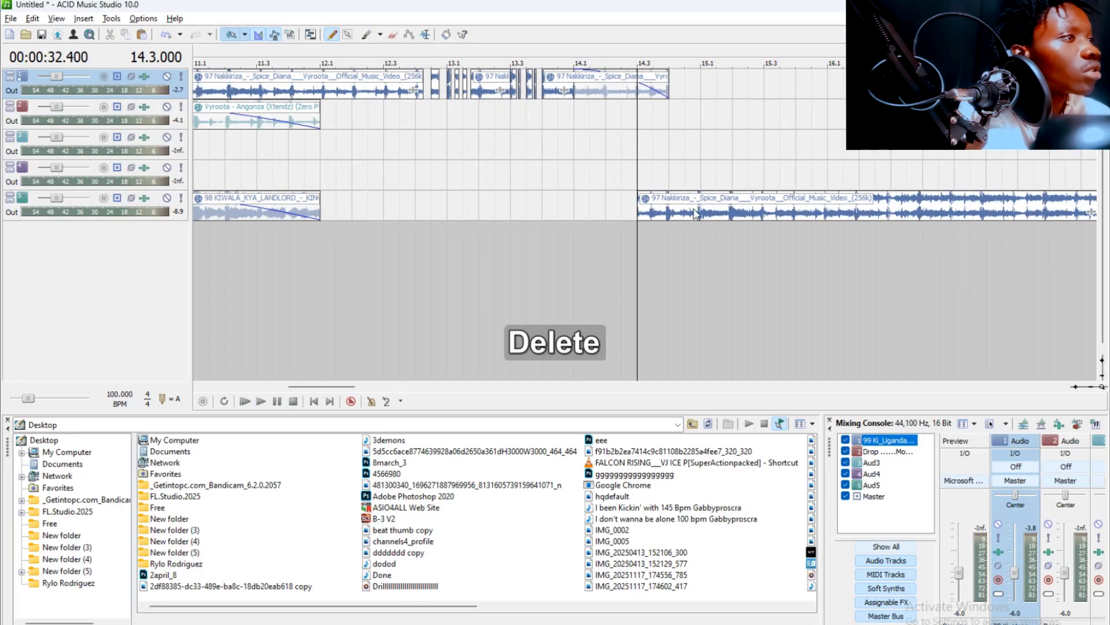
Play the Nakkiriza section from 13.4.000 to check where the next song can enter.
click(701, 211)
click(543, 143)
key(space)
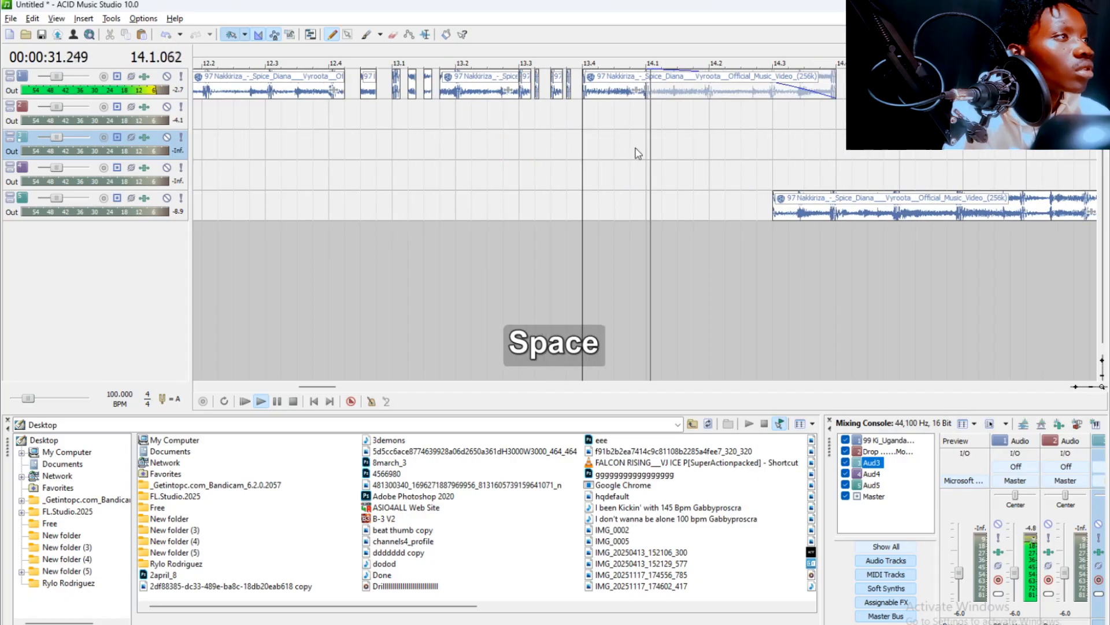
key(space)
Switch to the New folder (5) window in File Explorer and add the 100 Sente_Za_Pill song to track 3 at about 14.1.384.
click(606, 116)
key(alt+Tab)
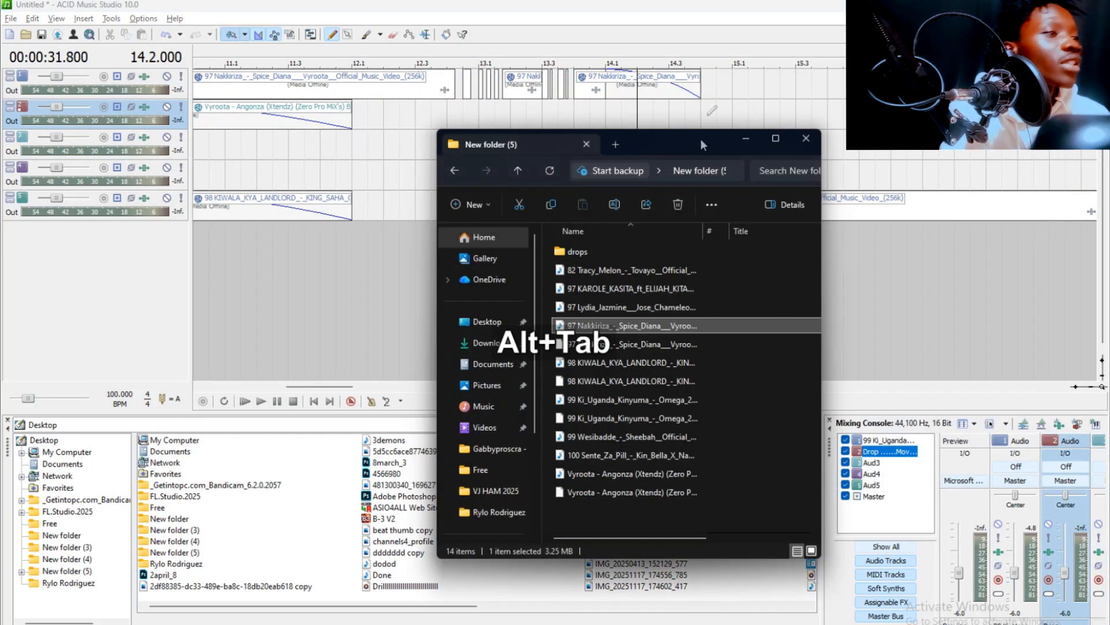
click(665, 288)
click(623, 286)
key(Escape)
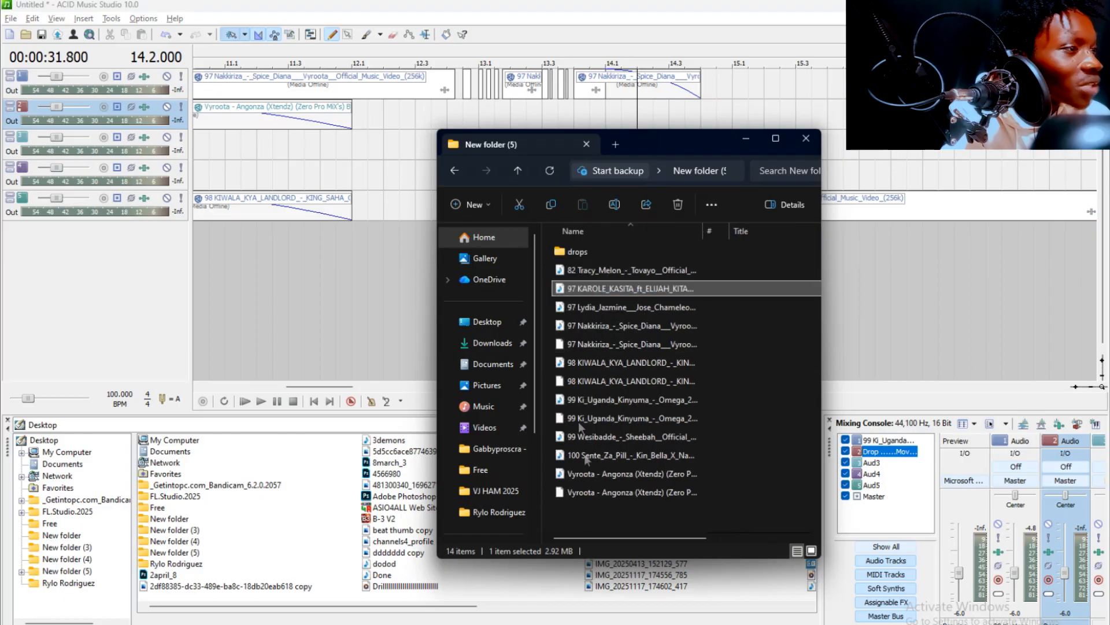
click(587, 455)
drag(583, 457, 635, 145)
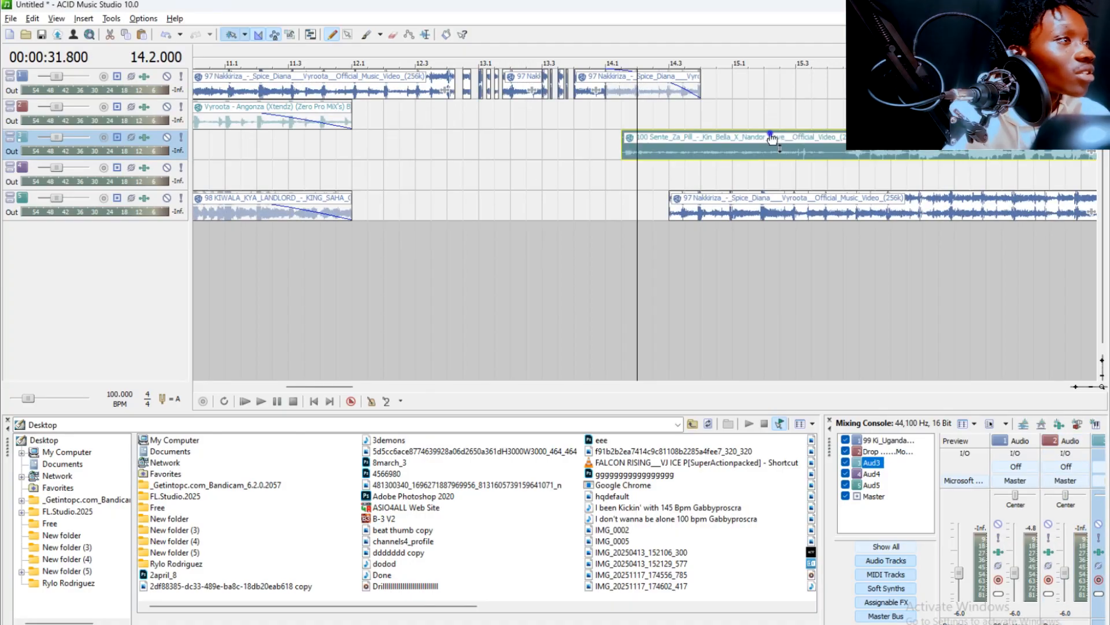
Set the initial tempo of the Sente_Za_Pill clip on track 3 to 100 BPM in its clip properties.
right_click(774, 158)
click(795, 192)
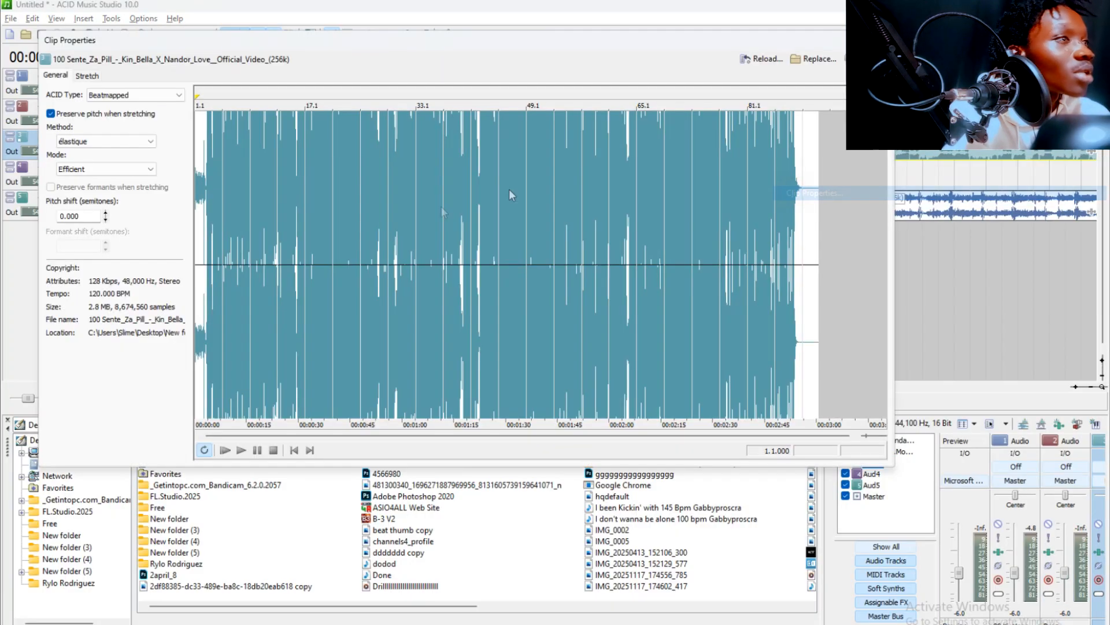
click(86, 76)
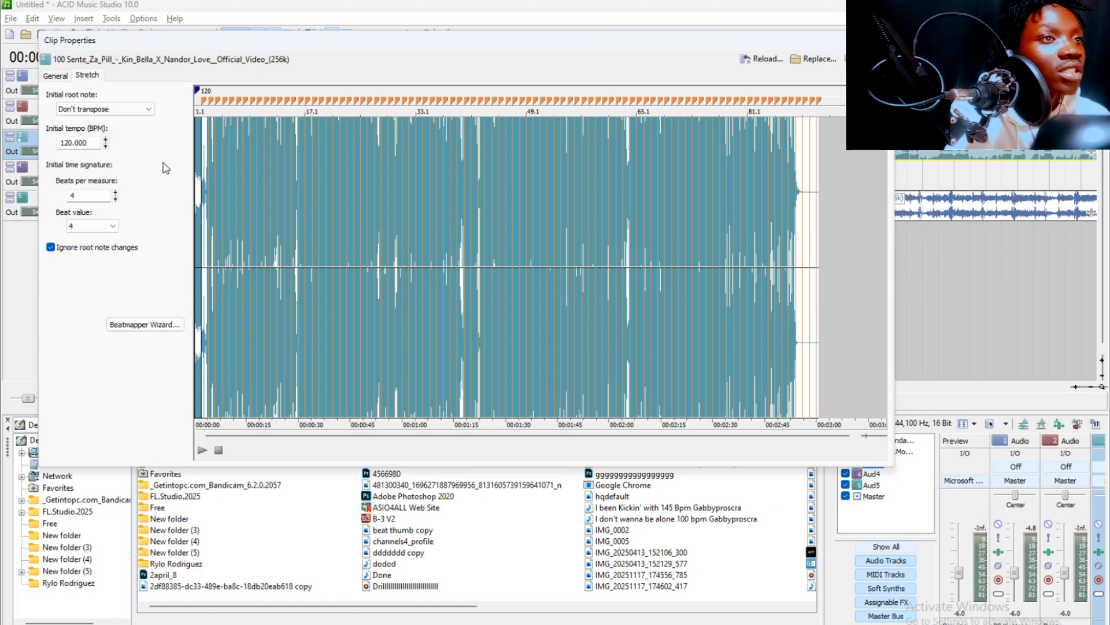
text(00)
click(523, 241)
click(882, 40)
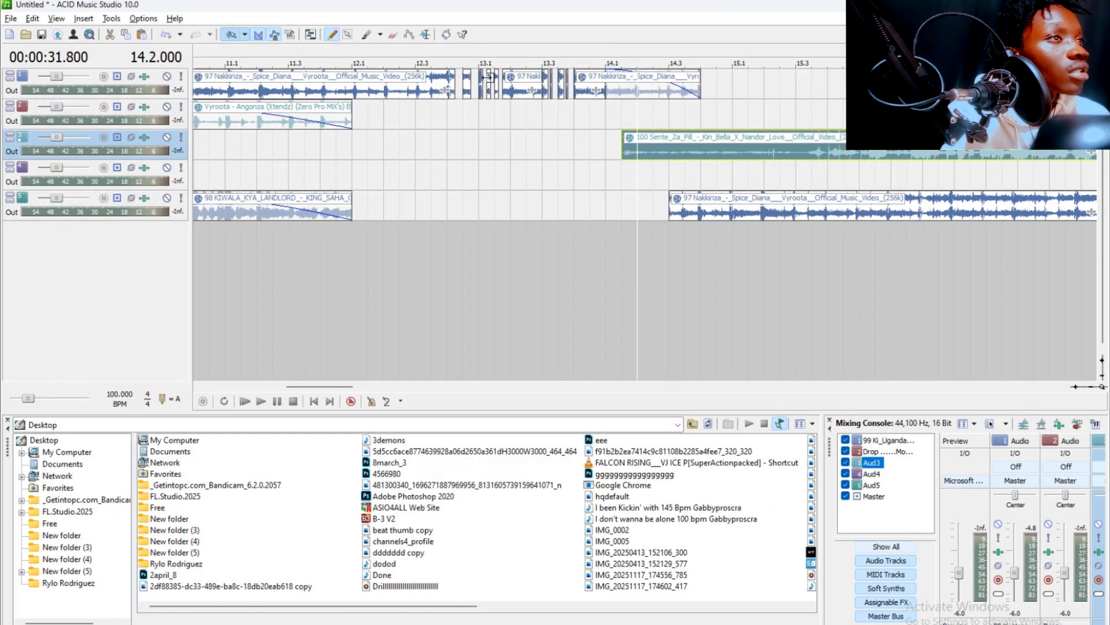
Check the stretch settings in the clip properties of the Nakkiriza clip on track 1.
click(291, 77)
right_click(288, 77)
click(300, 117)
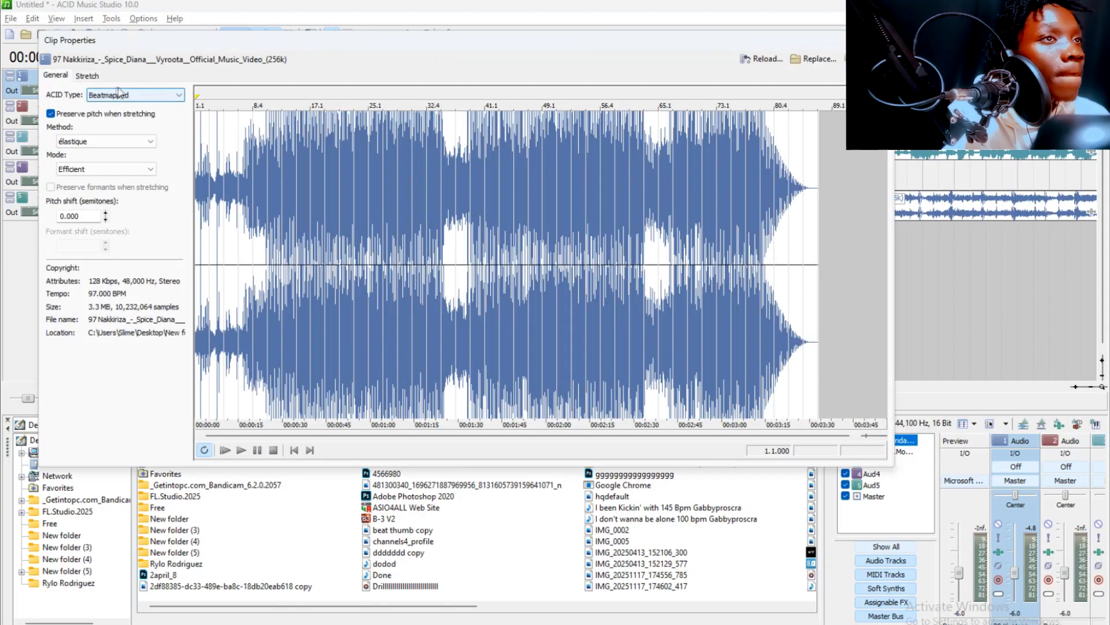
click(88, 76)
click(882, 41)
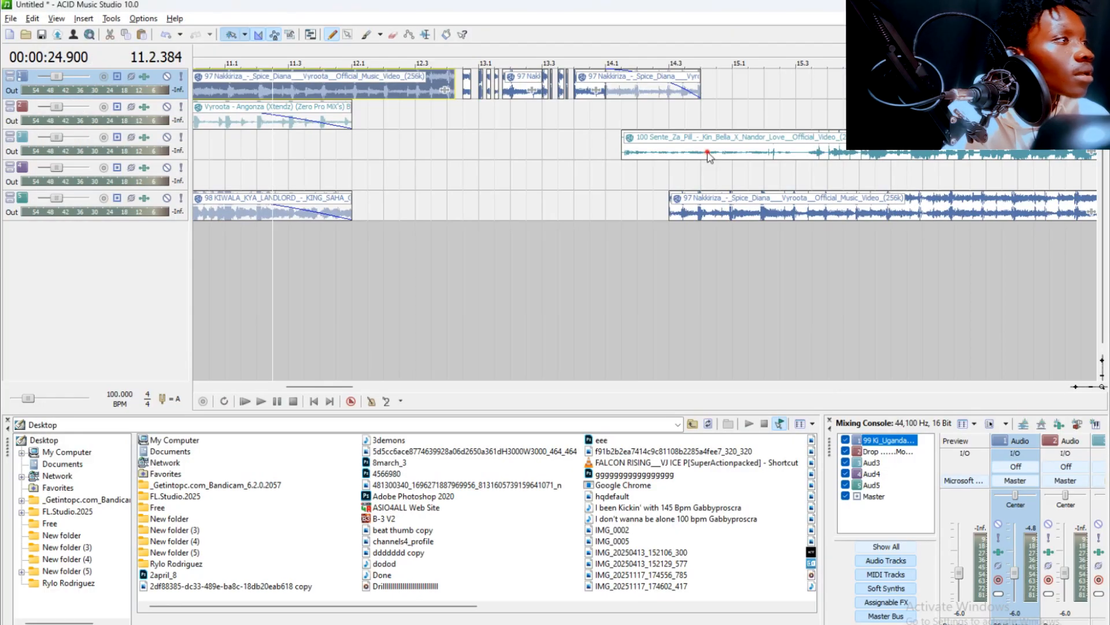
Play through the Sente_Za_Pill clip on track 3 to find a better starting section.
click(707, 153)
scroll(708, 153, down, 5)
key(space)
click(701, 152)
key(space)
scroll(513, 153, up, 5)
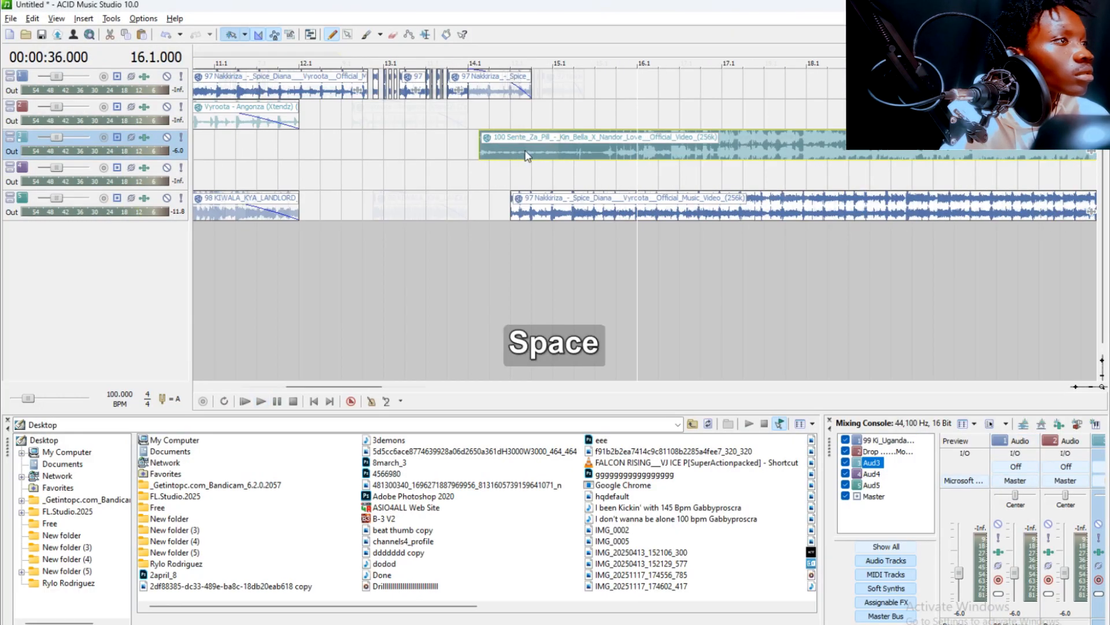
scroll(513, 159, down, 5)
key(space)
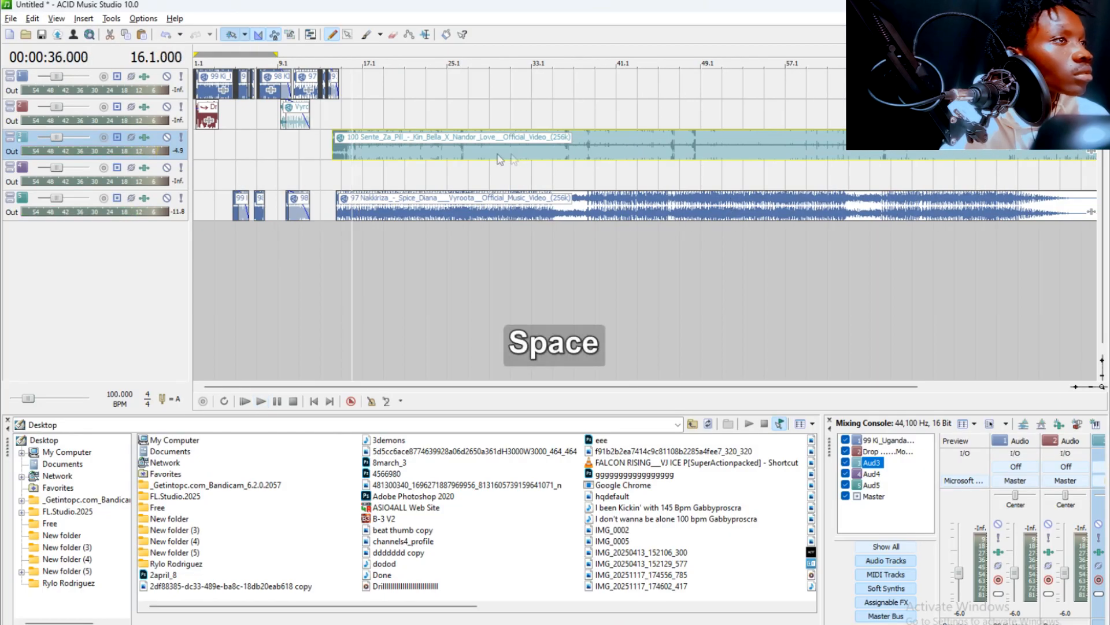
click(449, 154)
scroll(448, 154, up, 5)
key(space)
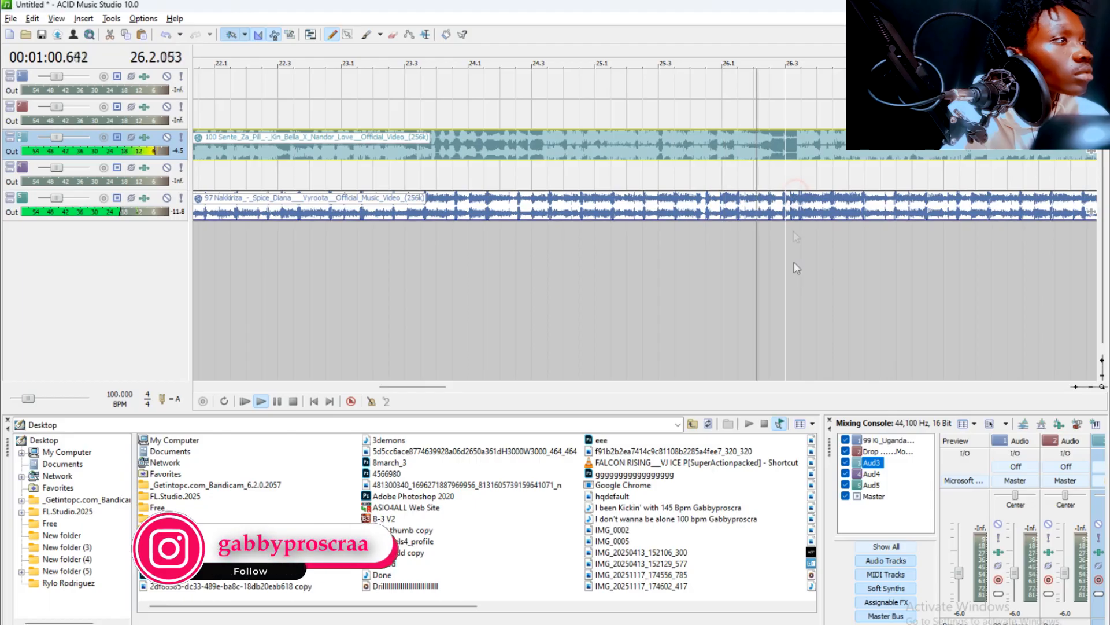
Split the Sente_Za_Pill clip on track 3 at 26.3.000 and delete the part before the cut.
scroll(639, 147, up, 5)
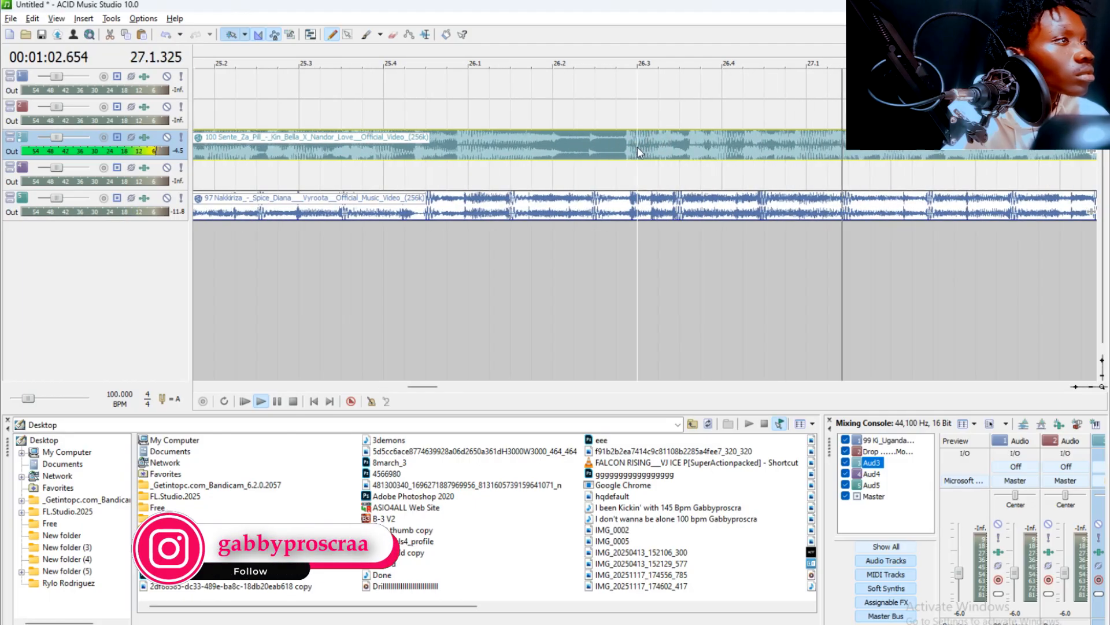
key(space)
key(s)
scroll(636, 148, down, 6)
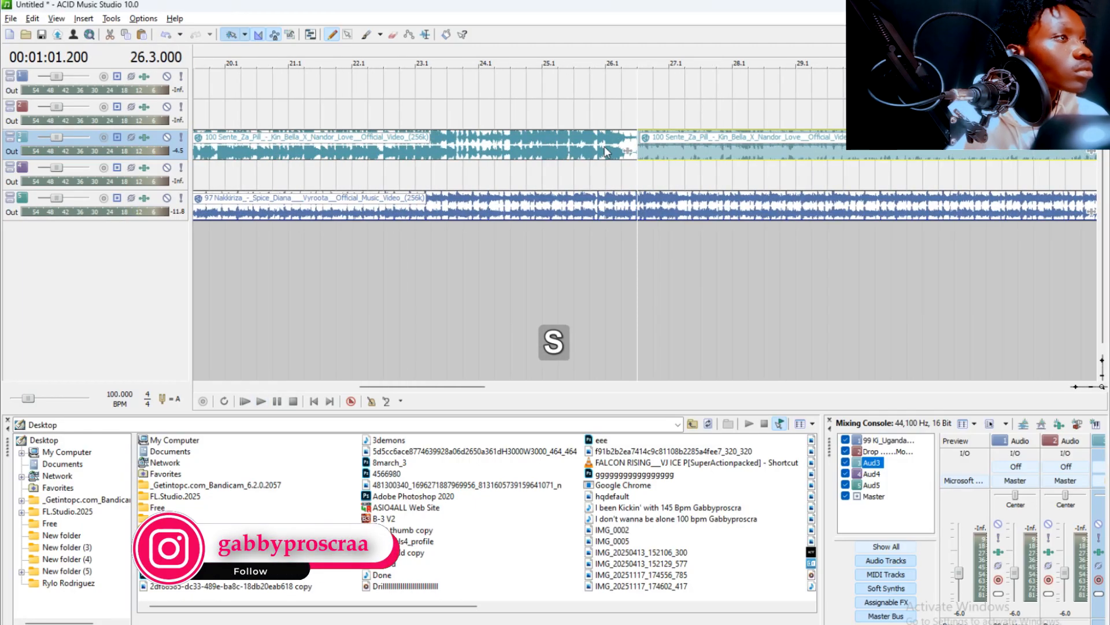
click(587, 149)
scroll(587, 150, down, 5)
key(Delete)
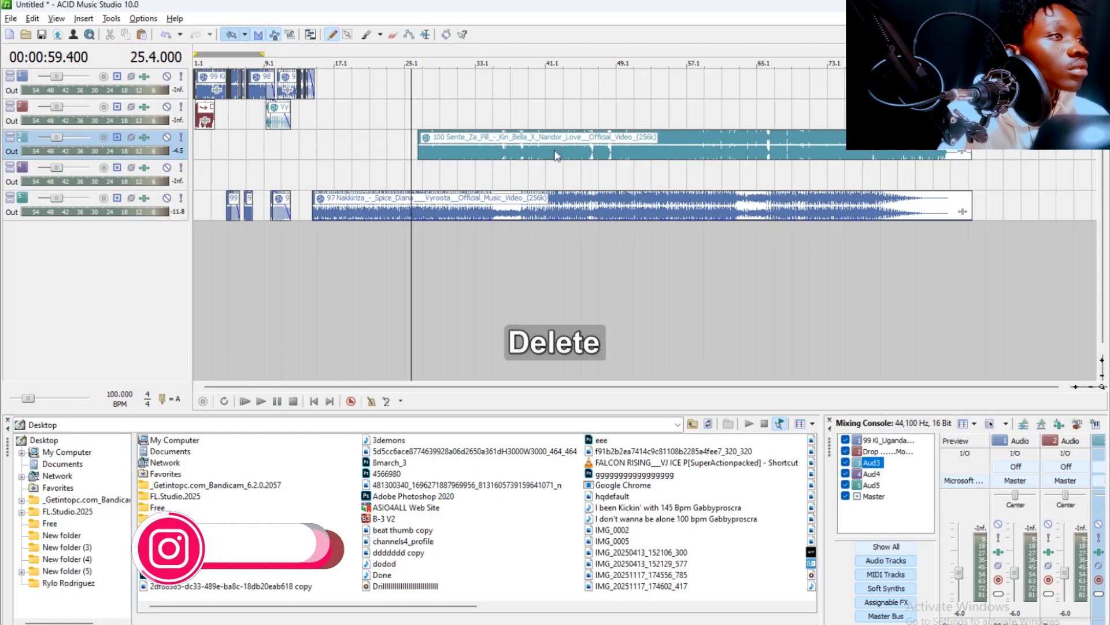
Audition the remaining Sente_Za_Pill clip between about bars 41 and 47 to locate its entry point.
key(space)
scroll(657, 156, up, 4)
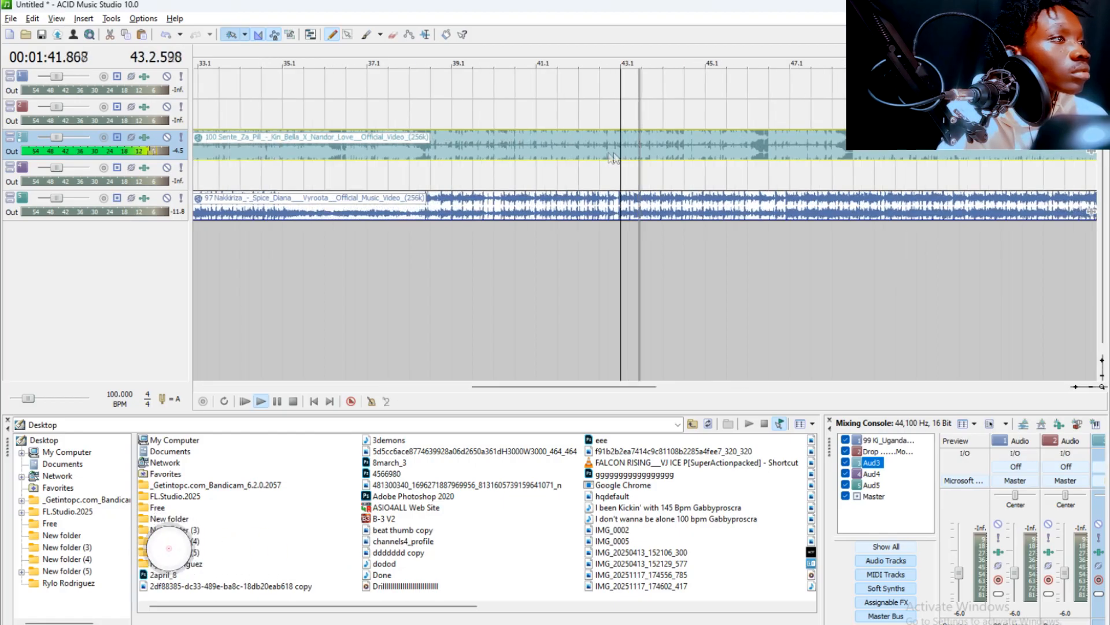
click(767, 150)
key(space)
key(space)
scroll(767, 149, up, 4)
scroll(768, 149, down, 3)
click(421, 147)
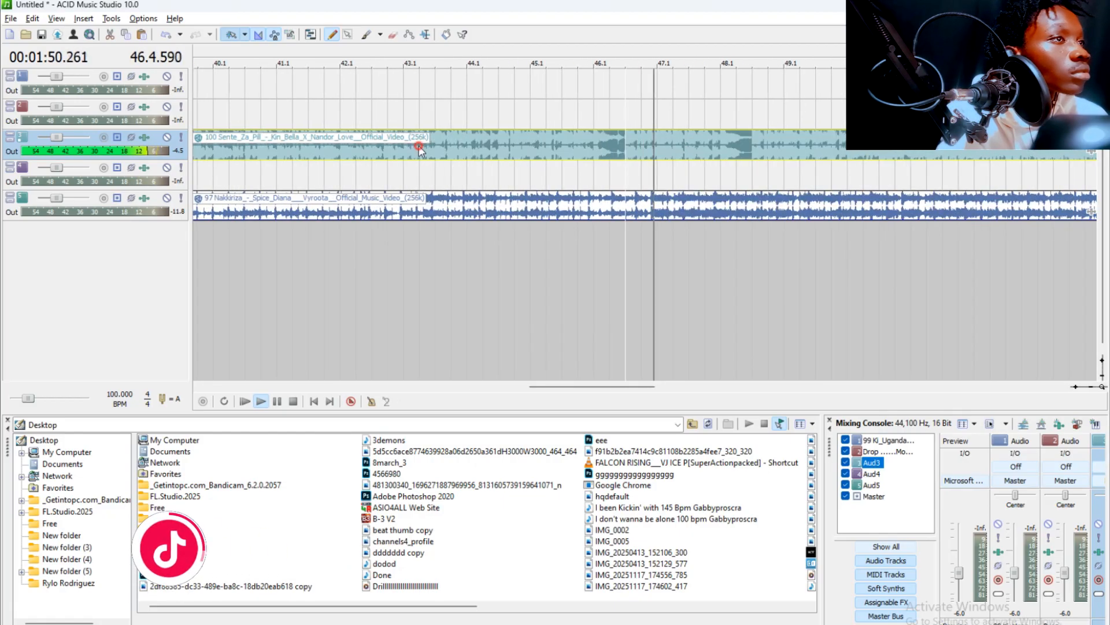
key(space)
key(space)
scroll(550, 161, down, 2)
click(566, 158)
key(space)
key(space)
scroll(665, 161, up, 2)
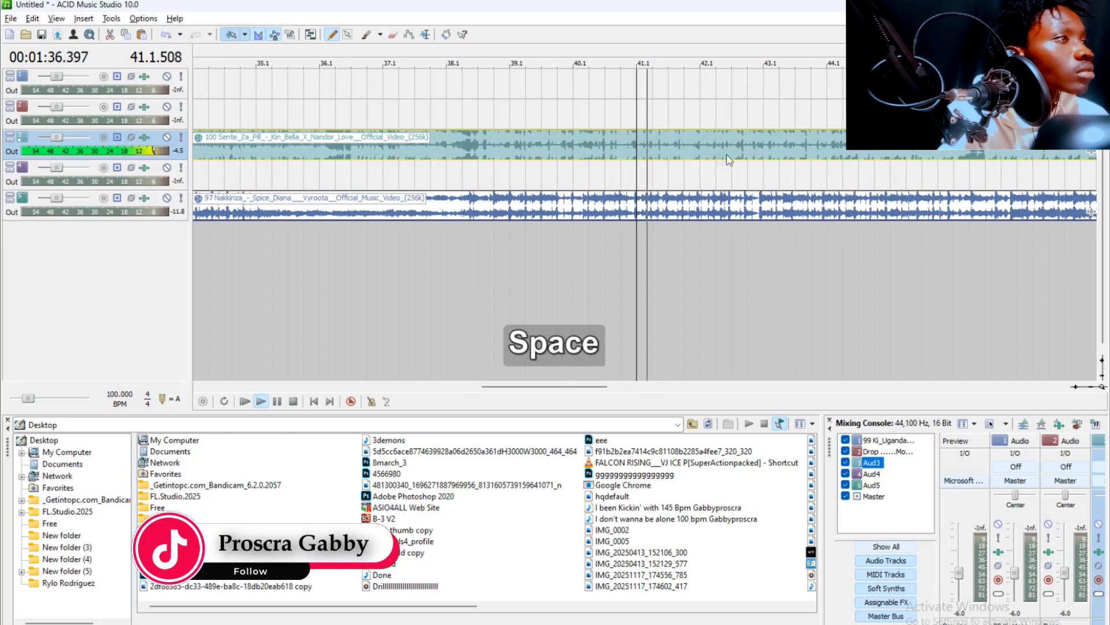
key(space)
key(space)
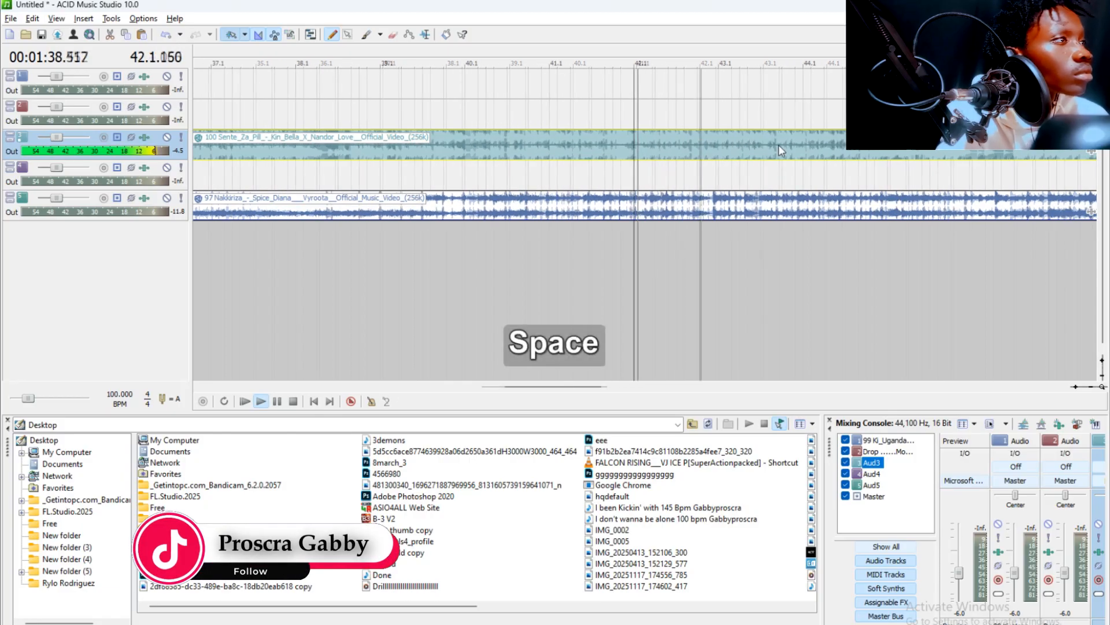
scroll(746, 163, up, 3)
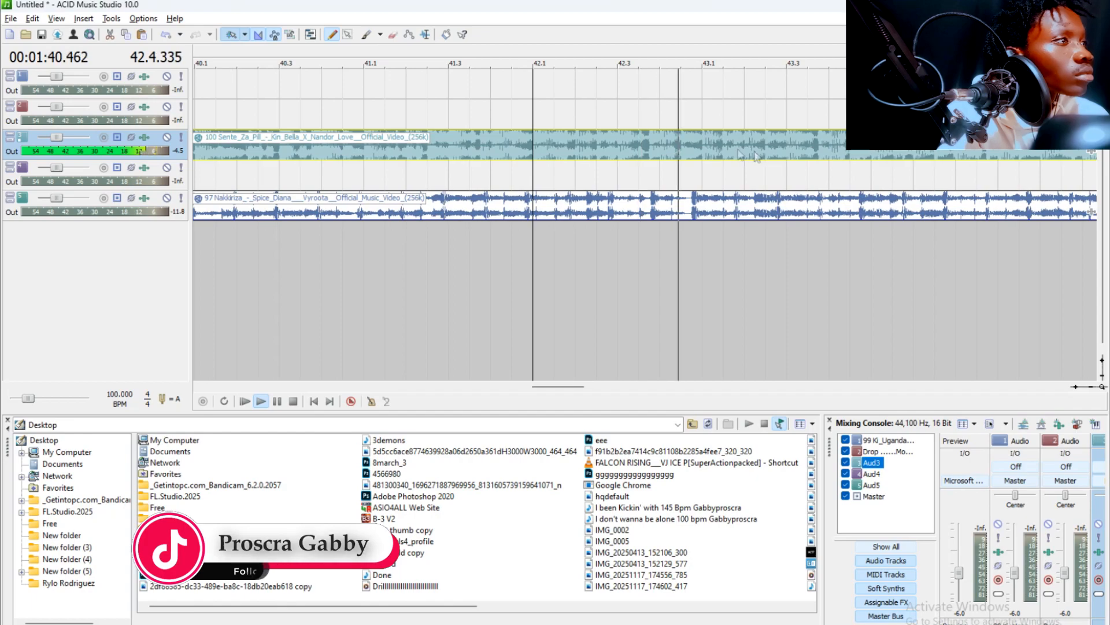
Split the Sente_Za_Pill clip at the chosen entry point and delete the part before the cut.
click(708, 139)
key(space)
key(s)
key(w)
scroll(713, 132, down, 1)
scroll(716, 137, down, 5)
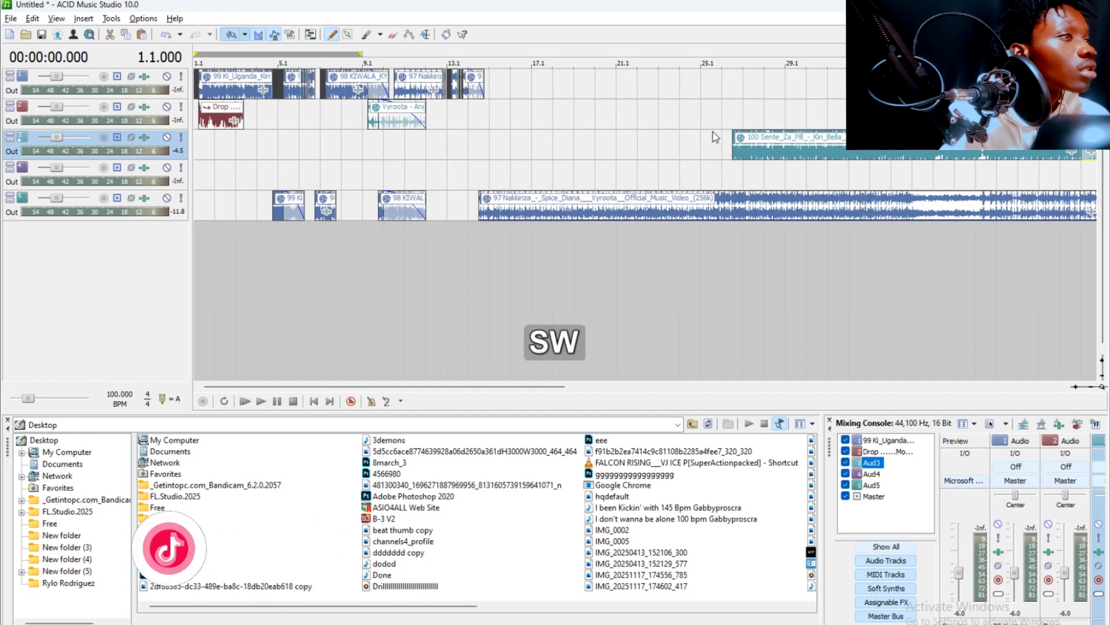
click(602, 146)
key(Delete)
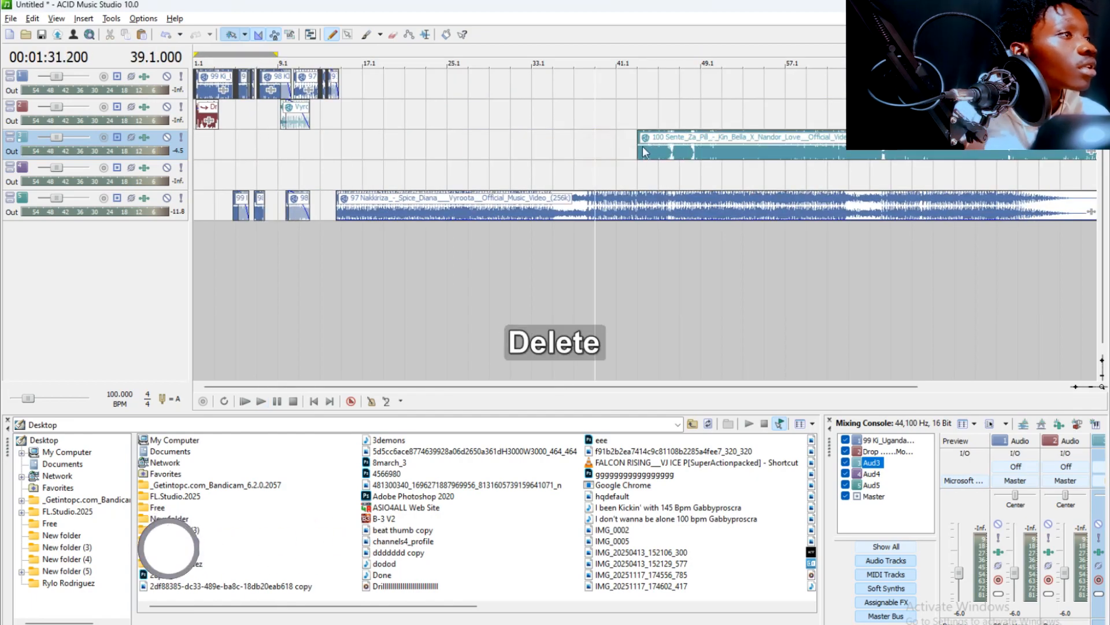
Move the trimmed Sente_Za_Pill clip to track 2 so it starts at about 13.4, under the end of Nakkiriza.
scroll(608, 145, down, 1)
drag(643, 147, 386, 142)
click(301, 109)
key(space)
scroll(301, 109, up, 6)
drag(888, 157, 840, 123)
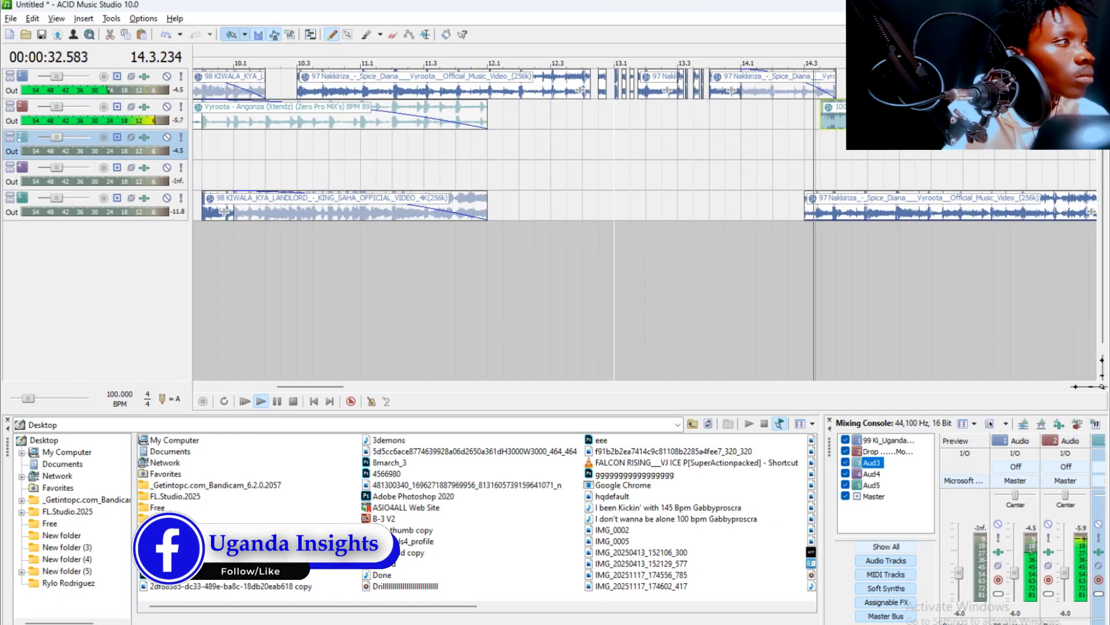
key(space)
key(space)
drag(867, 121, 791, 122)
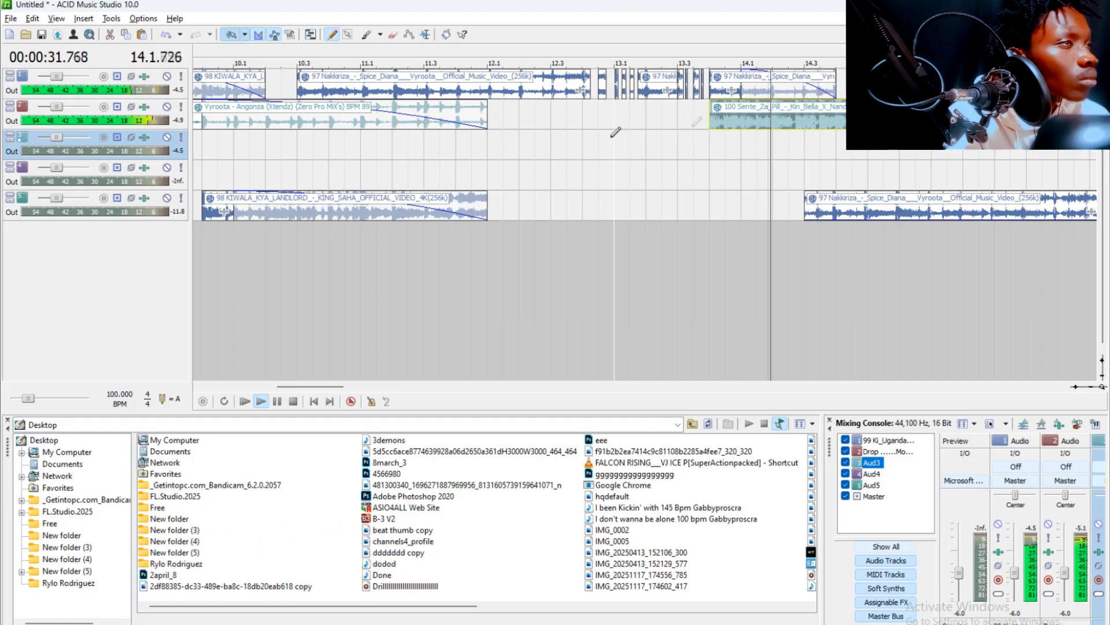
Play the transition from Nakkiriza into Sente_Za_Pill to judge how the songs blend.
click(471, 232)
key(space)
key(space)
scroll(473, 224, down, 3)
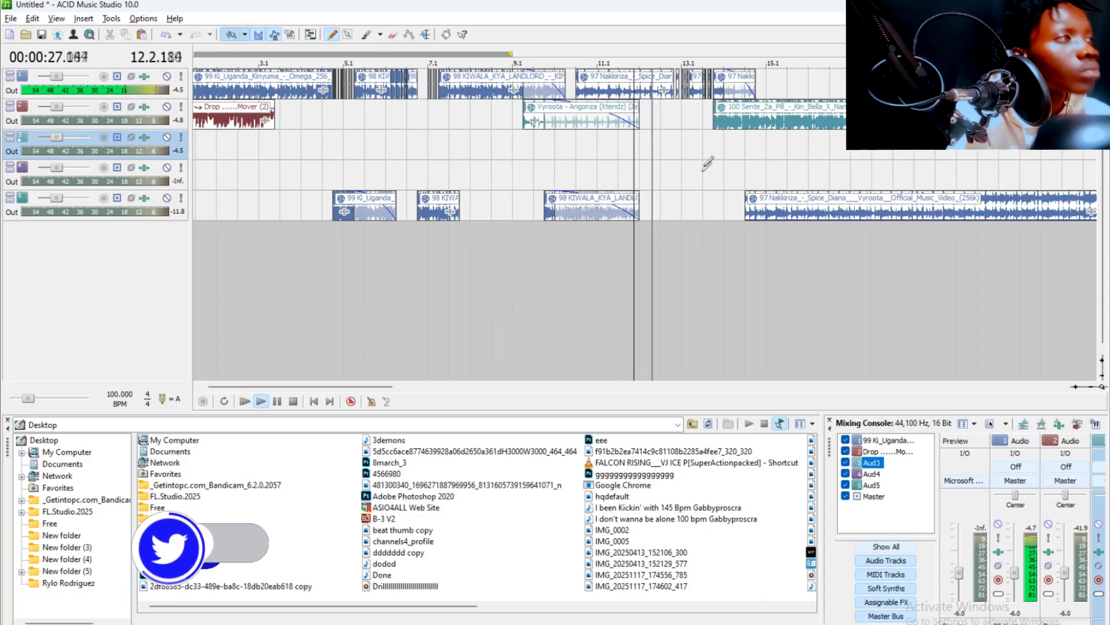
scroll(721, 155, up, 2)
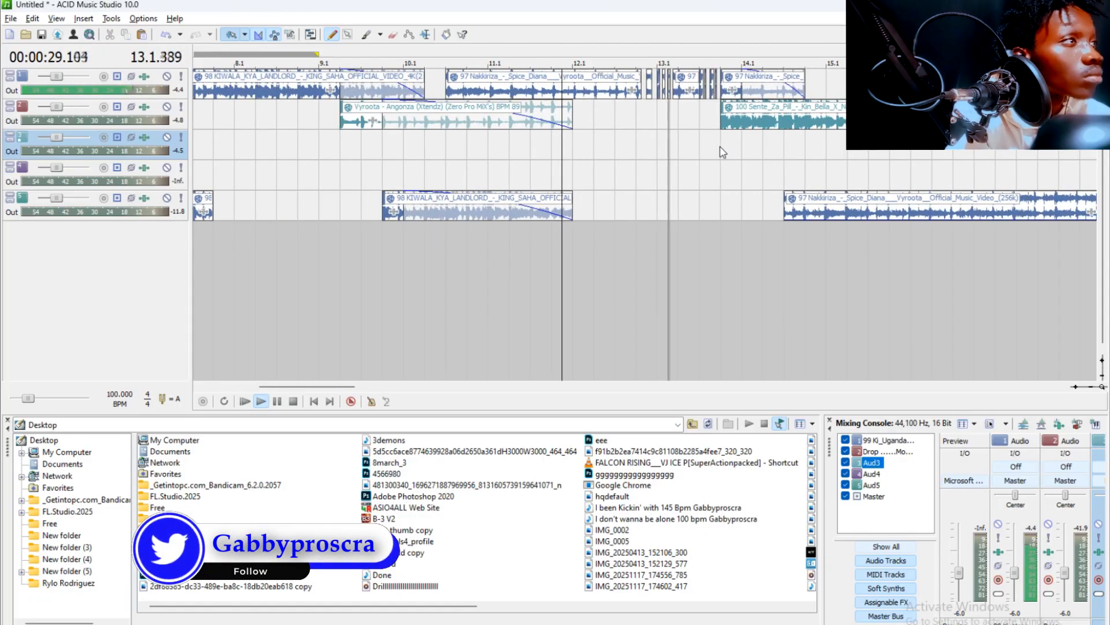
scroll(723, 151, up, 1)
Stop playback and delete the Sente_Za_Pill clip from track 2.
click(774, 123)
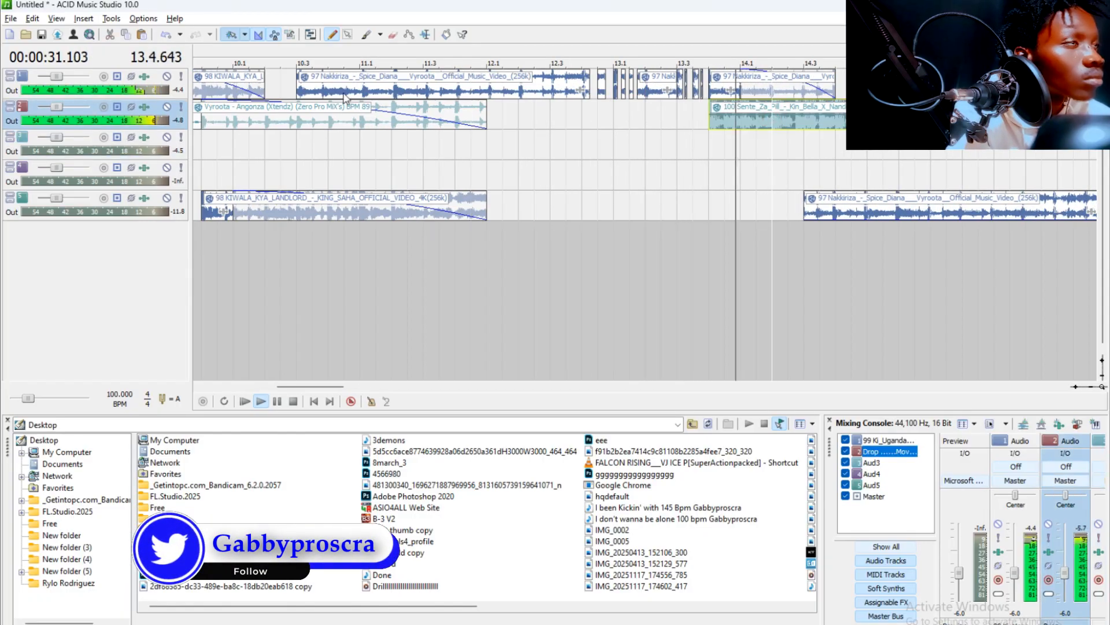
scroll(694, 130, down, 5)
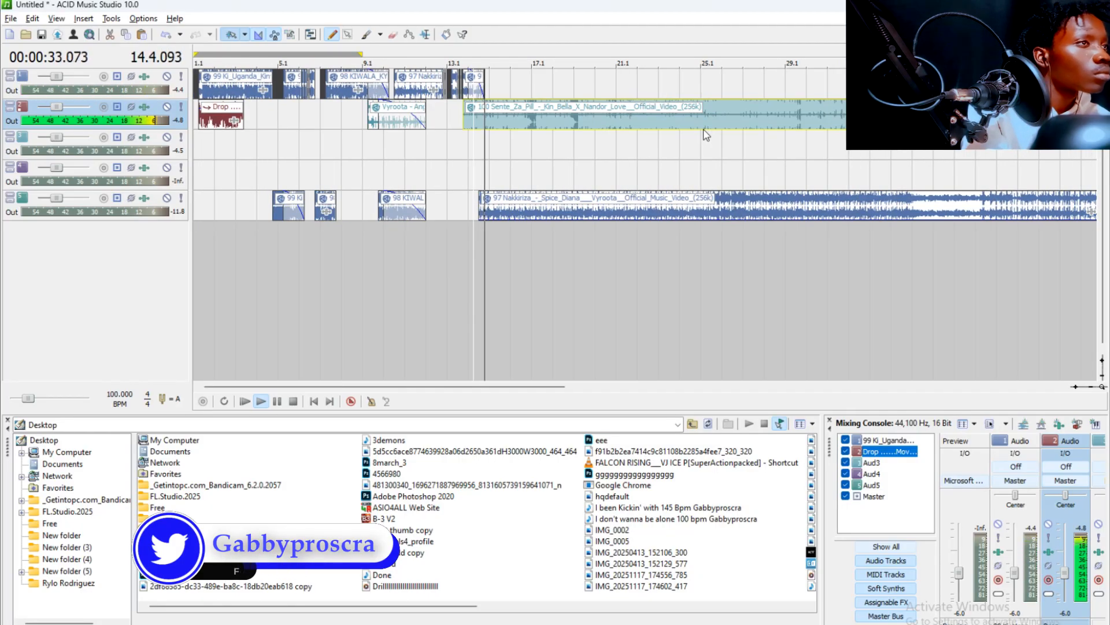
key(space)
key(Delete)
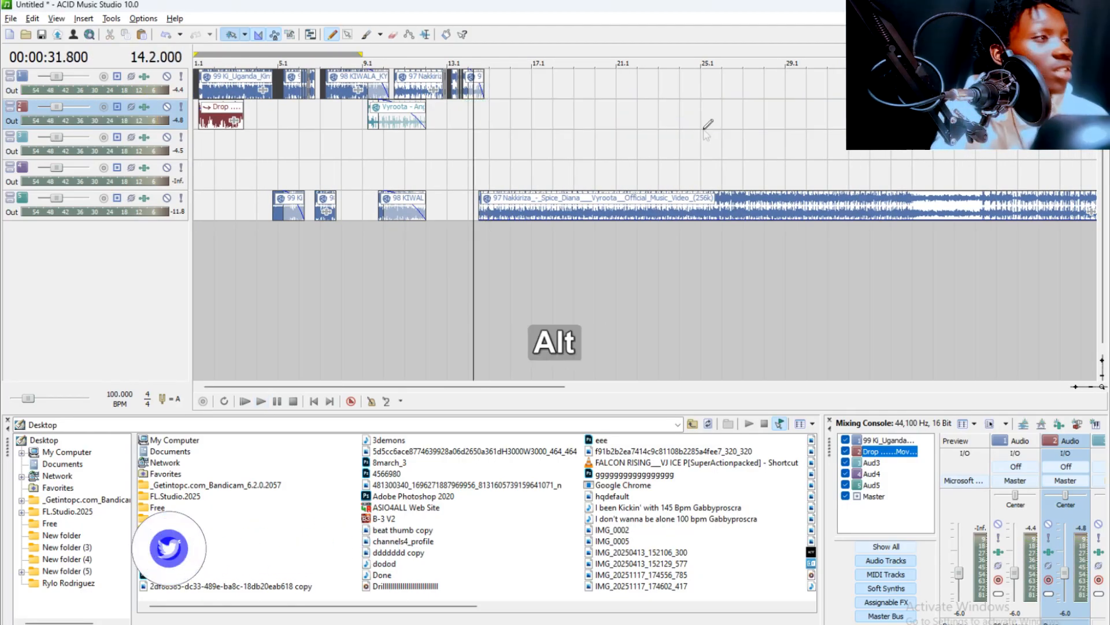
Switch to the New folder (5) window in File Explorer and add the 97 KAROLE_KASITA GO_REMIX song to track 2 at about 14.4.384.
key(alt+Tab)
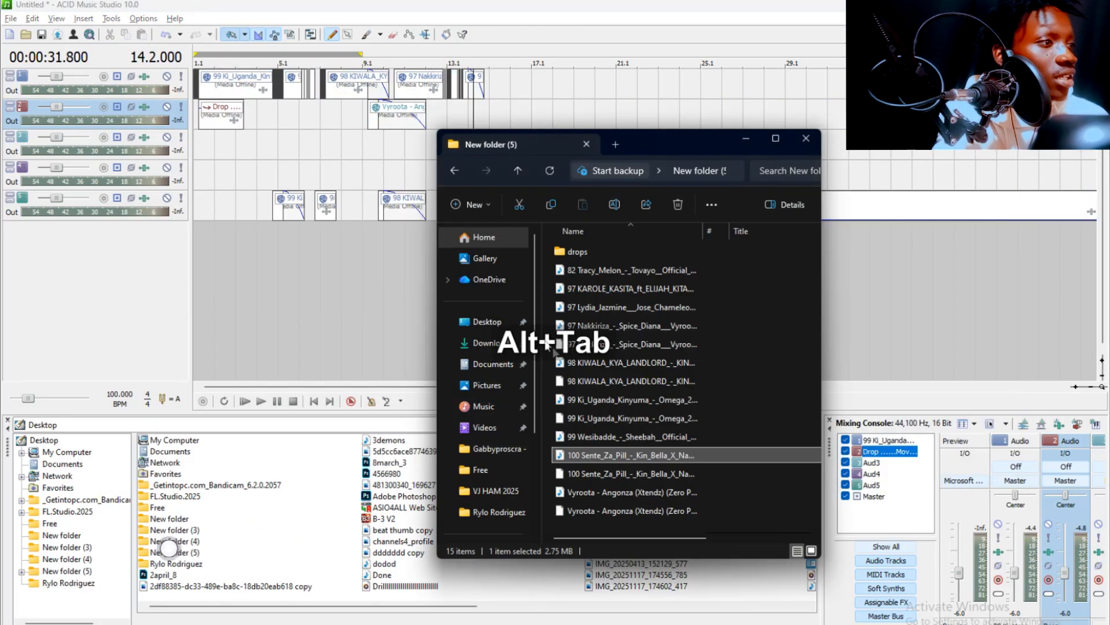
click(591, 288)
drag(721, 145, 486, 125)
click(602, 115)
drag(411, 115, 642, 118)
drag(558, 123, 622, 121)
scroll(488, 118, up, 5)
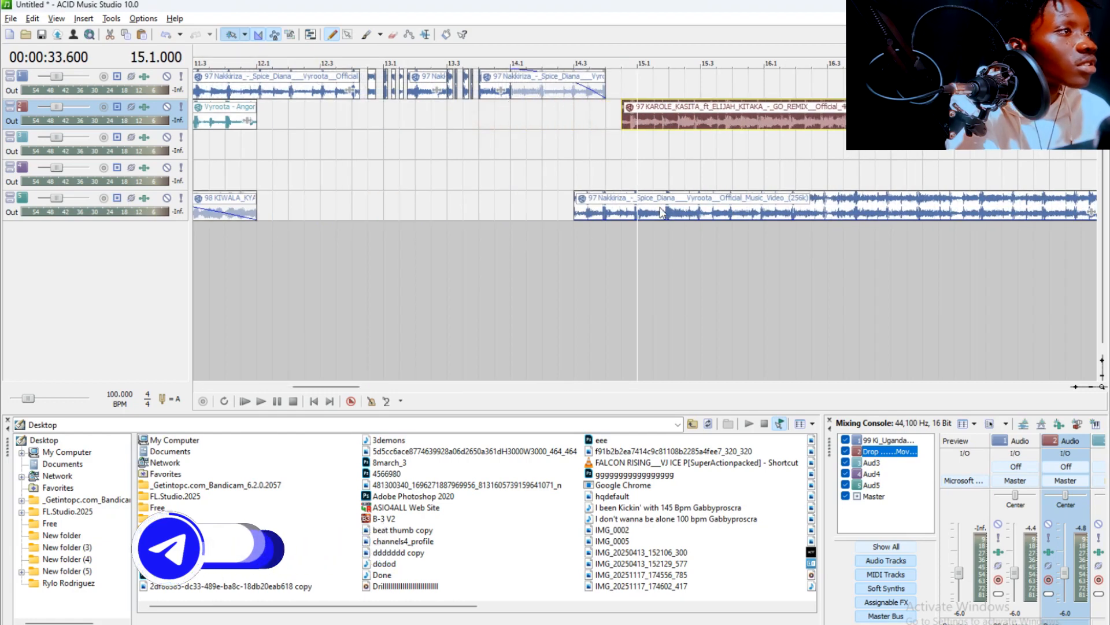
Preview the KAROLE_KASITA clip and shift its start to 15.1.000 on the beat.
key(space)
scroll(697, 119, up, 3)
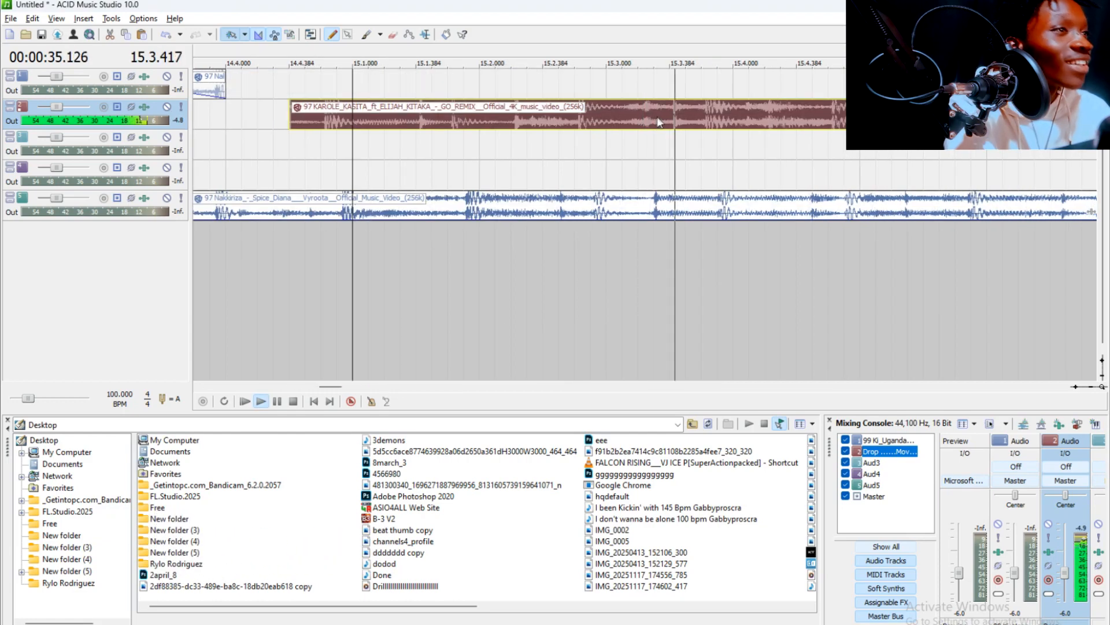
key(space)
scroll(651, 115, down, 4)
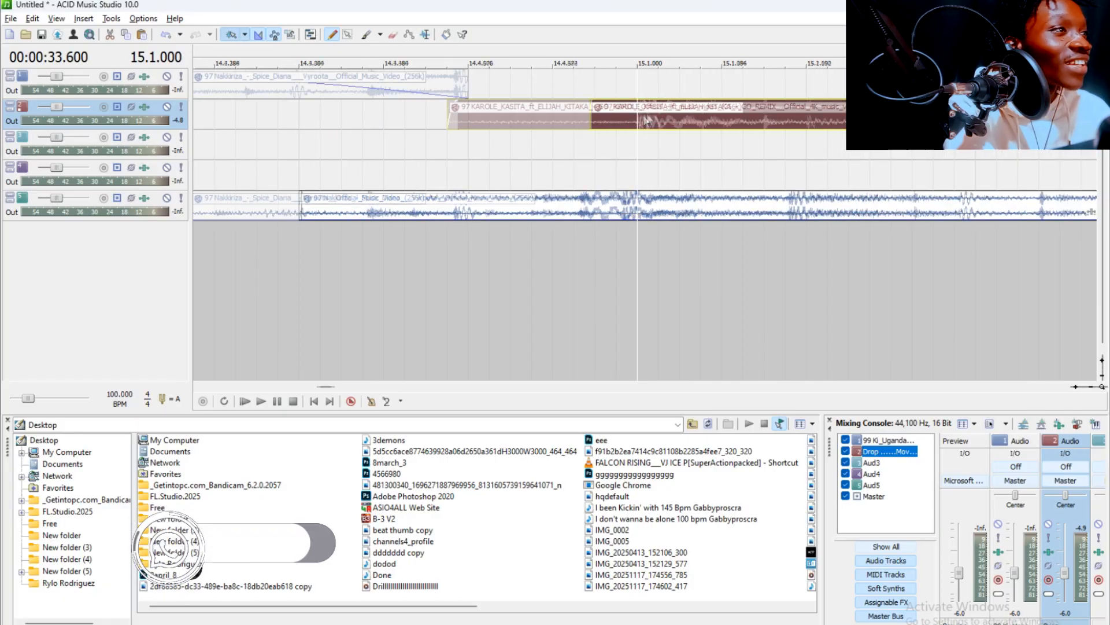
drag(615, 118, 638, 118)
key(space)
scroll(648, 219, down, 5)
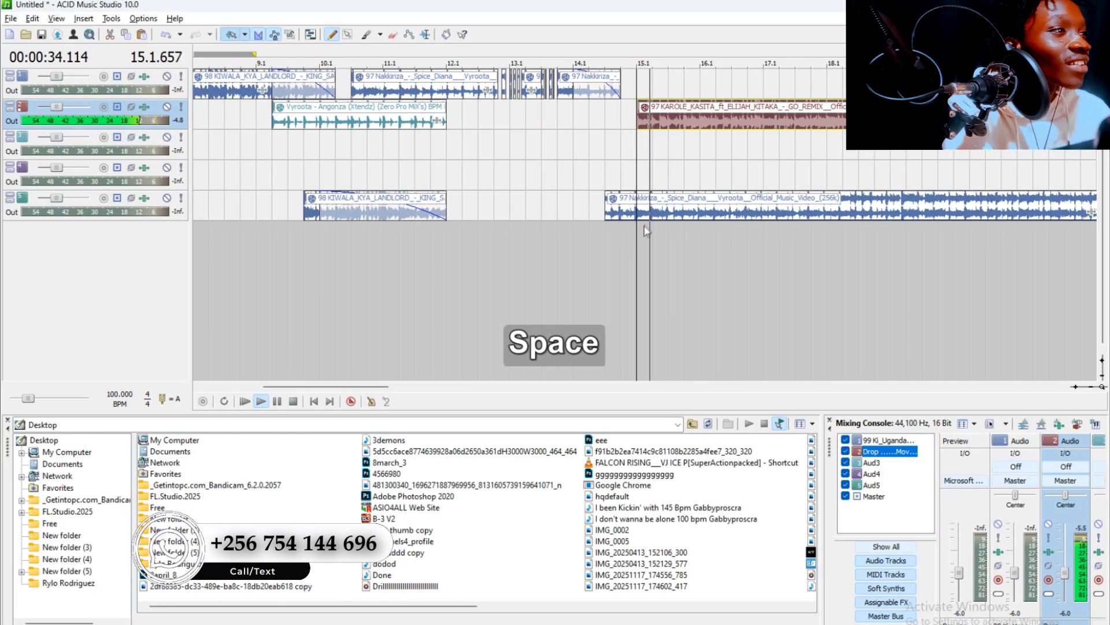
Play from about 12.3 and move the KAROLE_KASITA clip earlier on track 2, starting at about 13.2.
key(space)
click(484, 232)
key(space)
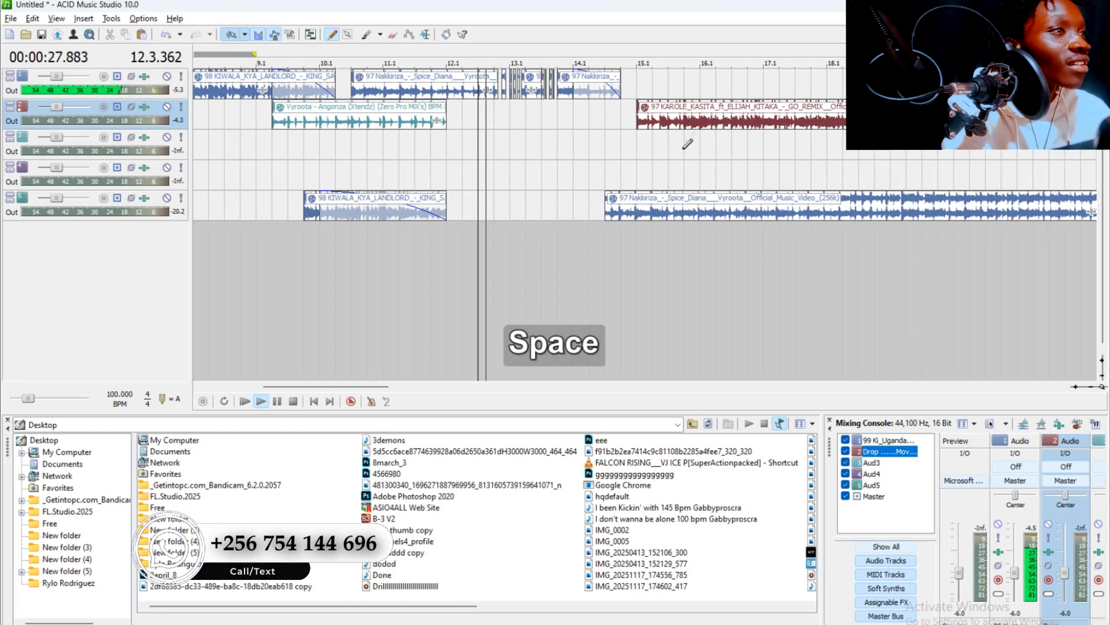
drag(675, 128, 562, 122)
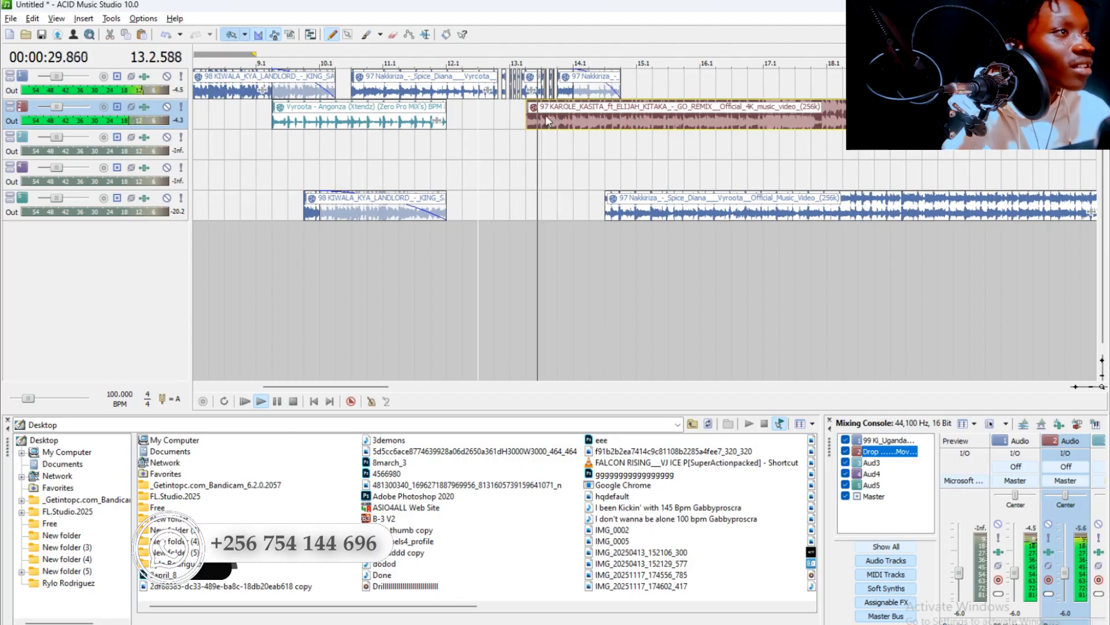
scroll(636, 119, up, 2)
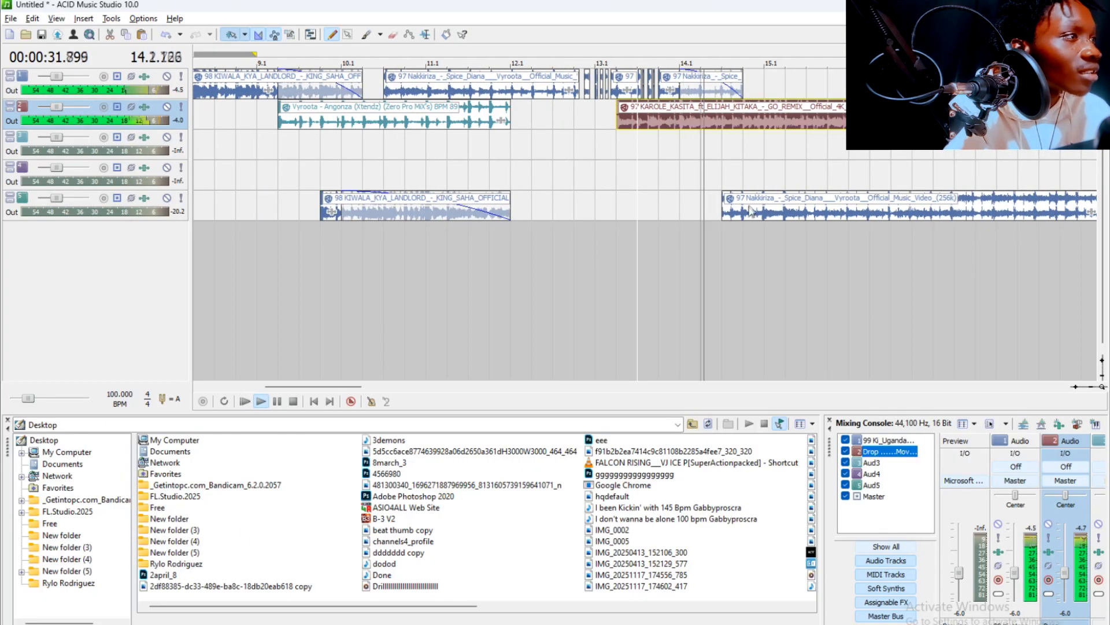
Split the Nakkiriza clip on track 5 at about 15.4, delete the remainder and fade out its end.
click(810, 207)
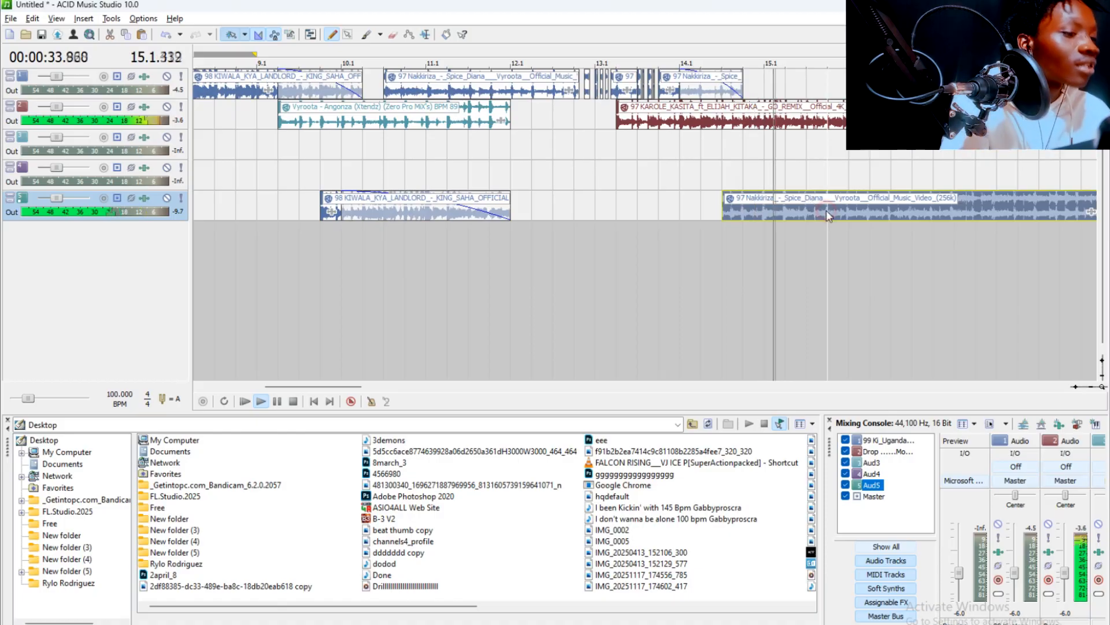
key(s)
key(Delete)
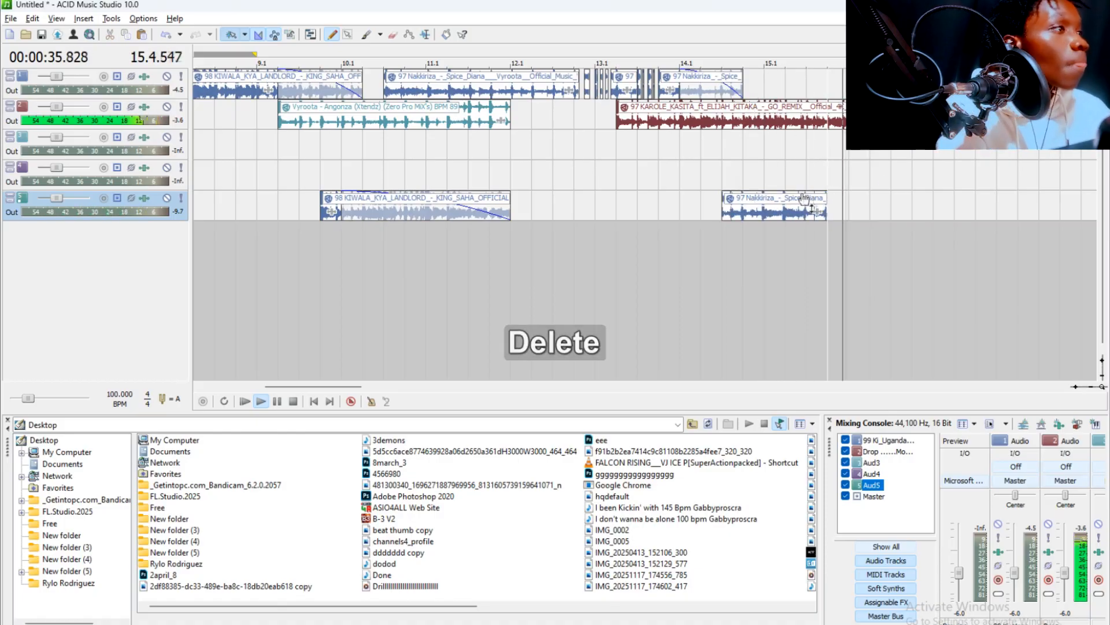
drag(826, 191, 796, 192)
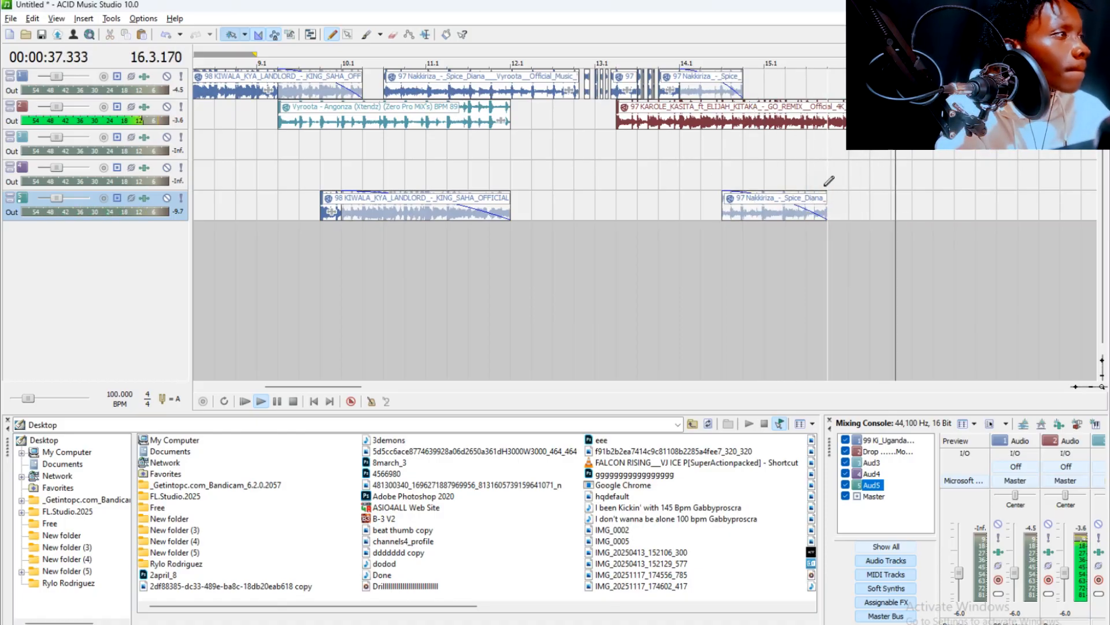
Erase a short gap in the KAROLE_KASITA clip on track 2 just after 17.2.000 with the Erase tool.
click(918, 172)
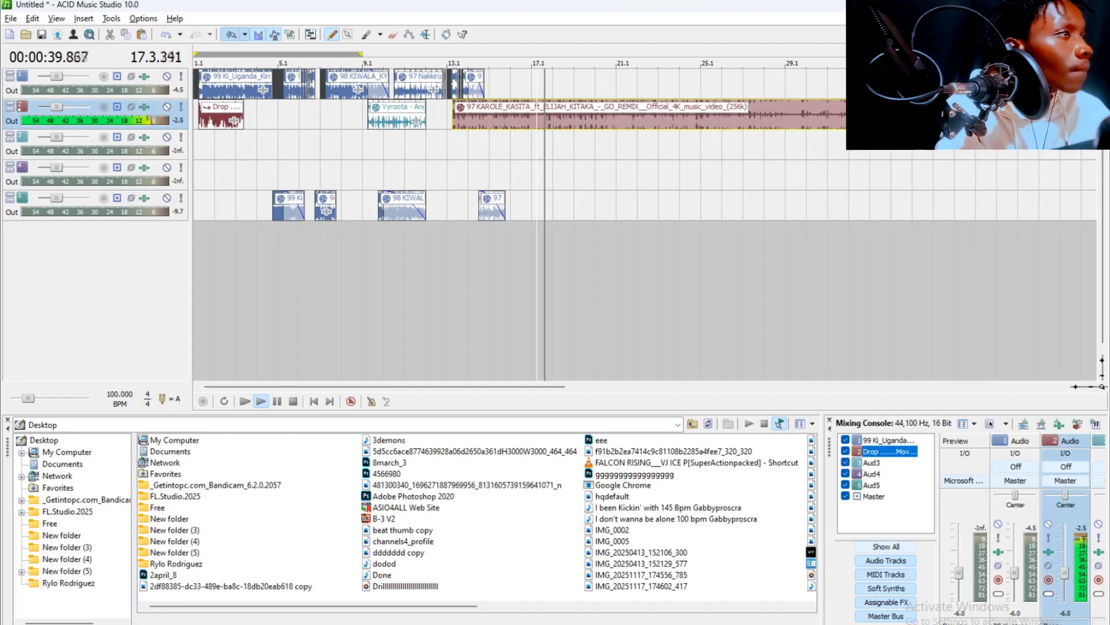
key(space)
click(619, 105)
click(393, 34)
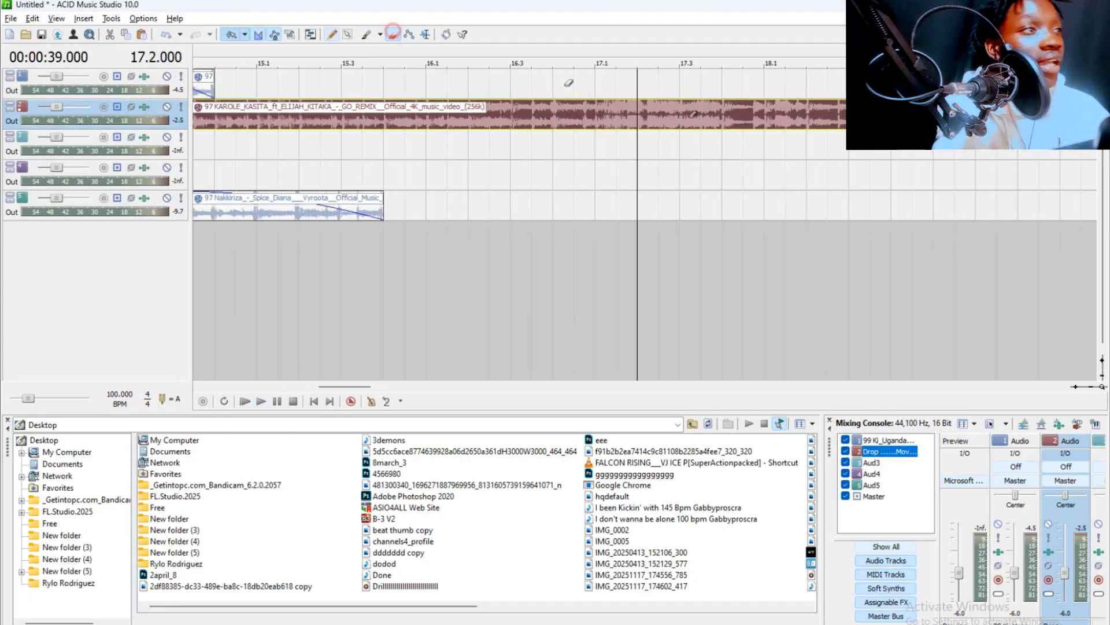
scroll(684, 122, up, 3)
key(space)
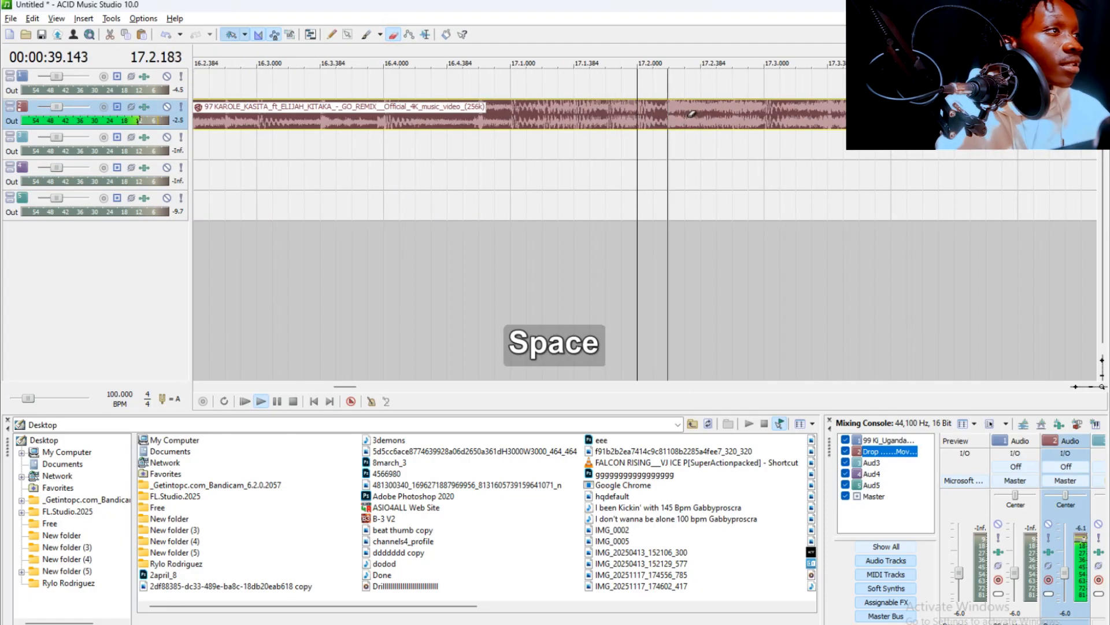
click(691, 114)
drag(732, 118, 750, 119)
key(ctrl+z)
Erase further short gaps in the KAROLE_KASITA clip around 17.3.000 and preview the stutter from 17.2.000.
key(space)
key(space)
key(space)
click(787, 120)
click(820, 120)
key(space)
key(space)
key(space)
key(space)
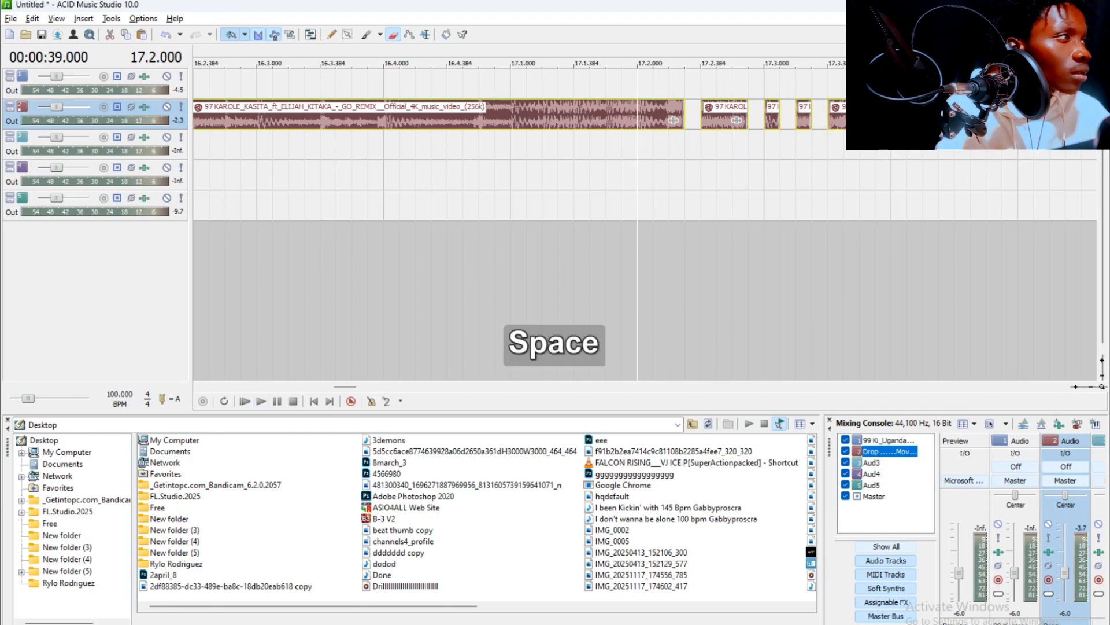
Return to the Draw tool and split the KAROLE_KASITA clip on track 2 at 18.1.000 and 18.1.288.
scroll(804, 112, down, 6)
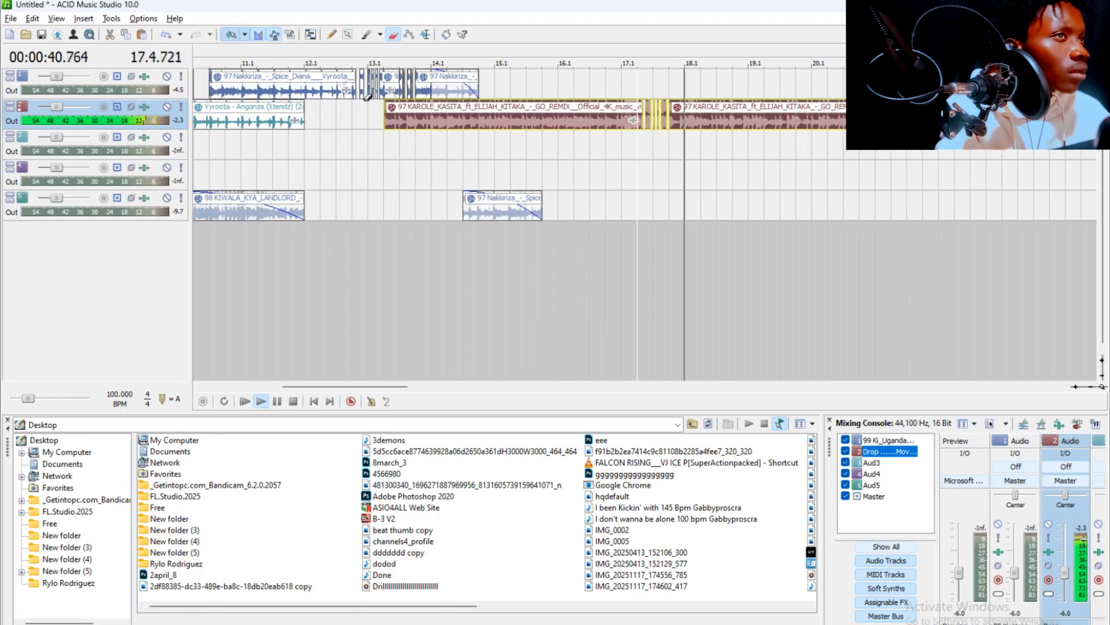
click(332, 35)
key(space)
key(space)
scroll(796, 211, up, 3)
scroll(797, 211, up, 3)
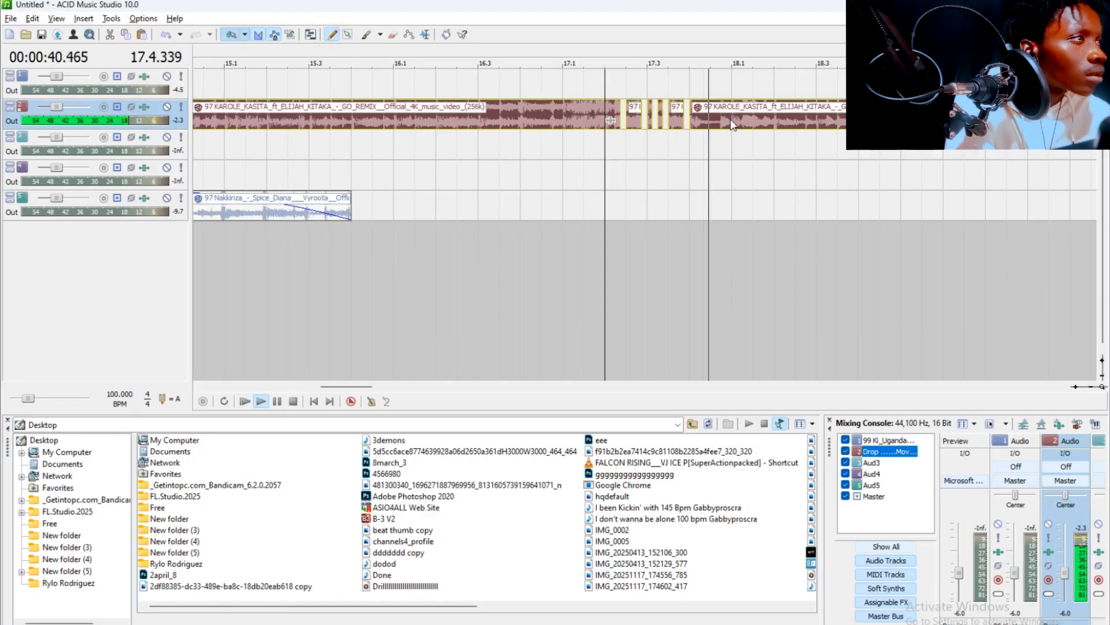
key(space)
key(s)
click(681, 117)
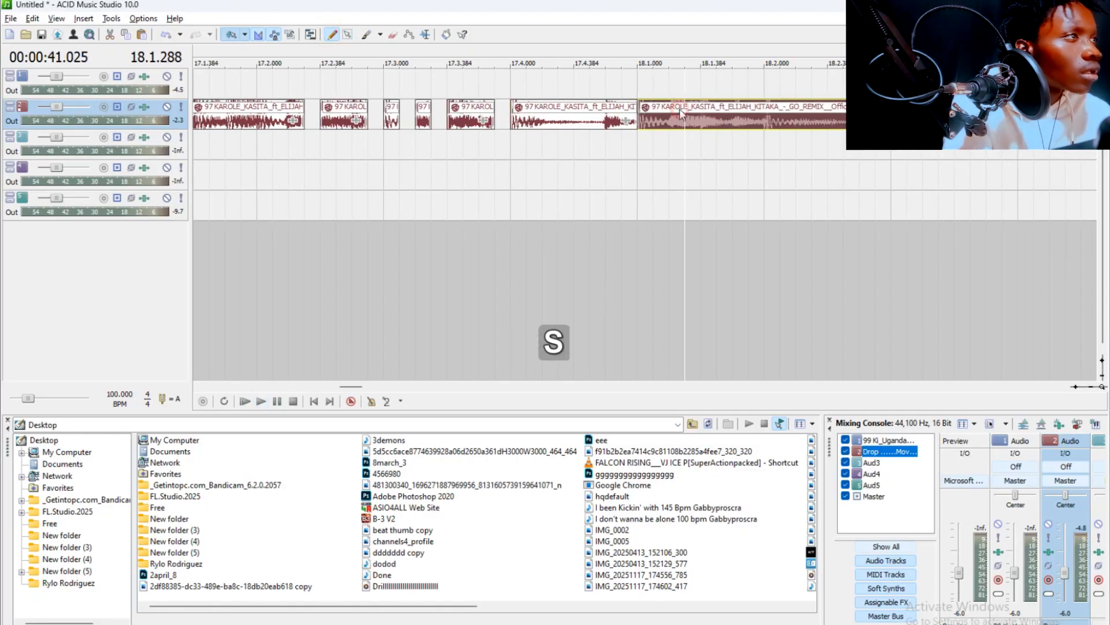
key(s)
Trim the clip before 18.1.000 to end at 17.4.384, and place a copy of the short 18.1.000 slice there.
click(647, 110)
key(ctrl+x)
drag(636, 117, 590, 117)
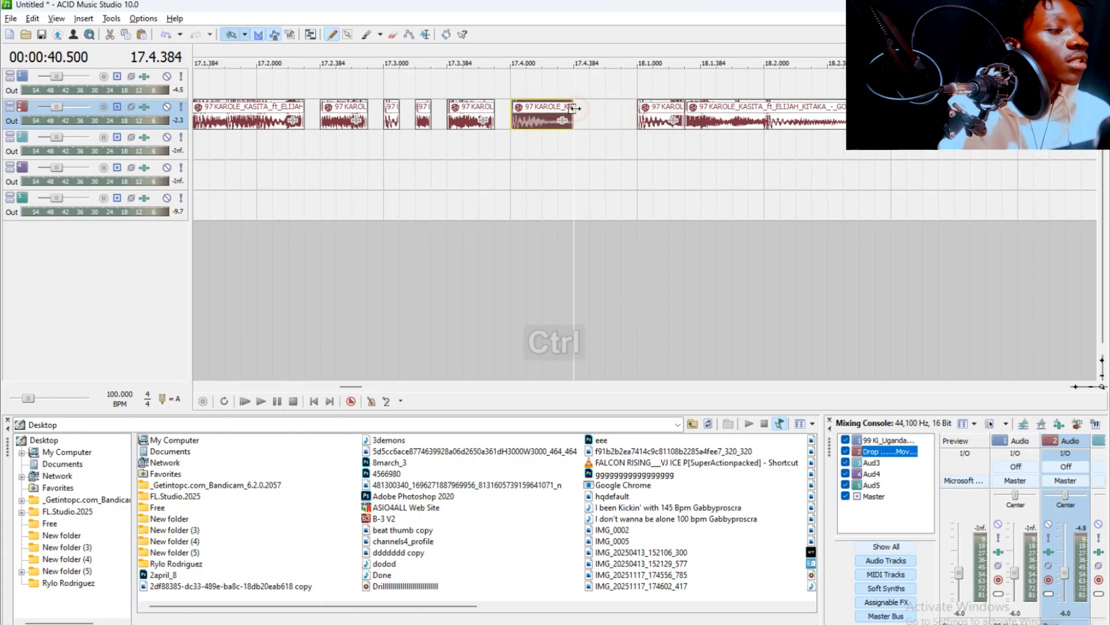
key(ctrl+v)
click(515, 149)
key(space)
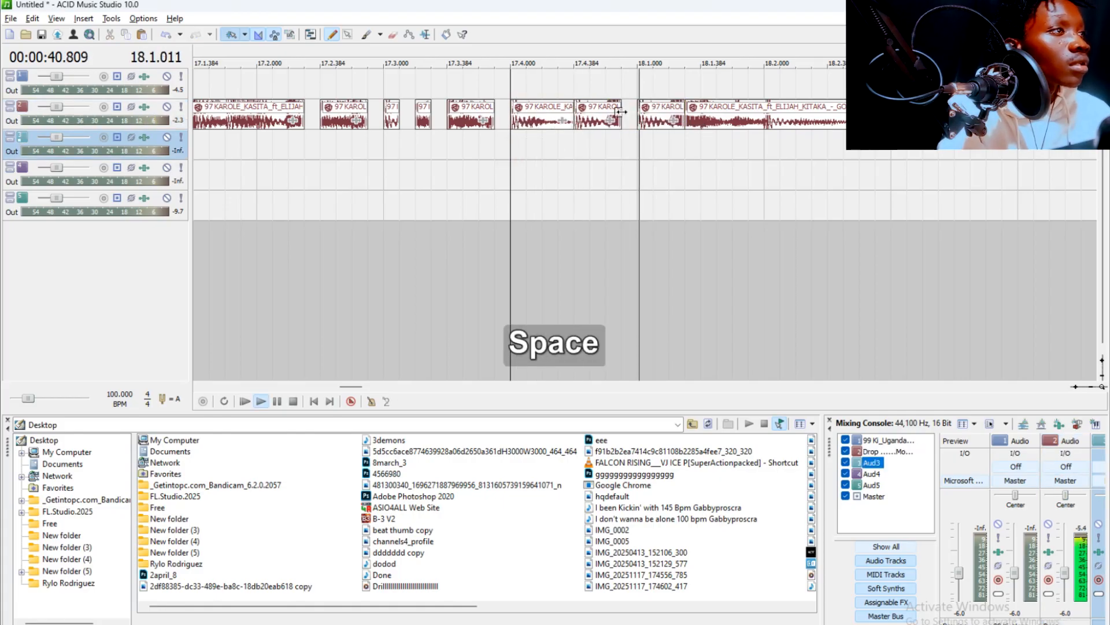
Split the KAROLE_KASITA clip on track 2 at 18.2.000 and move the remainder down to track 5.
scroll(644, 129, down, 2)
click(672, 114)
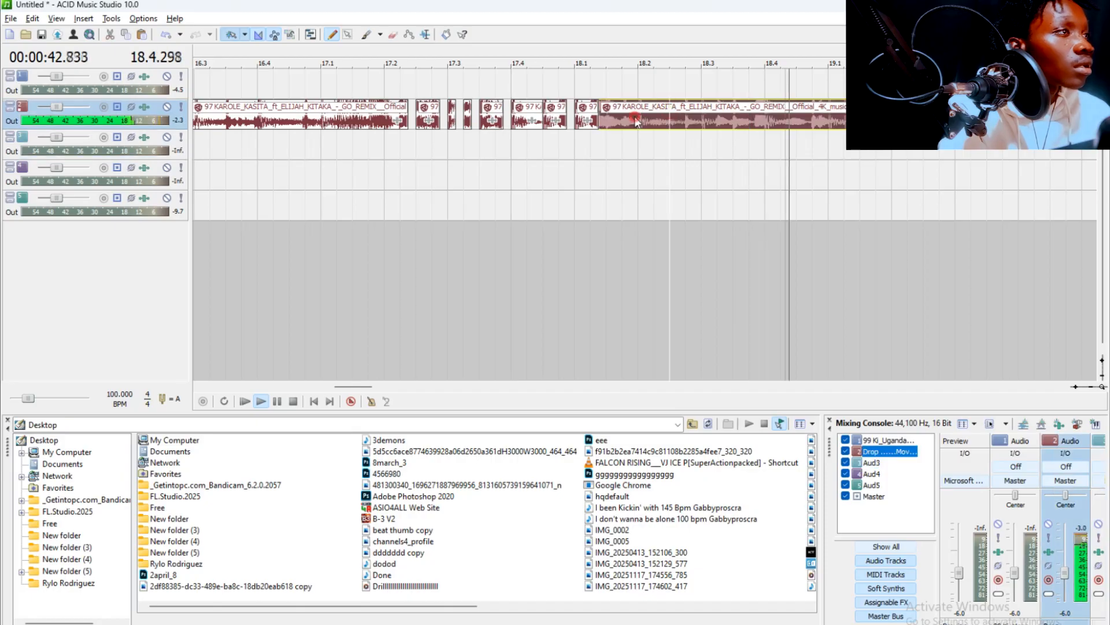
key(space)
scroll(665, 122, down, 2)
key(s)
drag(665, 117, 665, 203)
click(389, 169)
key(space)
scroll(445, 153, up, 1)
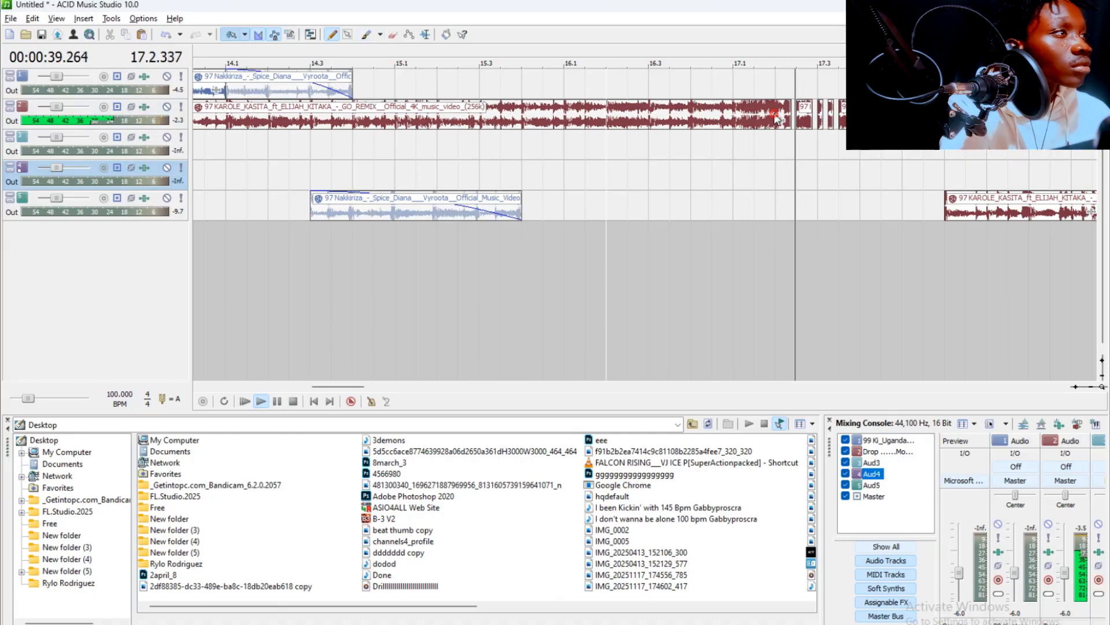
key(s)
key(space)
key(ctrl+z)
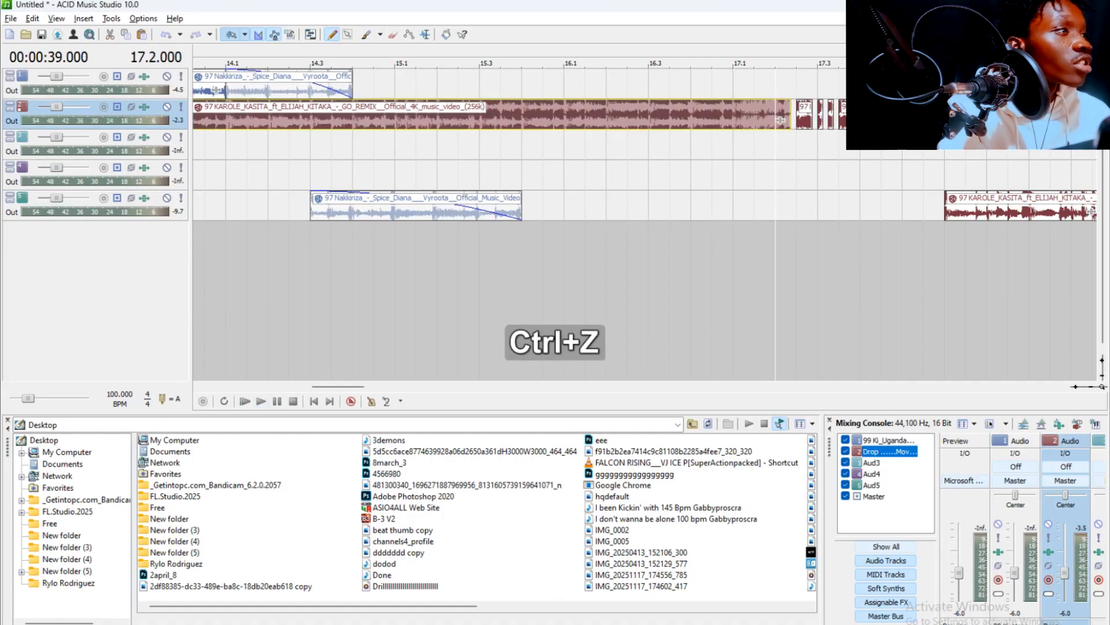
Paste short KAROLE_KASITA slices on track 2 at 18.4.000, 18.4.096, 18.4.192, 18.4.384, 18.4.576 and 19.1.000.
key(space)
click(725, 135)
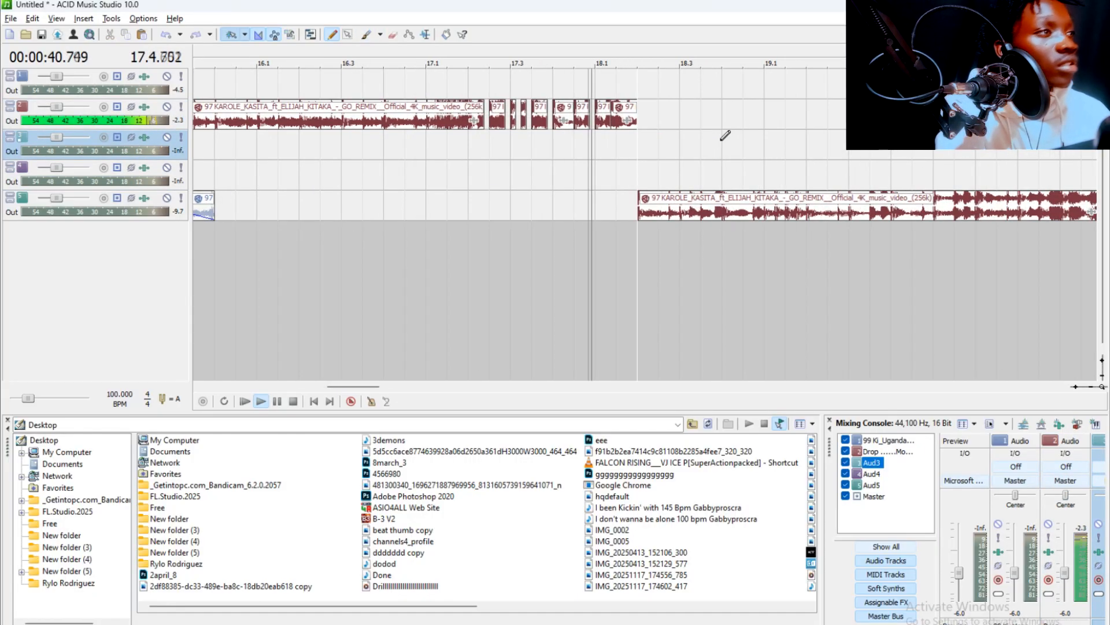
scroll(713, 130, up, 1)
key(space)
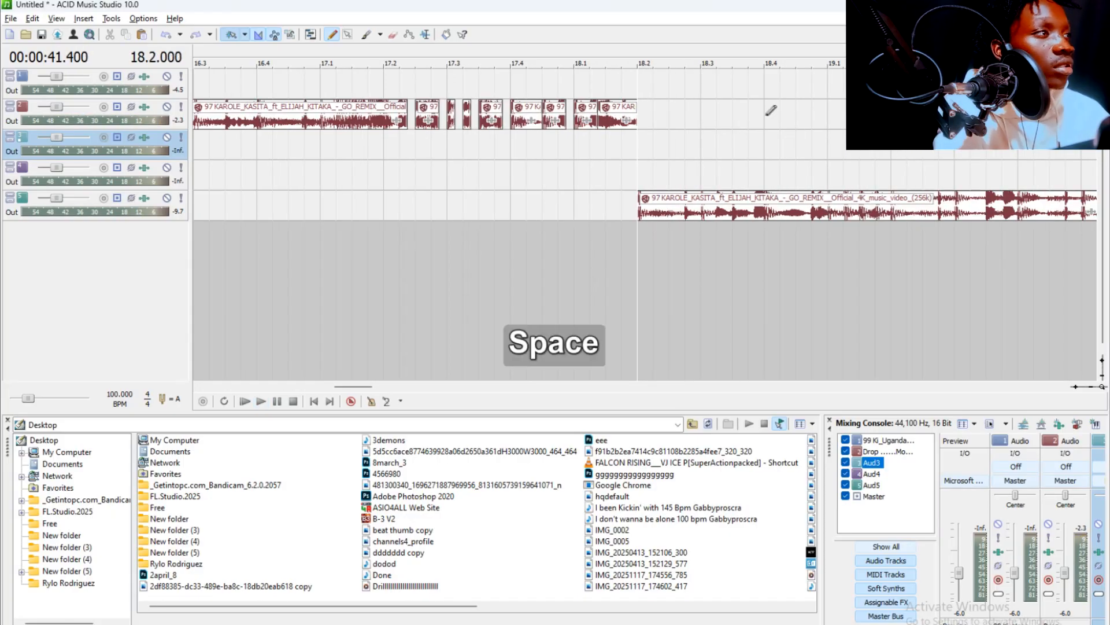
click(765, 119)
scroll(765, 118, up, 2)
key(ctrl+v)
scroll(730, 117, up, 1)
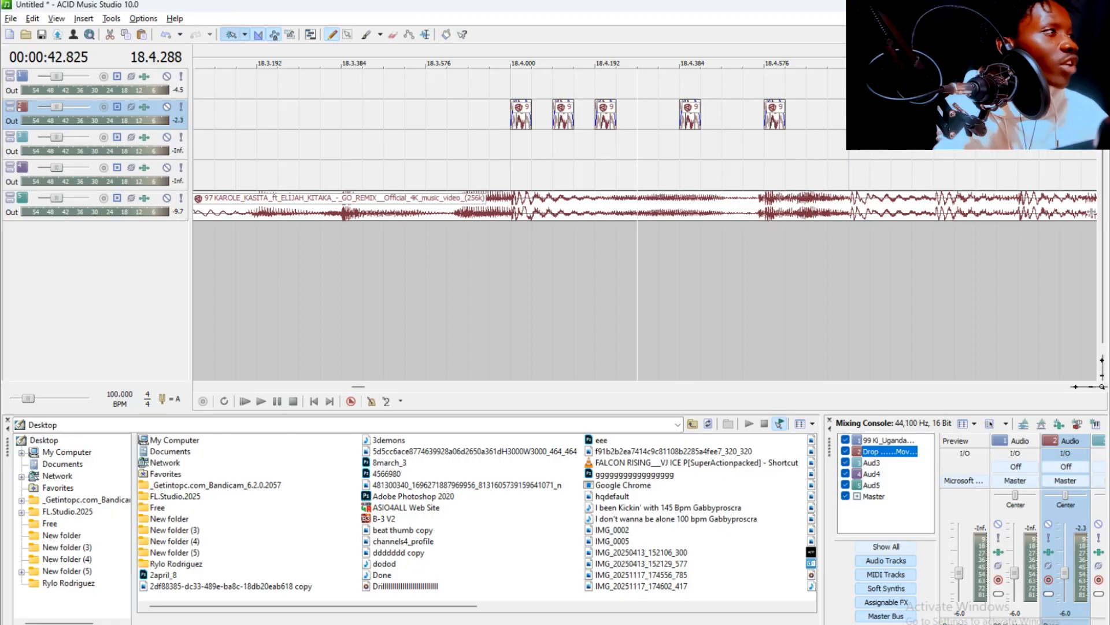
Raise the pitch of the stutter slices at 18.4.096 and 18.4.576 on track 2 by 7 semitones.
scroll(636, 124, down, 1)
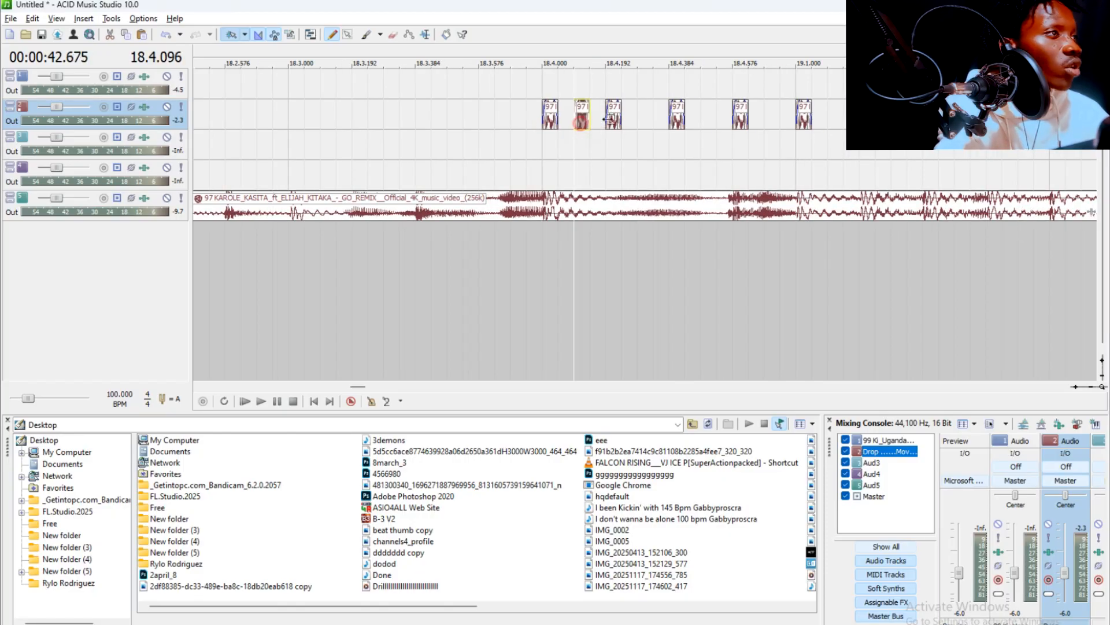
ctrl+click(582, 124)
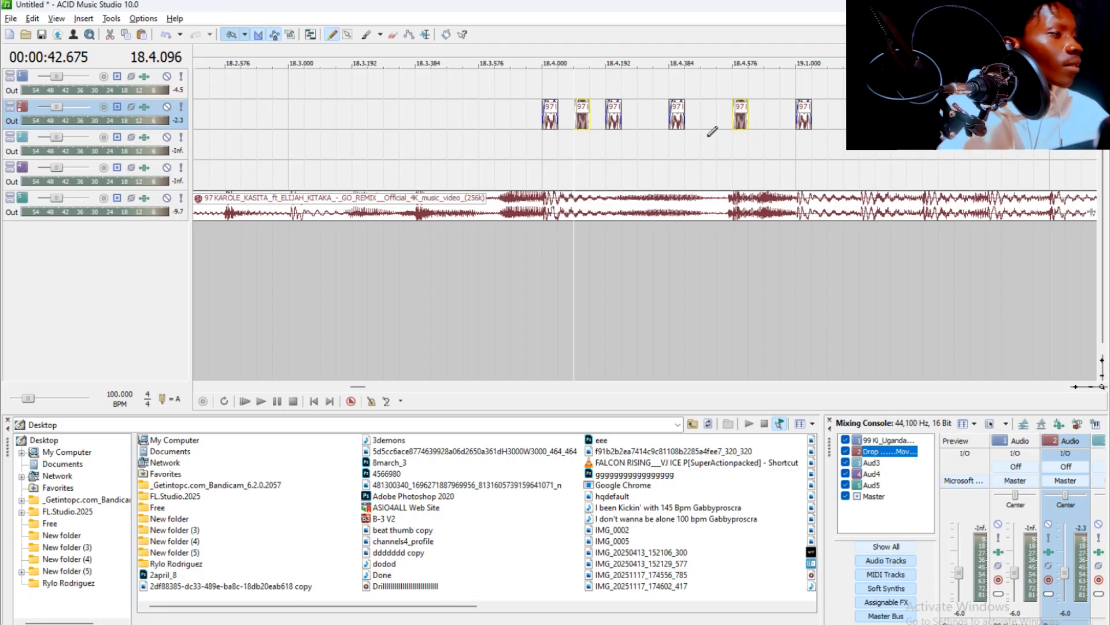
key(KP_Add)
key(KP_Add)
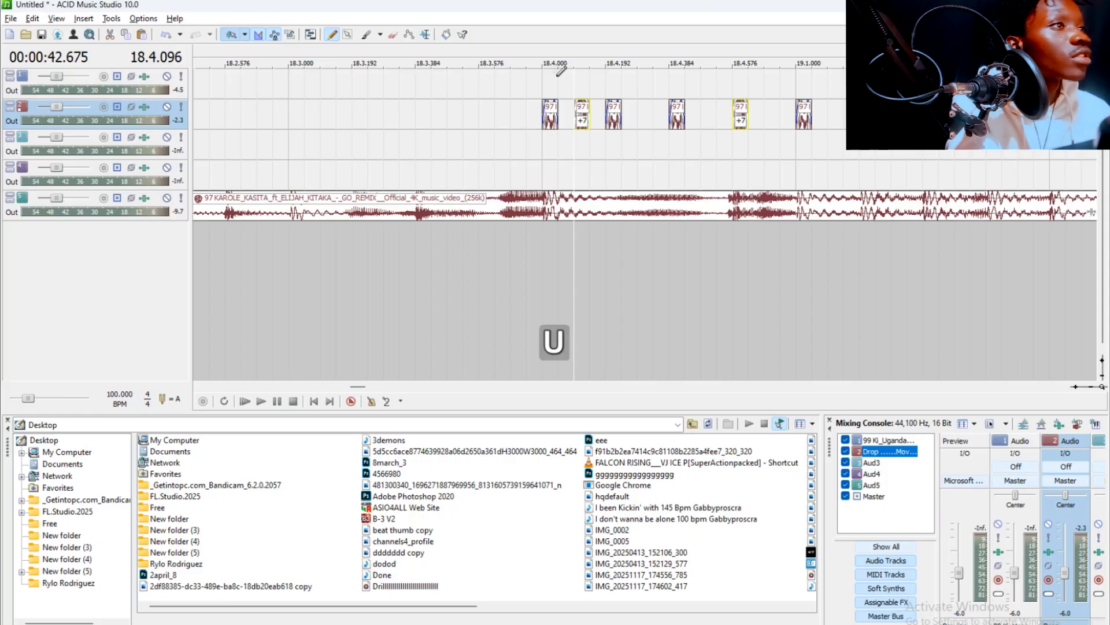
Play the stutter slices on track 2 repeatedly from 18.4.000 to check their rhythm and pitch.
click(542, 53)
key(space)
scroll(688, 134, down, 2)
key(space)
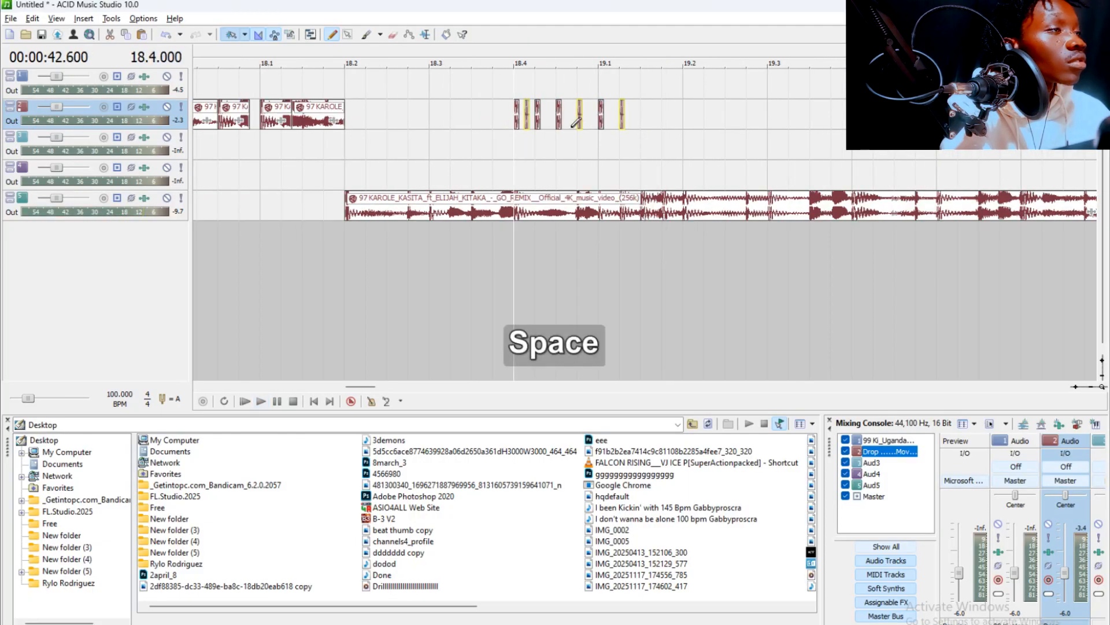
key(space)
scroll(694, 133, up, 1)
scroll(526, 120, down, 1)
key(space)
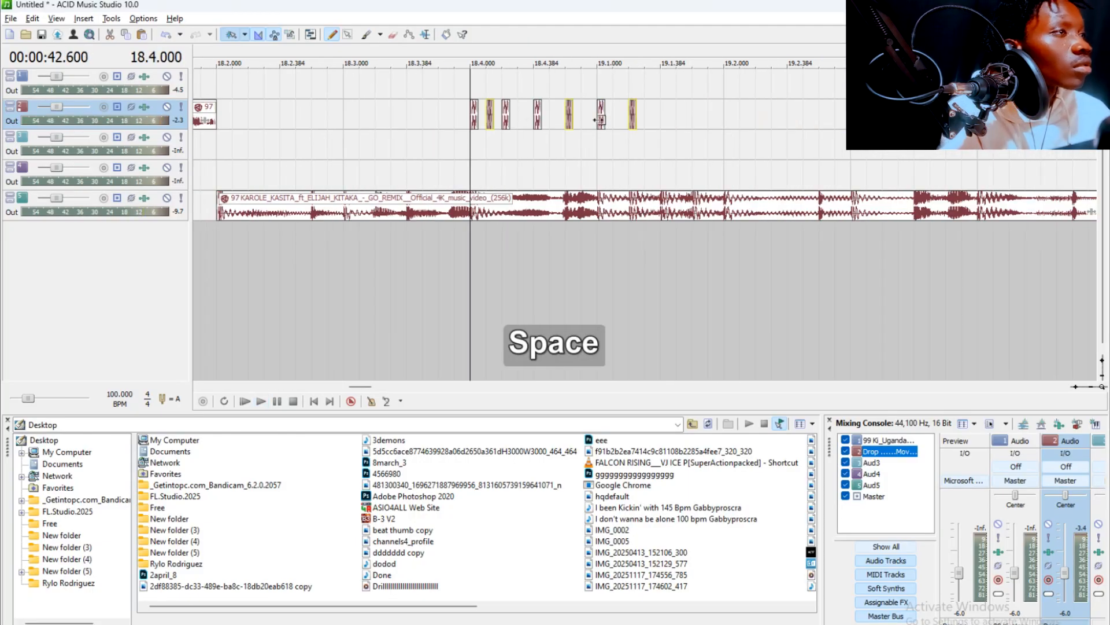
scroll(751, 142, up, 1)
key(space)
key(space)
Draw a KAROLE_KASITA clip on track 2 from 19.2.000 to about 20.3 and play from 18.4.000.
click(793, 125)
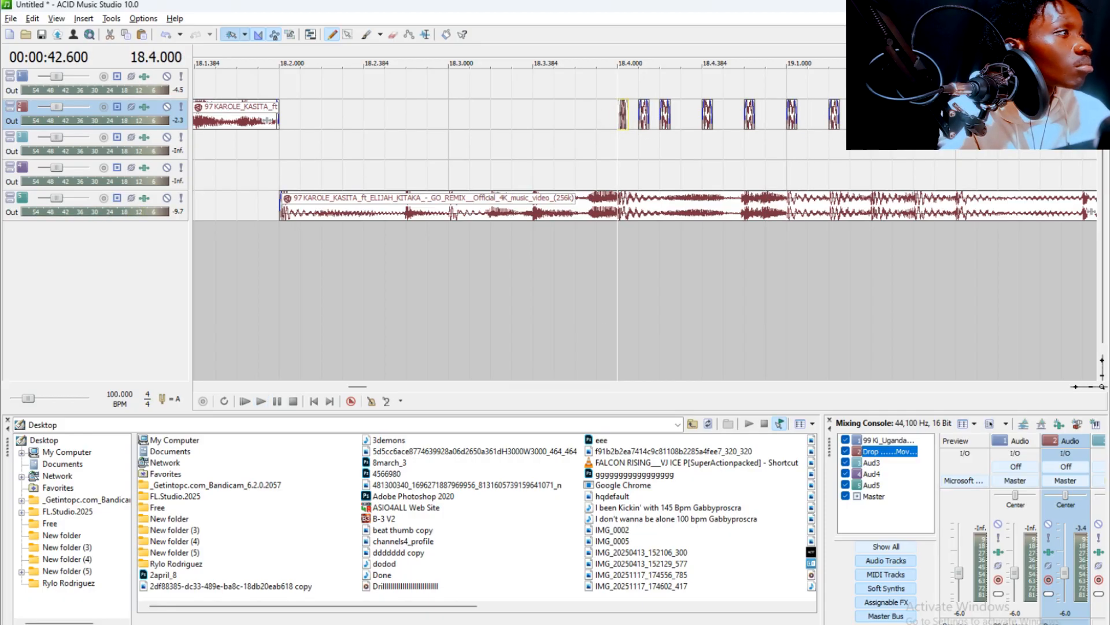
scroll(698, 132, down, 2)
drag(770, 121, 1093, 124)
key(space)
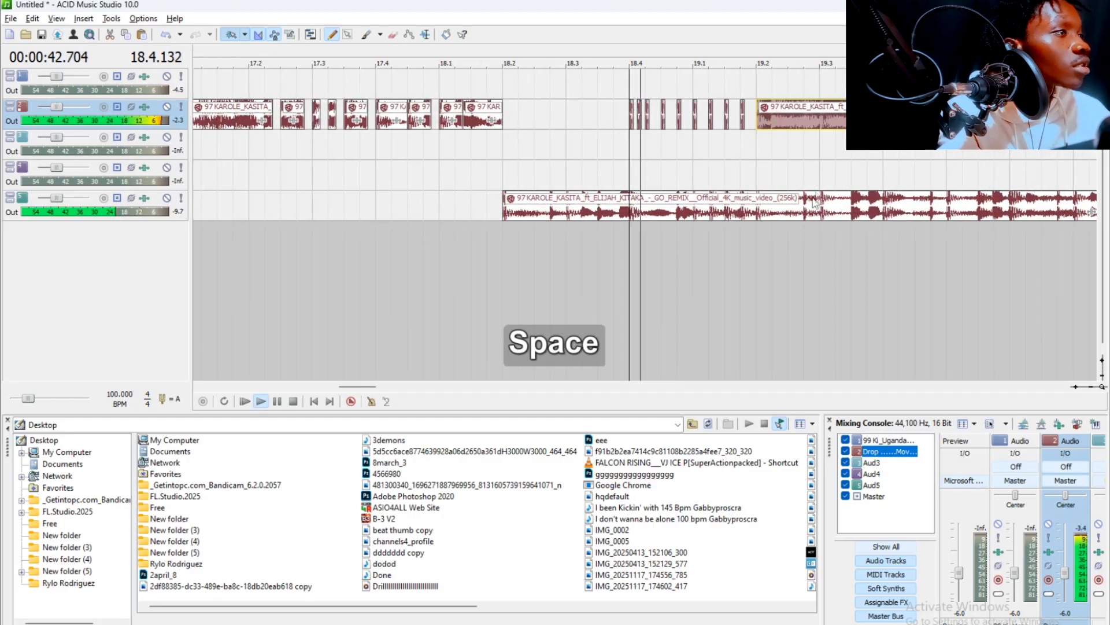
Split the KAROLE_KASITA clip on track 5 at 19.2.000 and delete the part after the split.
scroll(809, 138, down, 1)
click(713, 203)
key(s)
scroll(680, 115, down, 3)
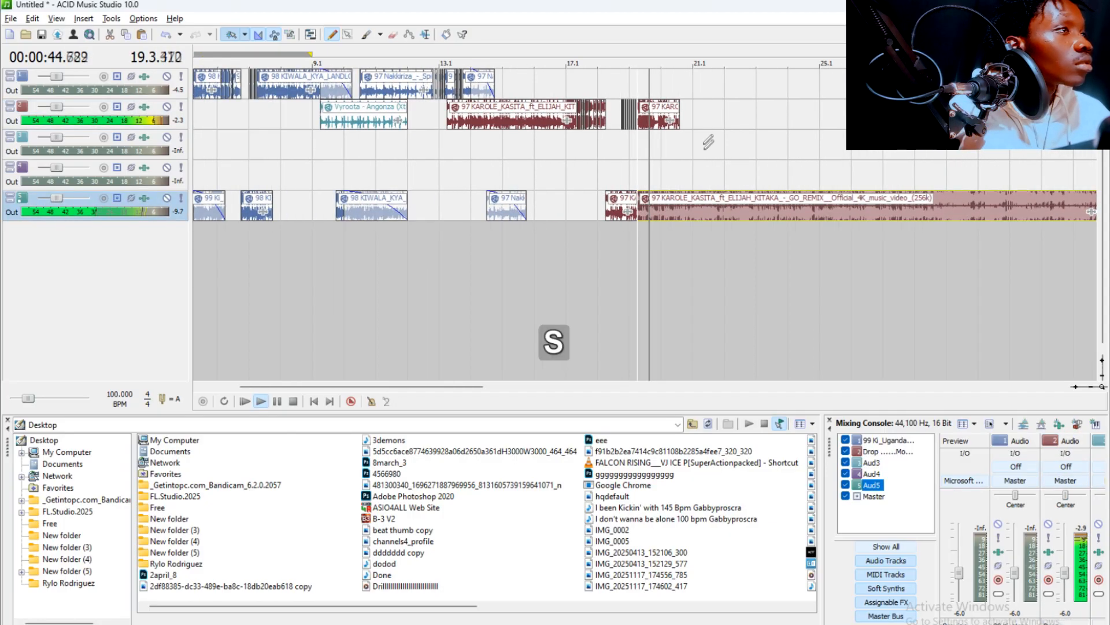
key(Delete)
Extend the last KAROLE_KASITA clip on track 2 to about 27.1 and fade out its end.
drag(678, 110, 925, 113)
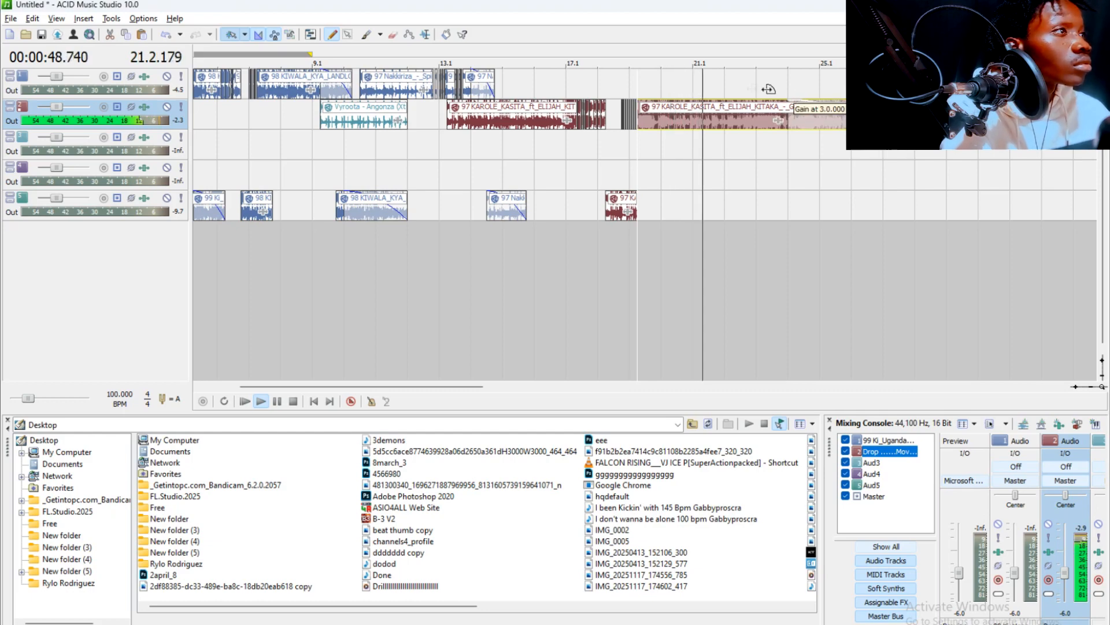
scroll(283, 238, down, 5)
key(space)
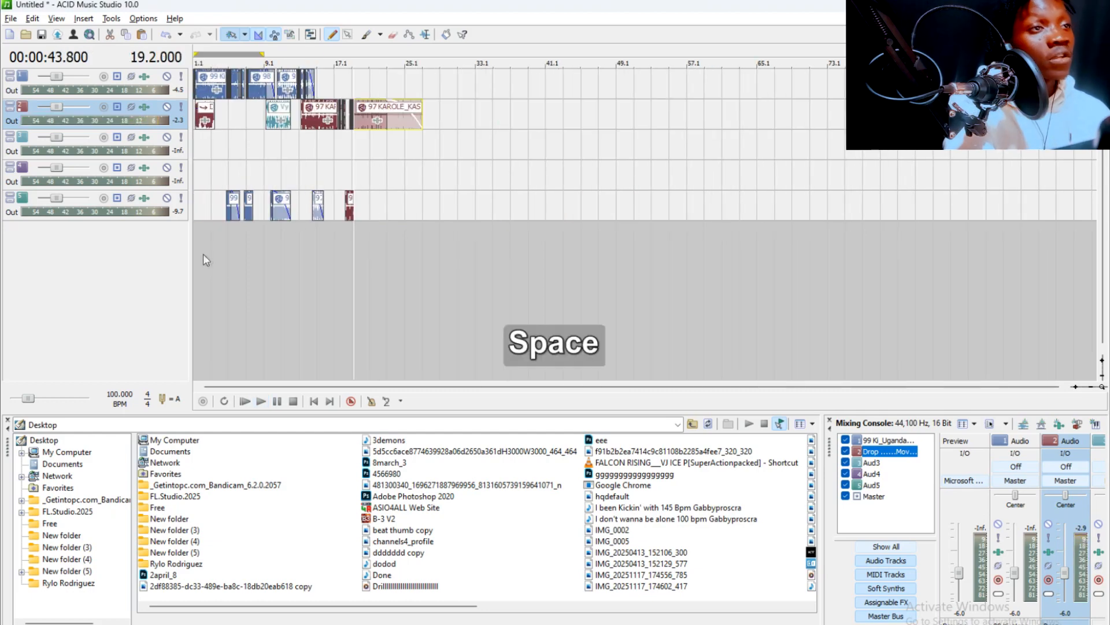
Play the mix from 1.1.000 and follow the song transitions and stutters across the tracks up to about bar 17.
click(203, 254)
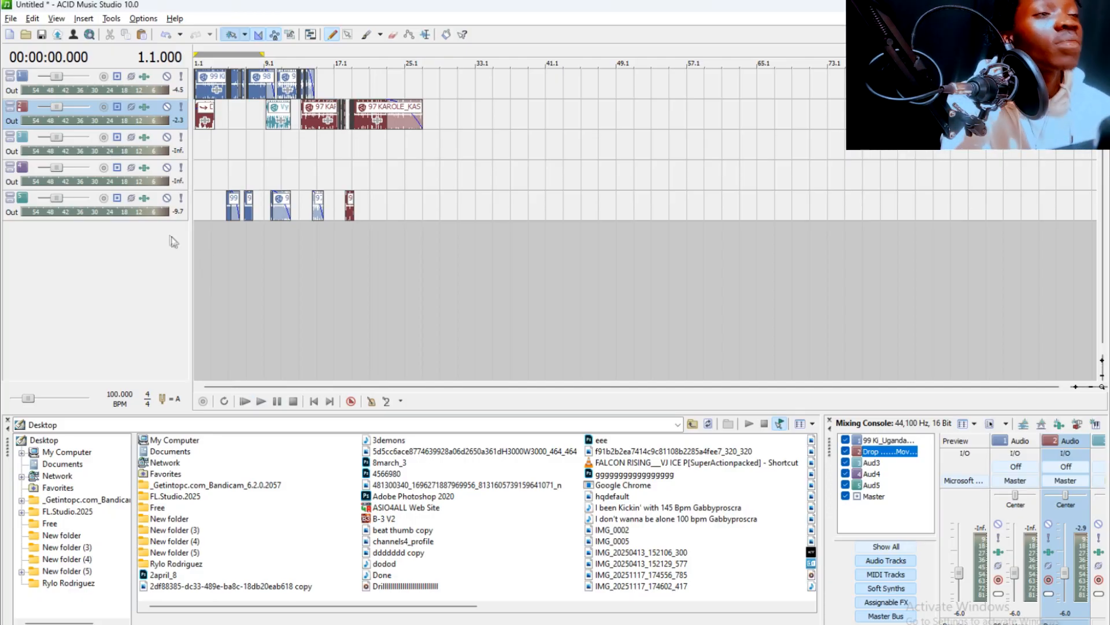
scroll(263, 263, up, 8)
key(space)
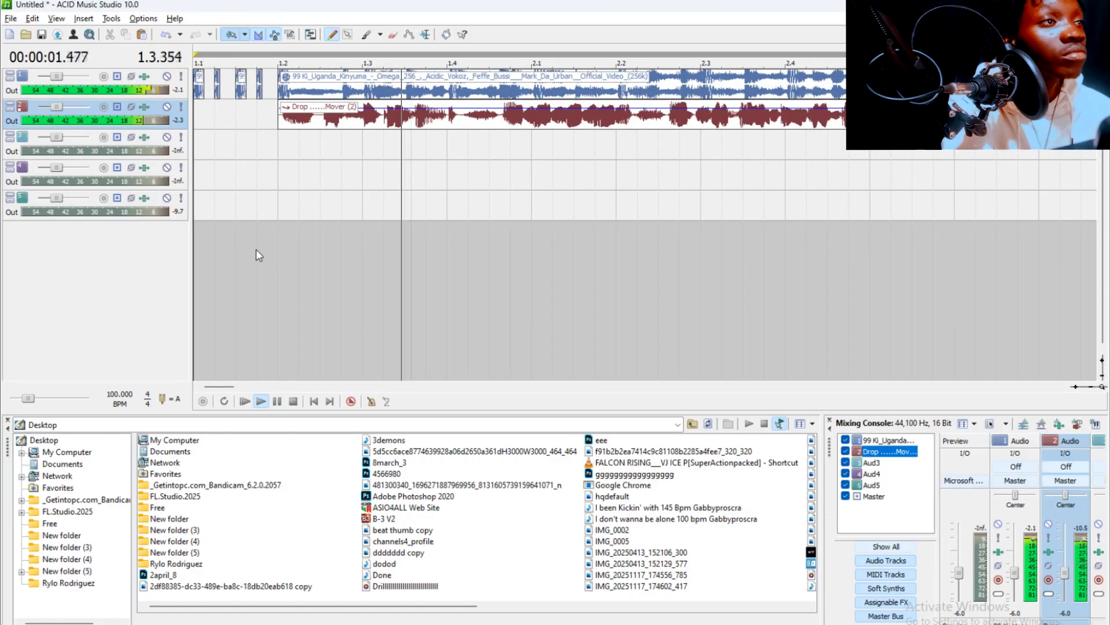
scroll(268, 244, down, 3)
scroll(455, 178, down, 2)
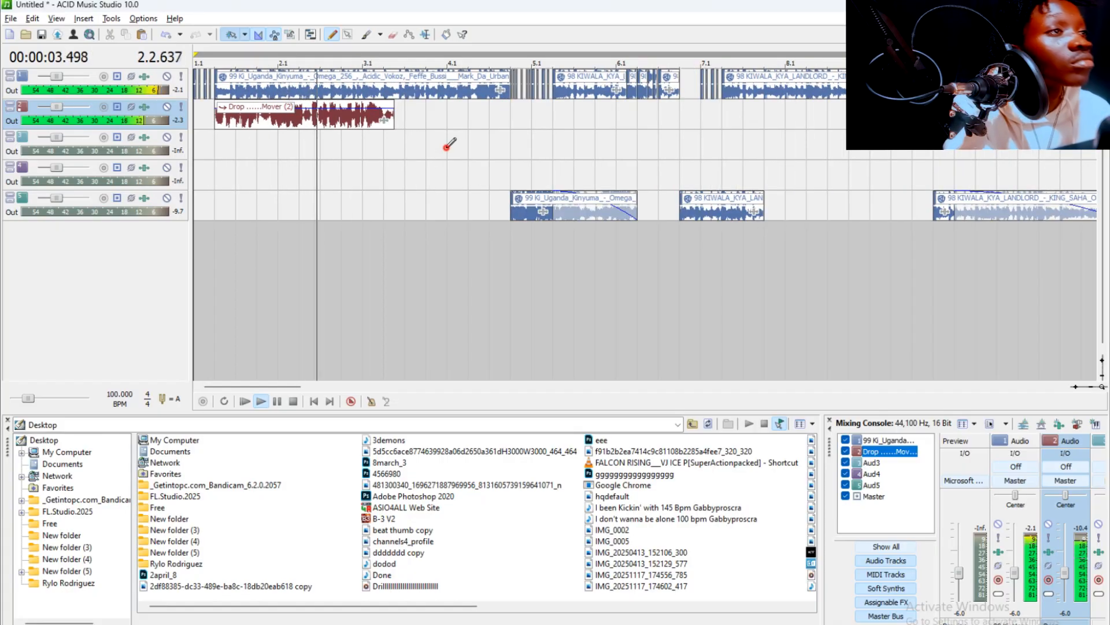
click(446, 147)
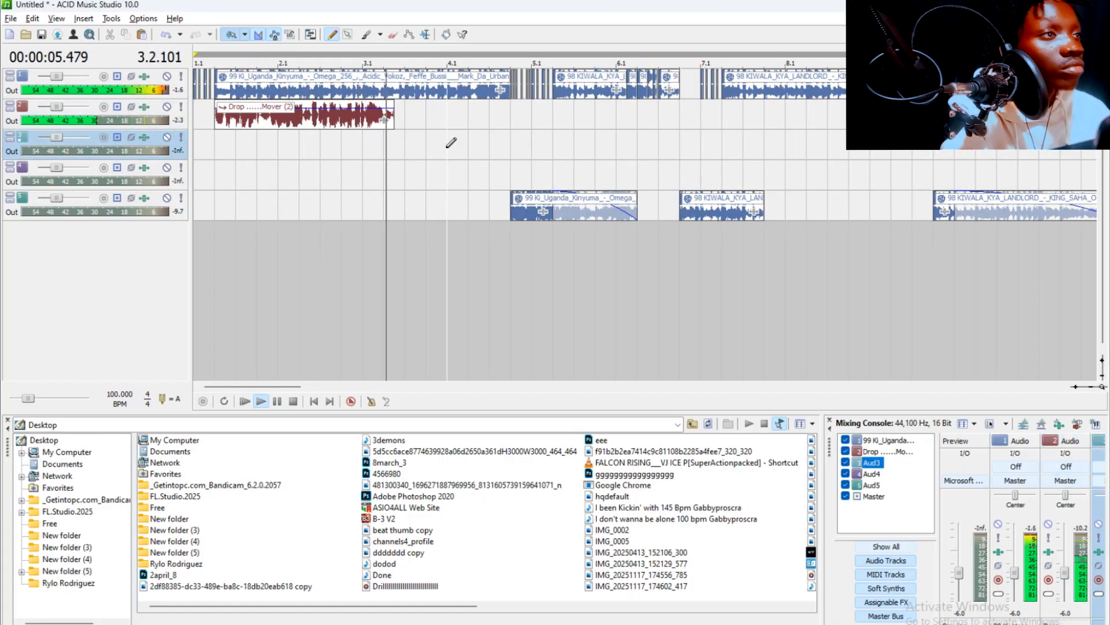
scroll(504, 128, up, 2)
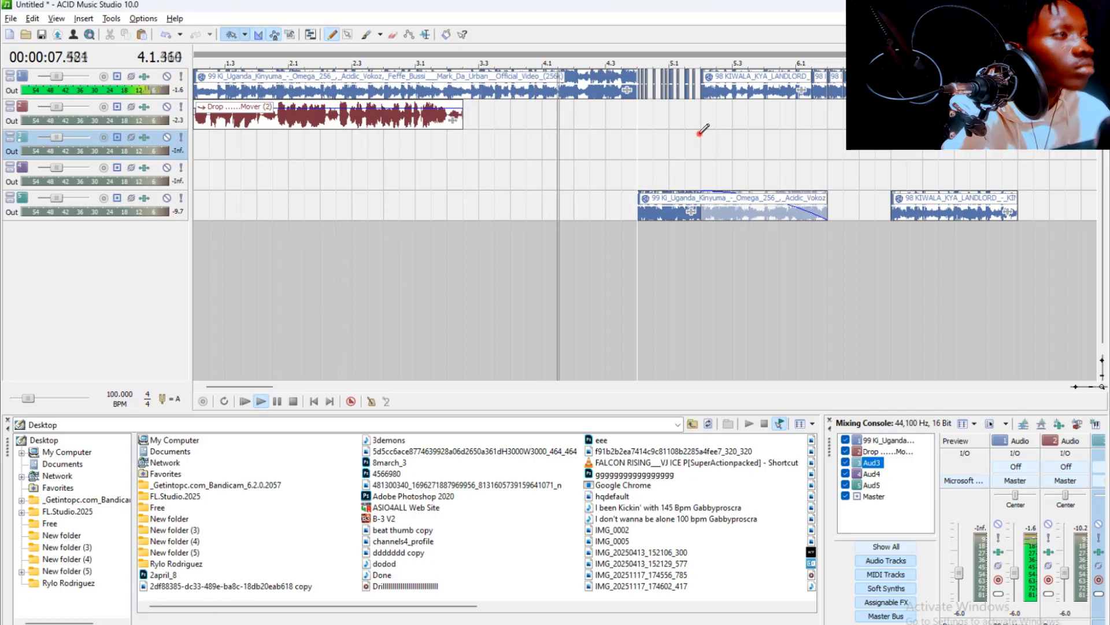
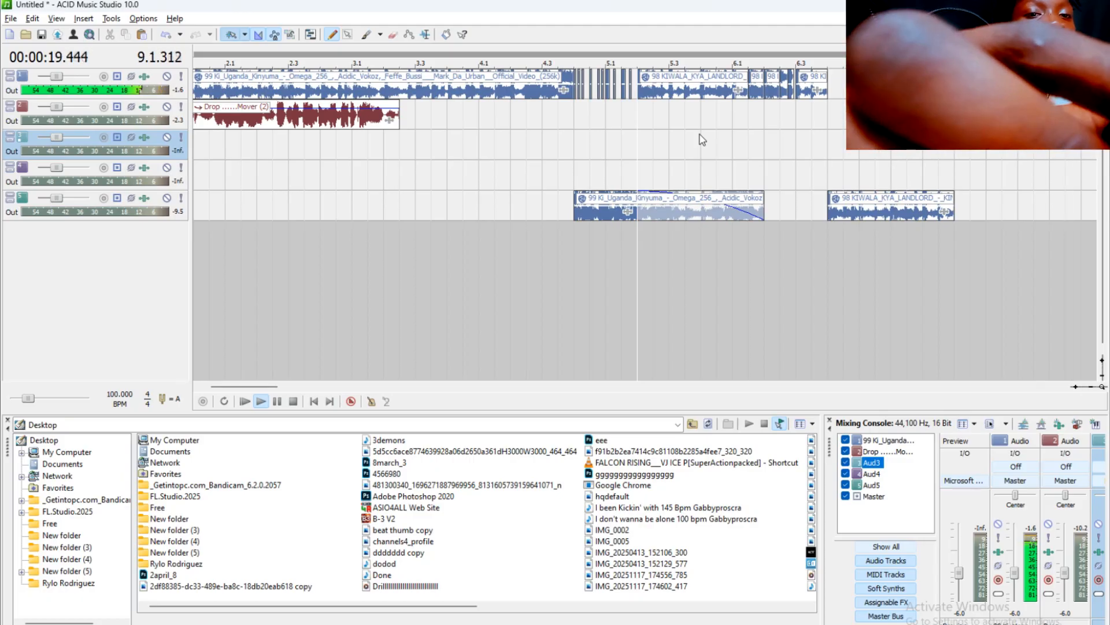
scroll(703, 116, down, 3)
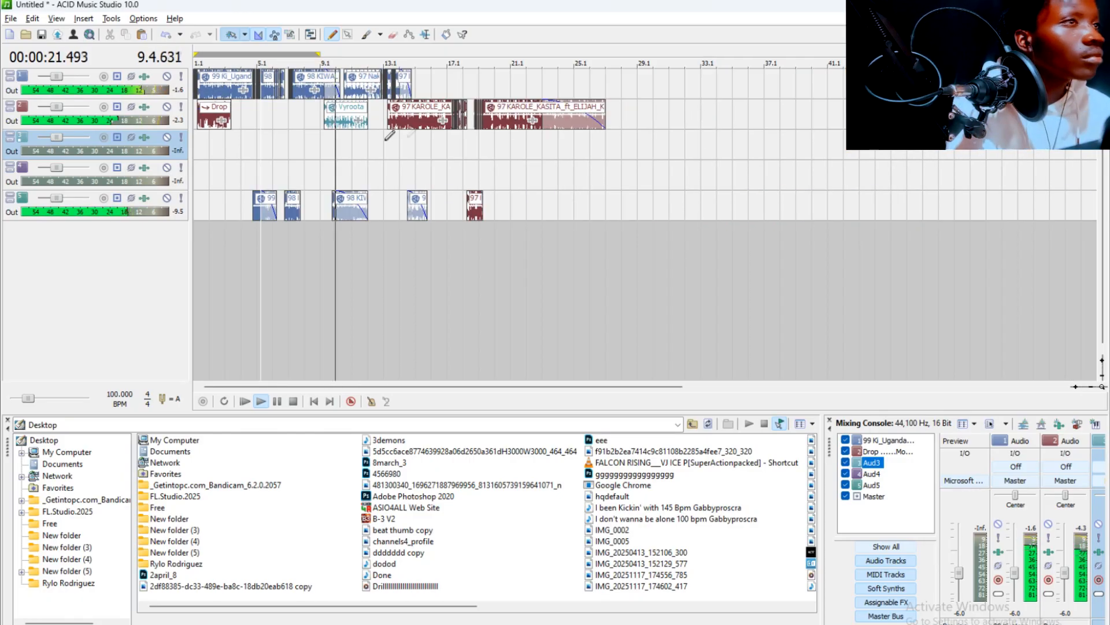
scroll(382, 137, up, 3)
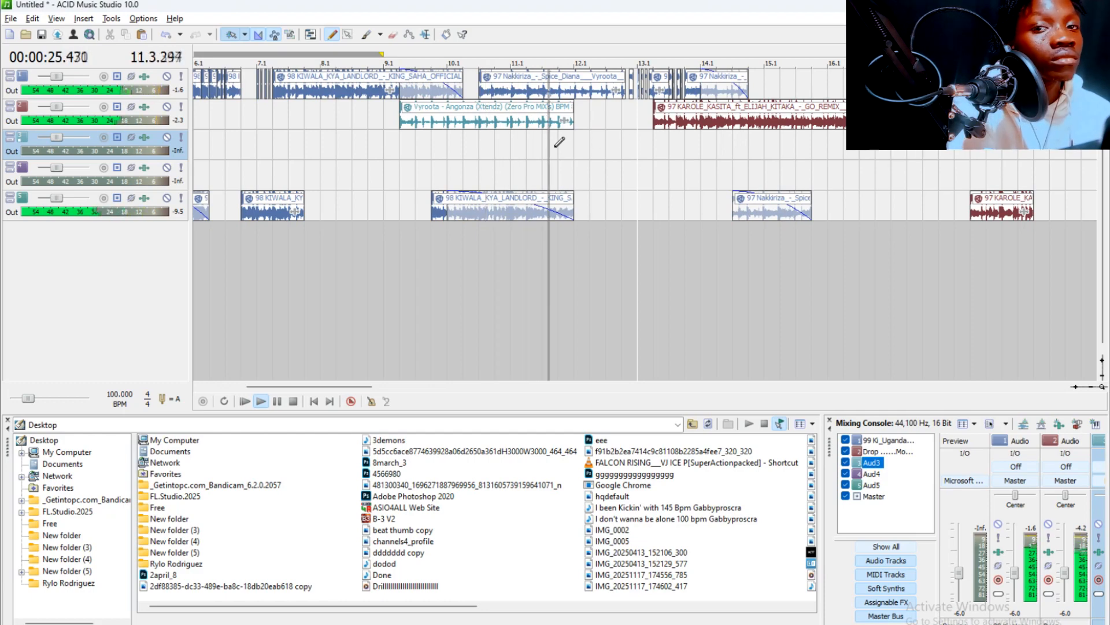
scroll(559, 141, up, 1)
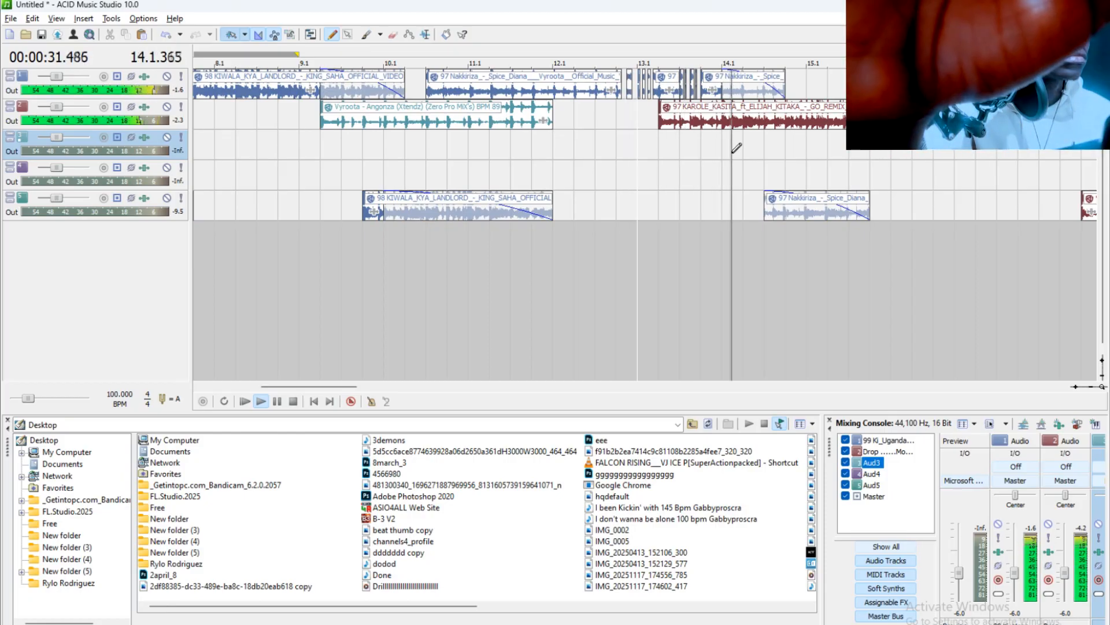
scroll(754, 169, down, 3)
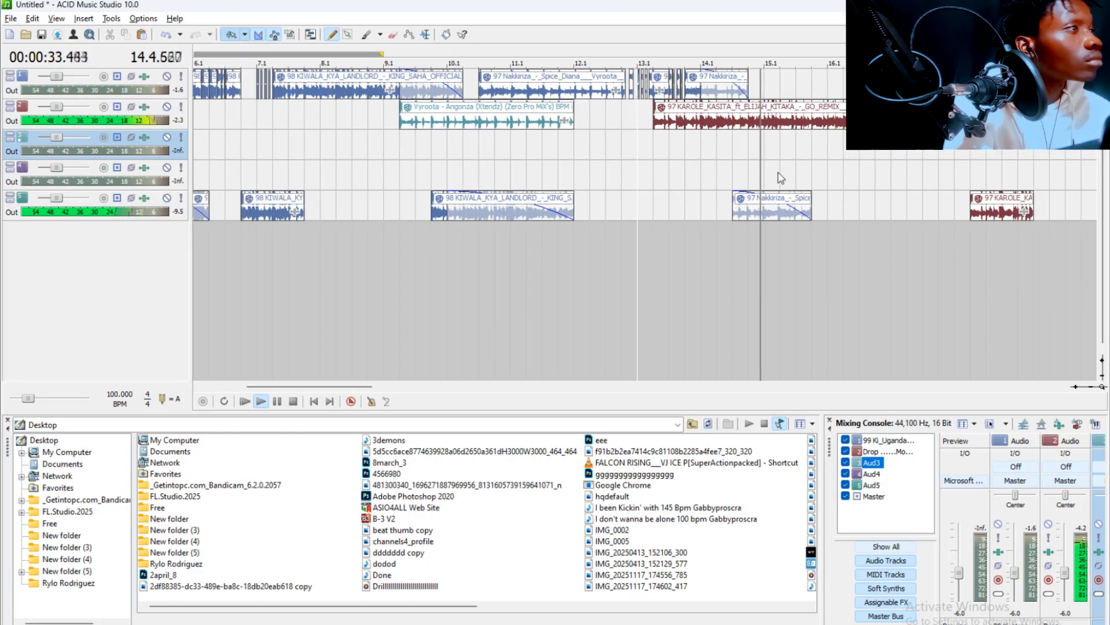
scroll(670, 181, down, 2)
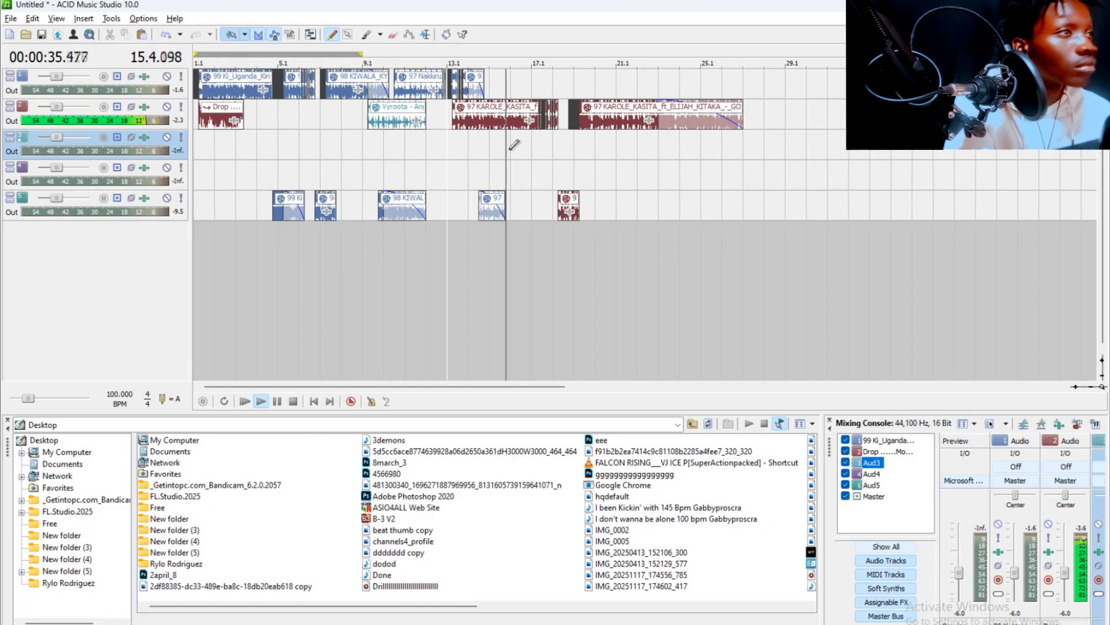
scroll(682, 171, up, 5)
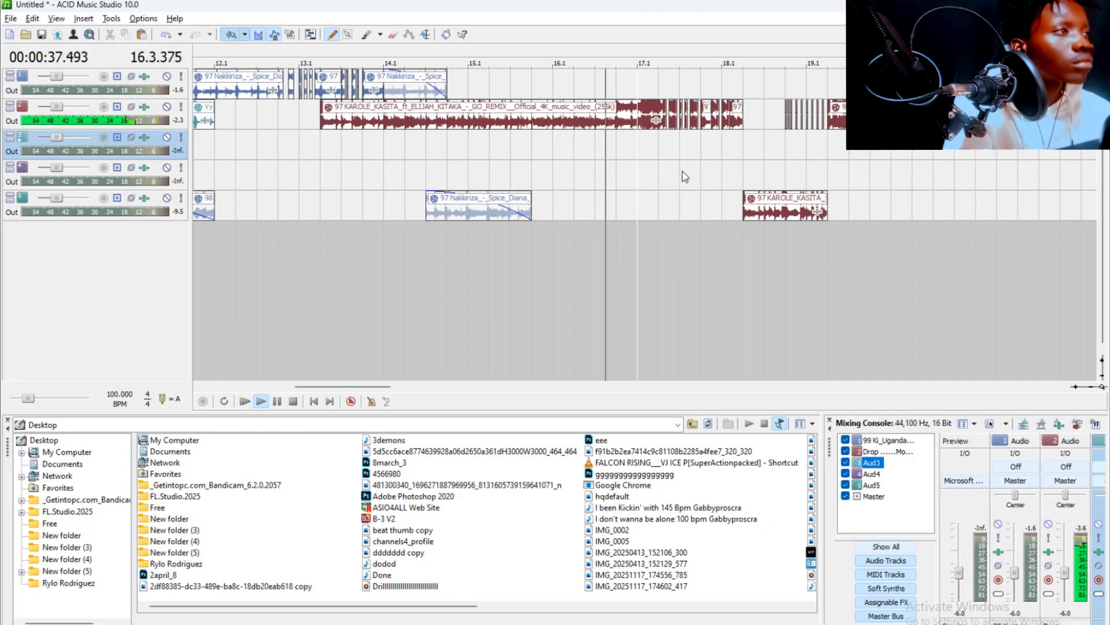
scroll(683, 171, down, 3)
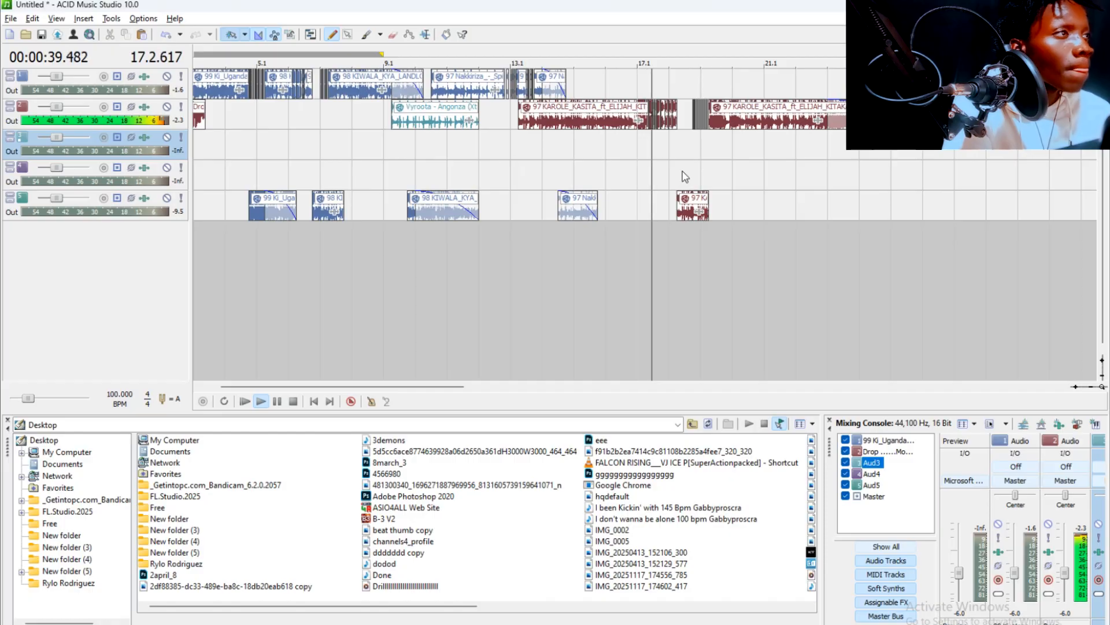
click(761, 174)
scroll(760, 173, down, 4)
key(space)
Play the KIWALA_KYA_LANDLORD section on track 1 from 7.1.000 to locate a spot for another stutter.
click(294, 155)
scroll(293, 155, up, 7)
key(space)
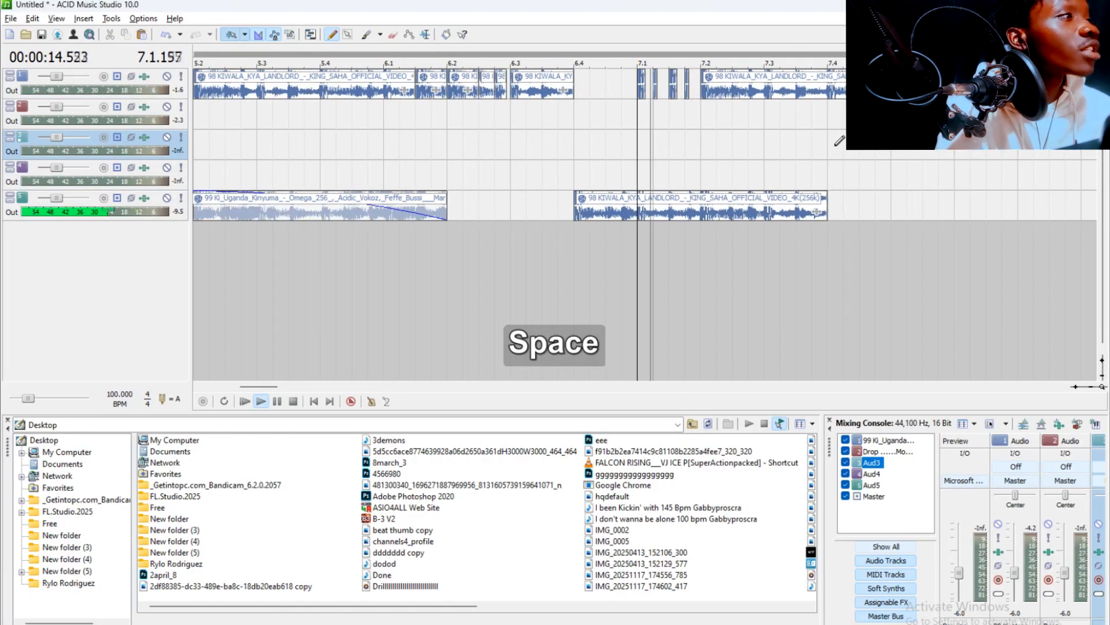
scroll(838, 150, down, 1)
scroll(838, 152, up, 2)
scroll(569, 155, up, 1)
scroll(572, 158, down, 1)
key(space)
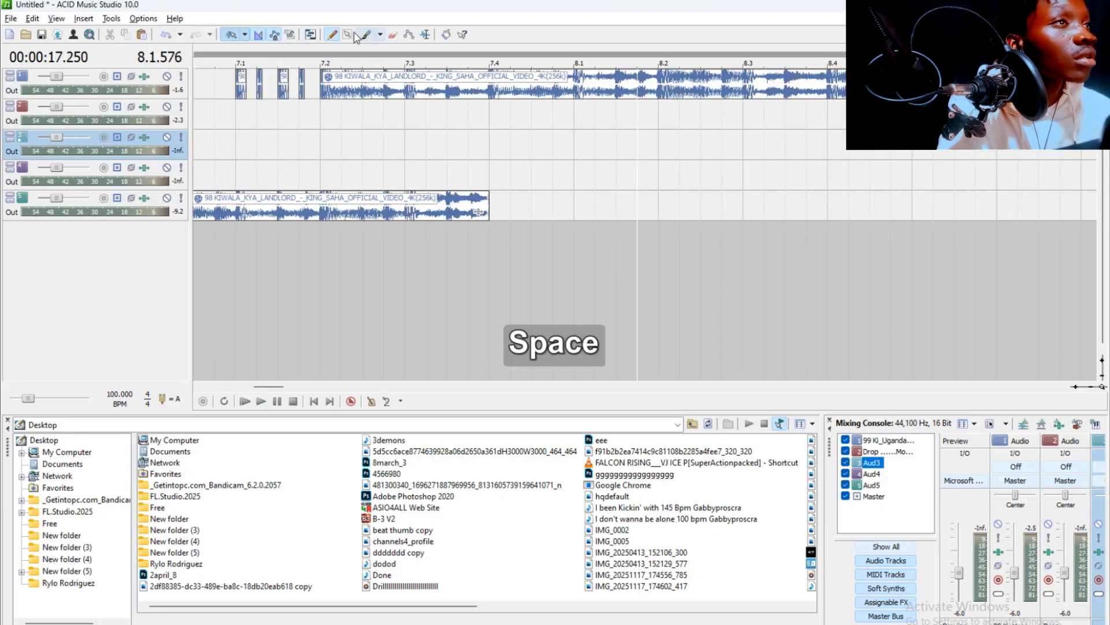
Erase short gaps in the KIWALA_KYA_LANDLORD clip on track 1 between 8.2.000 and 8.3.000 to form stutter slices, and play them.
click(393, 35)
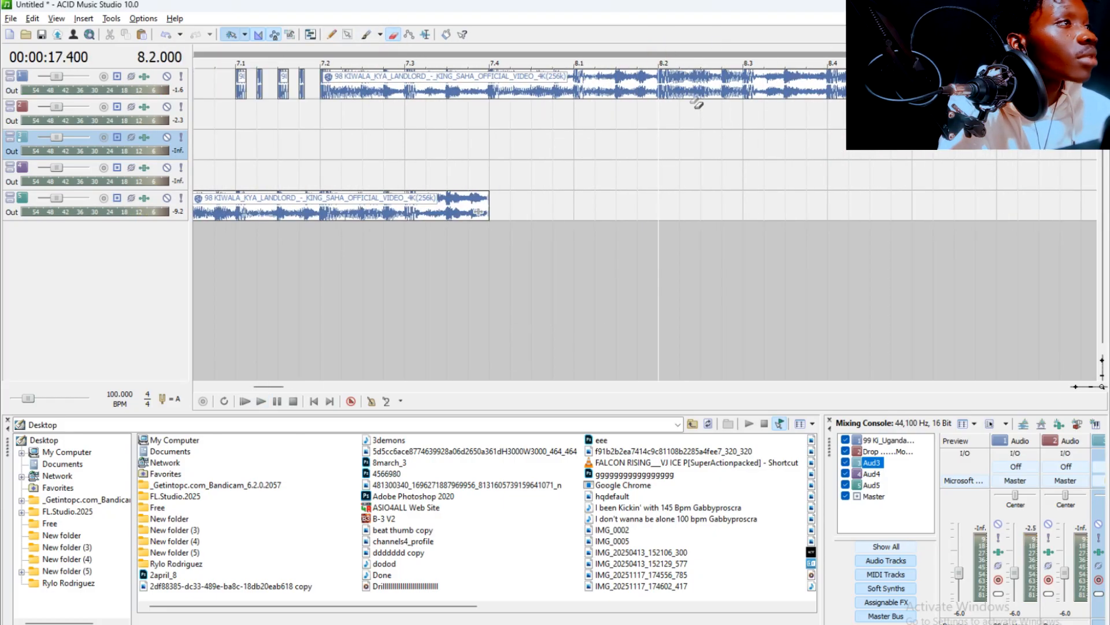
scroll(694, 100, up, 2)
key(space)
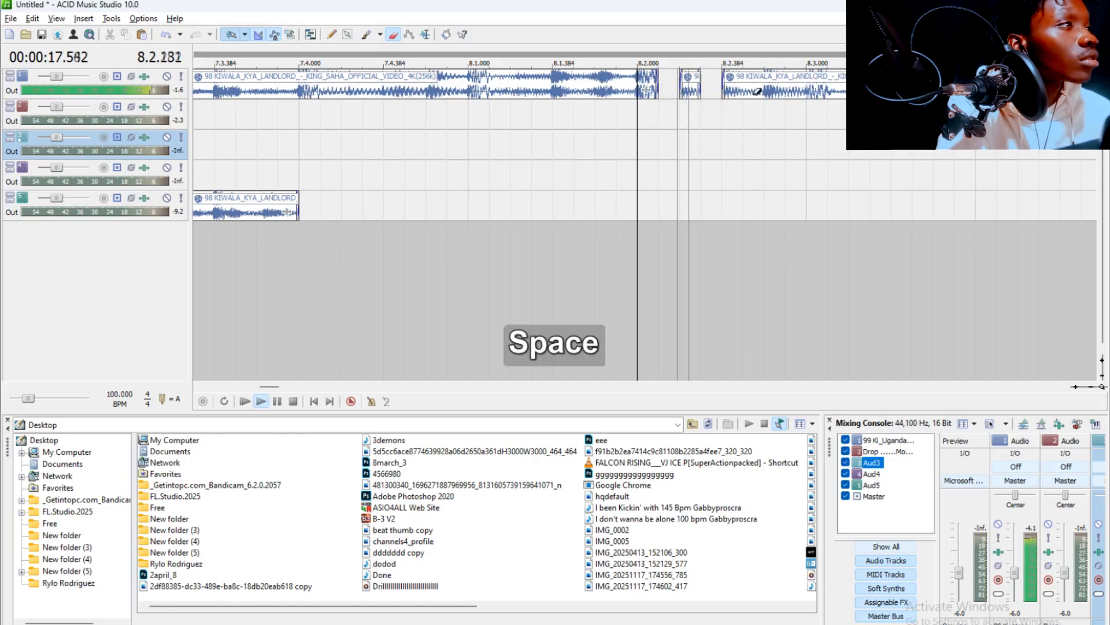
scroll(677, 61, down, 2)
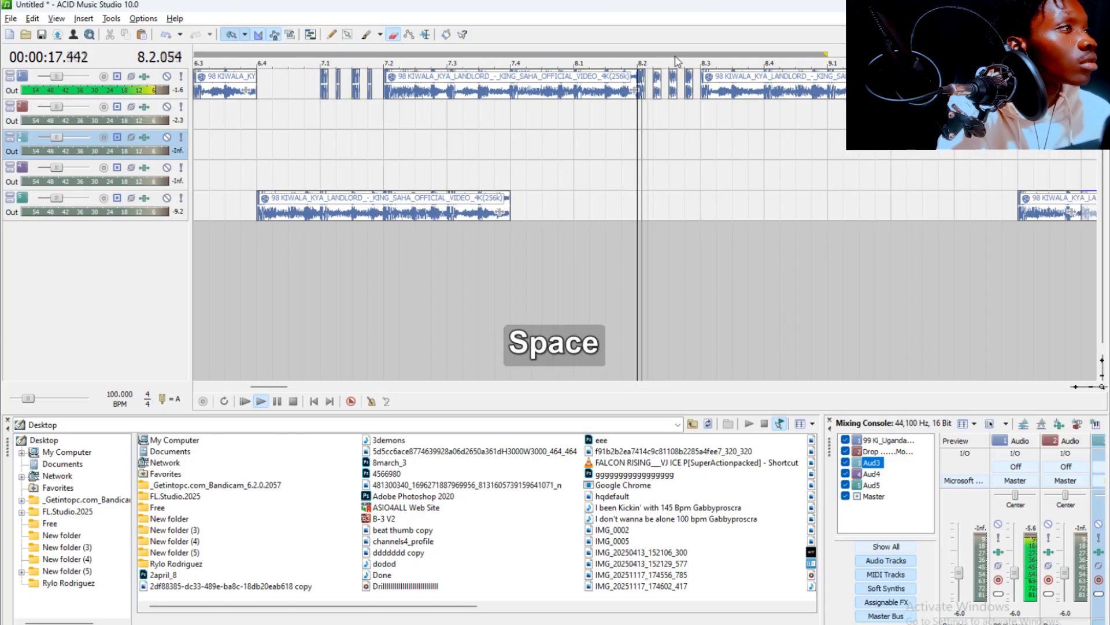
key(space)
Erase narrower gaps in the KIWALA_KYA_LANDLORD clip from 8.3.000 to about 8.3.576, checking the rhythm by playback from 8.3.000.
scroll(699, 51, up, 2)
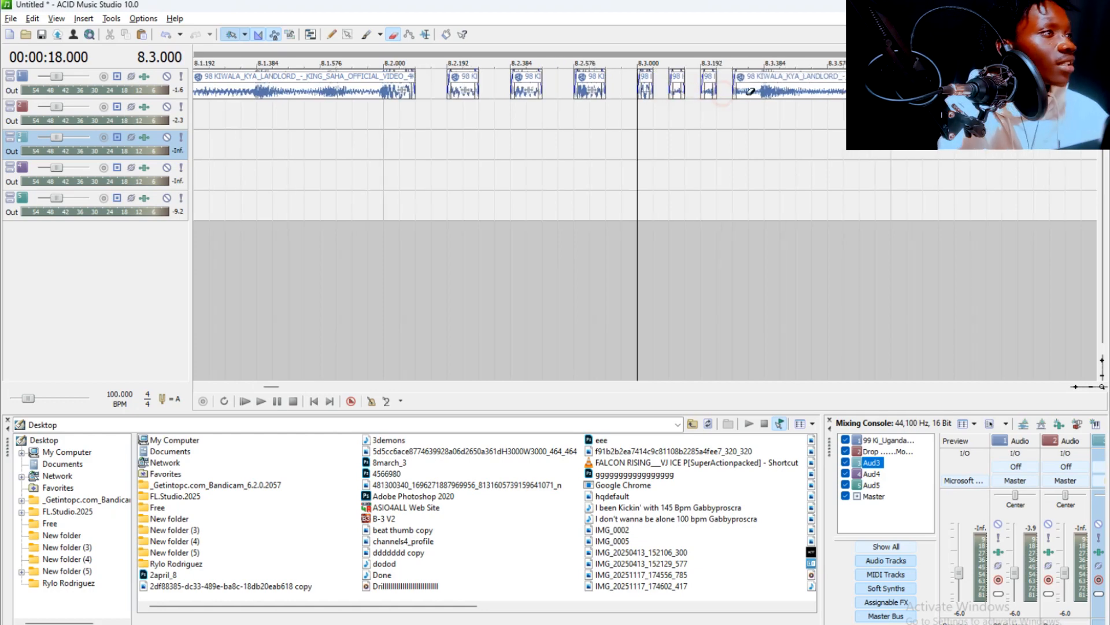
key(space)
key(space)
key(space)
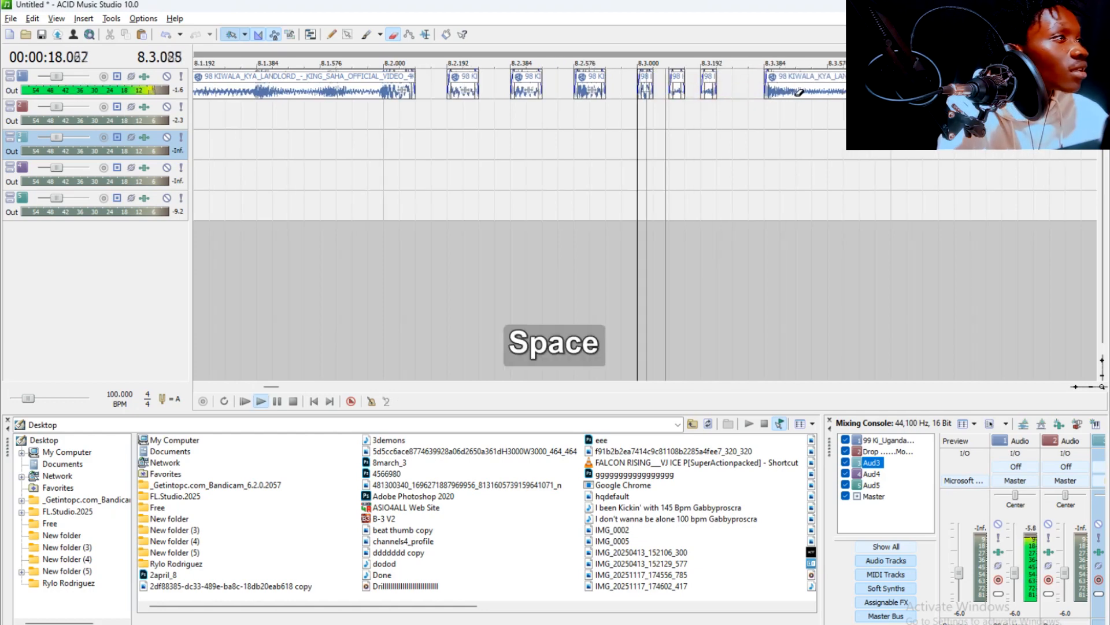
drag(788, 93, 799, 94)
key(space)
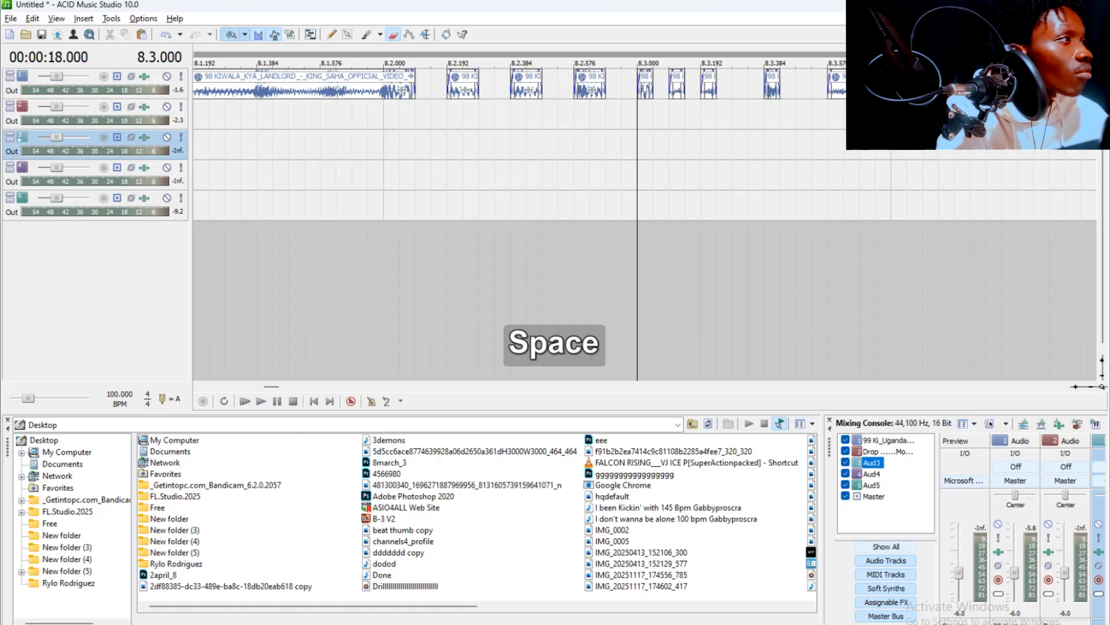
Continue erasing gaps in the KIWALA_KYA_LANDLORD clip on track 1 up to about 9.1.000 and play the slices from 8.3.000.
key(space)
scroll(699, 51, down, 2)
key(space)
key(space)
drag(703, 92, 792, 90)
key(space)
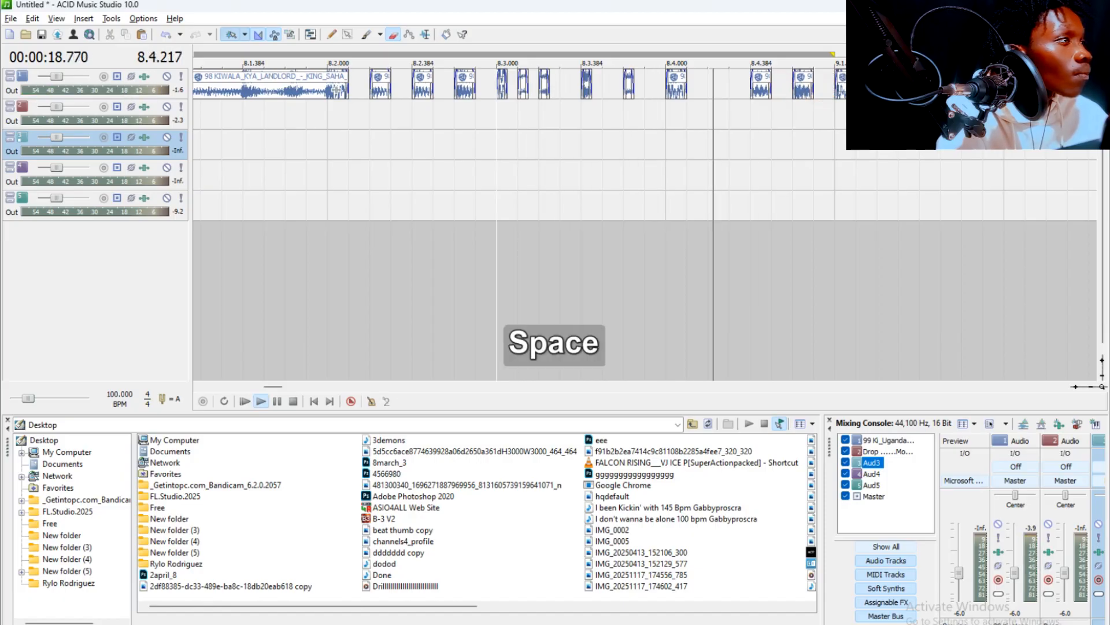
key(space)
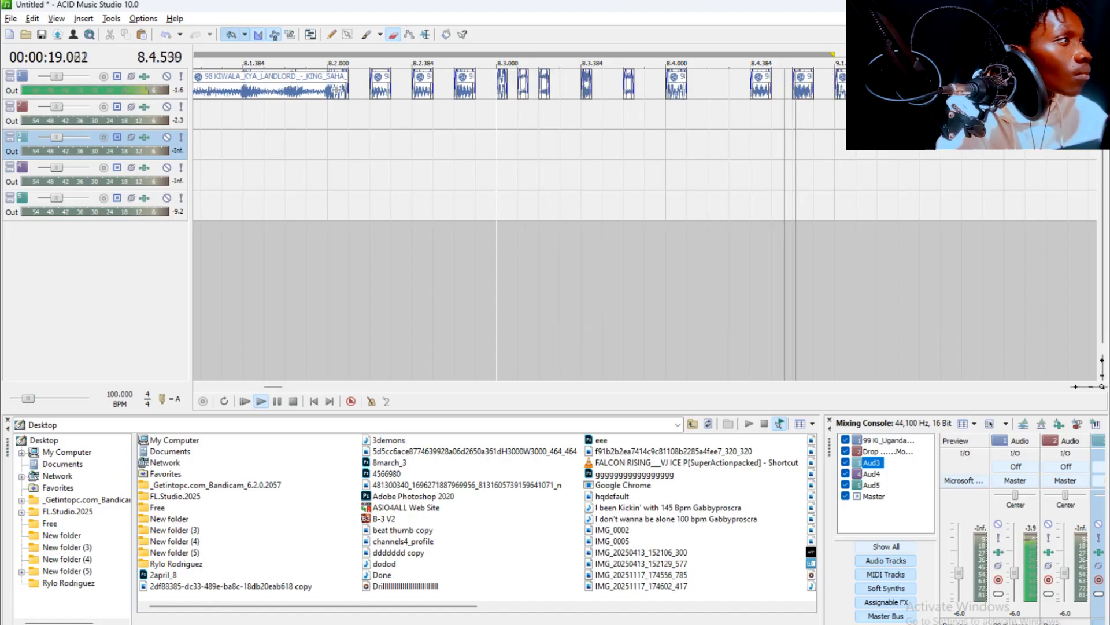
Undo the last erasure and replay the stutter slices on track 1 from 8.3.000.
key(space)
key(space)
key(ctrl+z)
key(space)
key(space)
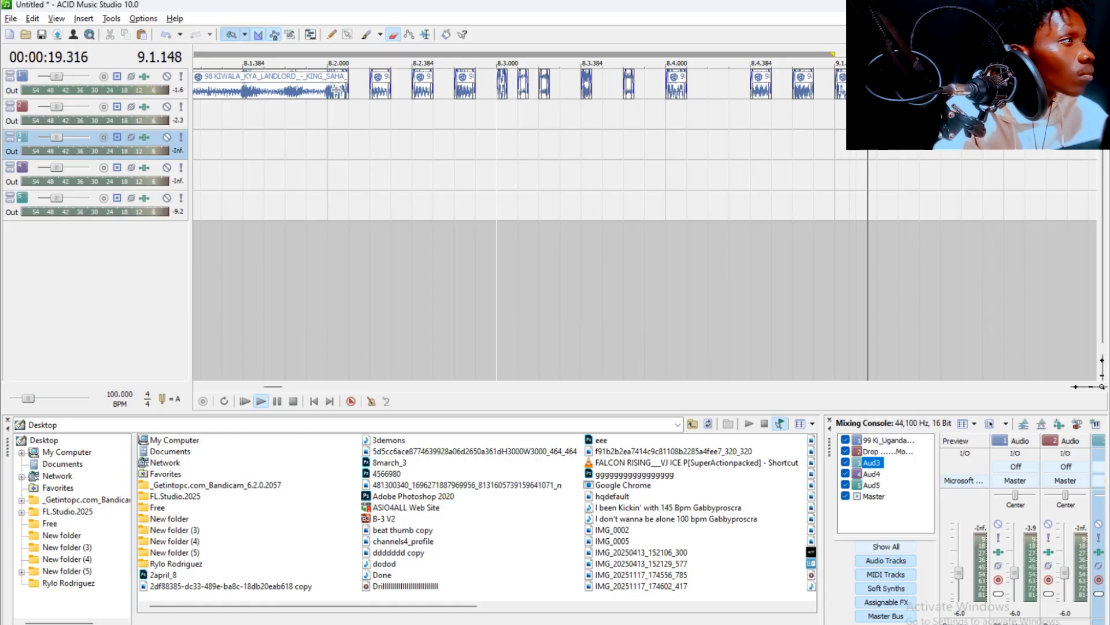
key(space)
key(space)
Raise the pitch of the track 1 stutter slices from 8.3.000 to about 9.1.000 by 24 semitones and play them.
drag(858, 102, 503, 71)
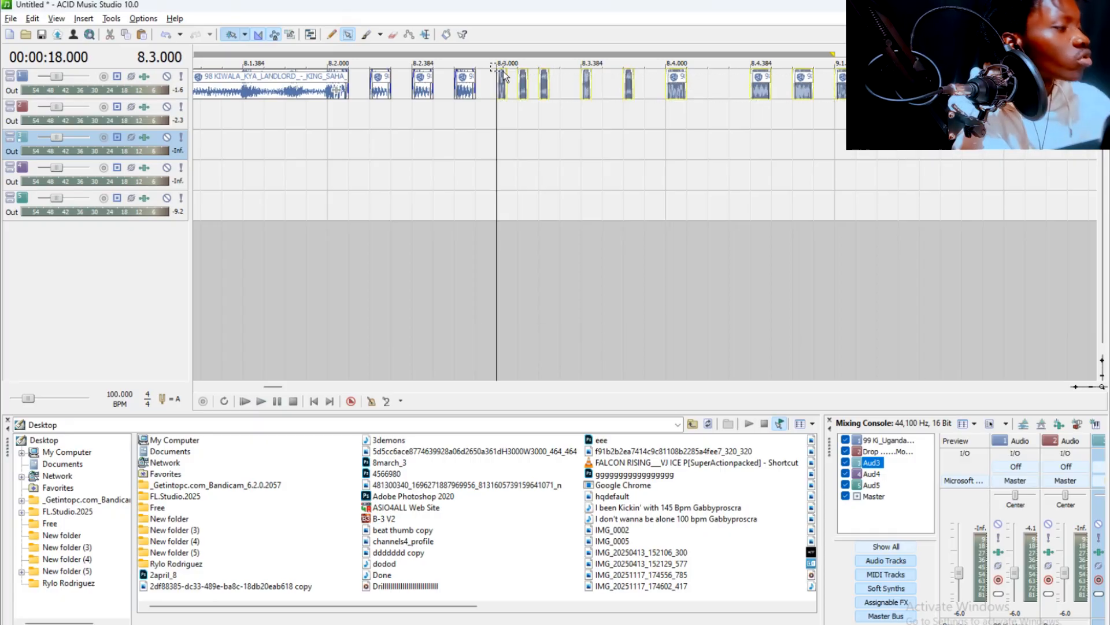
key(ctrl+KP_Add)
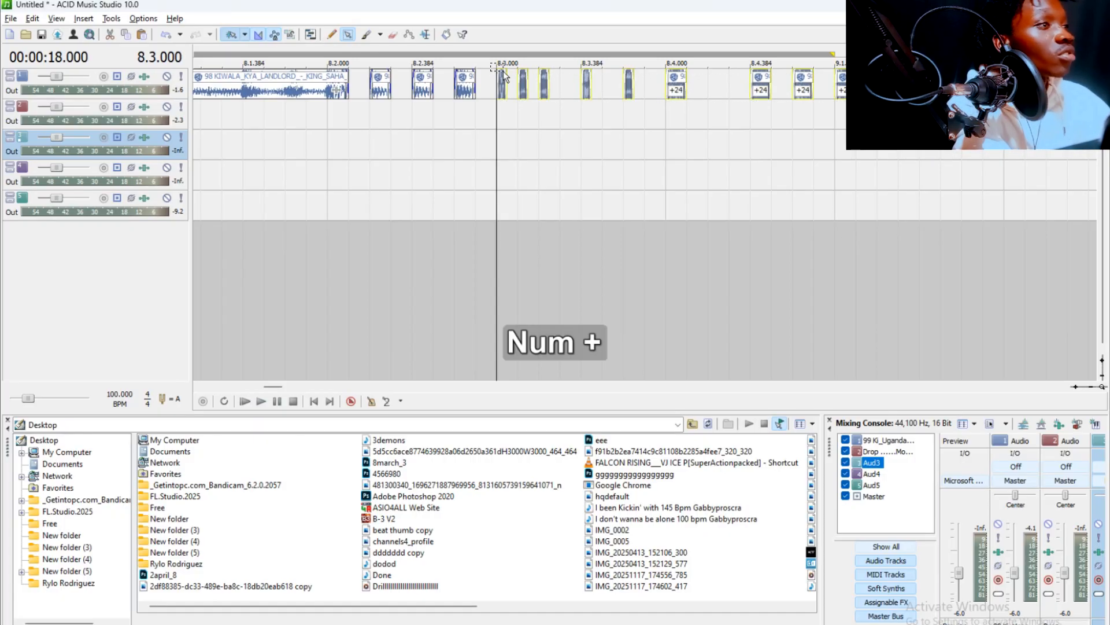
key(ctrl+KP_Add)
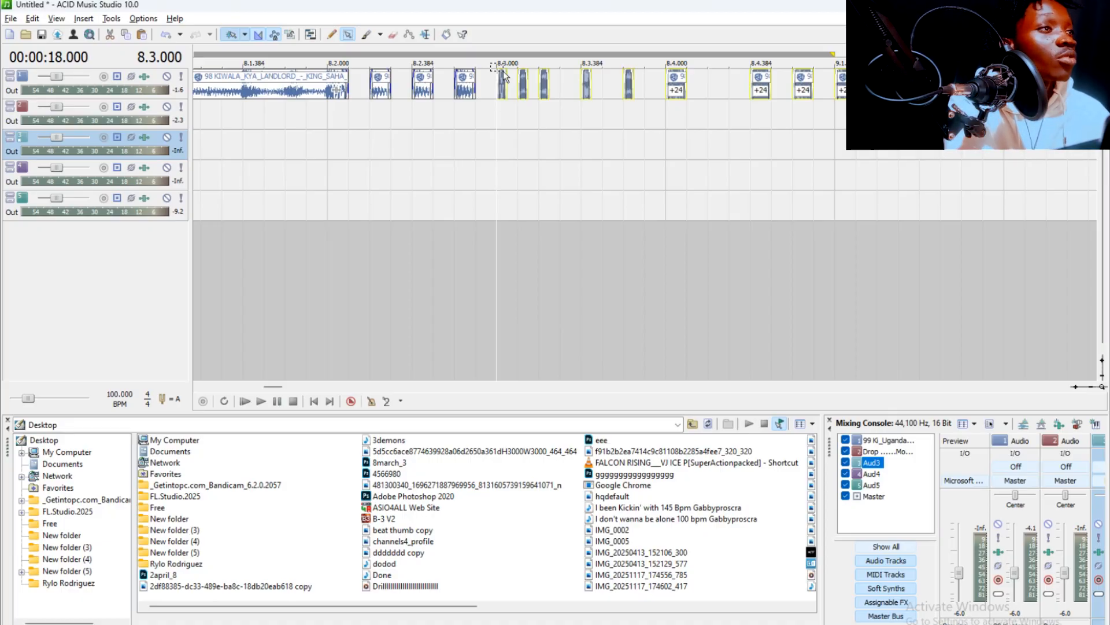
key(space)
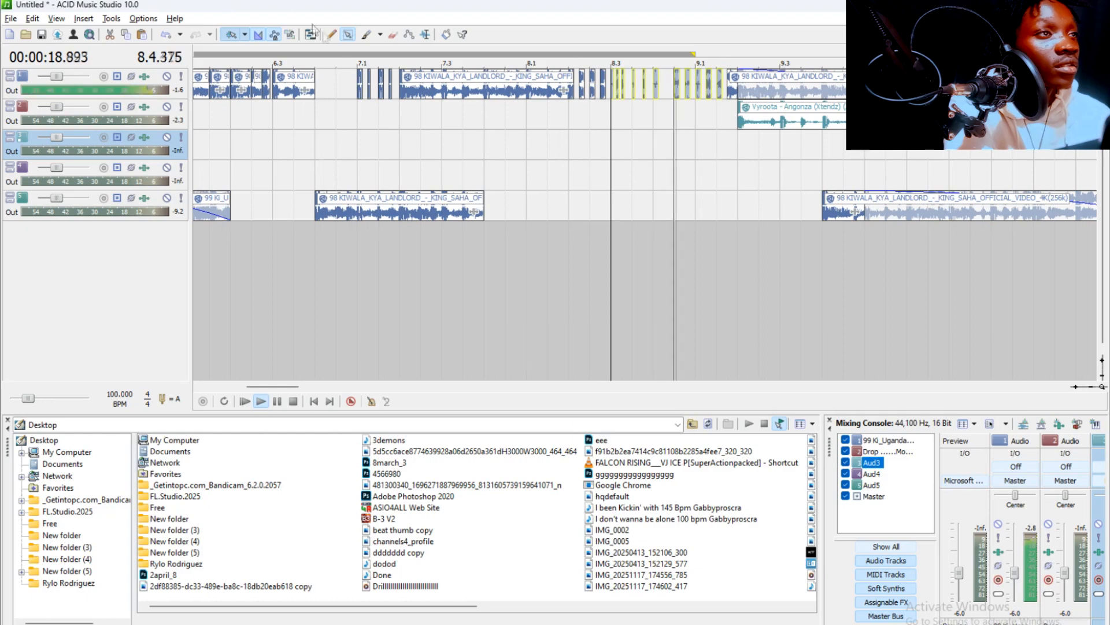
Play the mix from about 6.3 and save the project as Untitled.acd.
scroll(602, 239, down, 4)
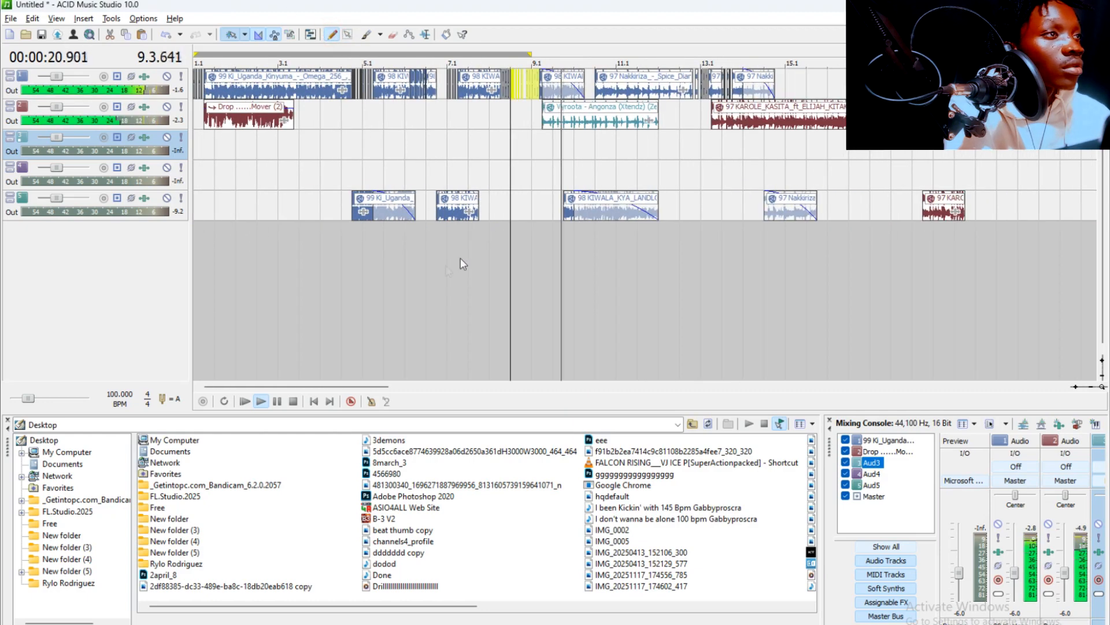
click(417, 282)
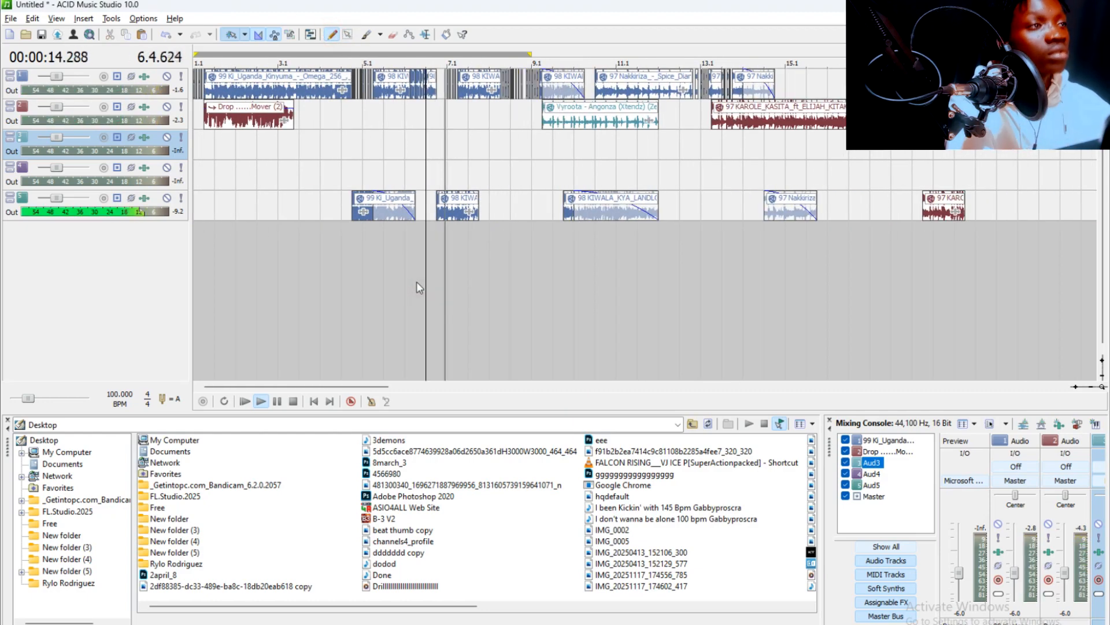
key(ctrl+s)
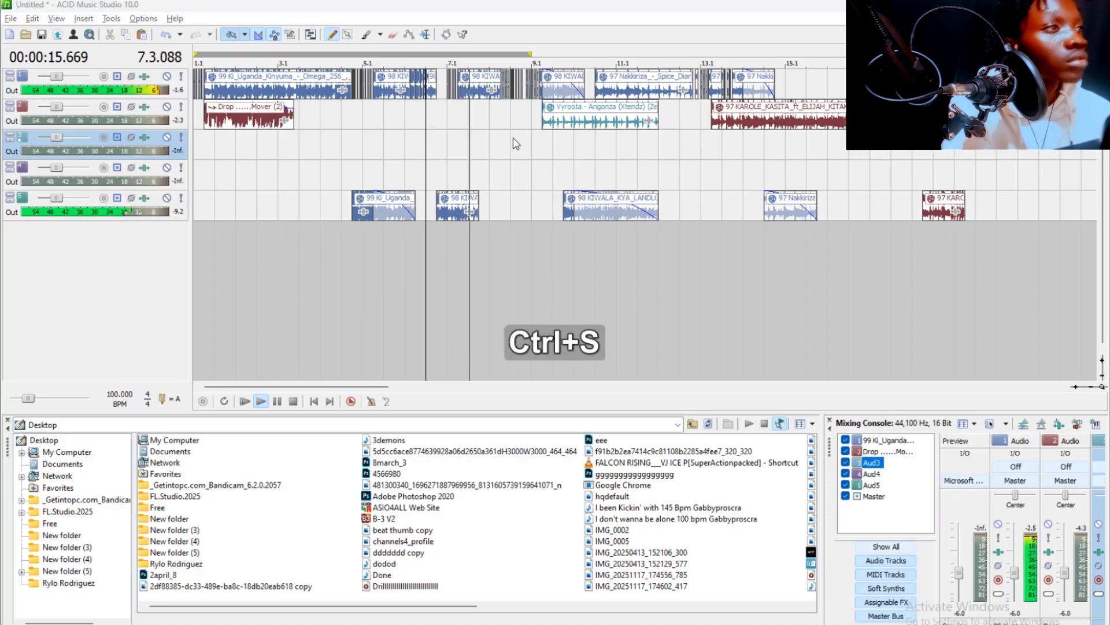
click(707, 411)
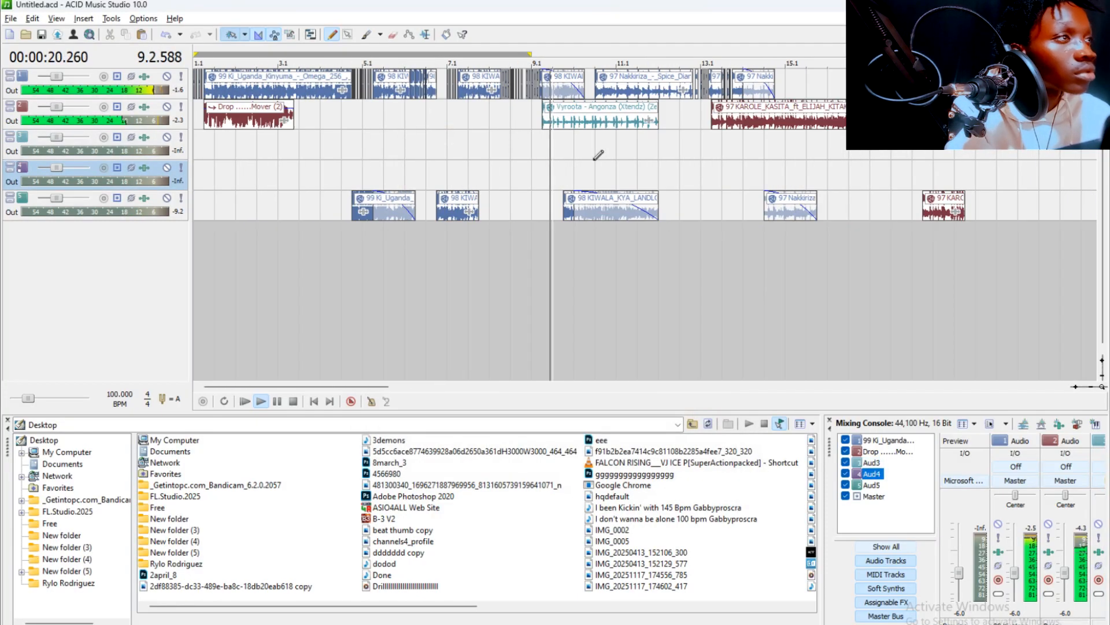
Play the mix from about 9.2 through the song overlap to 12.1.
click(608, 144)
scroll(622, 143, down, 3)
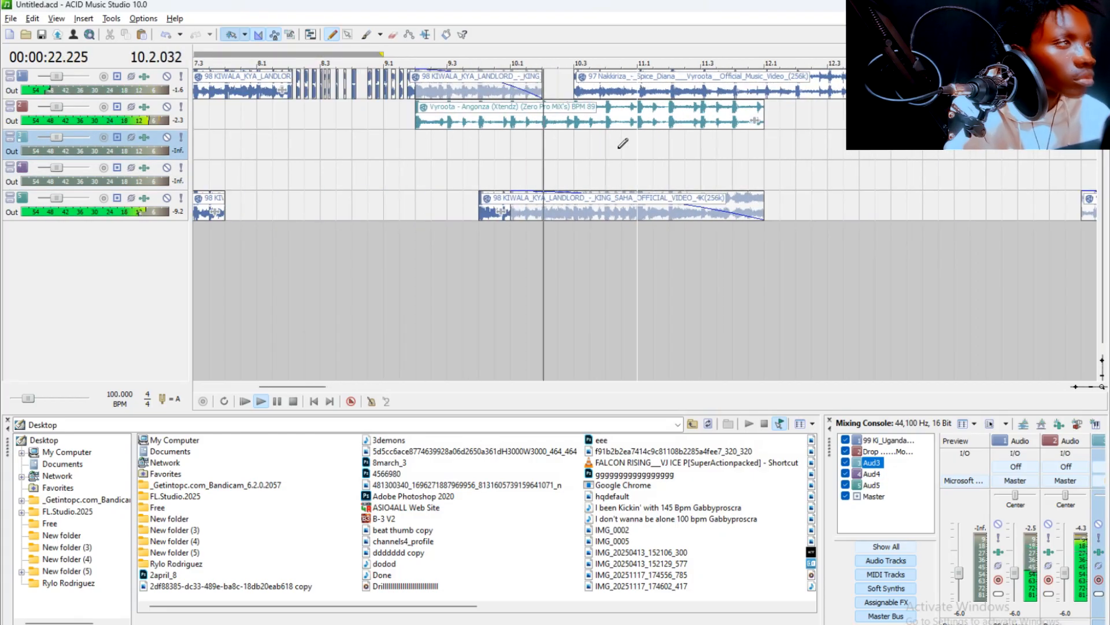
click(654, 165)
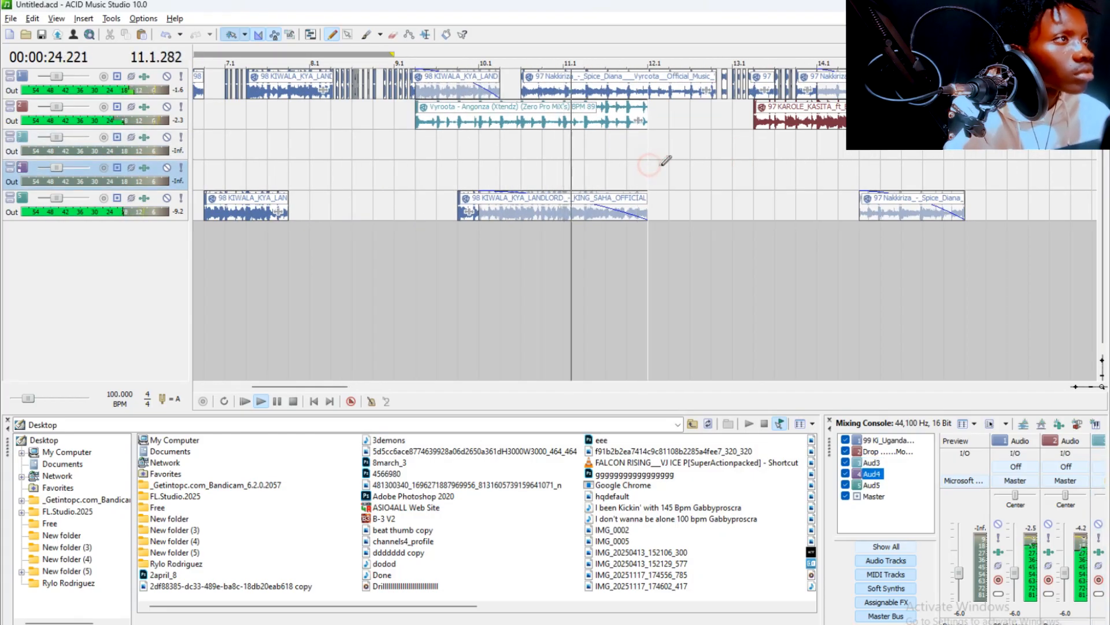
scroll(665, 171, up, 1)
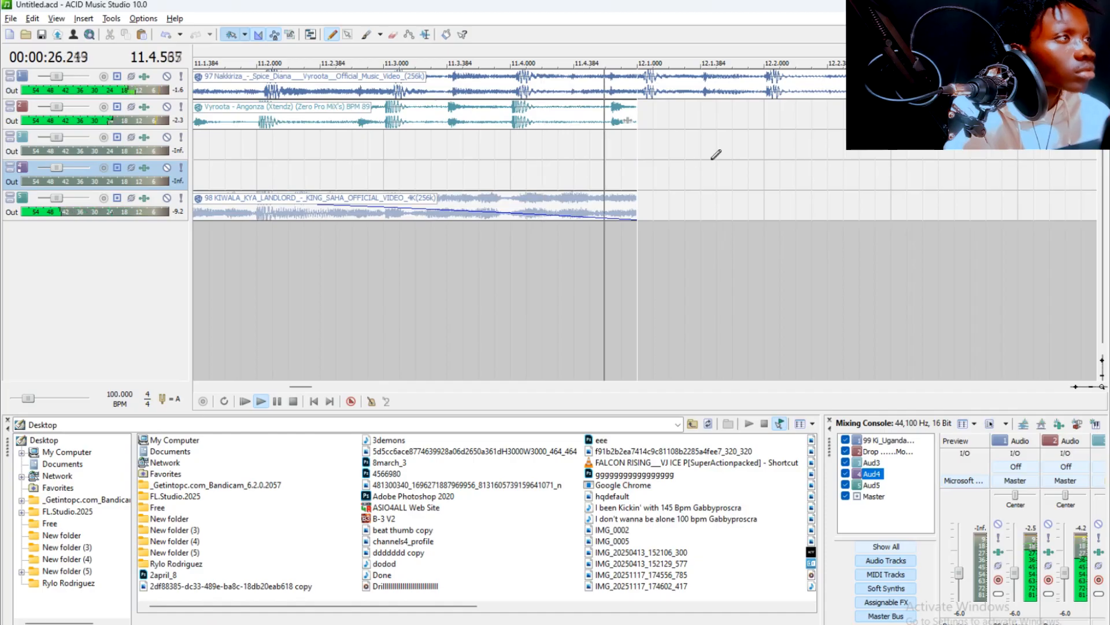
scroll(657, 149, down, 3)
key(space)
Switch to File Explorer, open the drops folder and place the DJ Ga......G UG! file on track 3 at 12.1.000.
click(660, 151)
key(alt)
key(alt+Tab)
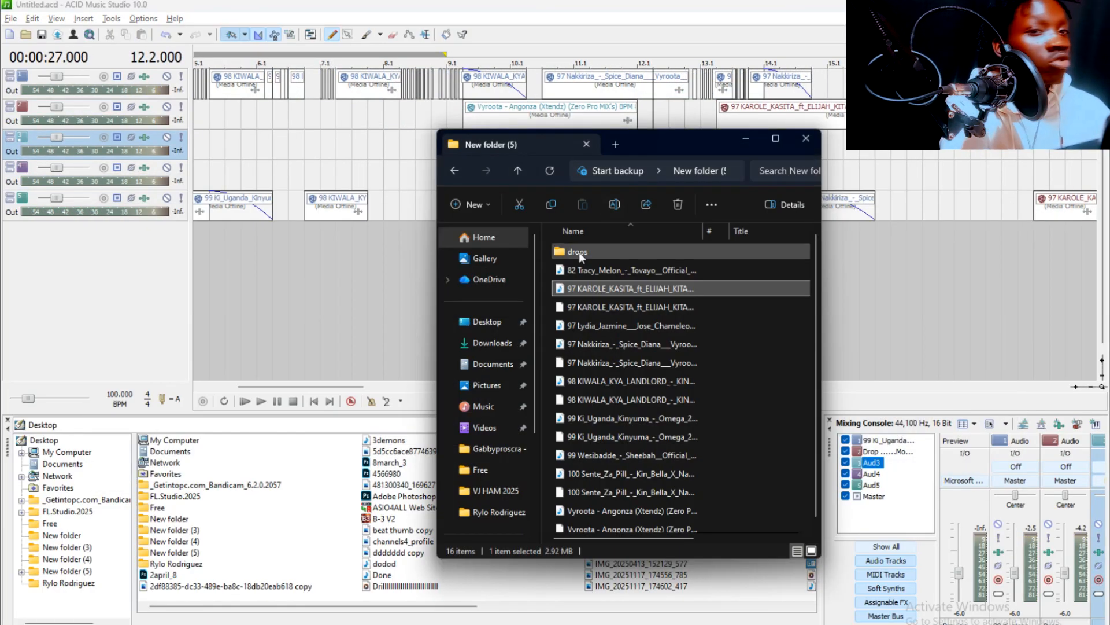
double_click(579, 253)
drag(677, 147, 879, 177)
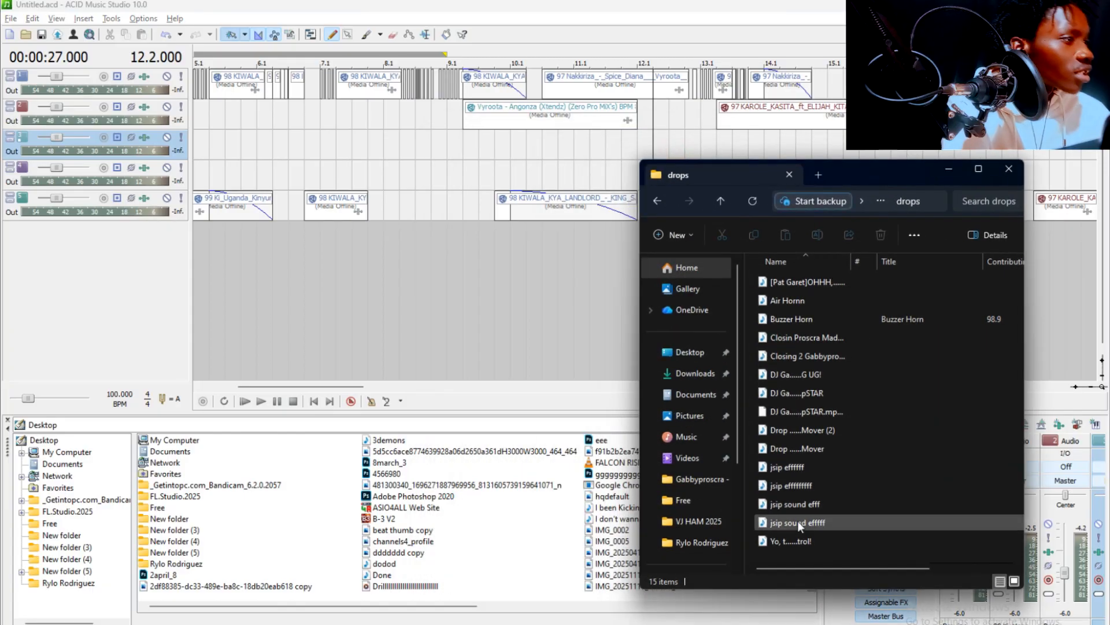
drag(776, 375, 648, 152)
Play the new drop on track 3 briefly and set its clip's ACID type to One-Shot.
key(space)
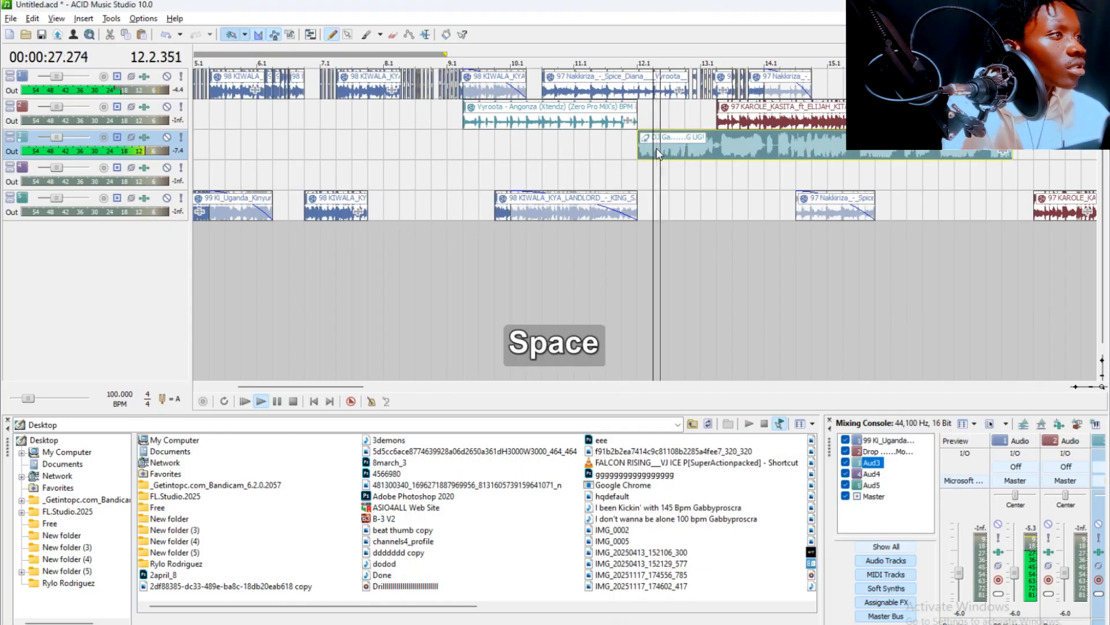
key(space)
right_click(662, 146)
click(683, 173)
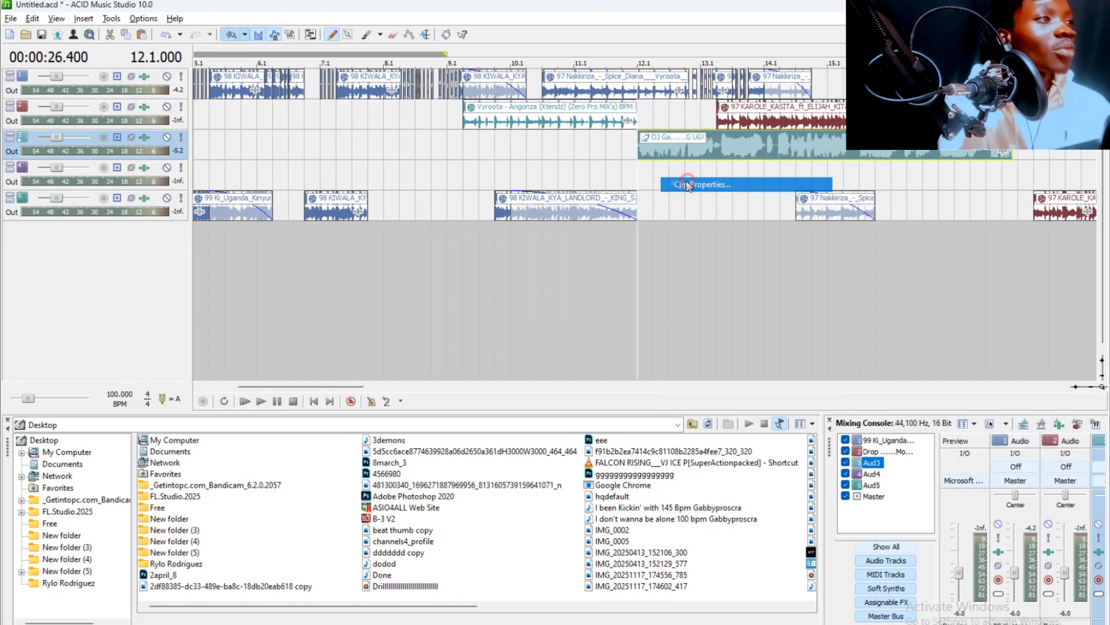
click(162, 95)
click(158, 110)
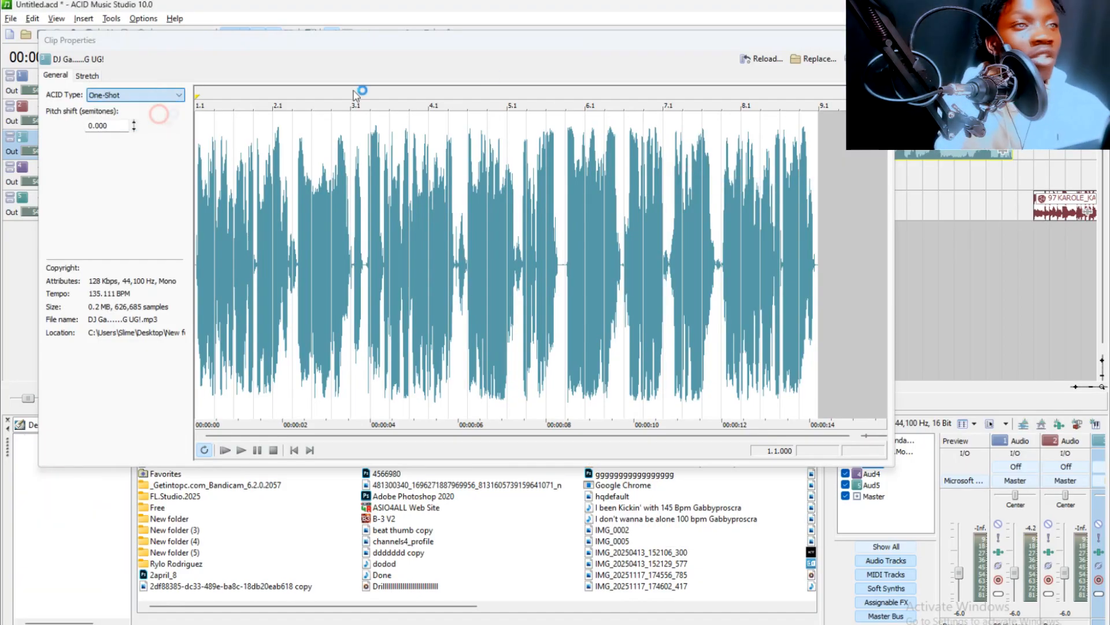
click(640, 297)
Play the track 3 drop from 12.1.000 while lowering its clip volume.
key(space)
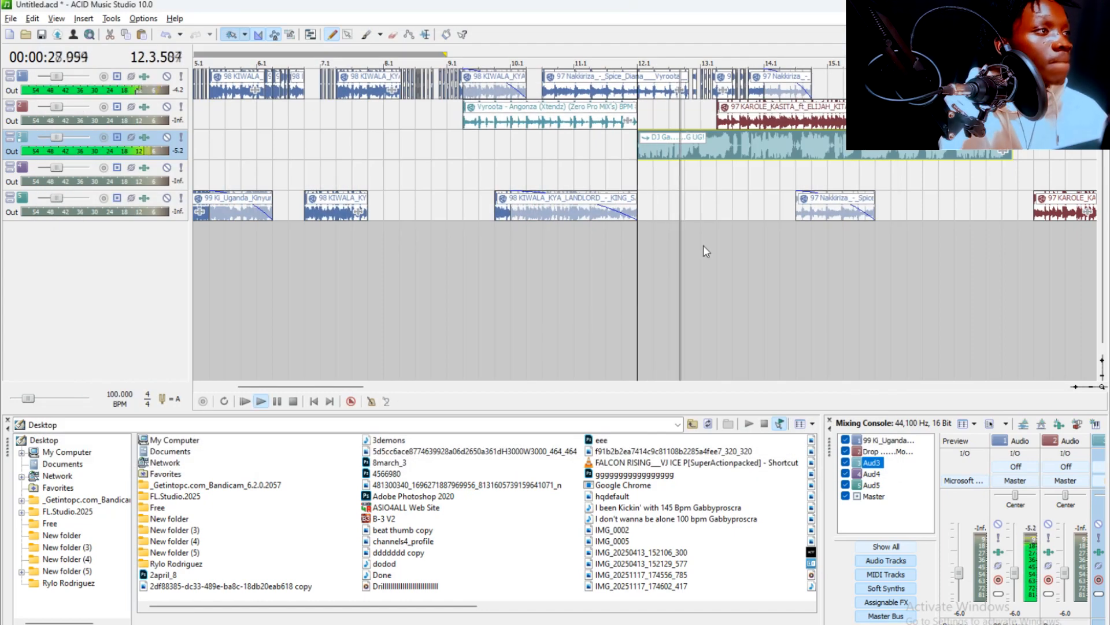
drag(722, 134, 720, 153)
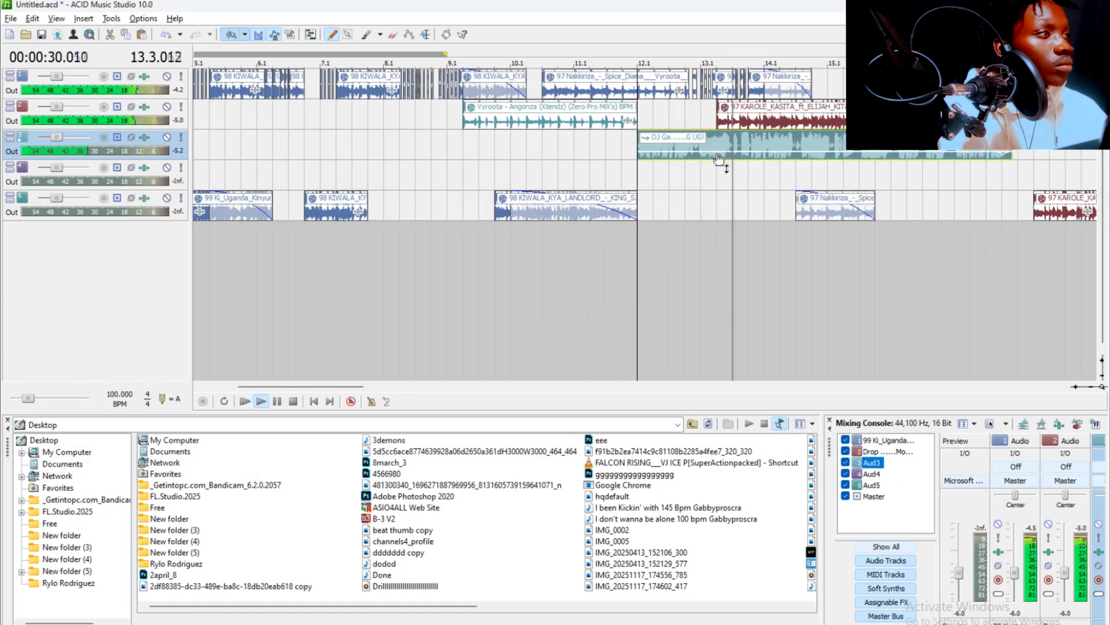
scroll(775, 154, up, 1)
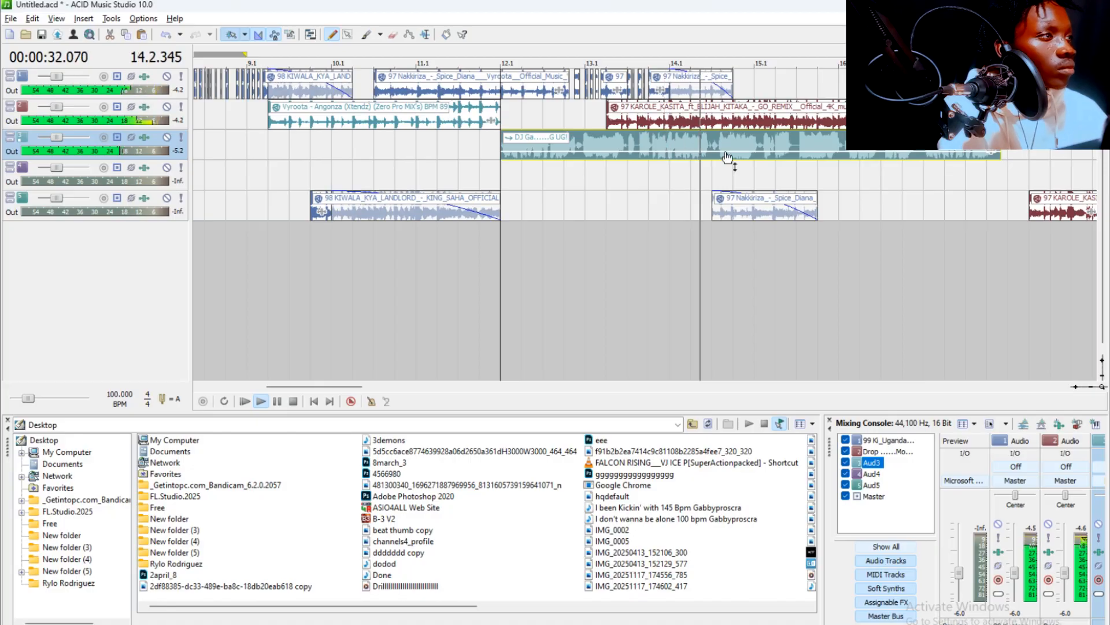
key(space)
Split the track 3 drop at 13.4.000, delete the remainder and fade the kept part out from about 13.1.
click(657, 140)
key(s)
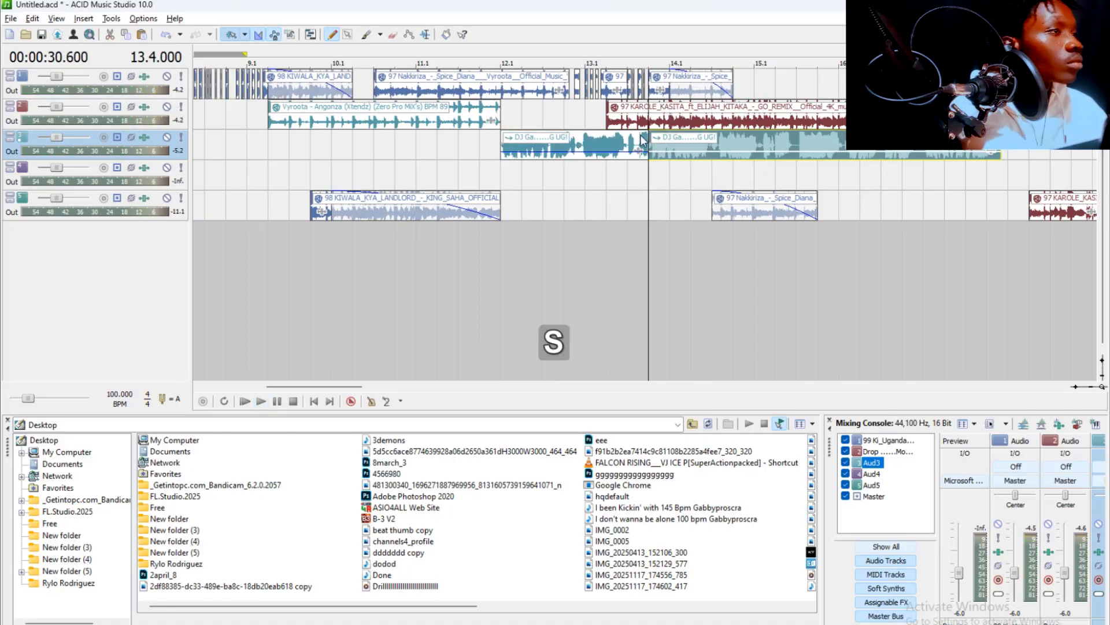
key(Delete)
drag(648, 133, 565, 125)
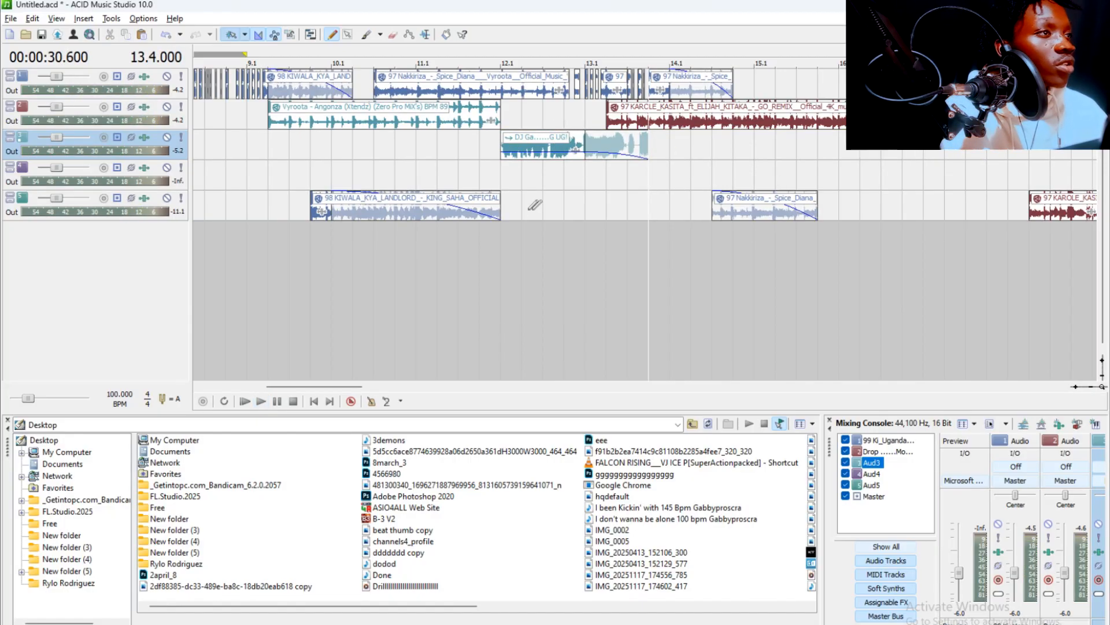
Play the mix from 12.1.000 through the trimmed drop and on to about 15.1.
key(space)
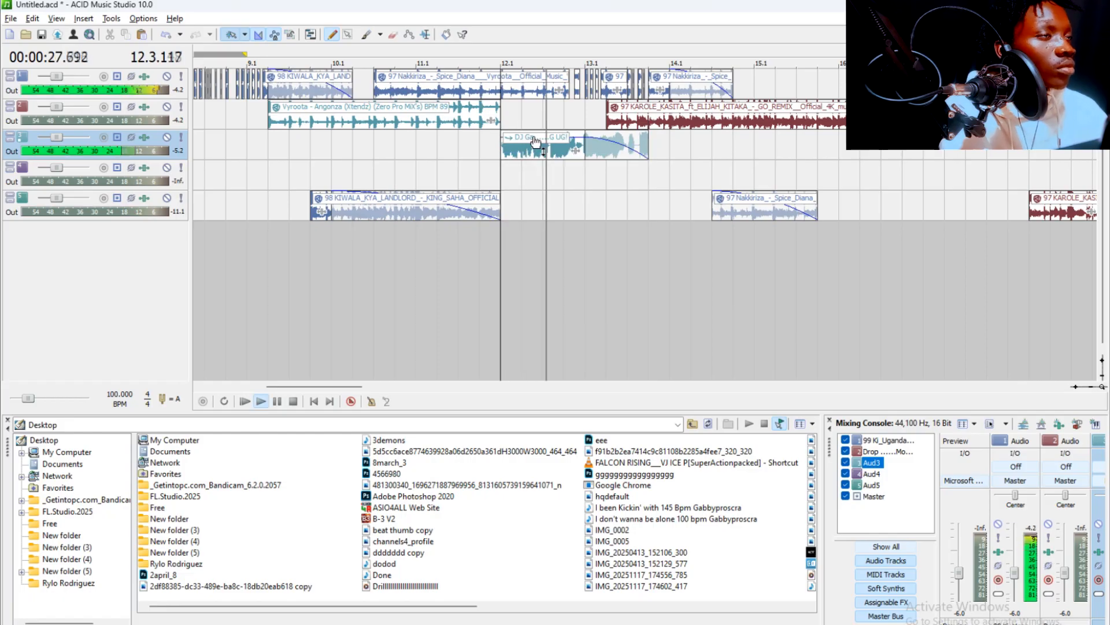
click(678, 162)
click(694, 151)
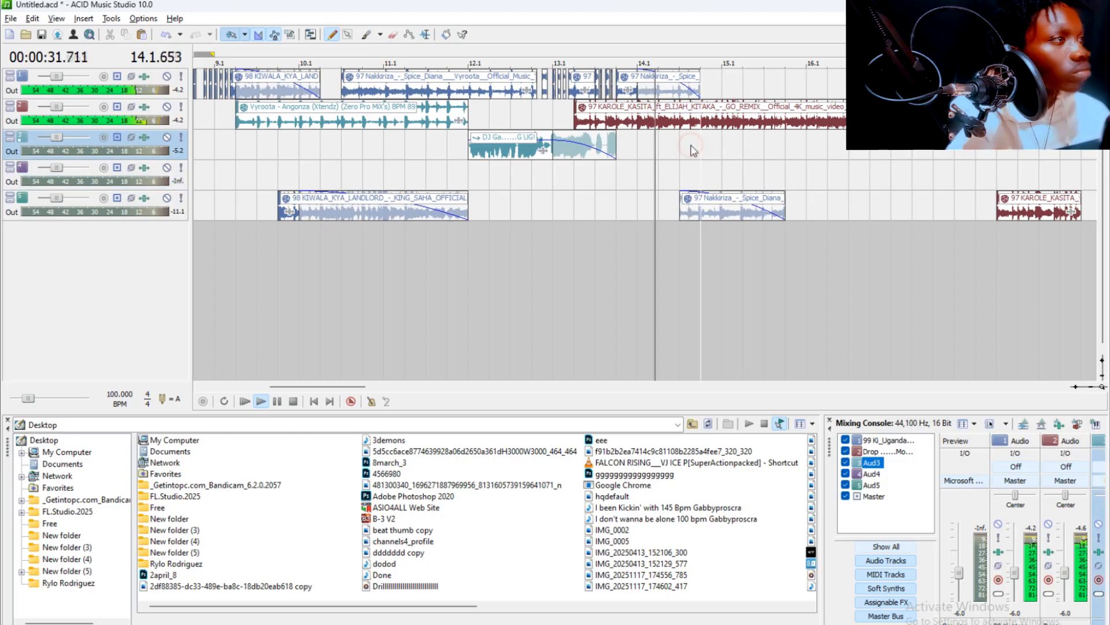
scroll(693, 150, down, 2)
scroll(648, 148, up, 1)
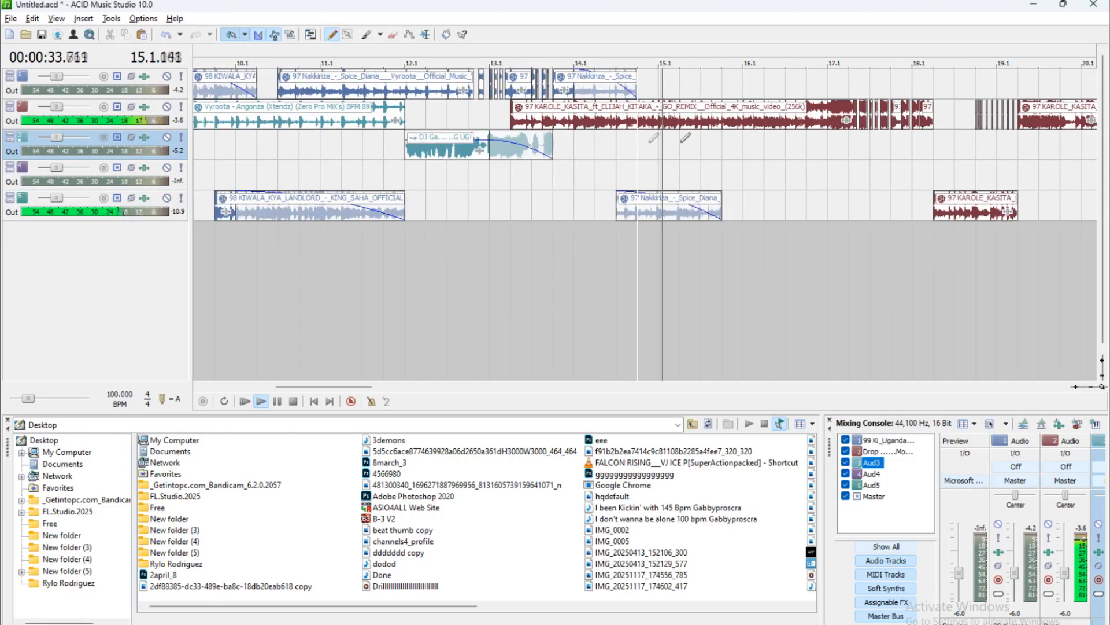
Erase three short gaps in the KAROLE_KASITA clip on track 2 between 15.4.000 and 16.1.000, playing the slices.
click(715, 122)
scroll(715, 122, up, 2)
key(space)
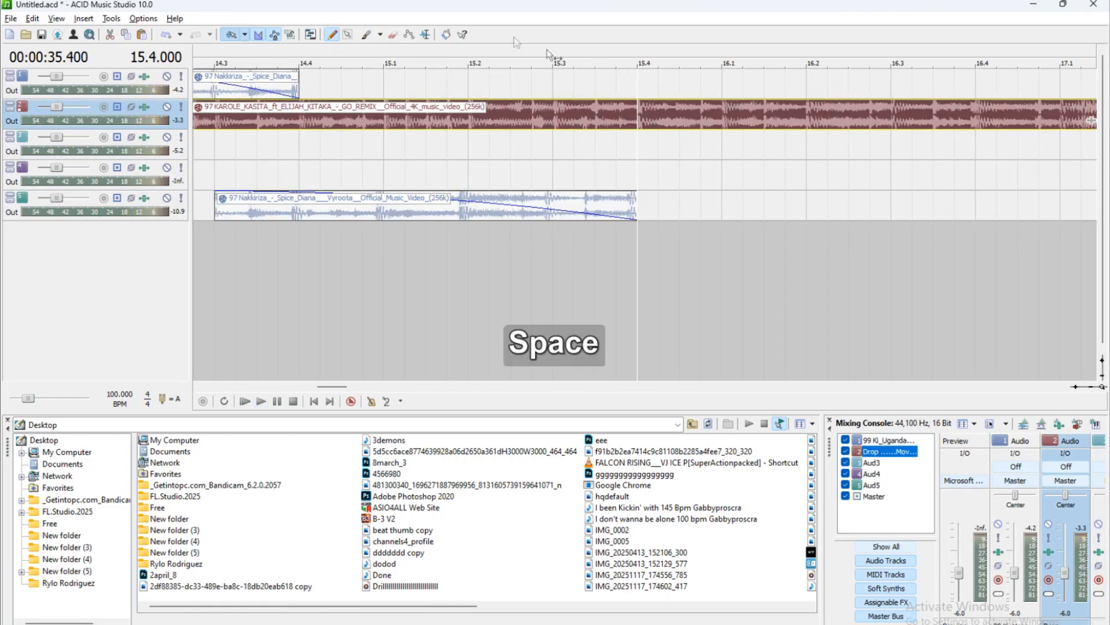
click(393, 34)
scroll(689, 113, up, 2)
drag(658, 115, 681, 115)
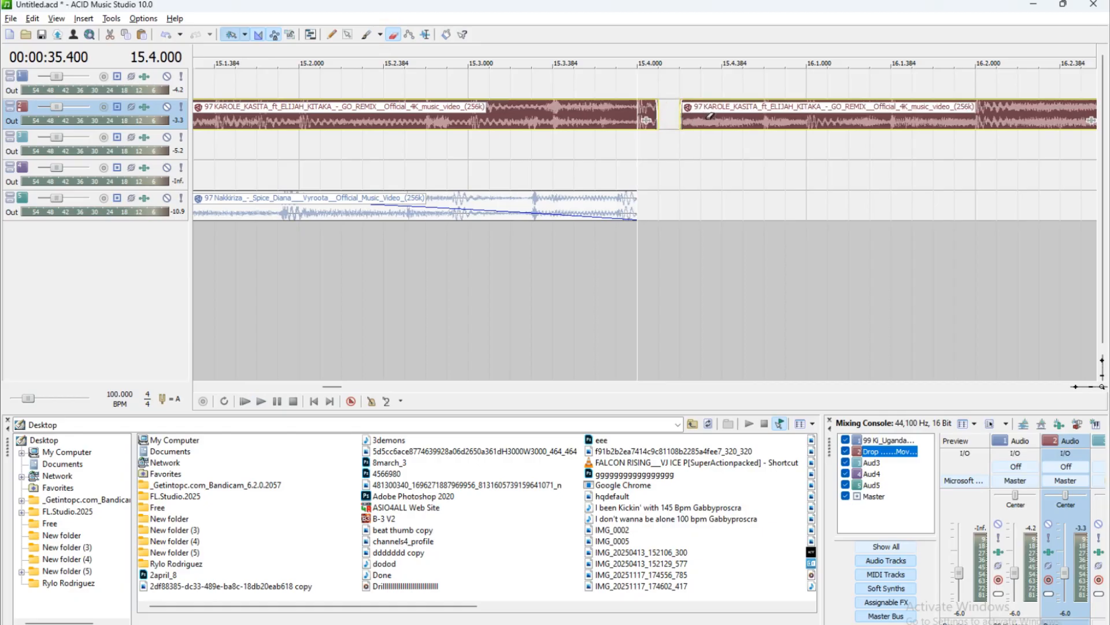
key(space)
key(space)
click(761, 117)
key(space)
Erase two more gaps in the track 2 KAROLE_KASITA clip between 16.1.000 and 16.2.000 and play the slices.
scroll(824, 116, down, 1)
key(space)
key(space)
click(757, 118)
click(820, 118)
key(space)
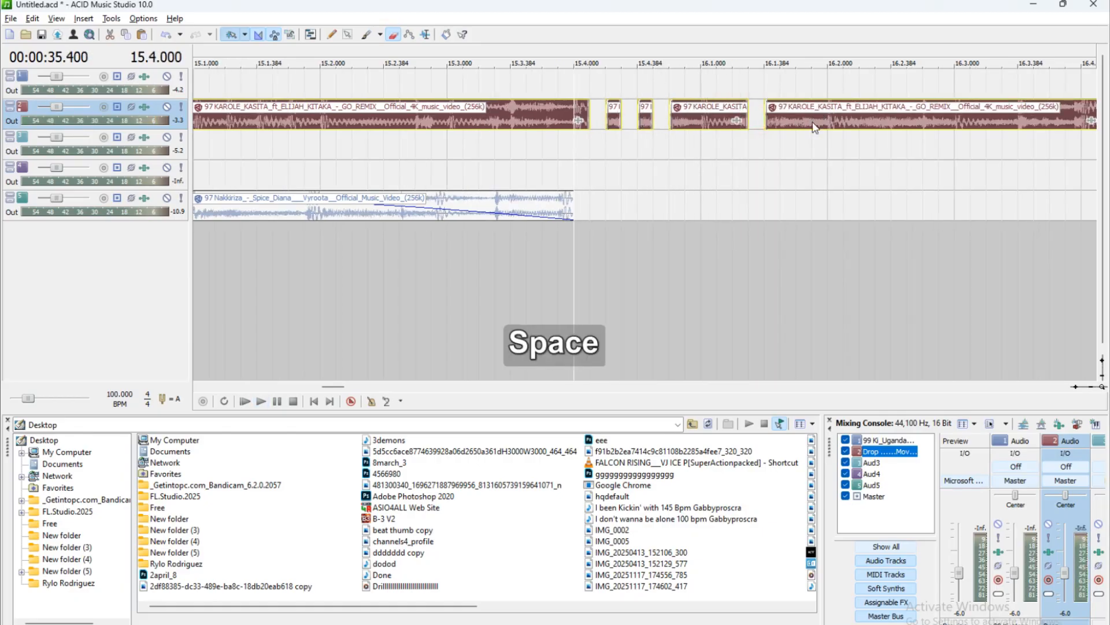
key(space)
key(space)
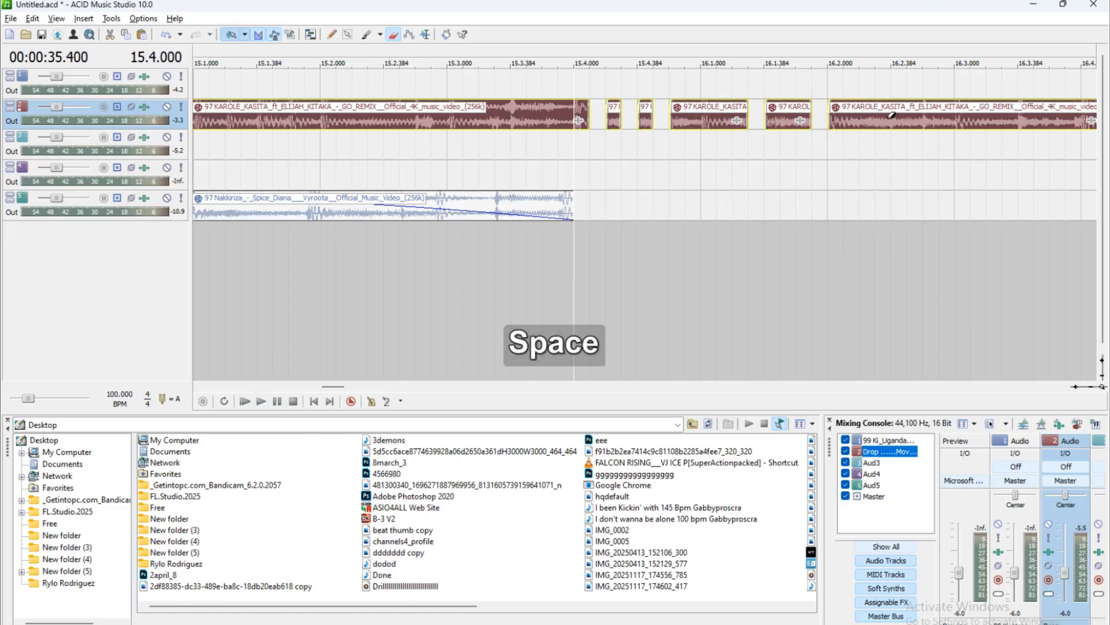
Play the track 2 slices onward and erase stutter gaps in the KAROLE_KASITA clip from about 17.1.000.
key(space)
scroll(717, 152, down, 2)
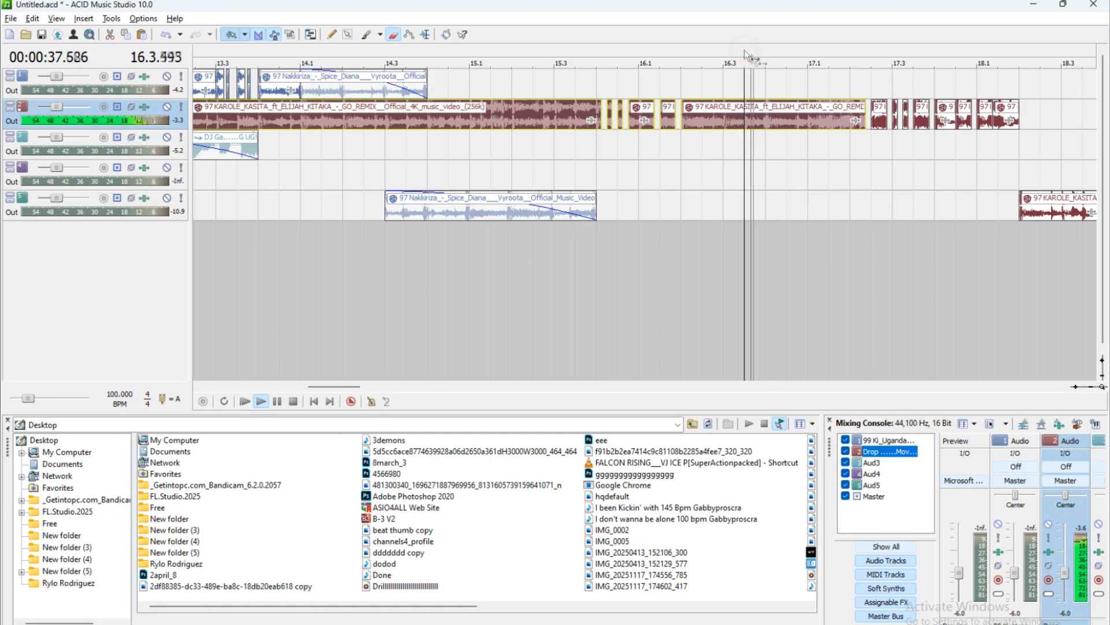
scroll(704, 110, up, 2)
key(space)
key(space)
scroll(706, 110, up, 1)
key(space)
click(828, 113)
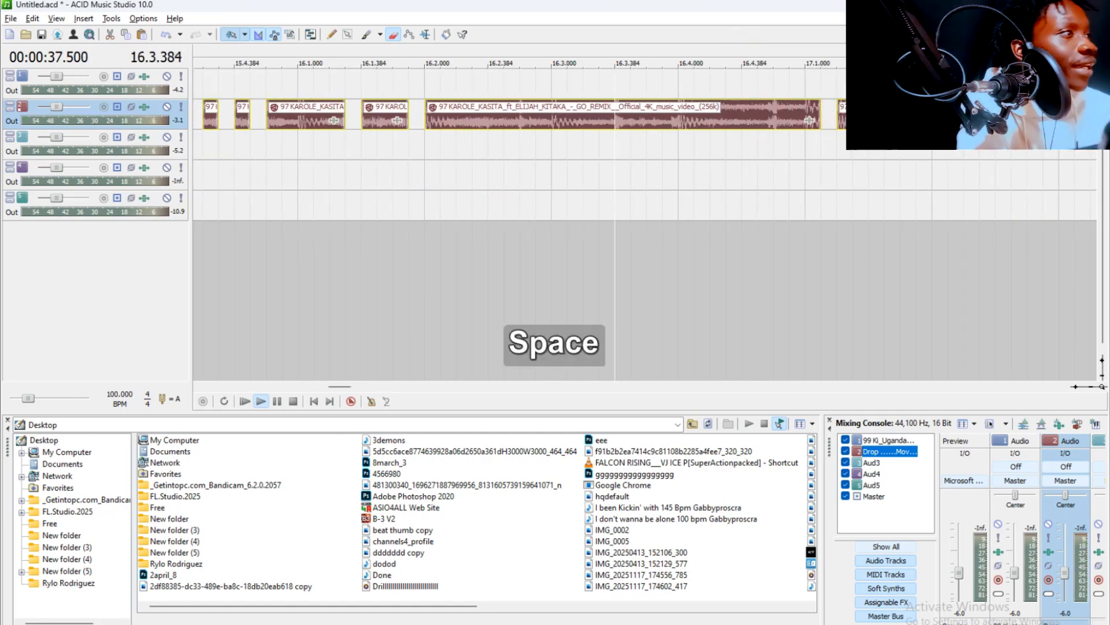
Return to the Draw tool and play the stuttered KAROLE_KASITA section through to about 18.2.
key(space)
scroll(338, 55, down, 3)
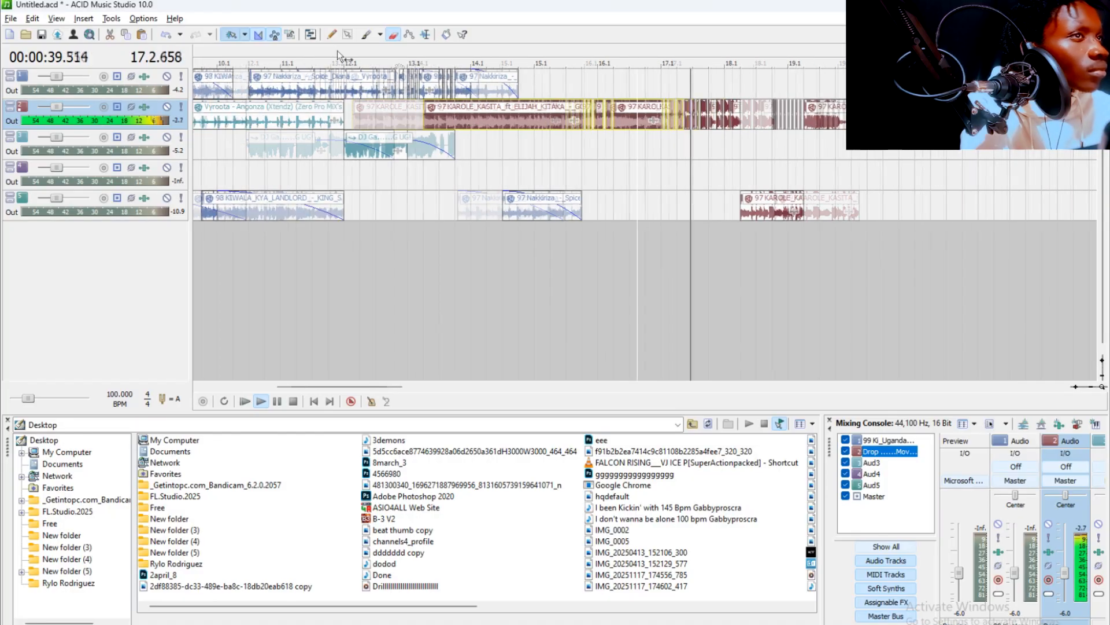
click(779, 168)
scroll(779, 171, up, 3)
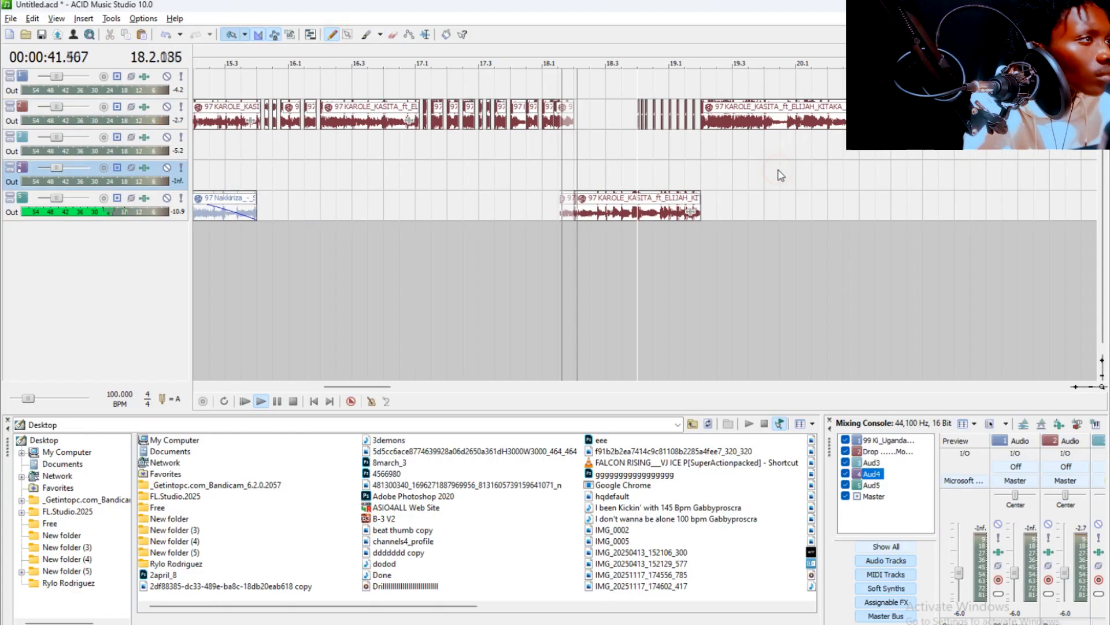
scroll(714, 155, down, 4)
key(space)
Place a copy of the Drop ......Mover (2) clip from the start of track 2 on track 3 at 18.1.000.
click(610, 141)
scroll(611, 141, down, 4)
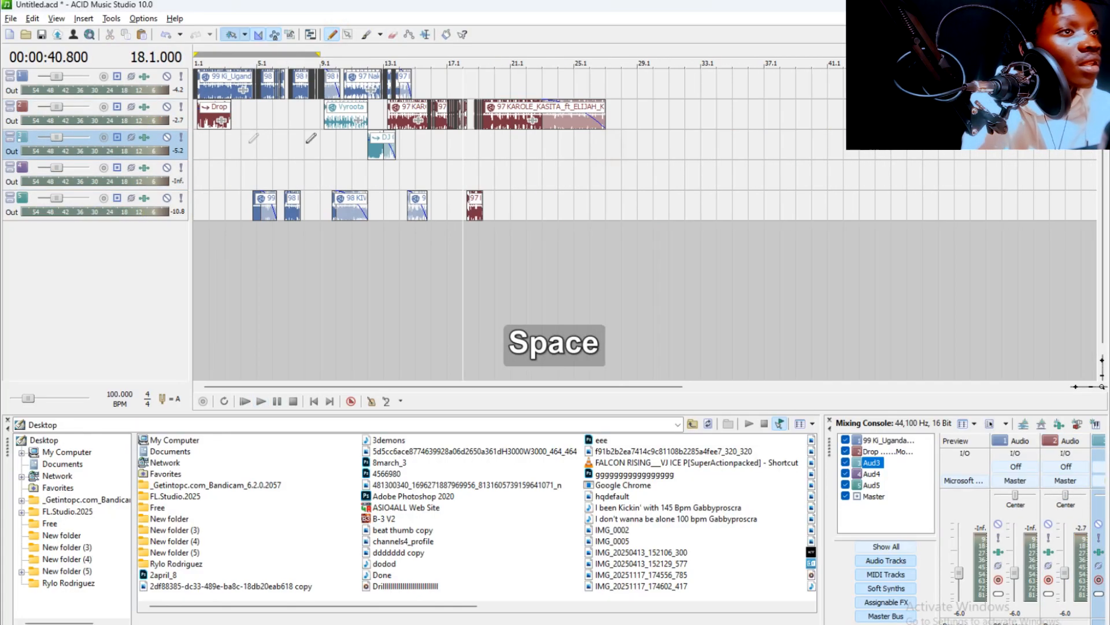
drag(468, 152, 469, 152)
scroll(469, 165, up, 5)
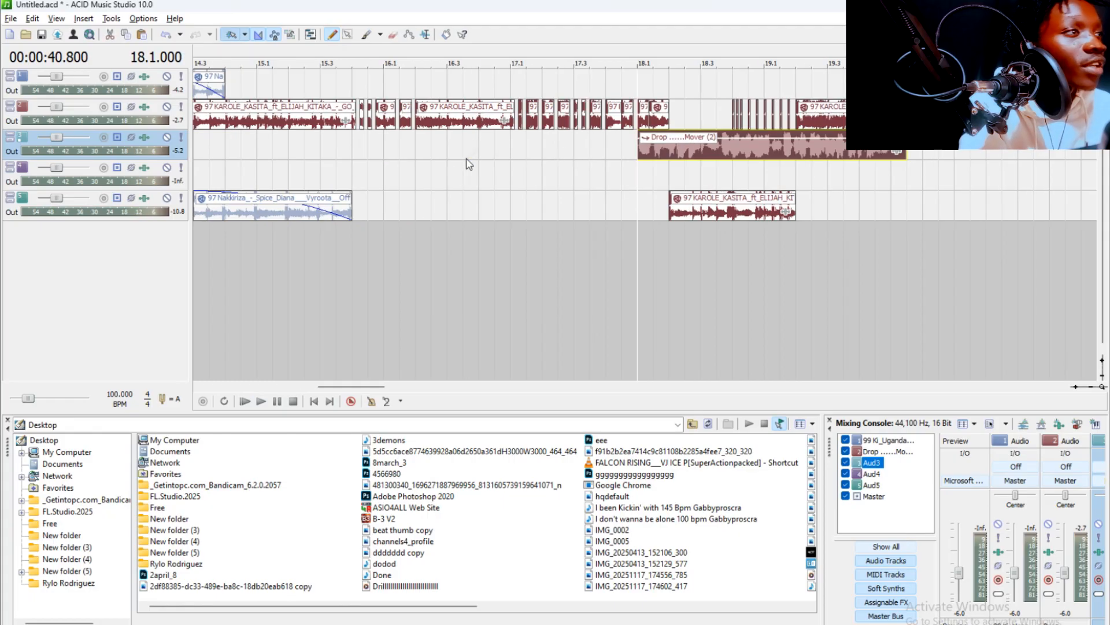
Play the mix from 18.1.000 through the copied Drop ......Mover (2) clip.
key(space)
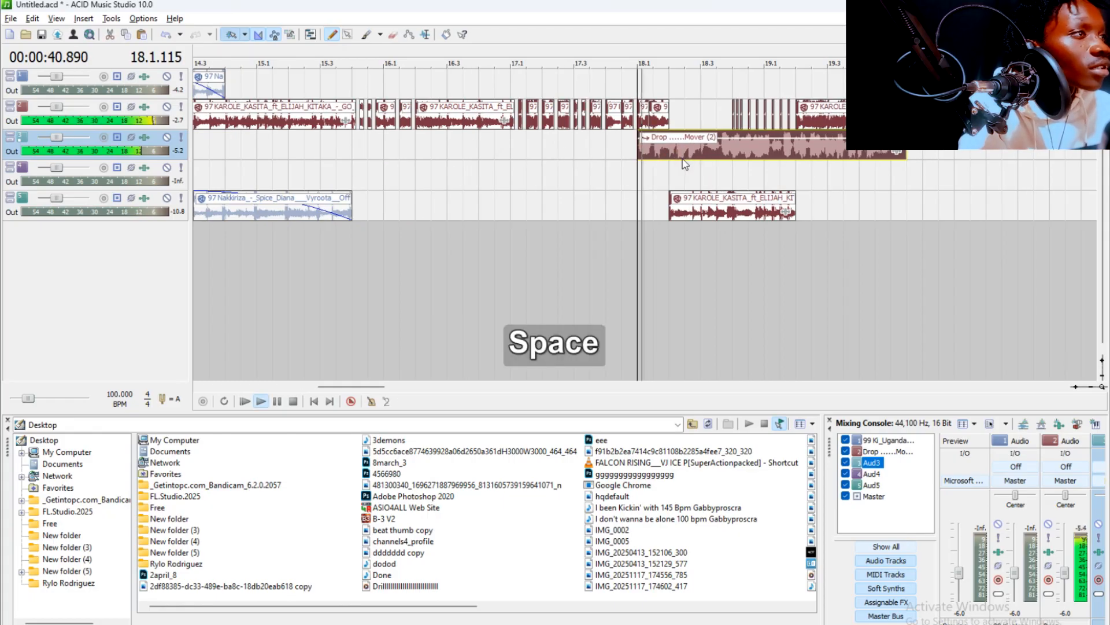
click(721, 170)
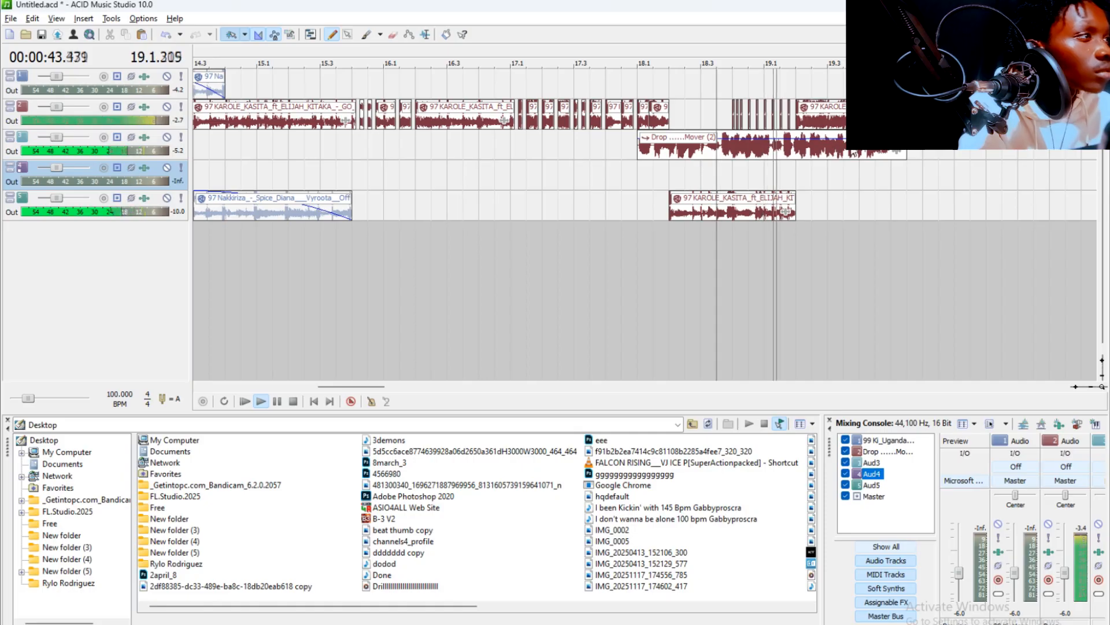
scroll(759, 151, down, 2)
scroll(754, 152, up, 2)
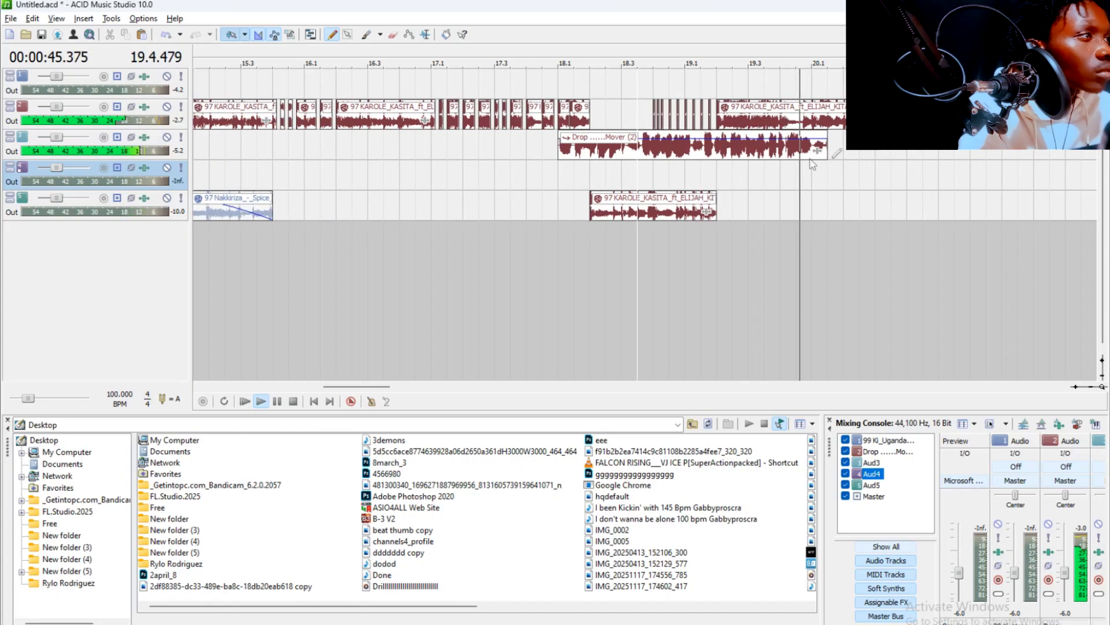
scroll(763, 157, down, 4)
click(716, 155)
Play the mix from 1.1.000 and review the opening Ki_Uganda_Kinyuma drop, stutters and first KIWALA_KYA_LANDLORD overlaps up to about 7.3.
scroll(717, 154, down, 5)
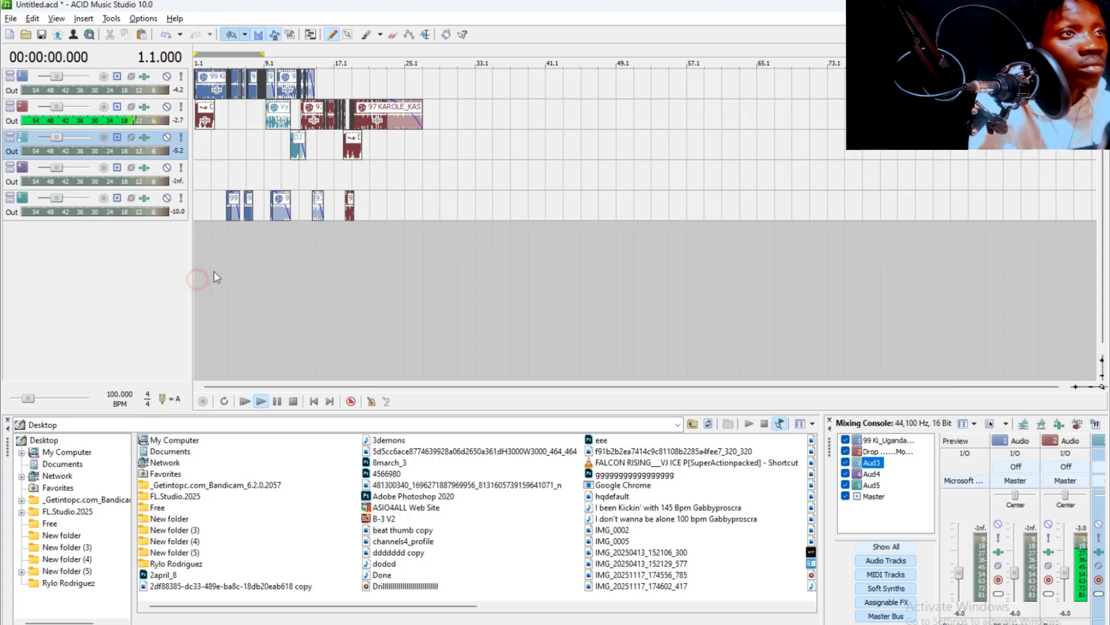
scroll(317, 246, up, 10)
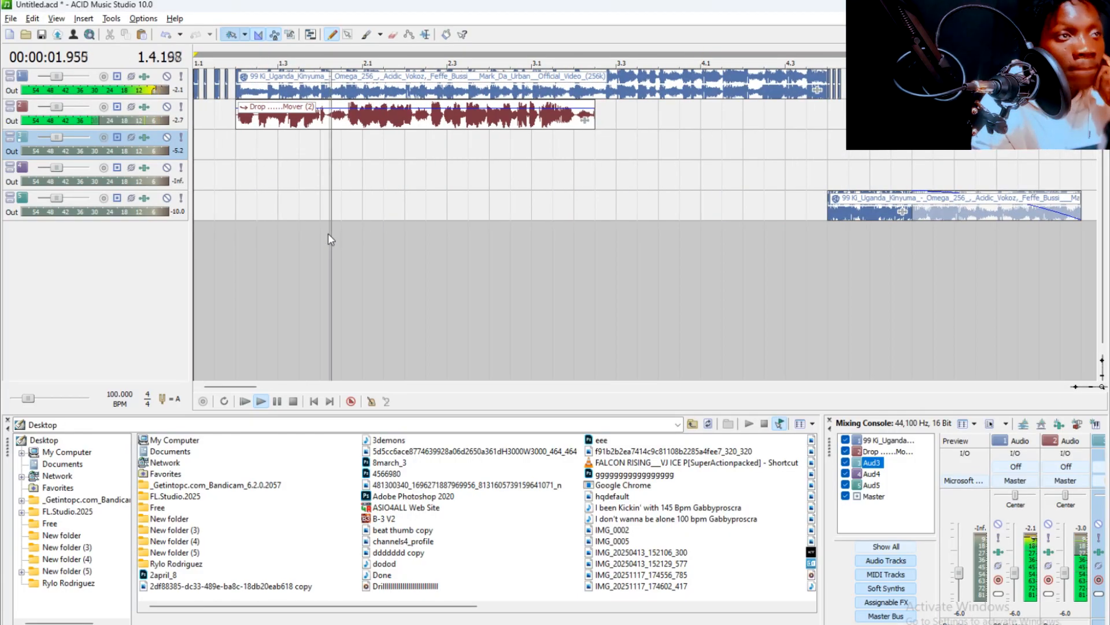
scroll(329, 234, down, 4)
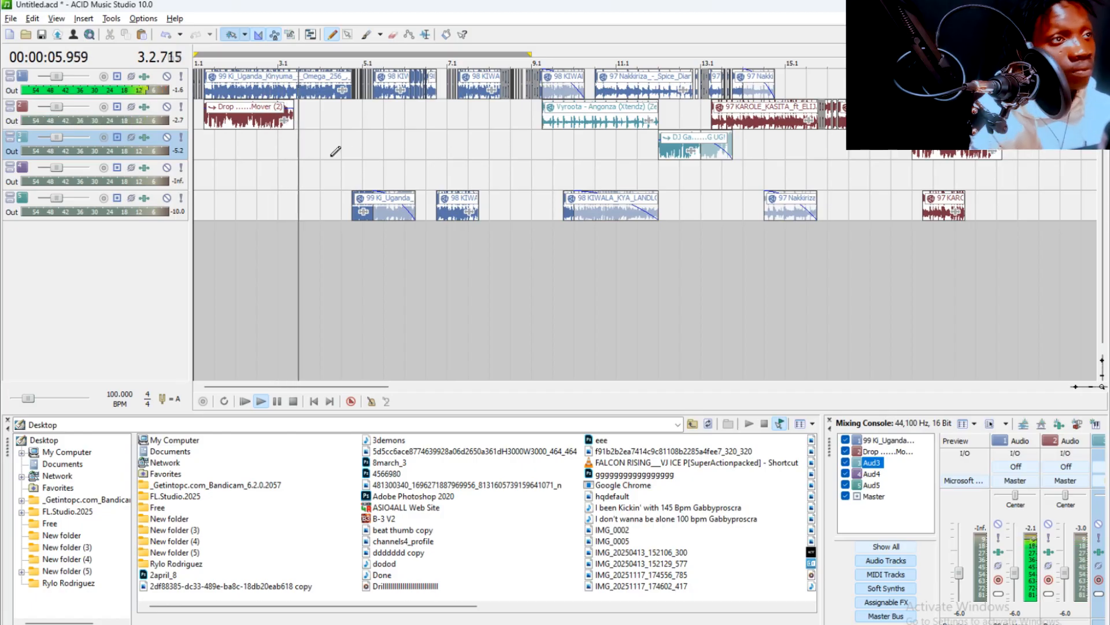
scroll(337, 150, up, 2)
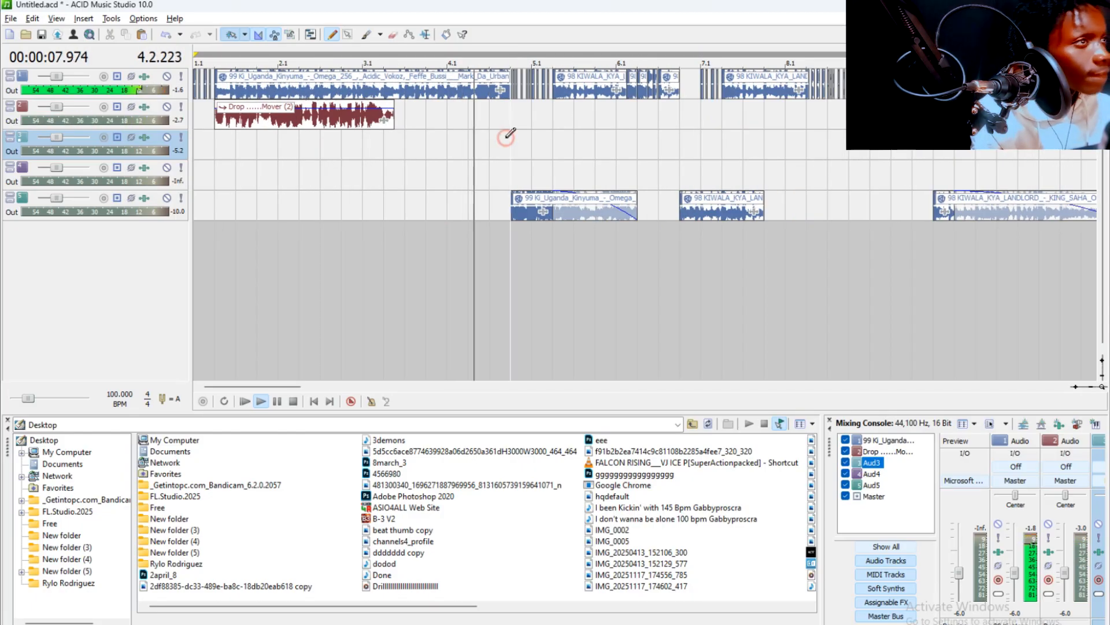
scroll(540, 126, up, 2)
scroll(665, 122, down, 2)
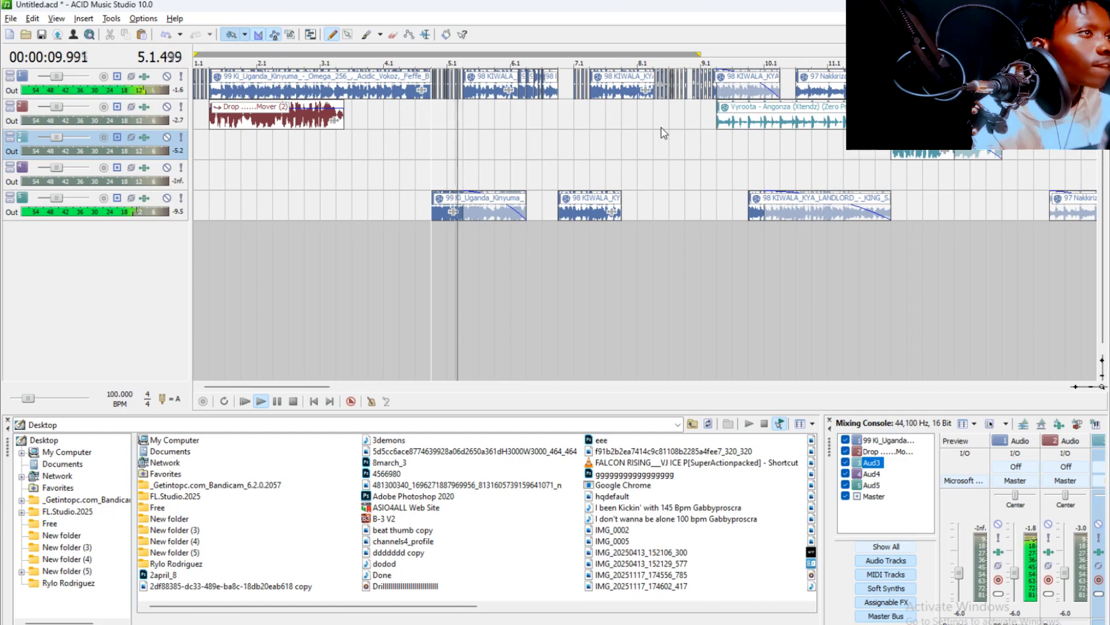
scroll(568, 139, up, 1)
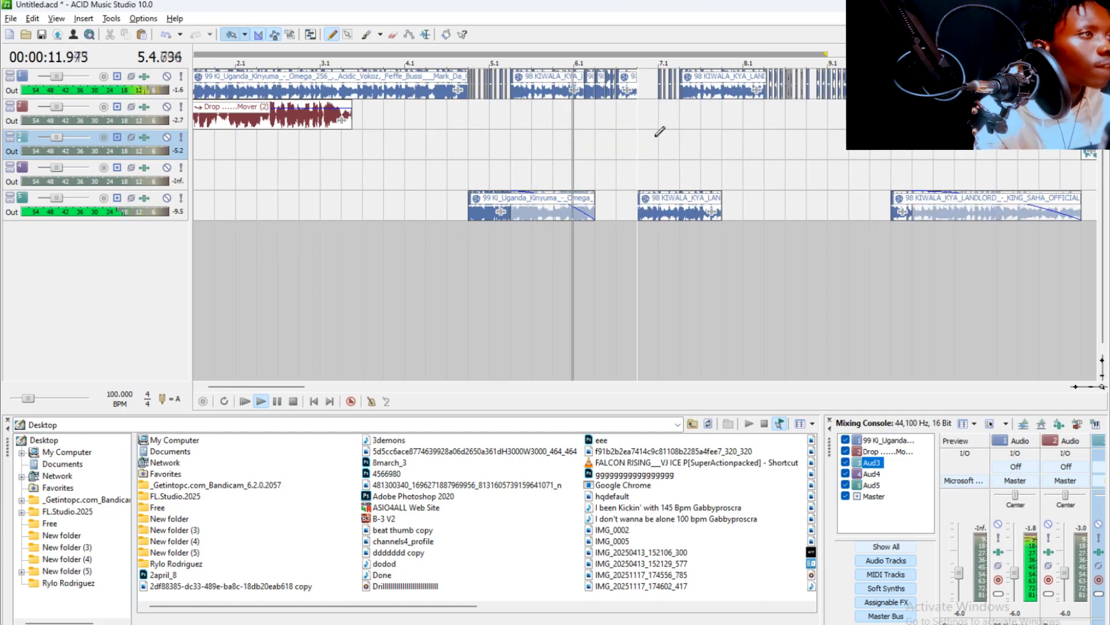
scroll(657, 137, up, 2)
scroll(665, 139, up, 2)
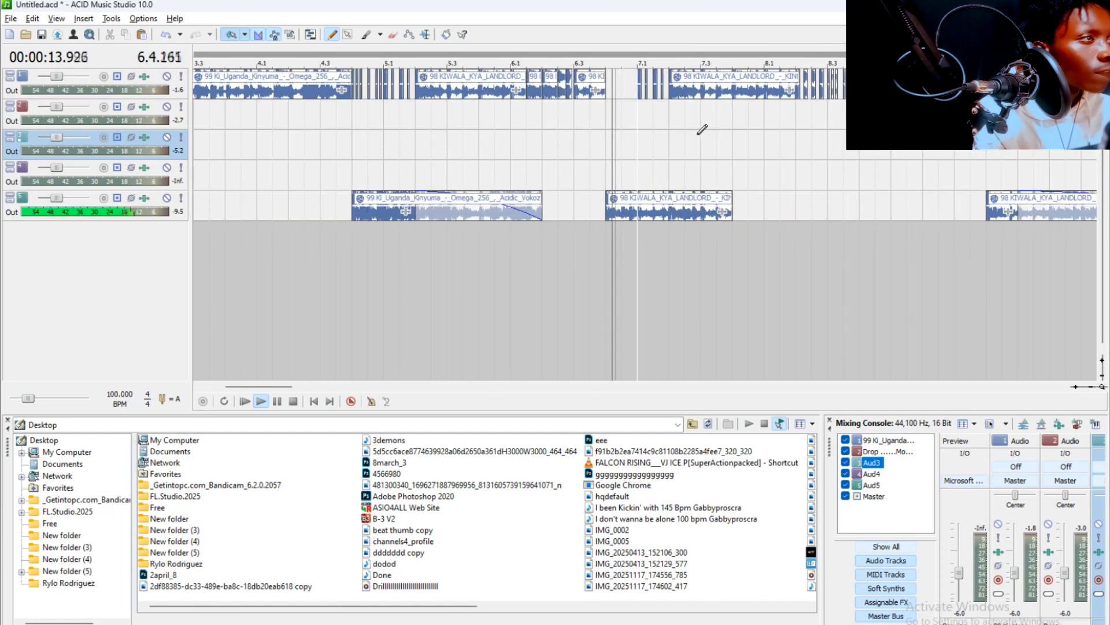
scroll(699, 136, down, 1)
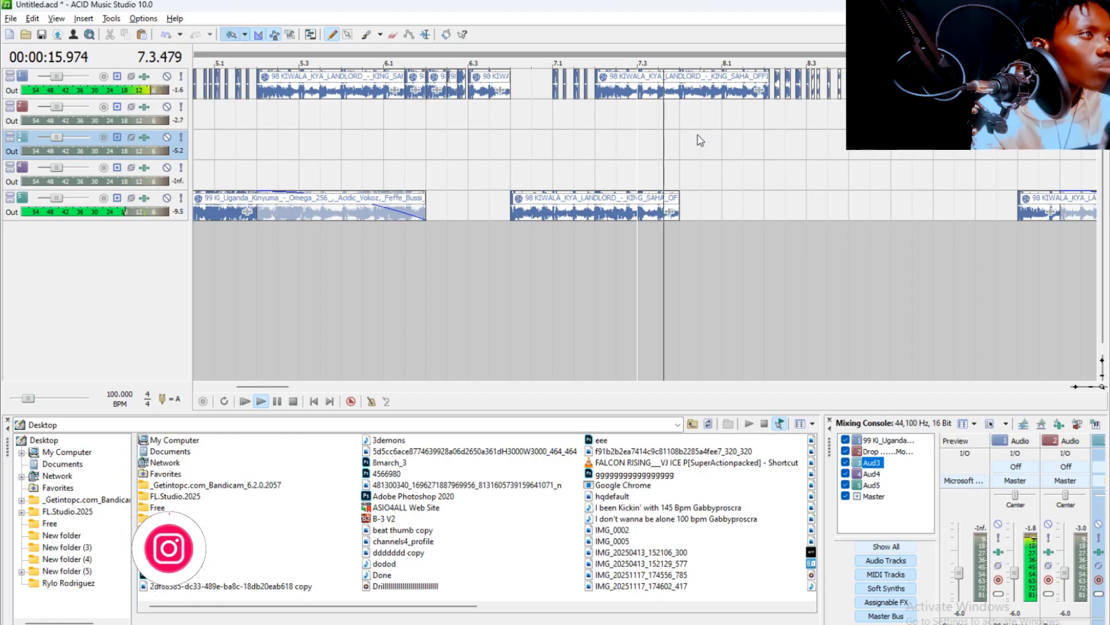
Continue the playback review through the Vyroota, Nakkiriza and DJ voice-drop transitions into the KAROLE_KASITA section at about 16.1.
click(842, 126)
scroll(842, 127, down, 1)
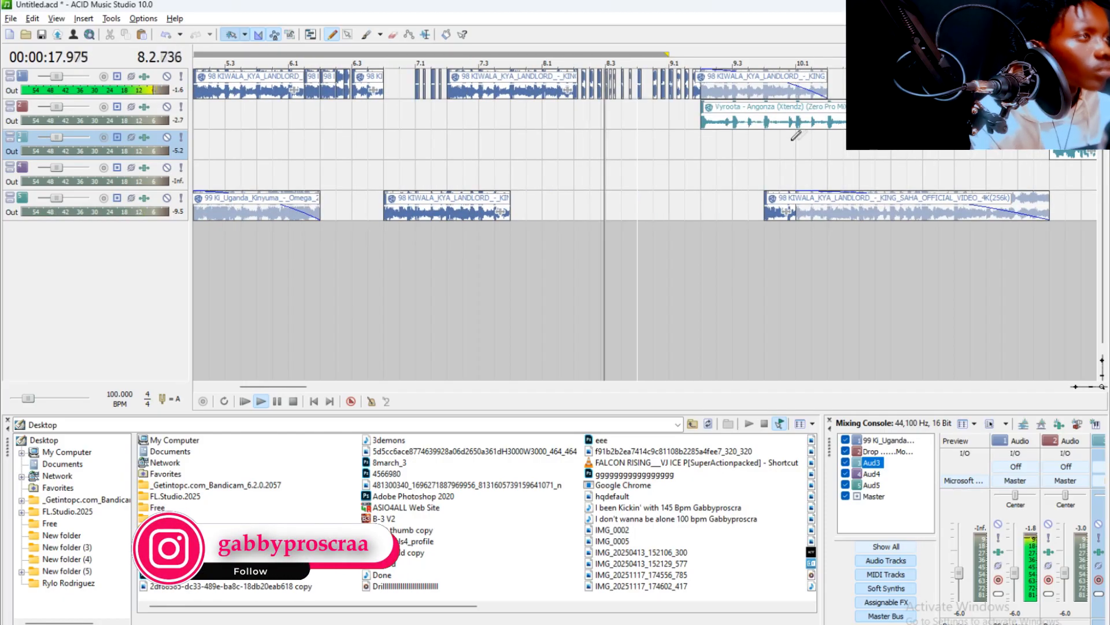
click(764, 156)
scroll(764, 156, up, 1)
scroll(755, 172, down, 4)
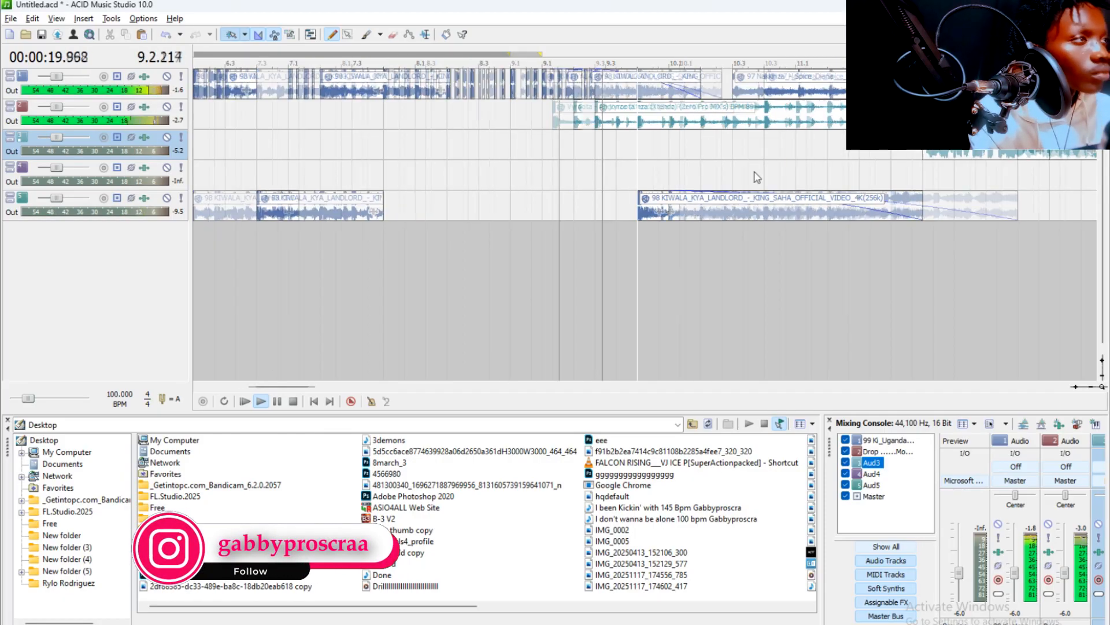
click(758, 177)
scroll(715, 172, up, 2)
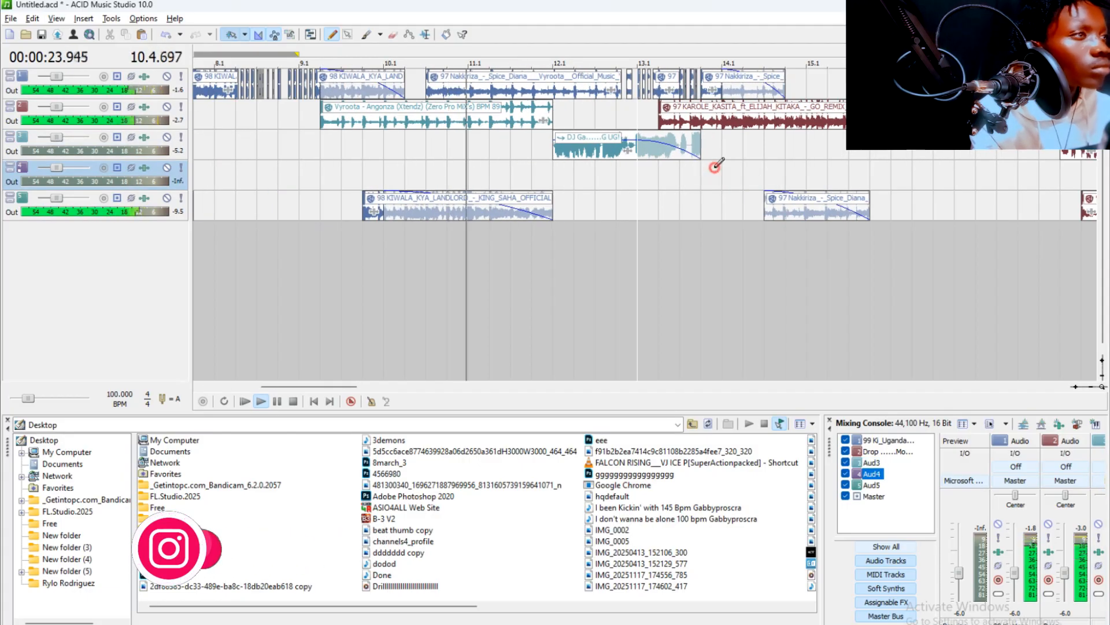
scroll(717, 173, down, 2)
scroll(717, 172, up, 3)
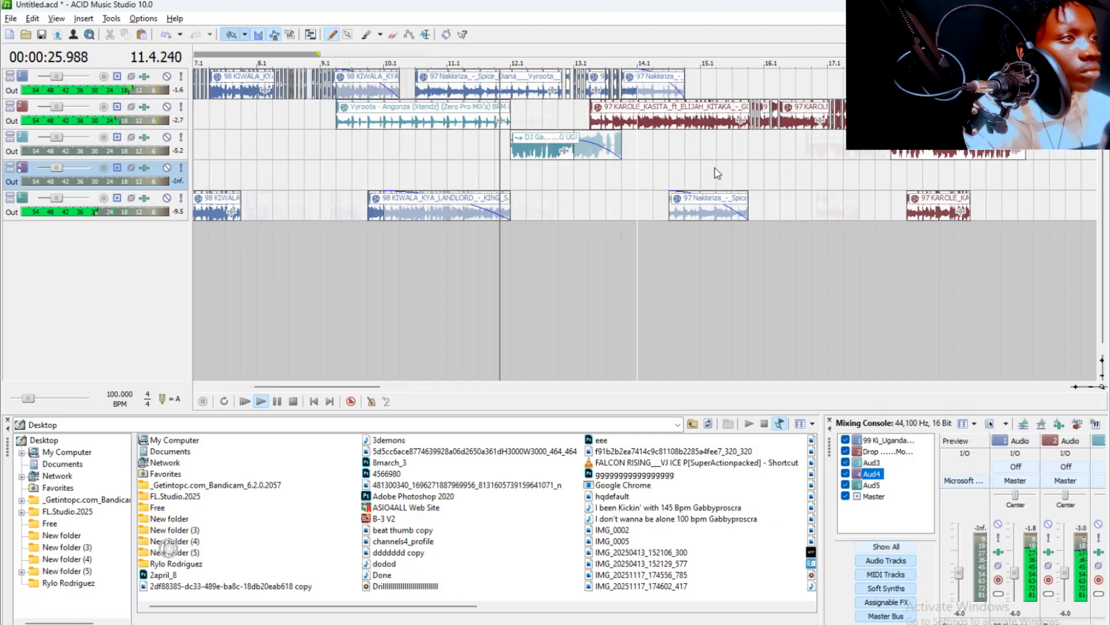
scroll(562, 161, down, 3)
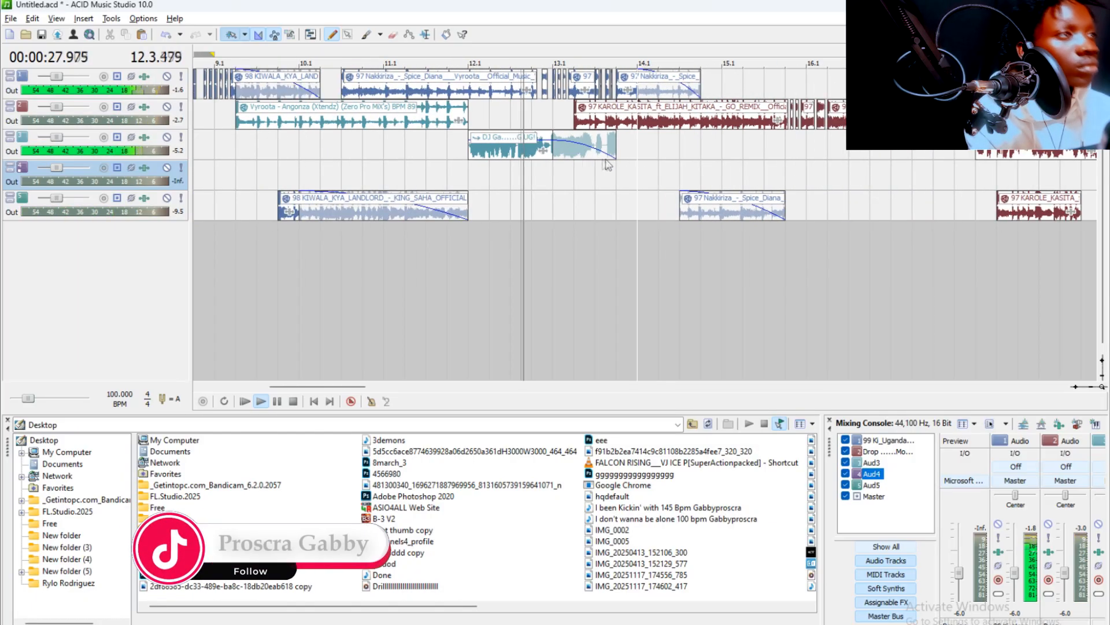
click(650, 155)
scroll(652, 162, down, 2)
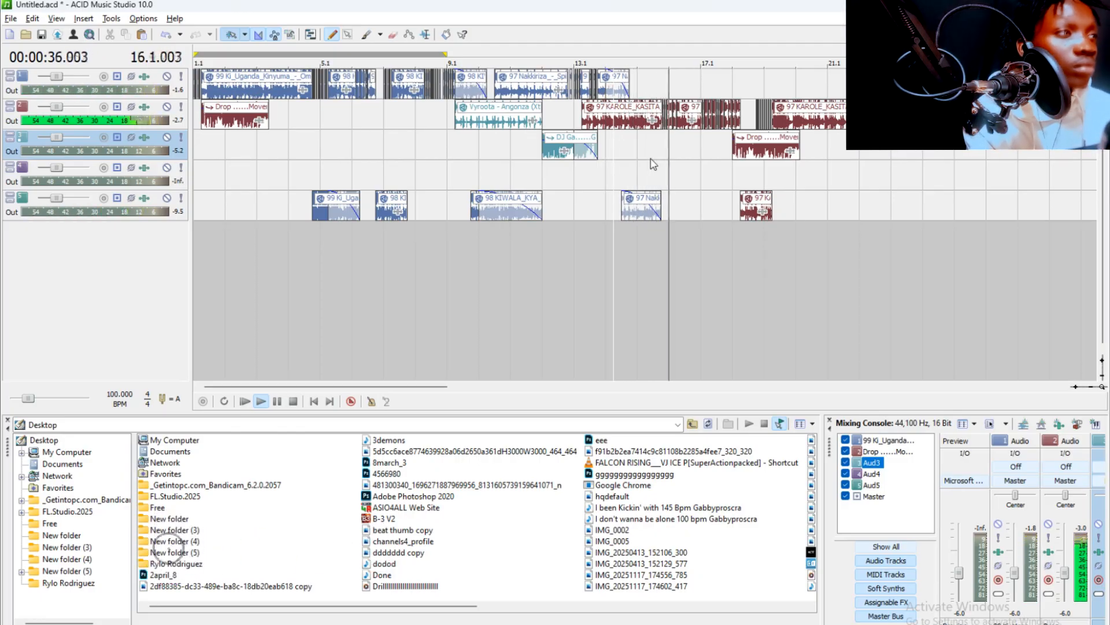
Review the KAROLE_KASITA stutters and the copied Drop ......Mover (2) clip in playback up to about 20.1.
click(718, 165)
scroll(718, 167, up, 3)
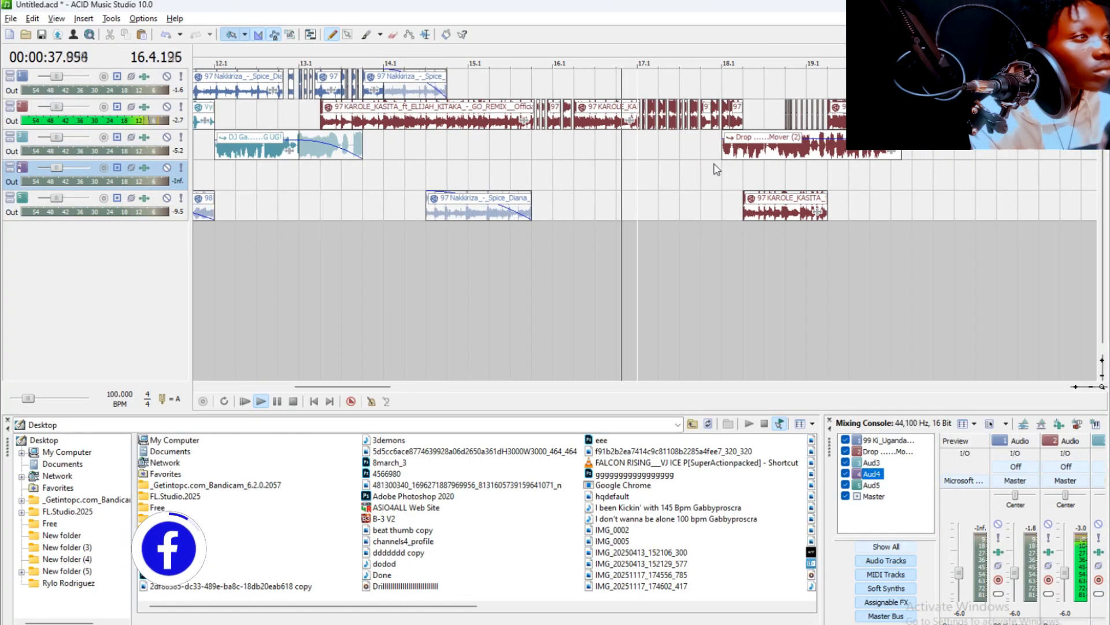
scroll(740, 171, up, 2)
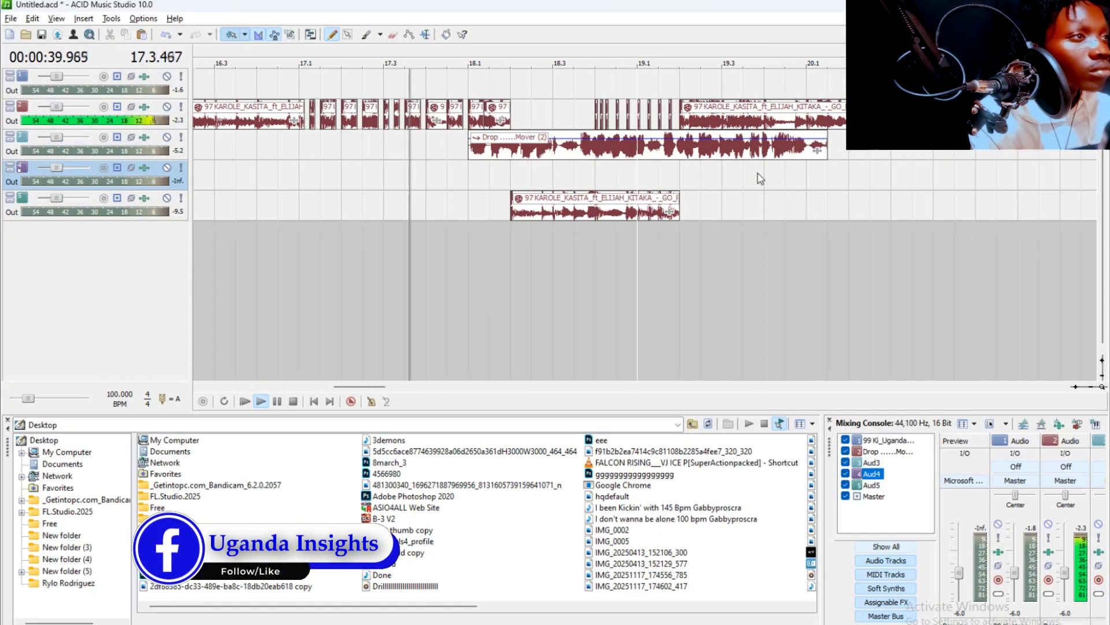
scroll(760, 183, down, 2)
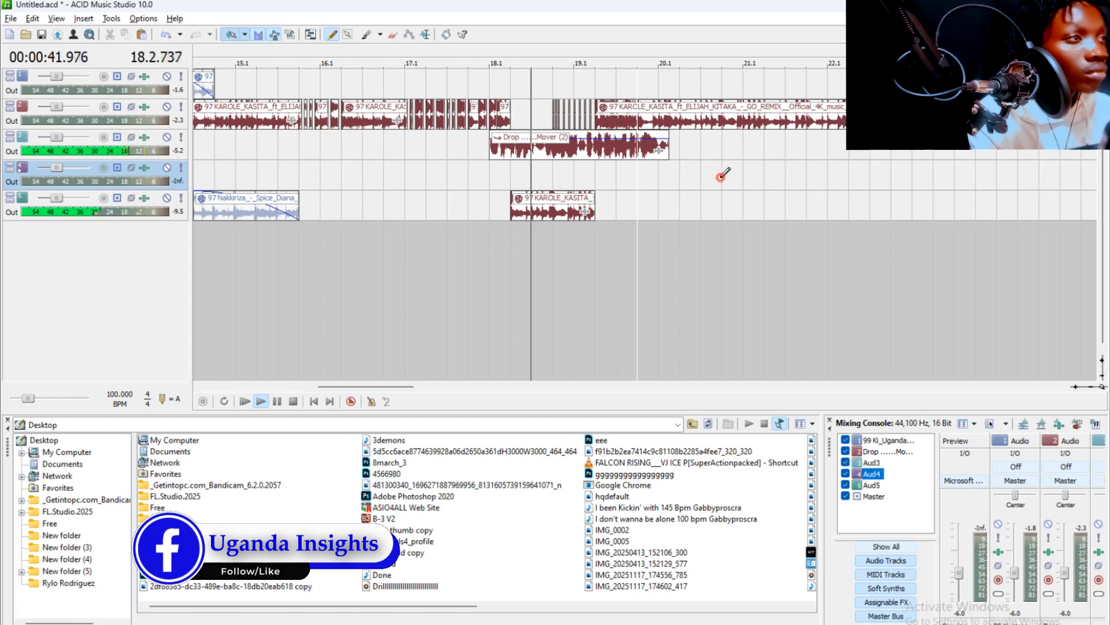
scroll(722, 173, up, 1)
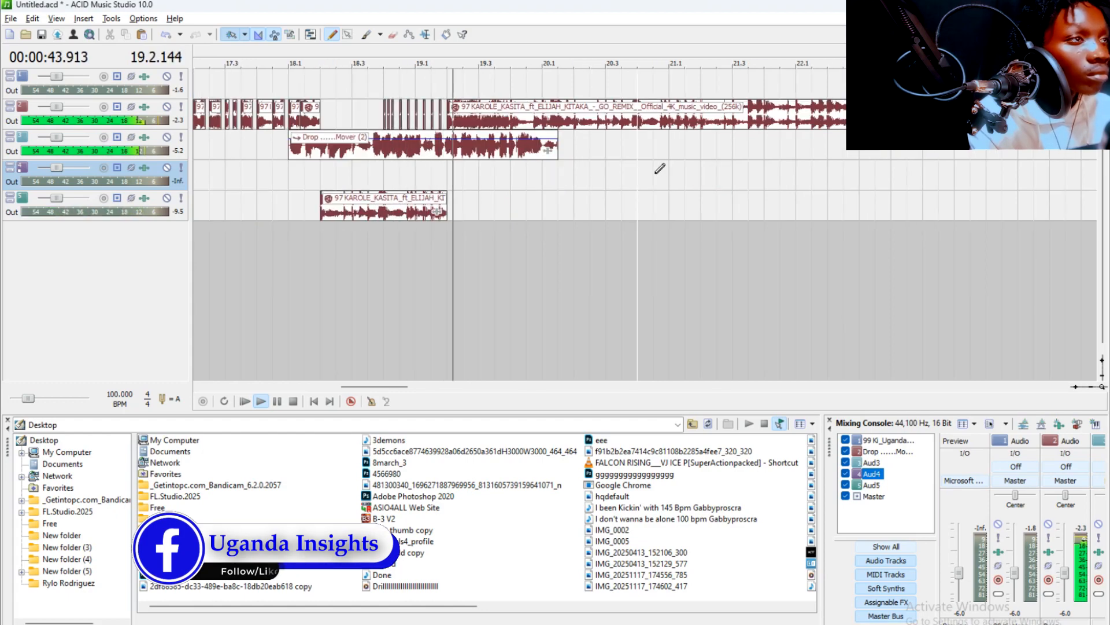
scroll(656, 174, down, 1)
scroll(679, 162, up, 2)
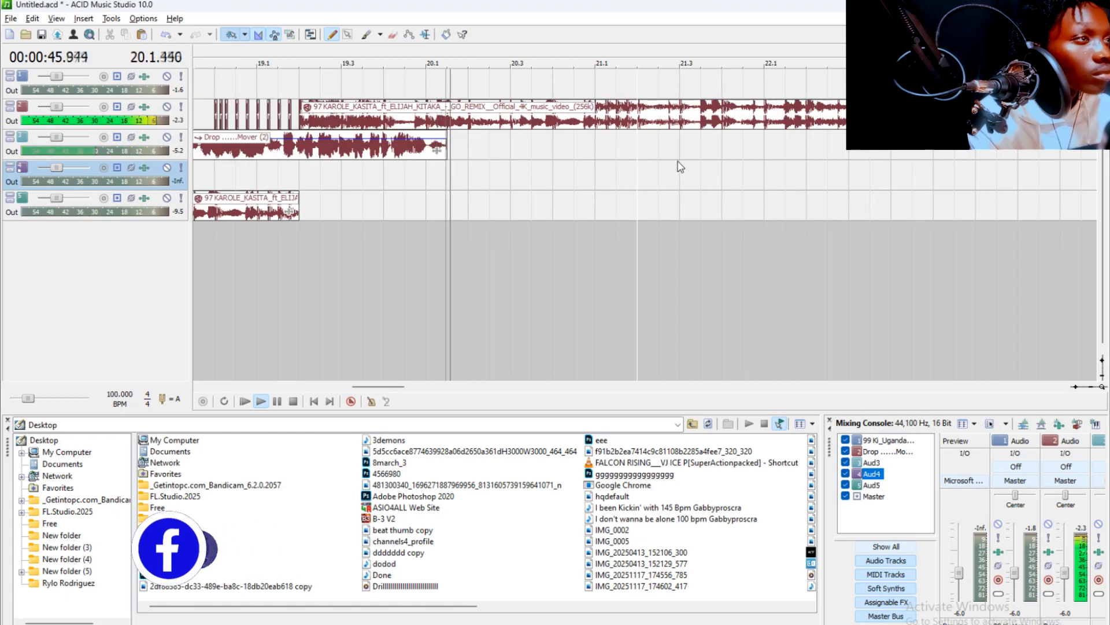
Shorten the final KAROLE_KASITA clip on track 2 so its faded end falls just before 24.1, and stop playback.
scroll(681, 168, down, 2)
key(Up)
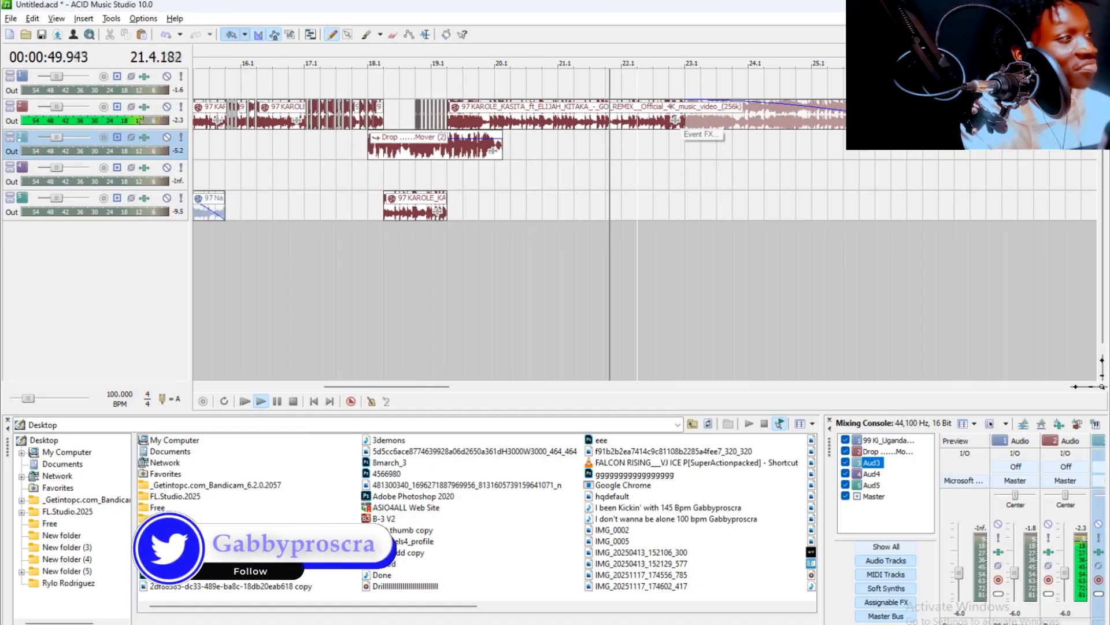
drag(938, 115, 762, 115)
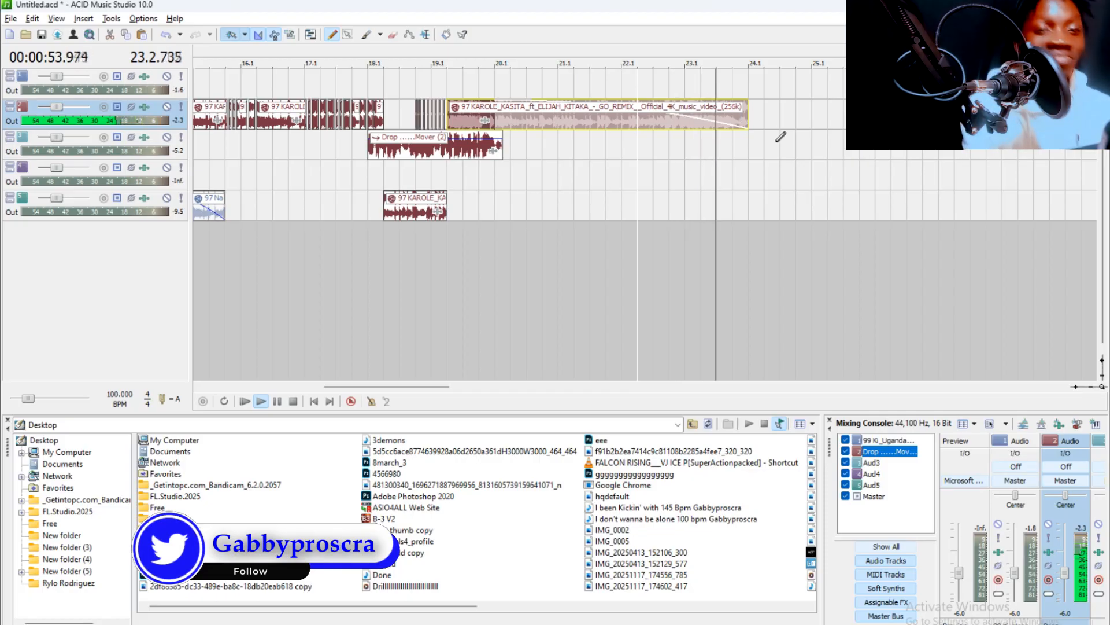
key(space)
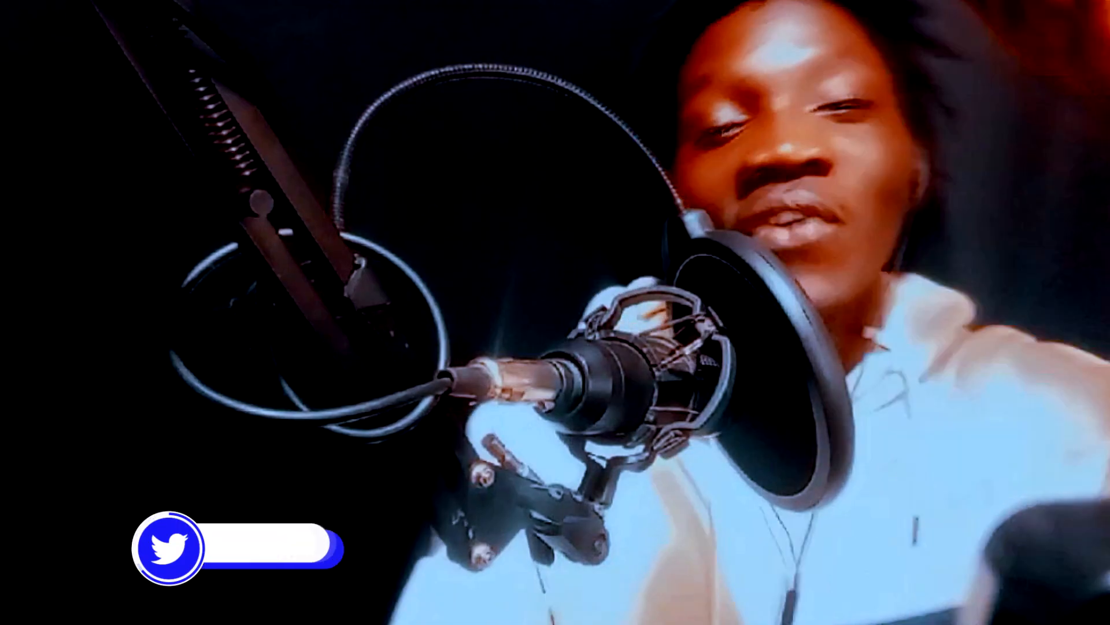